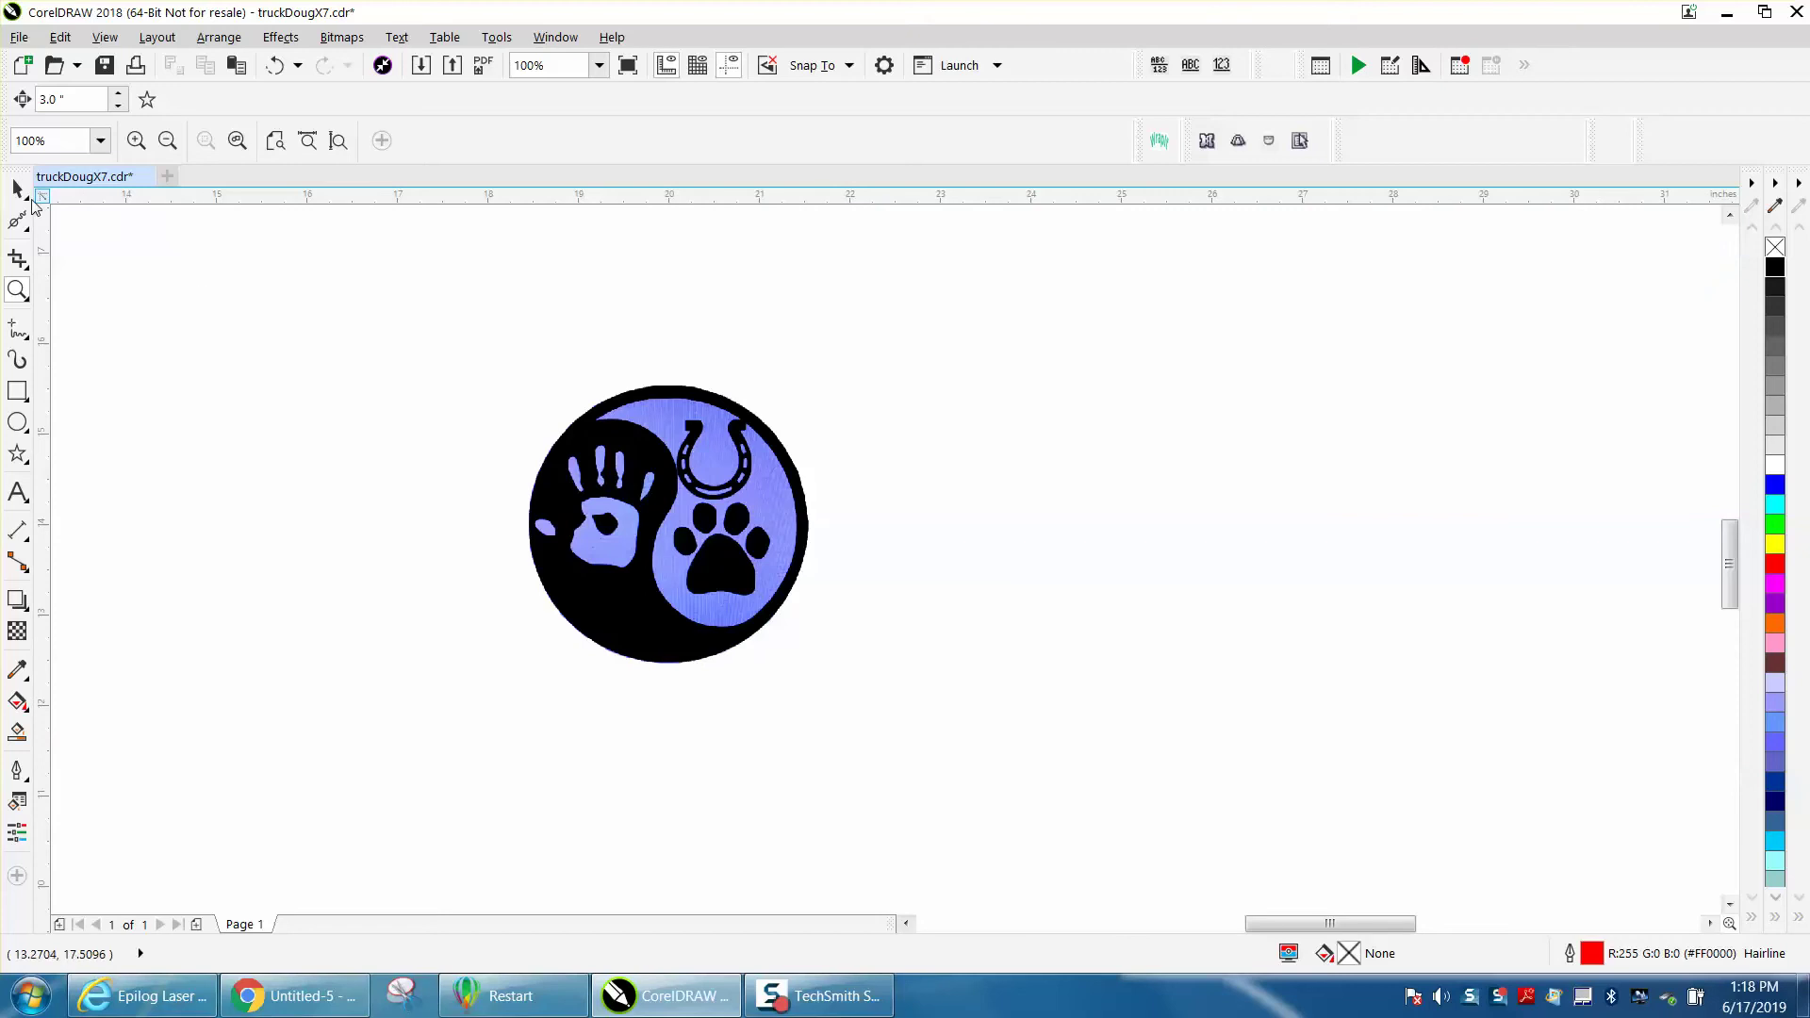
Step: Convert the circular image to a 600 dpi RGB Color (24-bit) bitmap with anti-aliasing and a transparent background
left_click(629, 434)
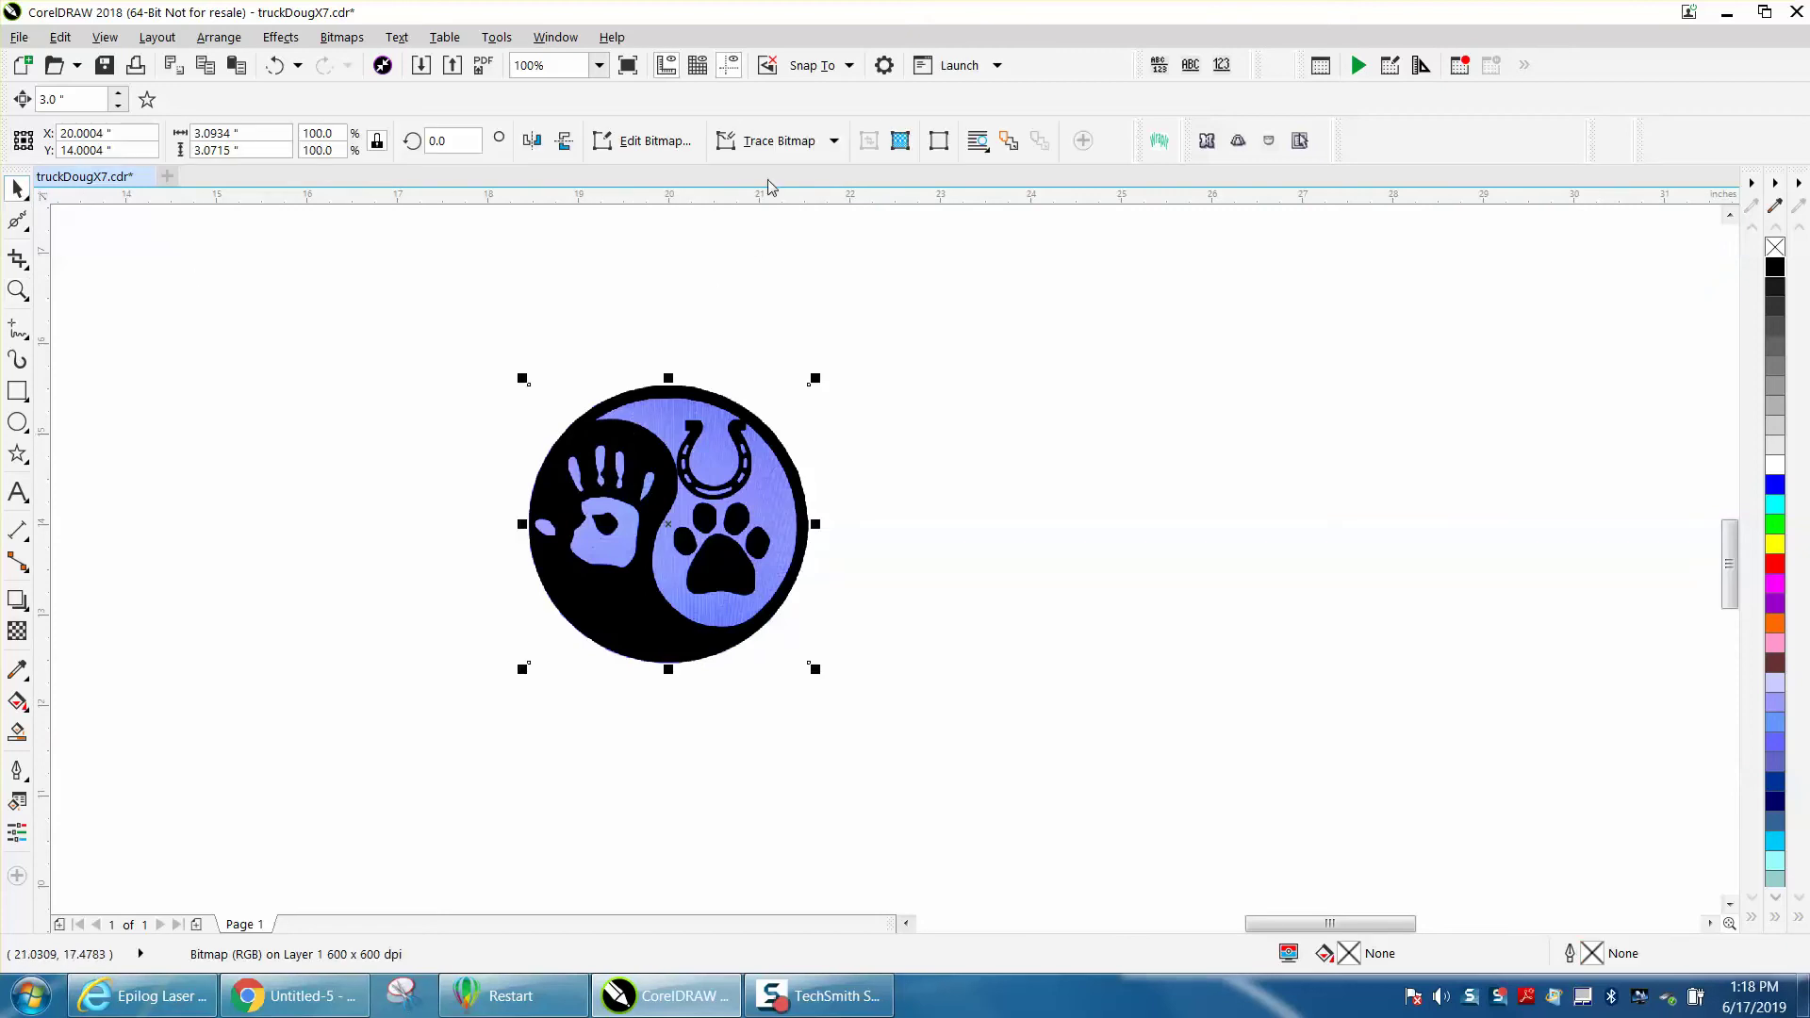
left_click(342, 38)
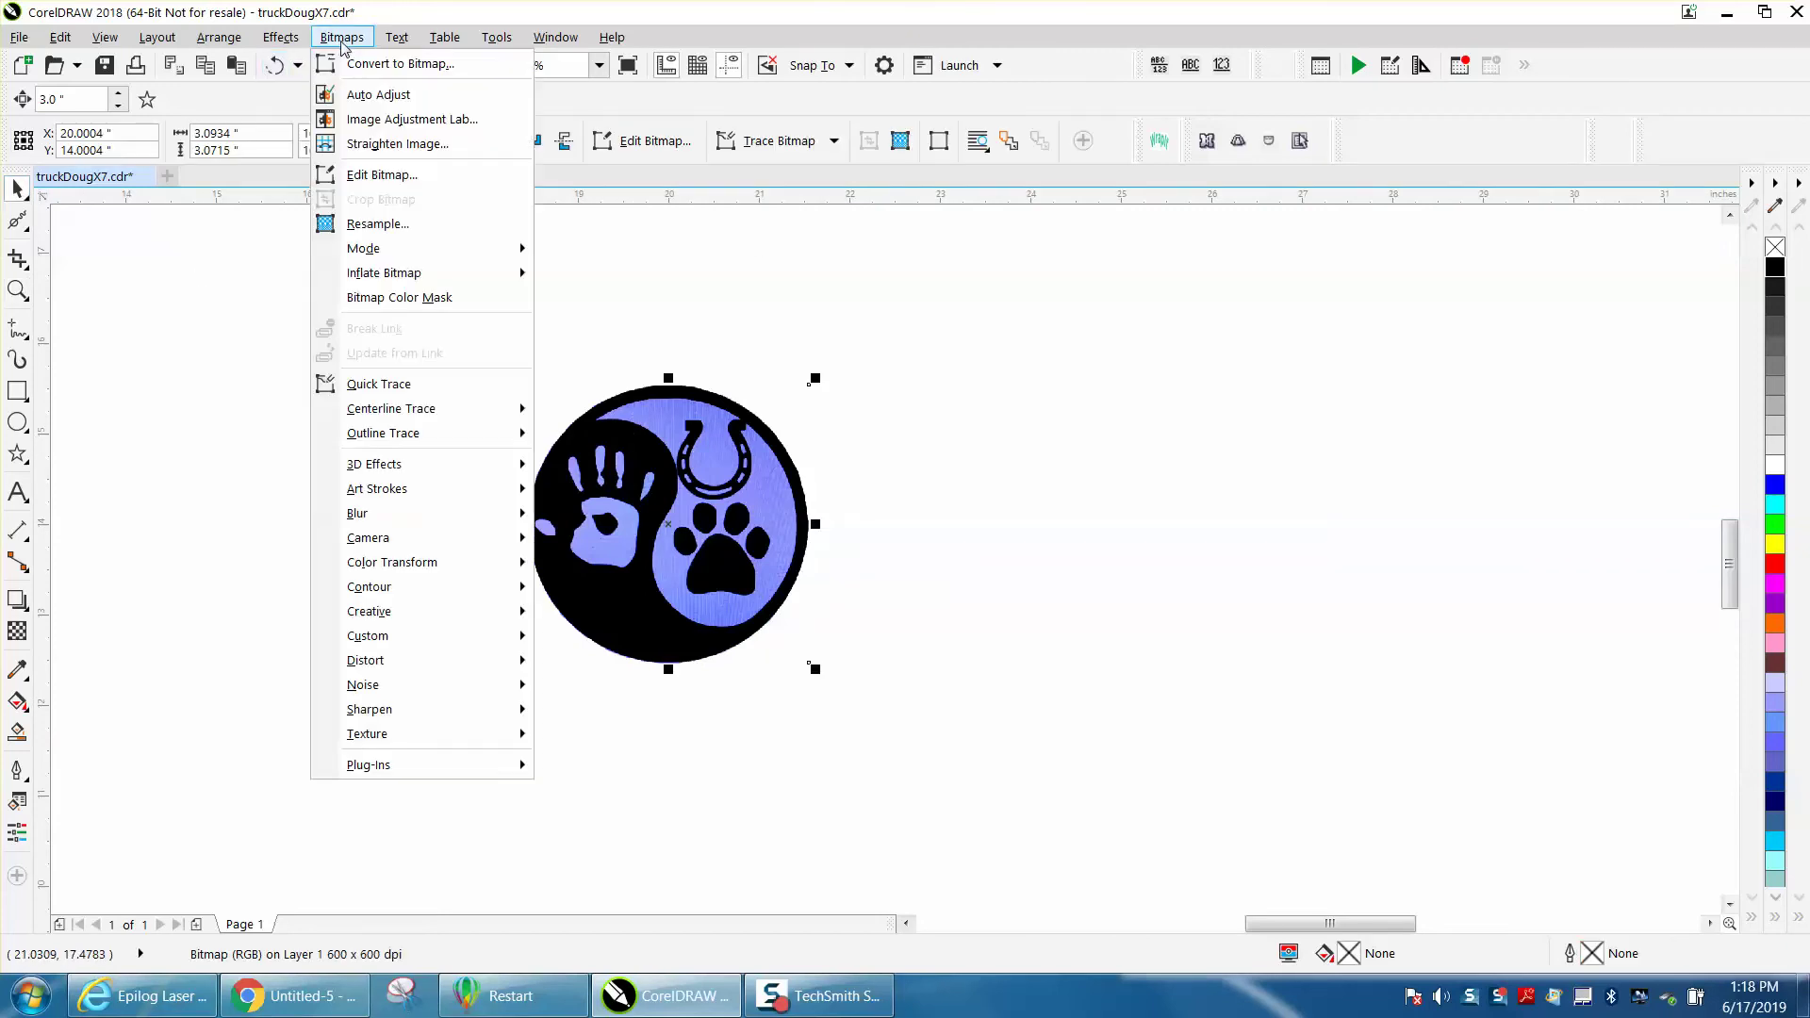
left_click(394, 64)
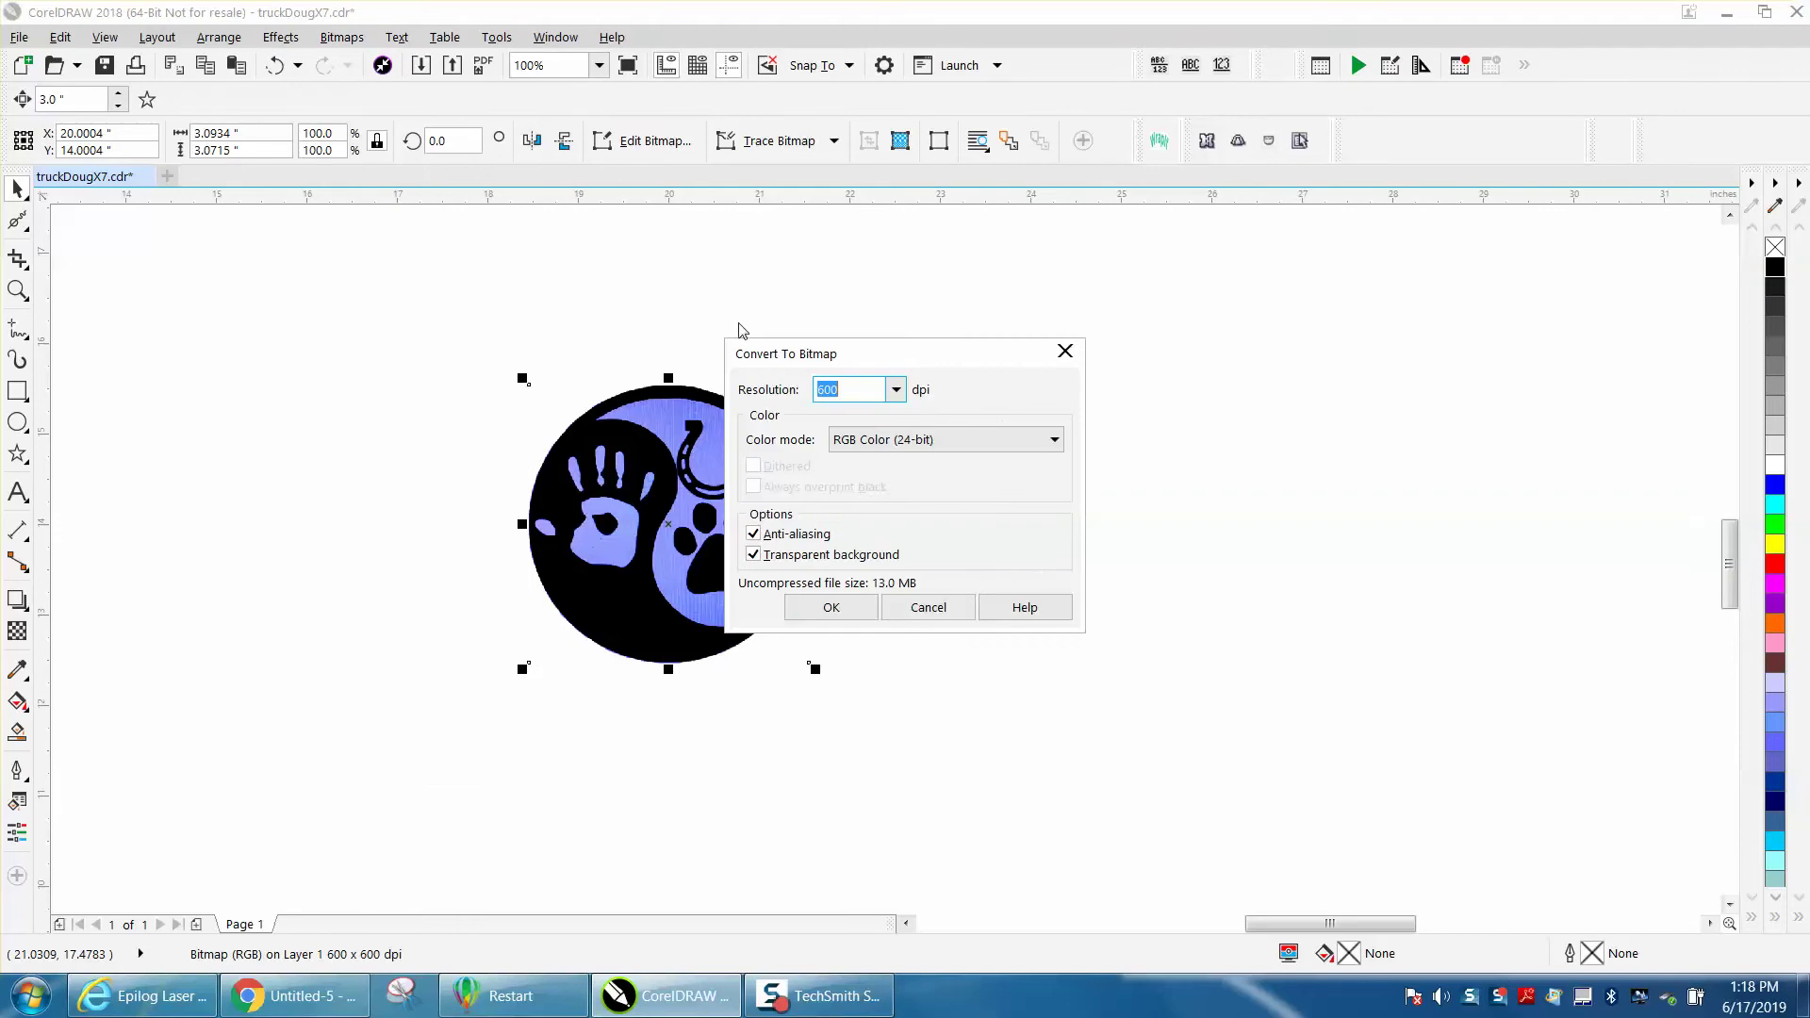
left_click(851, 608)
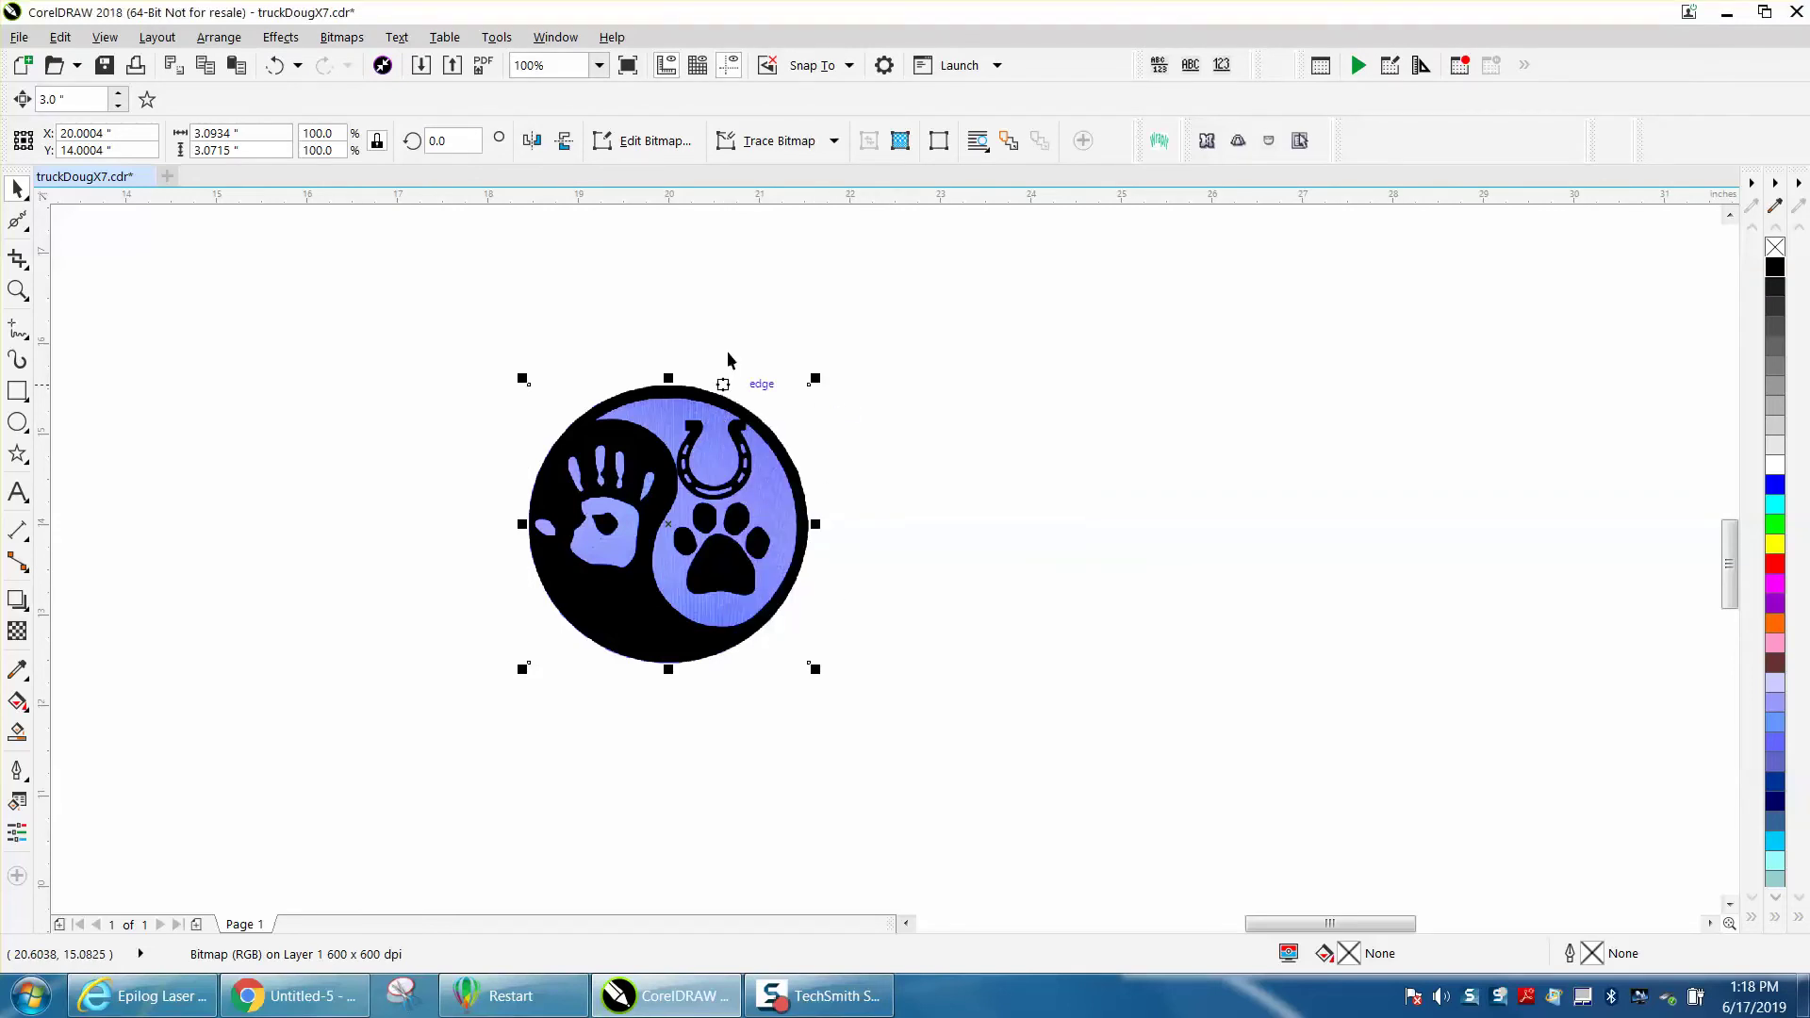
Step: Check the bitmap's dimensions and resolution in the Resample settings without changing them
left_click(354, 43)
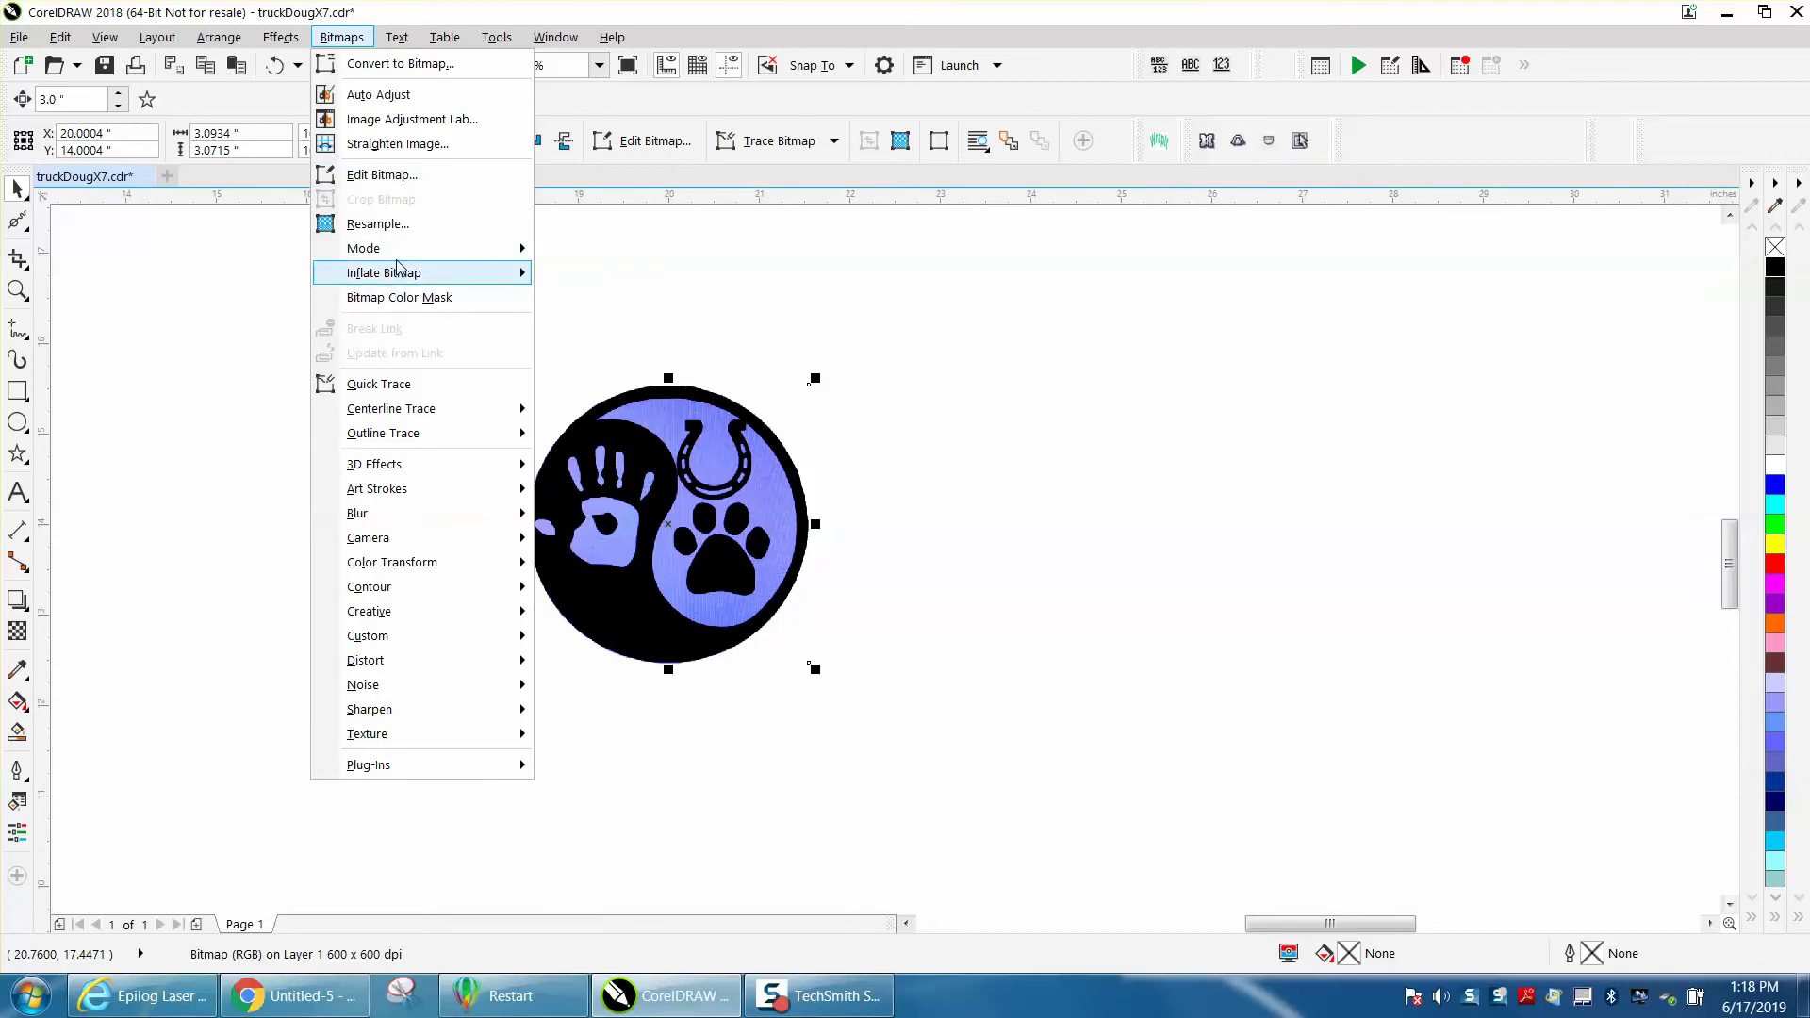
left_click(396, 226)
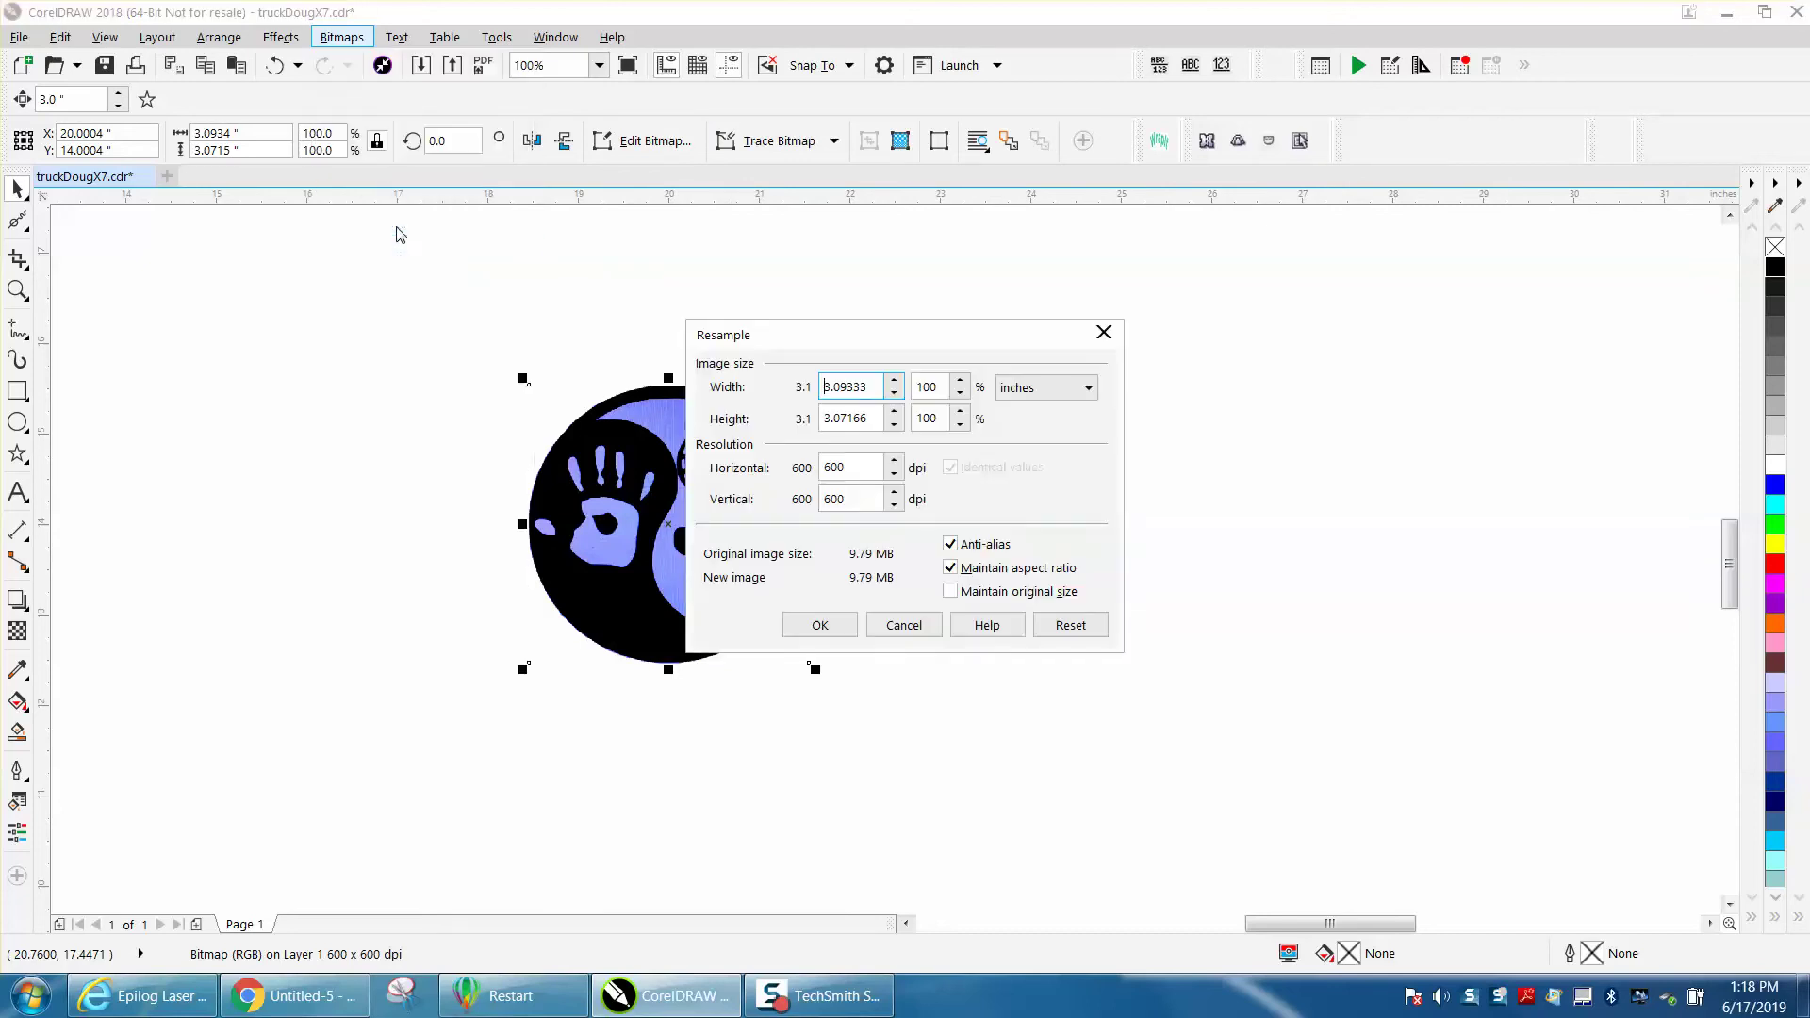
left_click(910, 627)
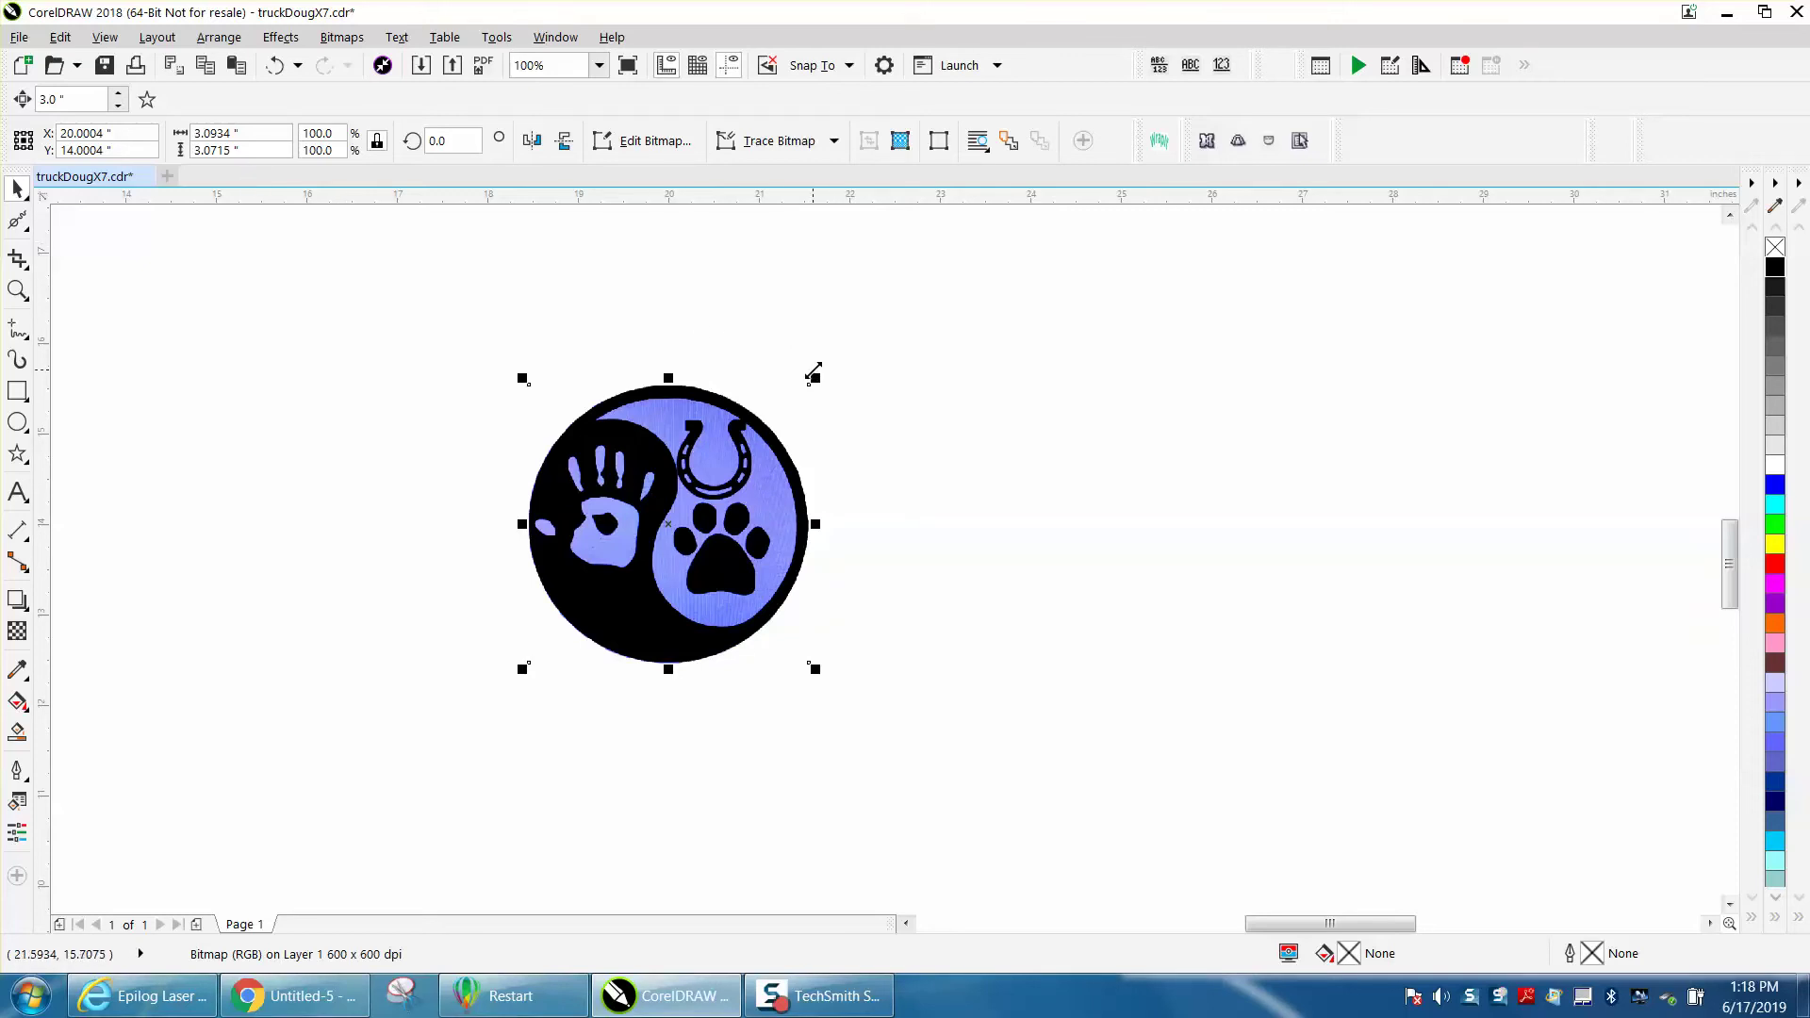
Step: Trace the bitmap with PowerTRACE as an Outline of type Clipart, letting it reduce the bitmap size
left_click(780, 143)
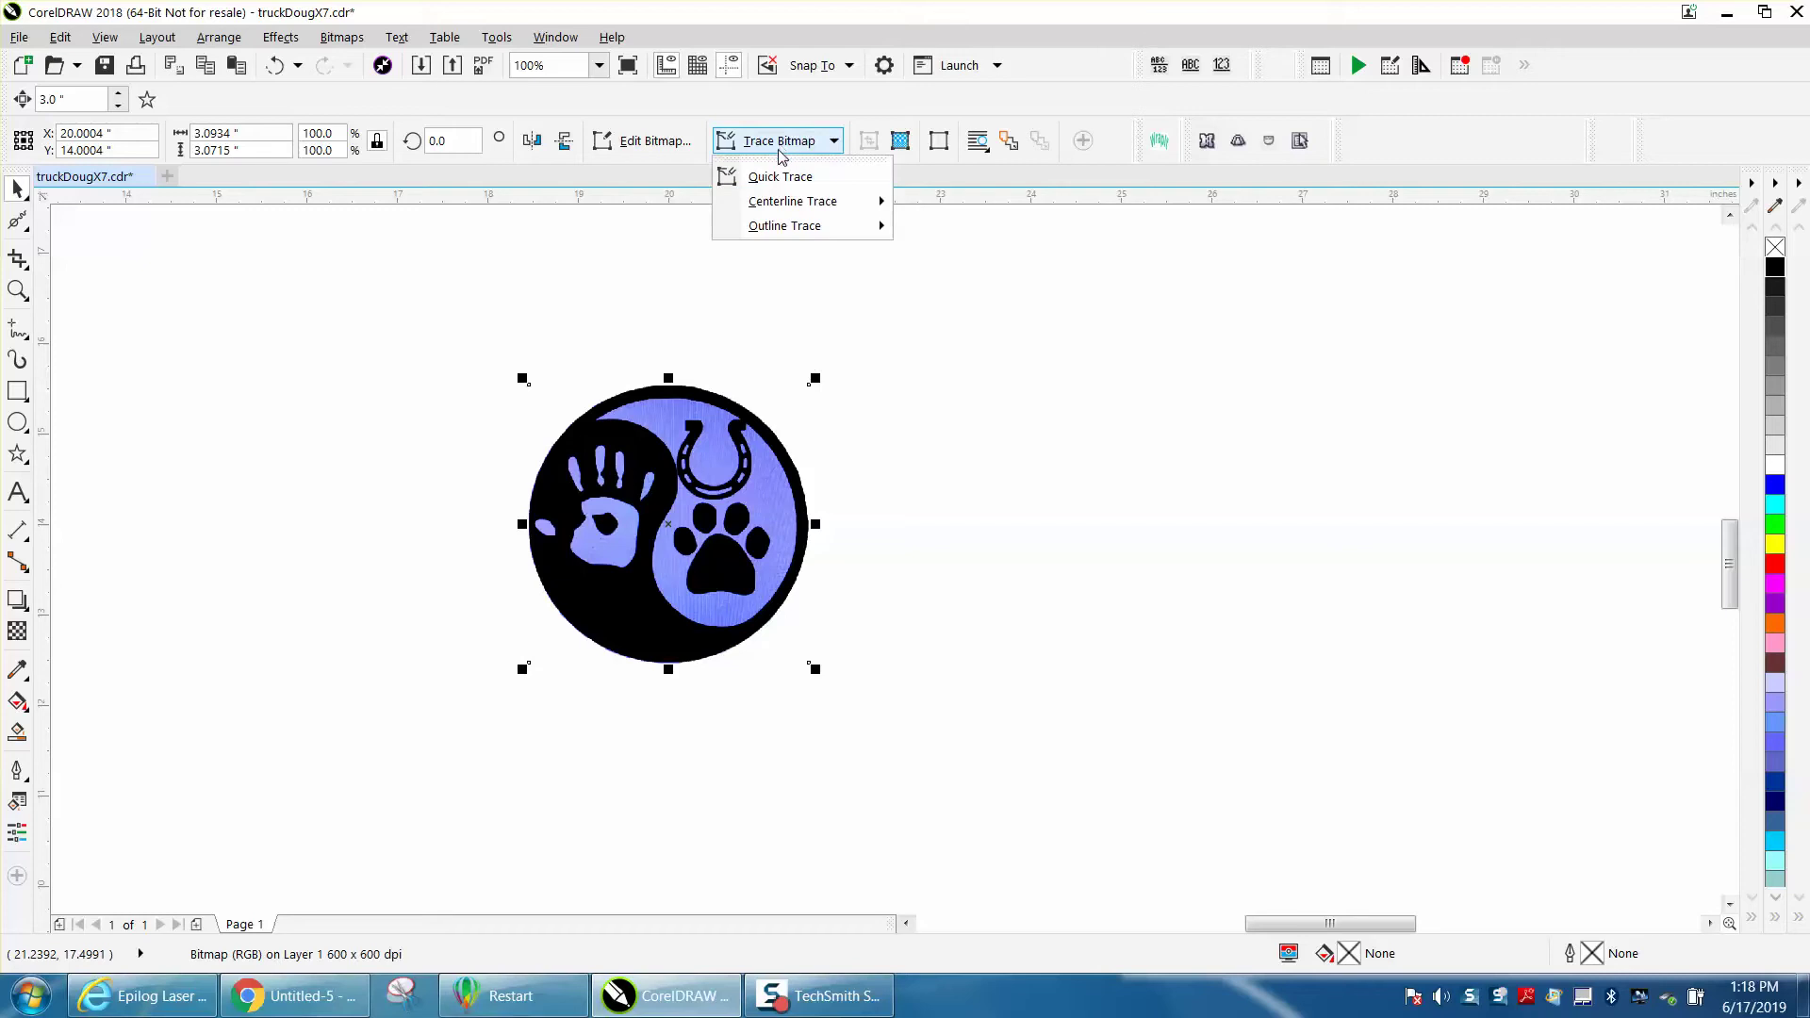
mouse_move(782, 226)
left_click(950, 310)
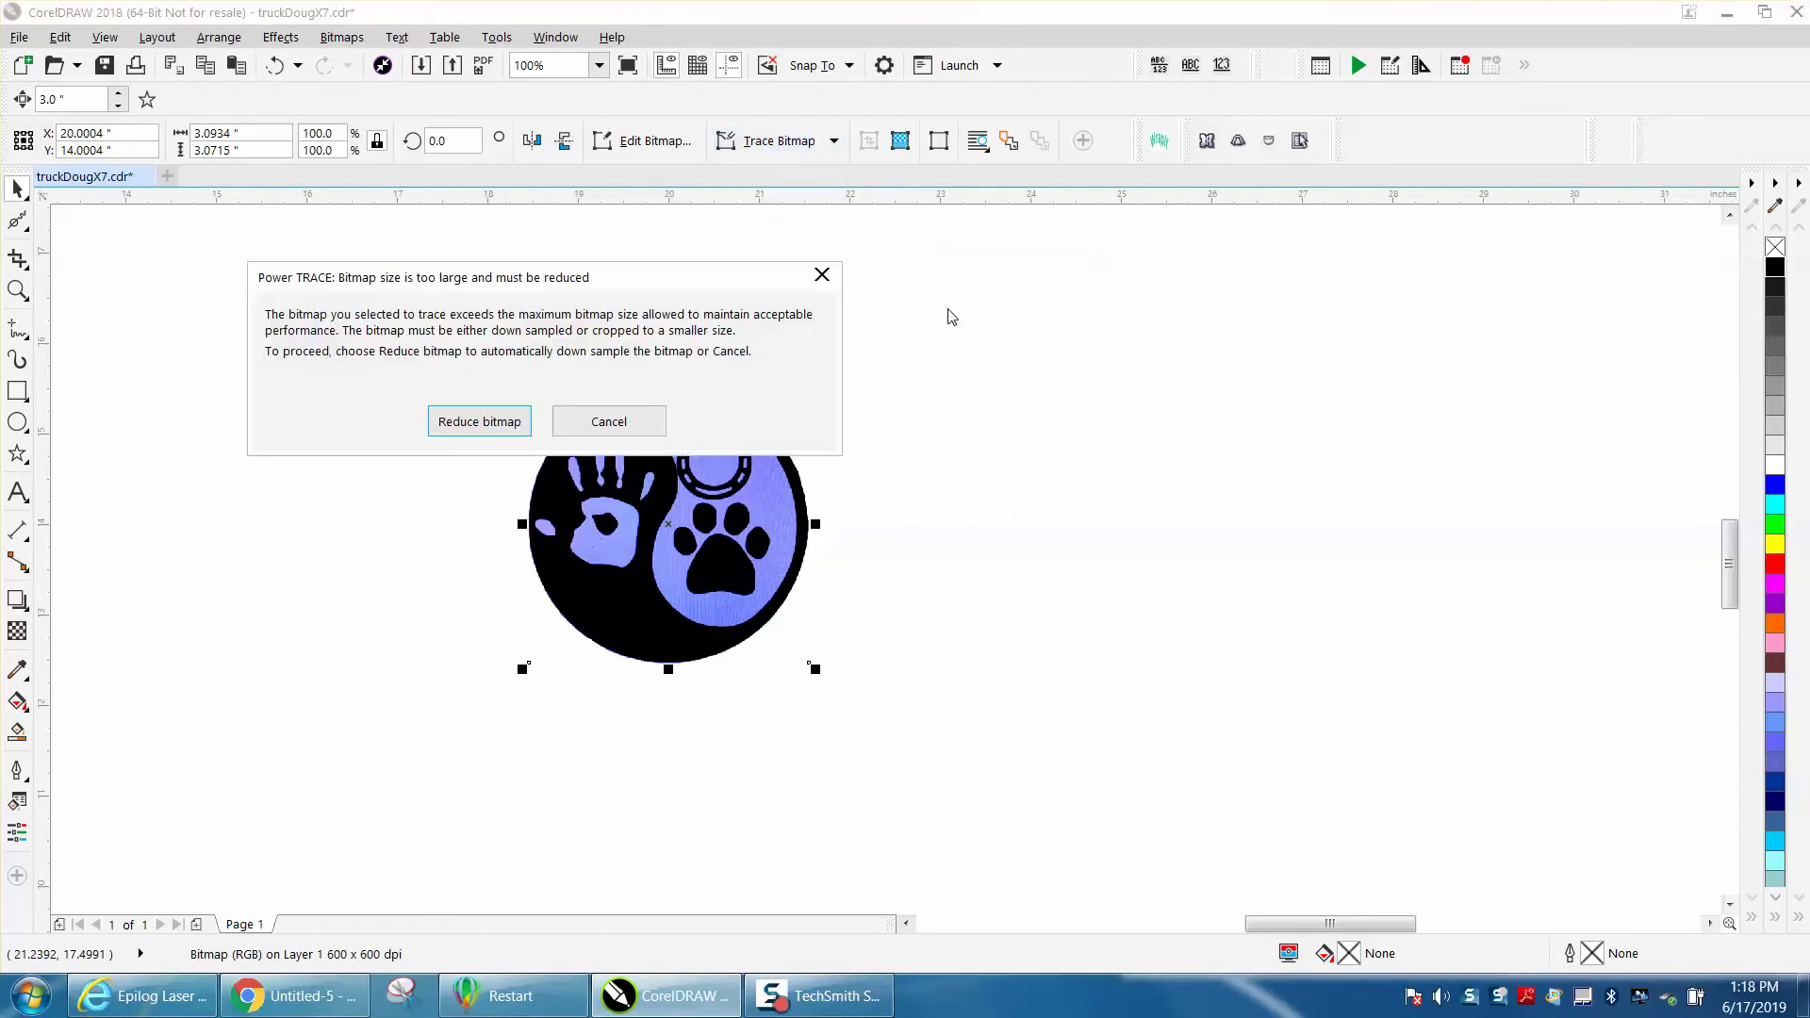
left_click(486, 423)
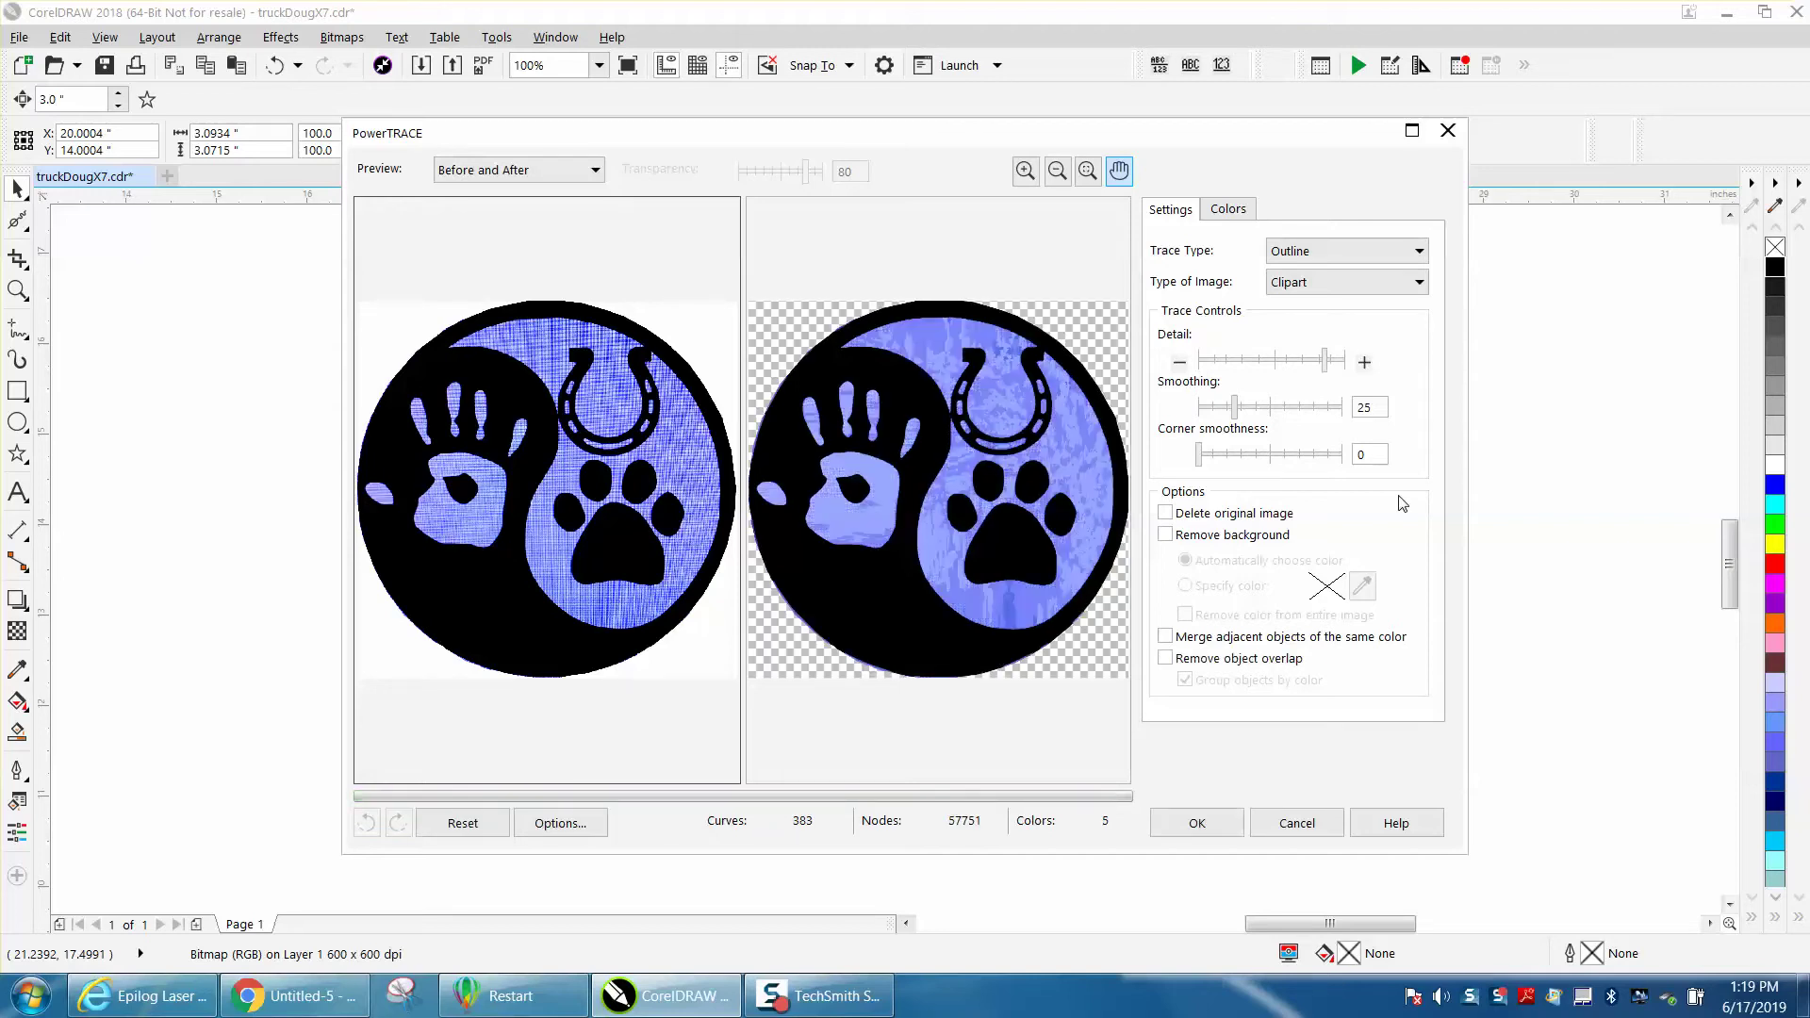
scroll(1062, 488, "up", 1)
left_click(1195, 824)
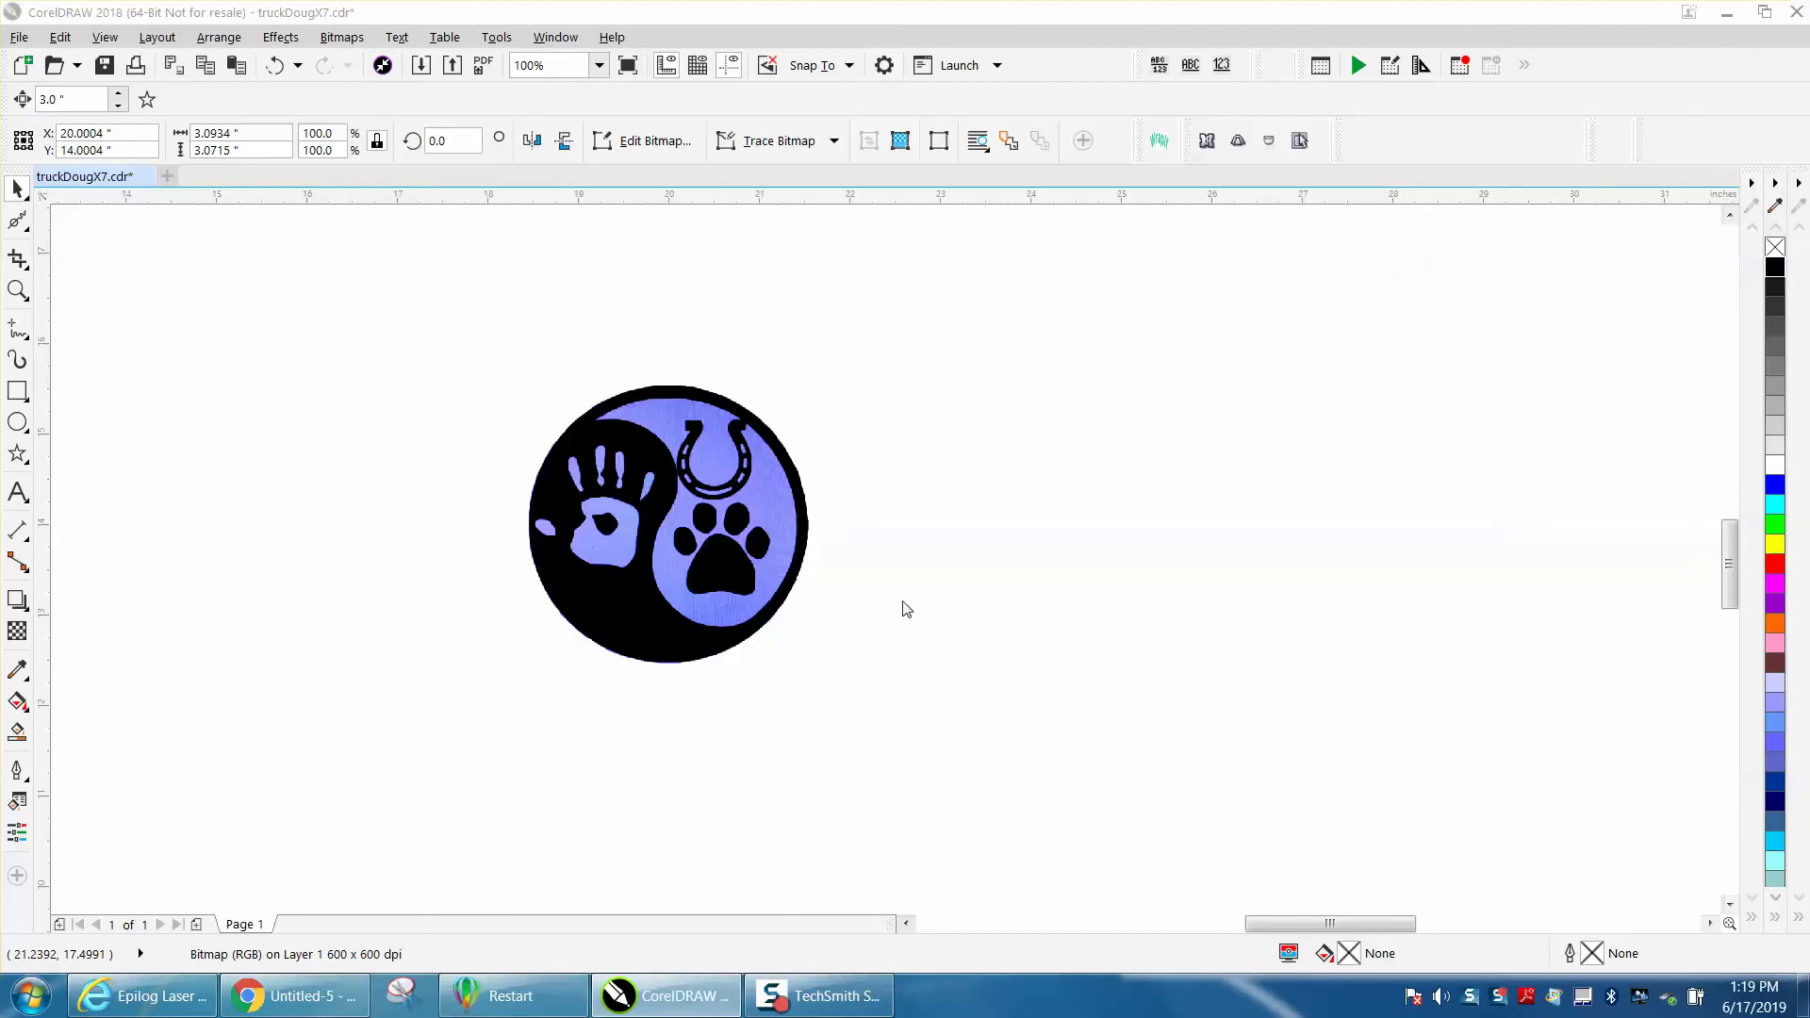
Step: Move the traced group about 4.6 inches to the right, beside the original bitmap
mouse_move(666, 528)
left_mouse_down()
mouse_move(1067, 528)
mouse_move(1198, 566)
mouse_move(1395, 569)
mouse_move(1086, 572)
left_mouse_up()
left_click(823, 372)
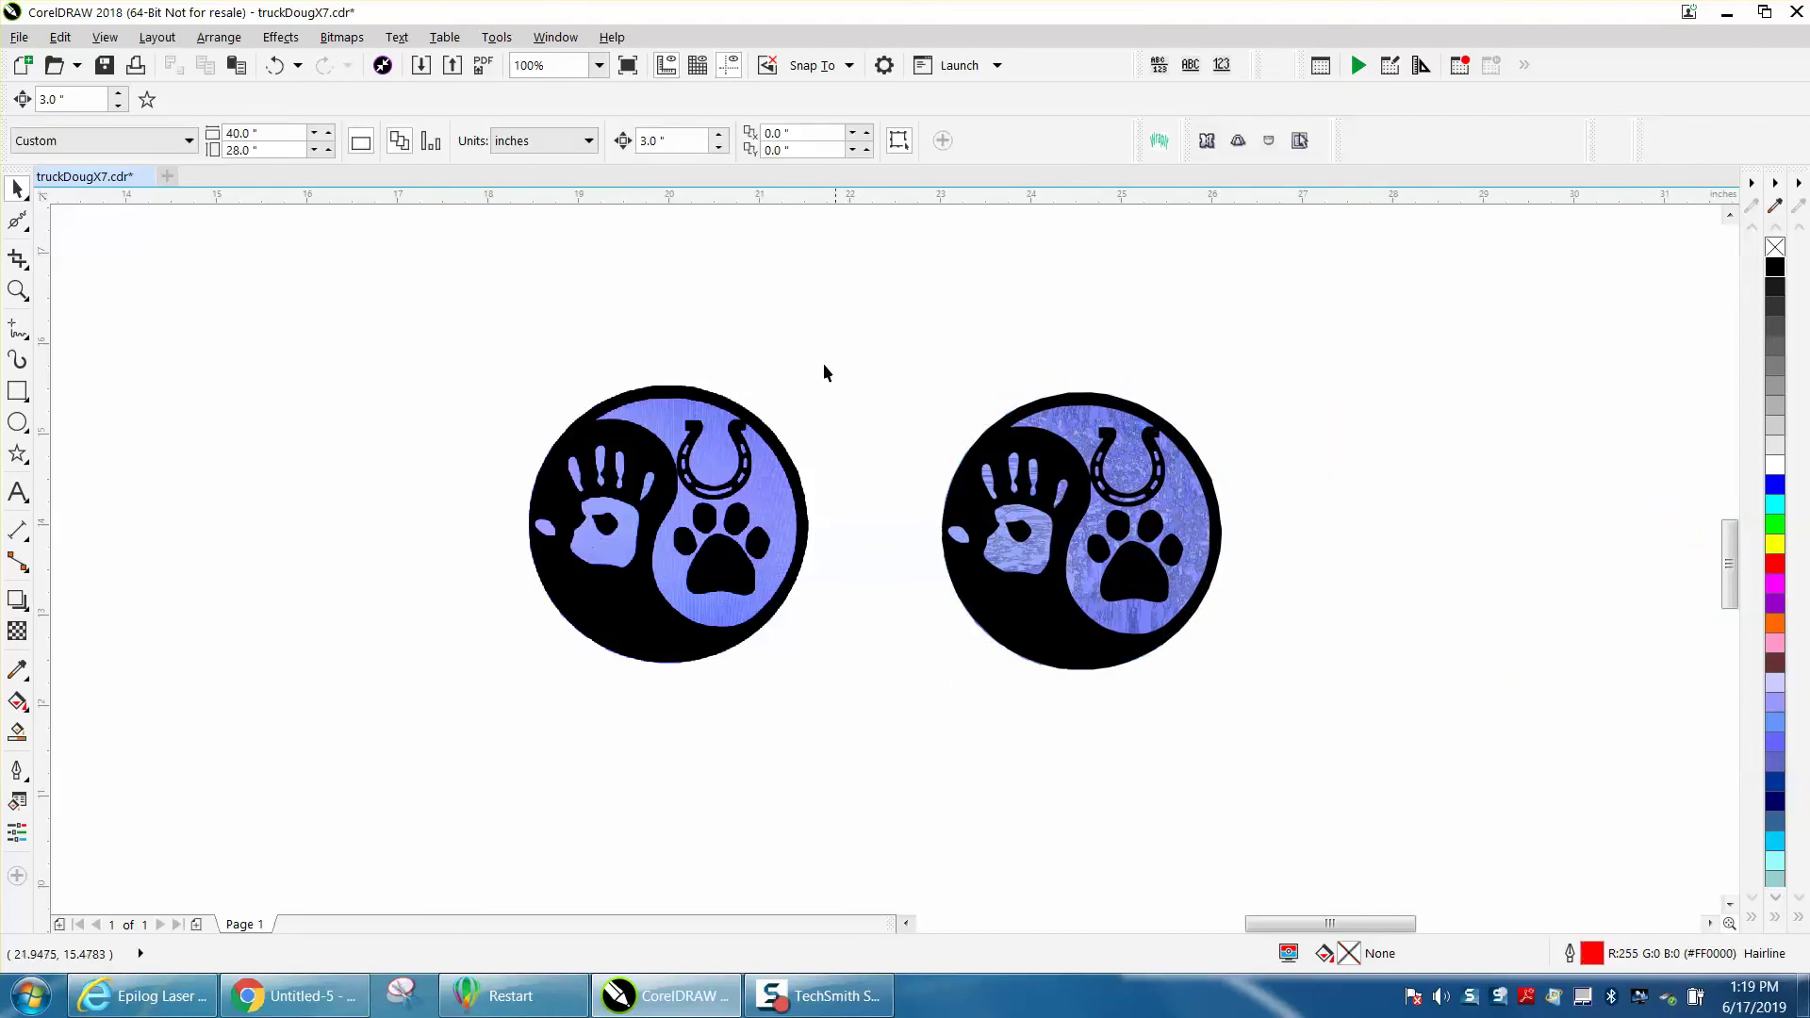
left_click_drag(921, 400, 1354, 709)
mouse_move(933, 357)
left_mouse_down()
mouse_move(1253, 678)
mouse_move(1347, 747)
left_mouse_up()
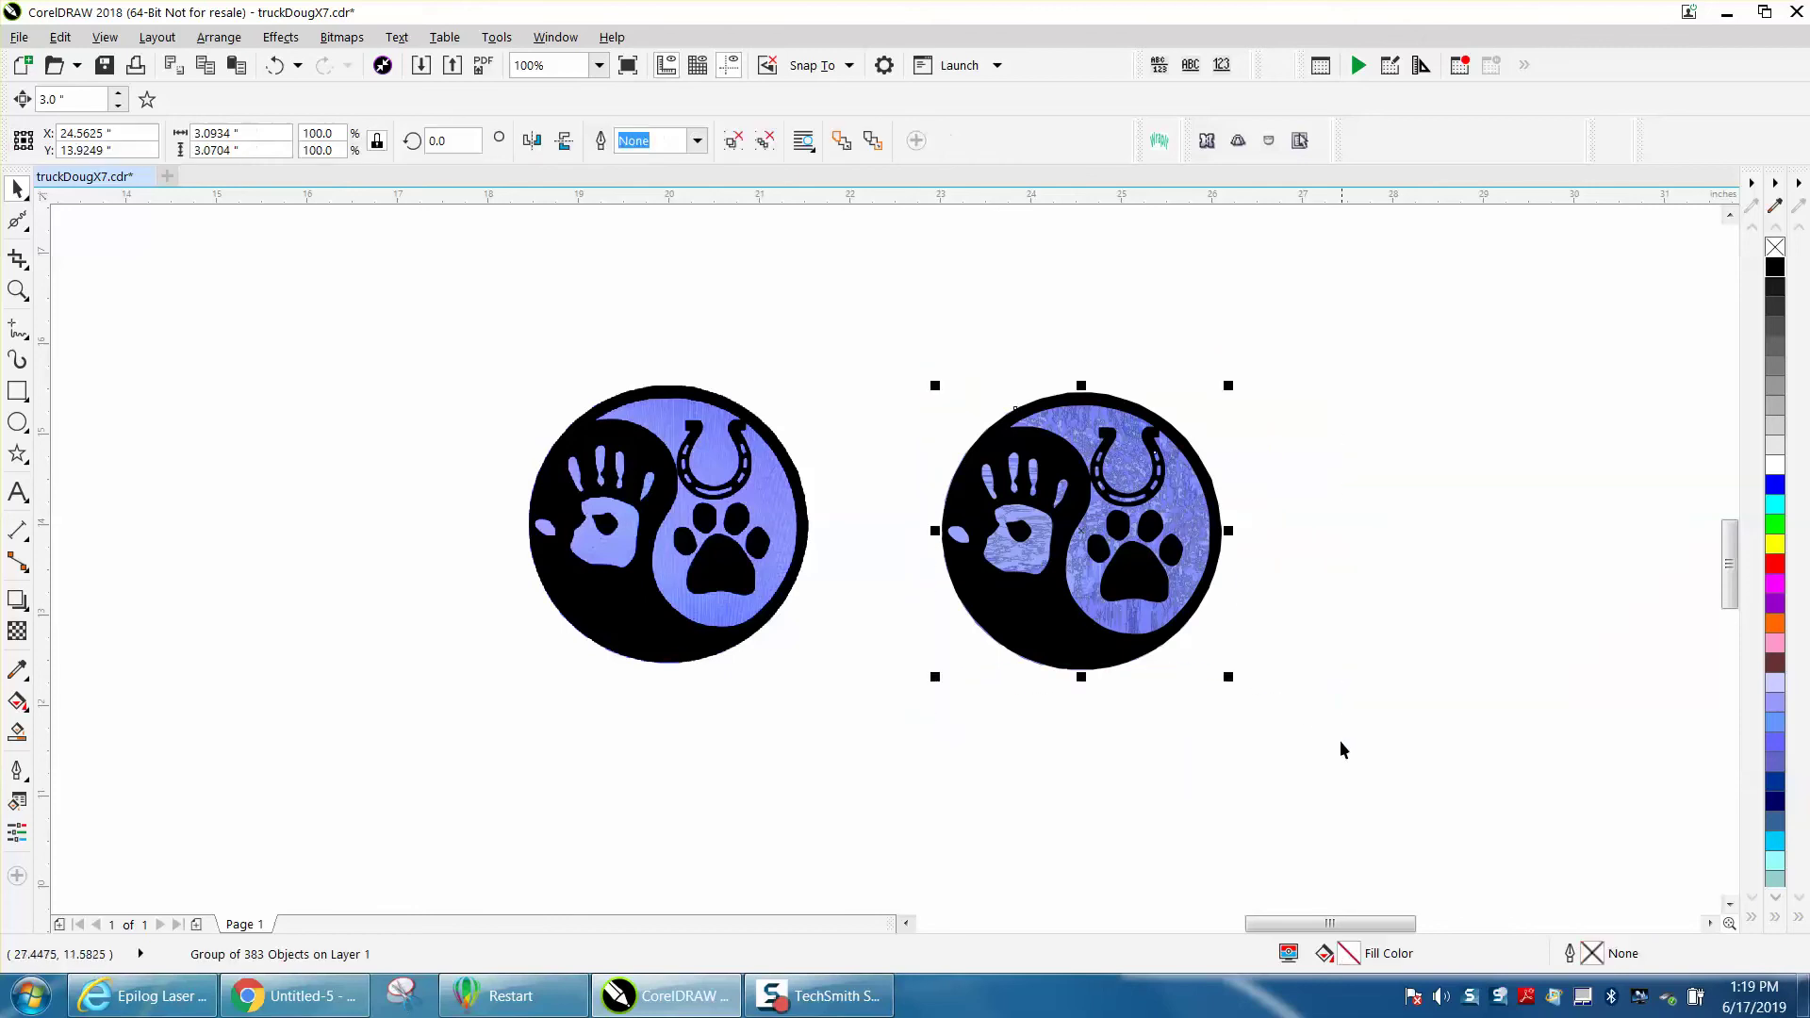
Step: Set the document's nudge distance to 4 inches
left_click(429, 238)
left_click_drag(679, 141, 608, 141)
type("4")
key("Return")
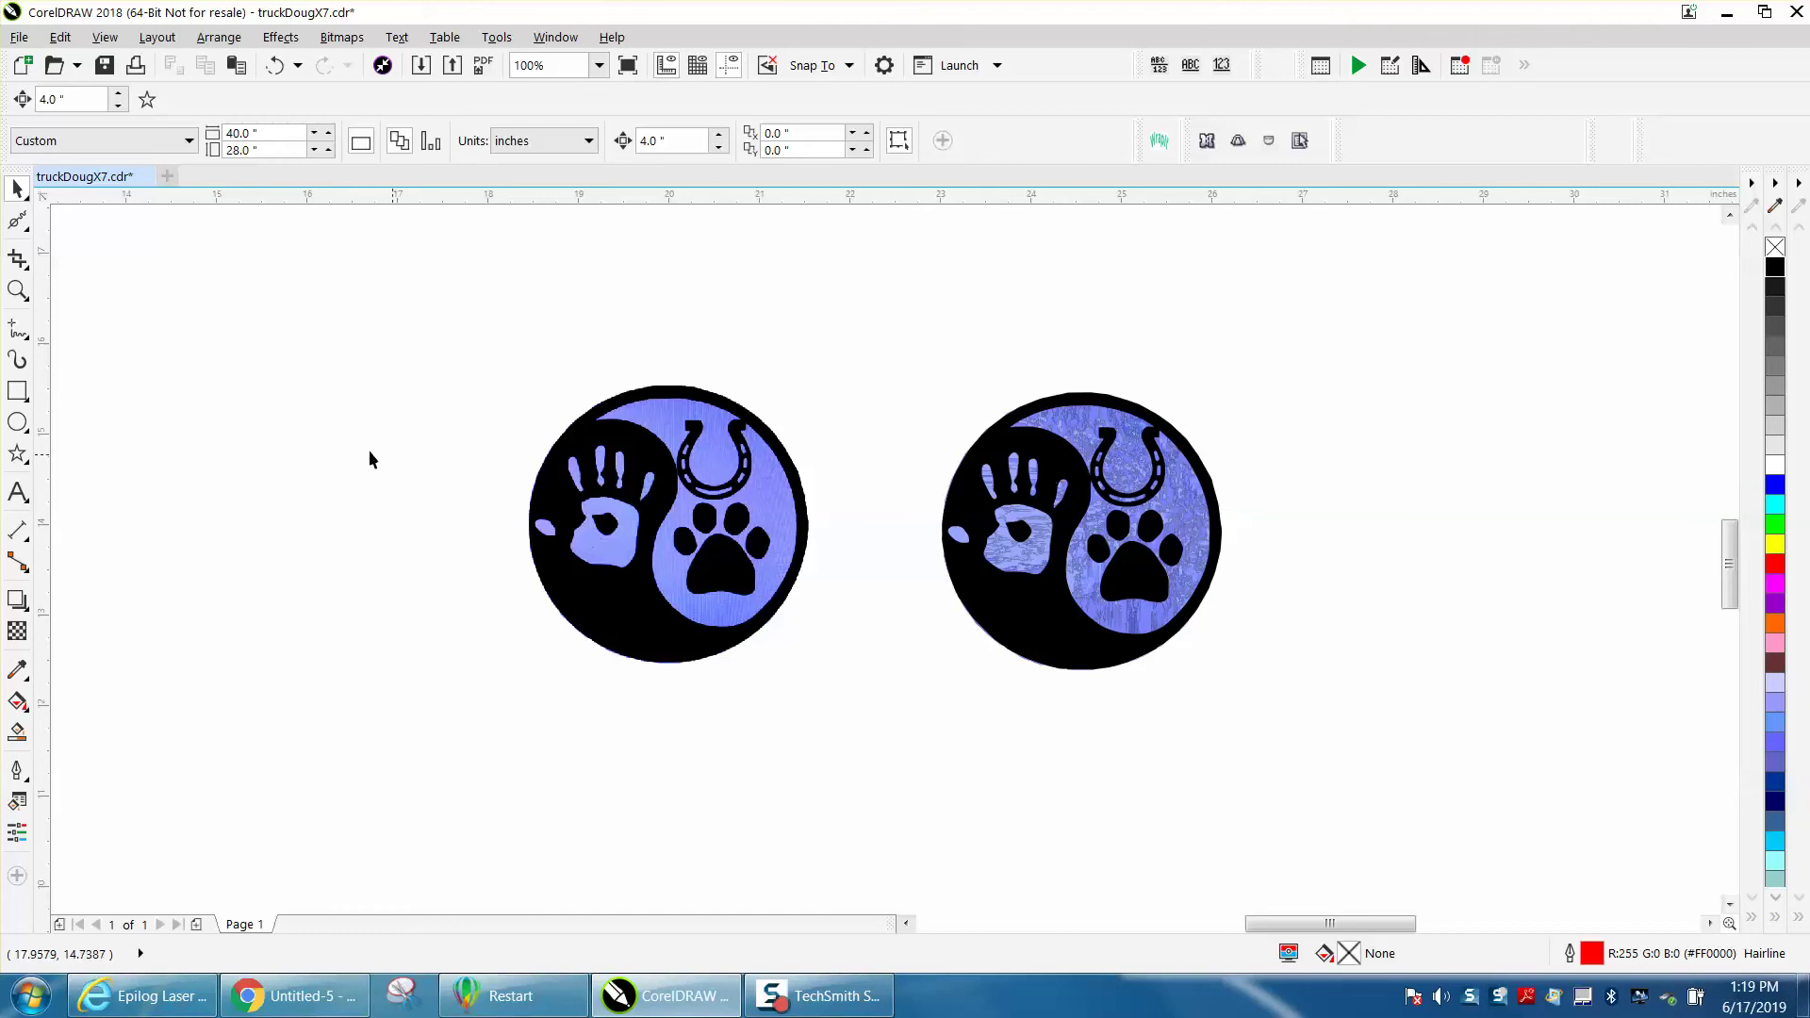
Step: Nudge the traced group 4 inches to the right
left_click(17, 290)
left_click_drag(902, 376, 1302, 646)
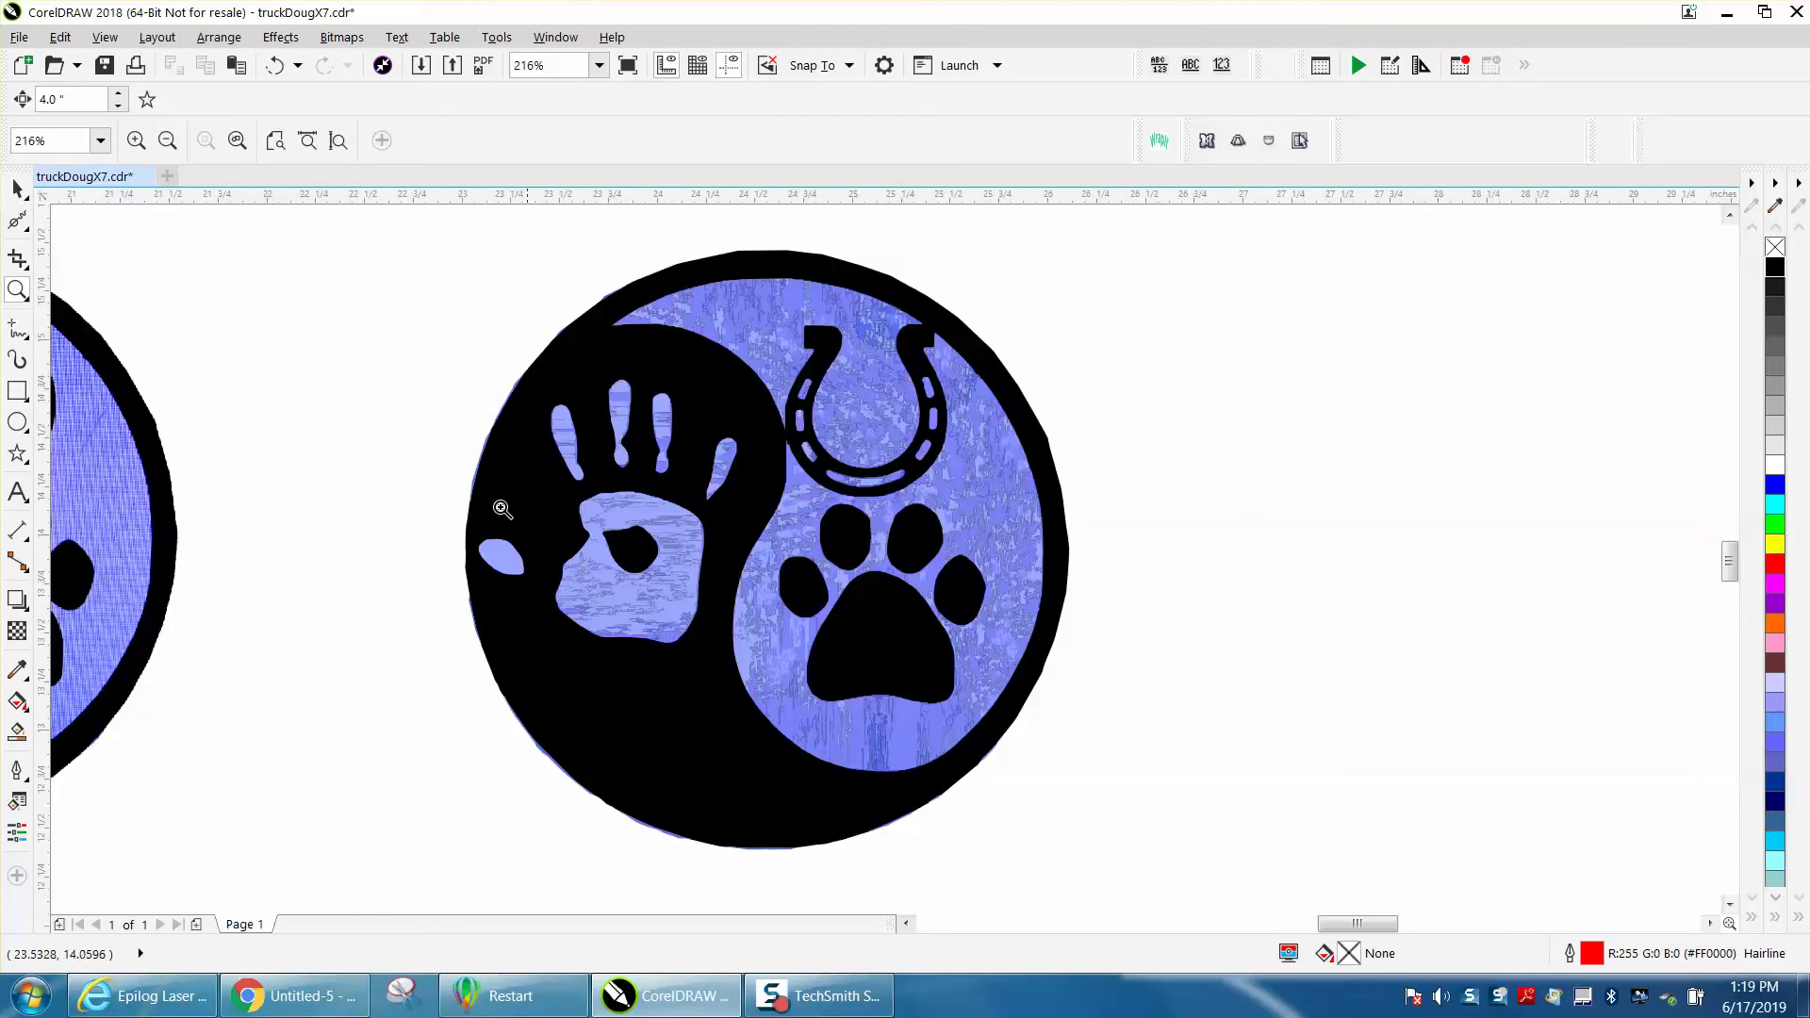
left_click(18, 188)
left_click(718, 434)
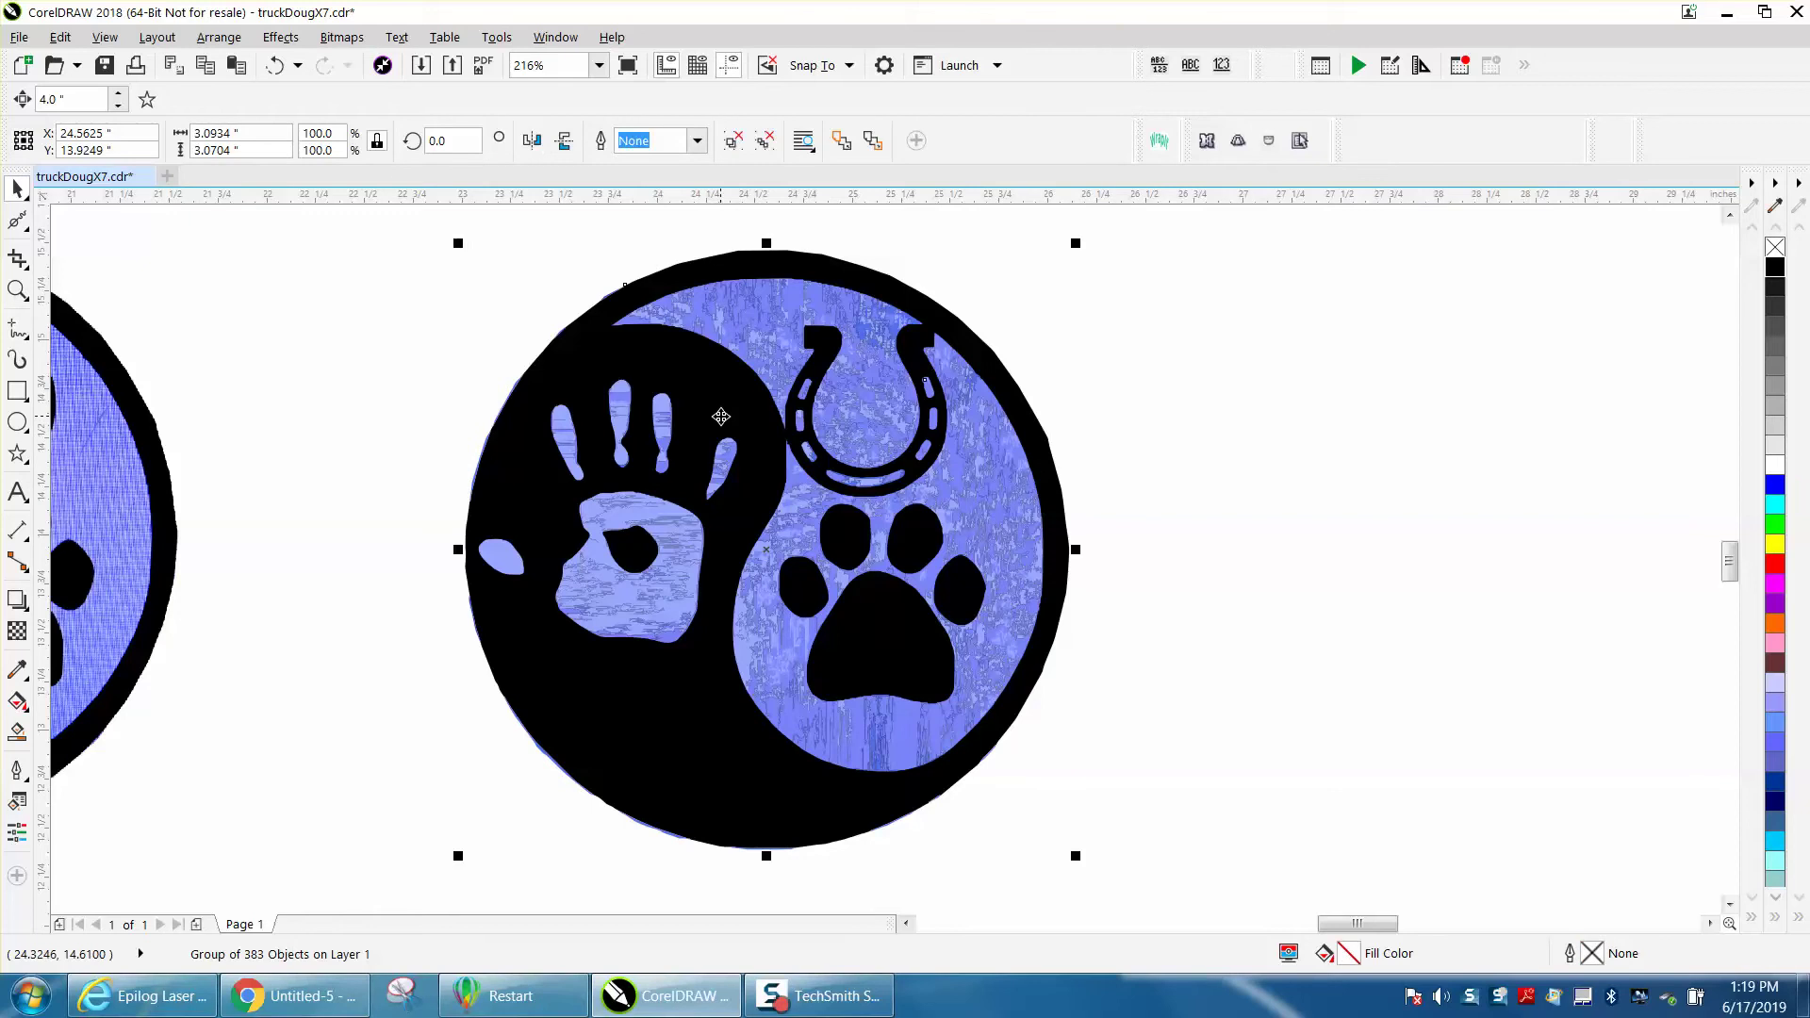
key("Right")
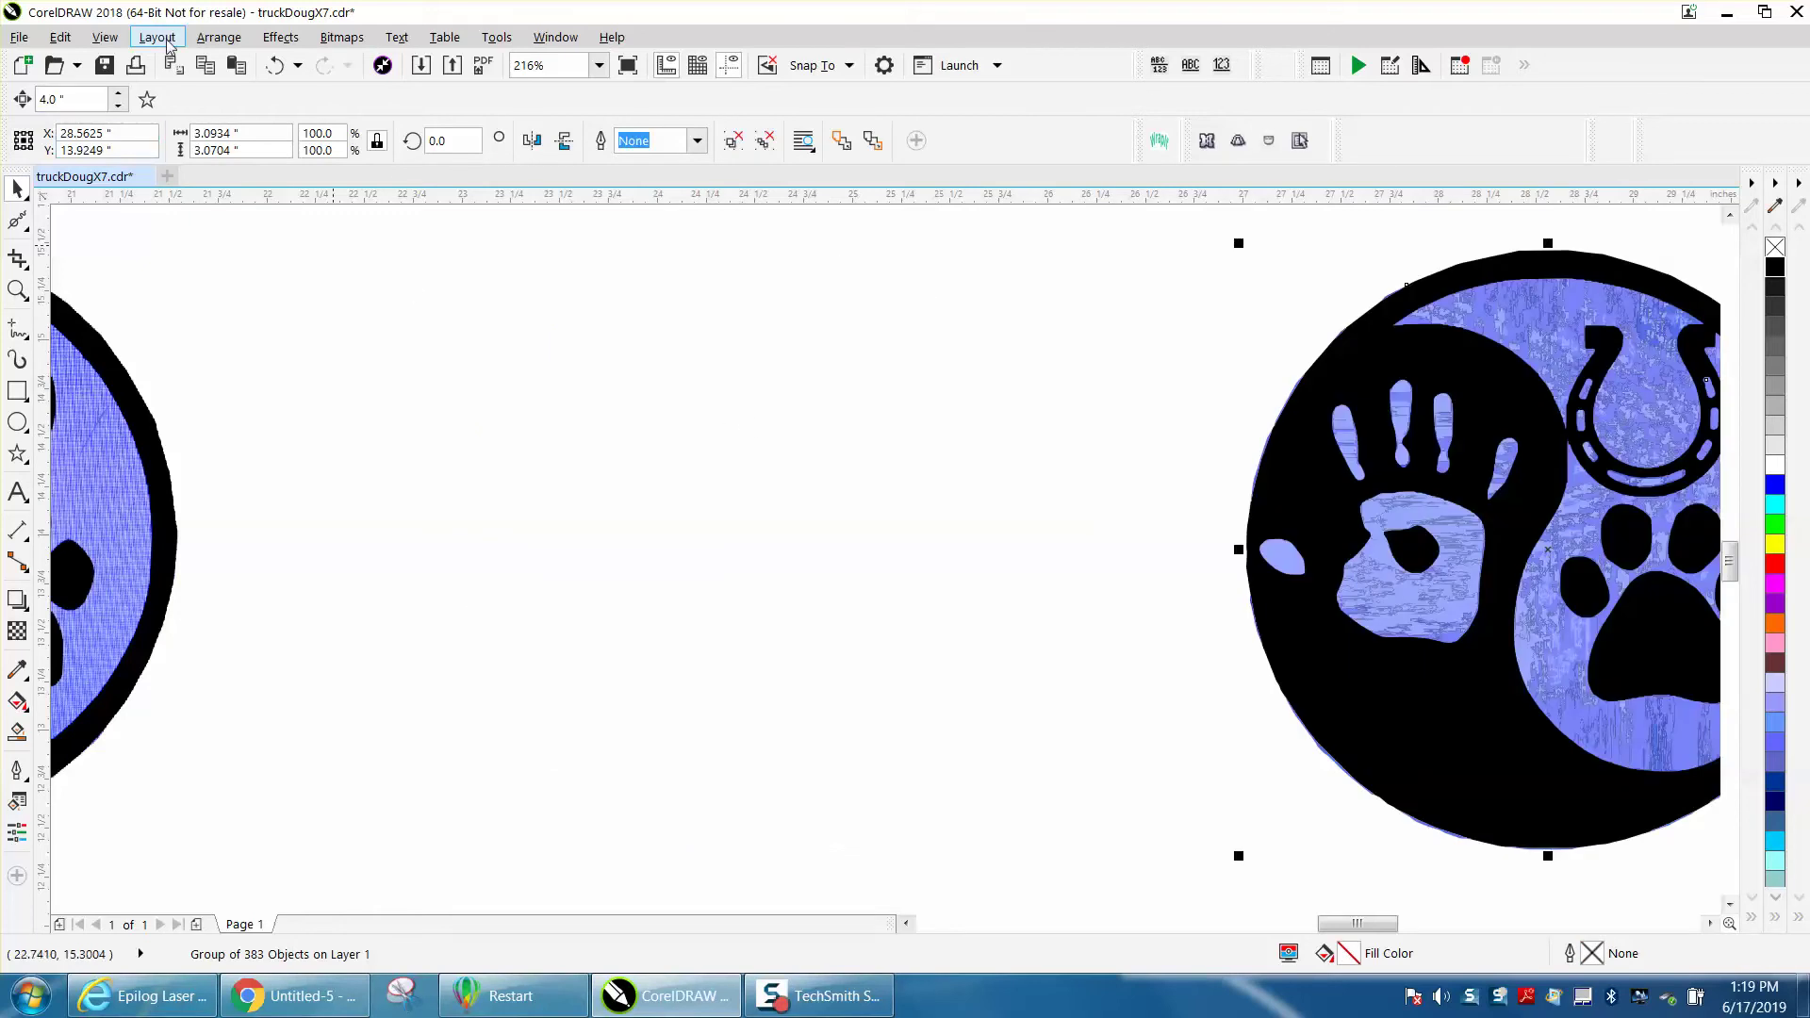
Step: Ungroup the traced artwork and nudge its black background circle 4 inches to the left
left_click(205, 41)
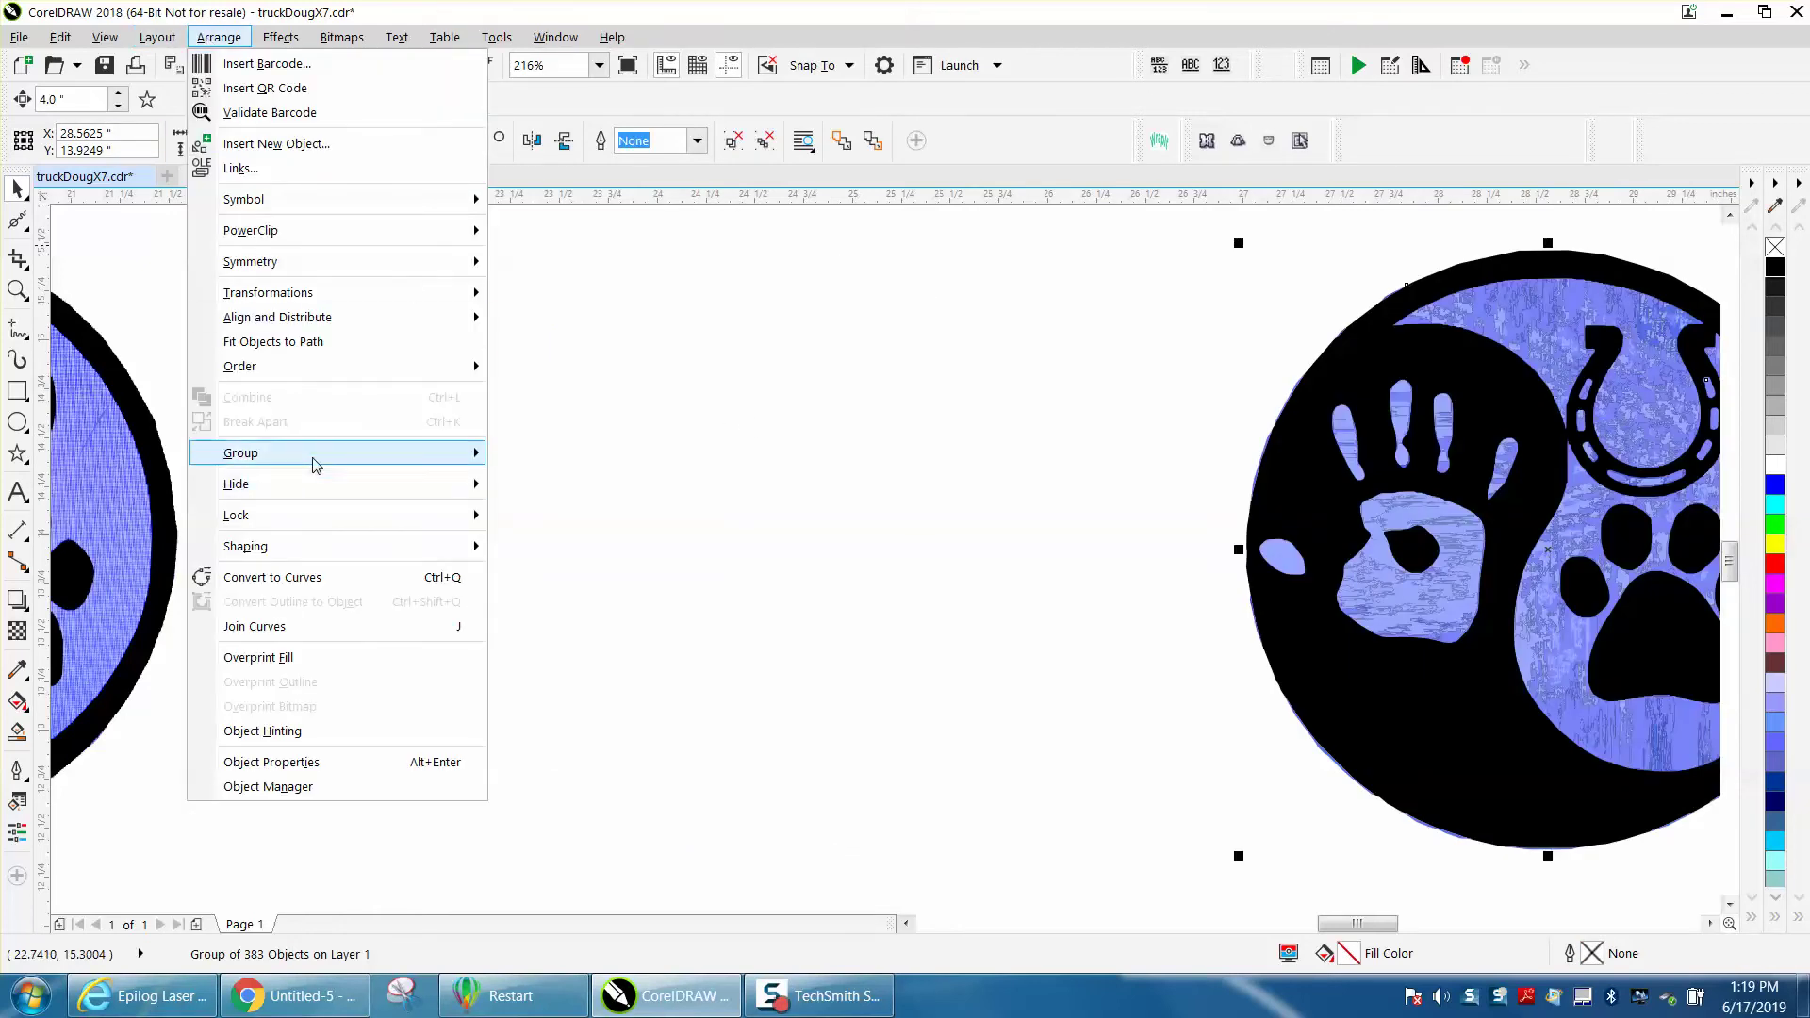
mouse_move(315, 459)
left_click(573, 484)
left_click(1340, 651)
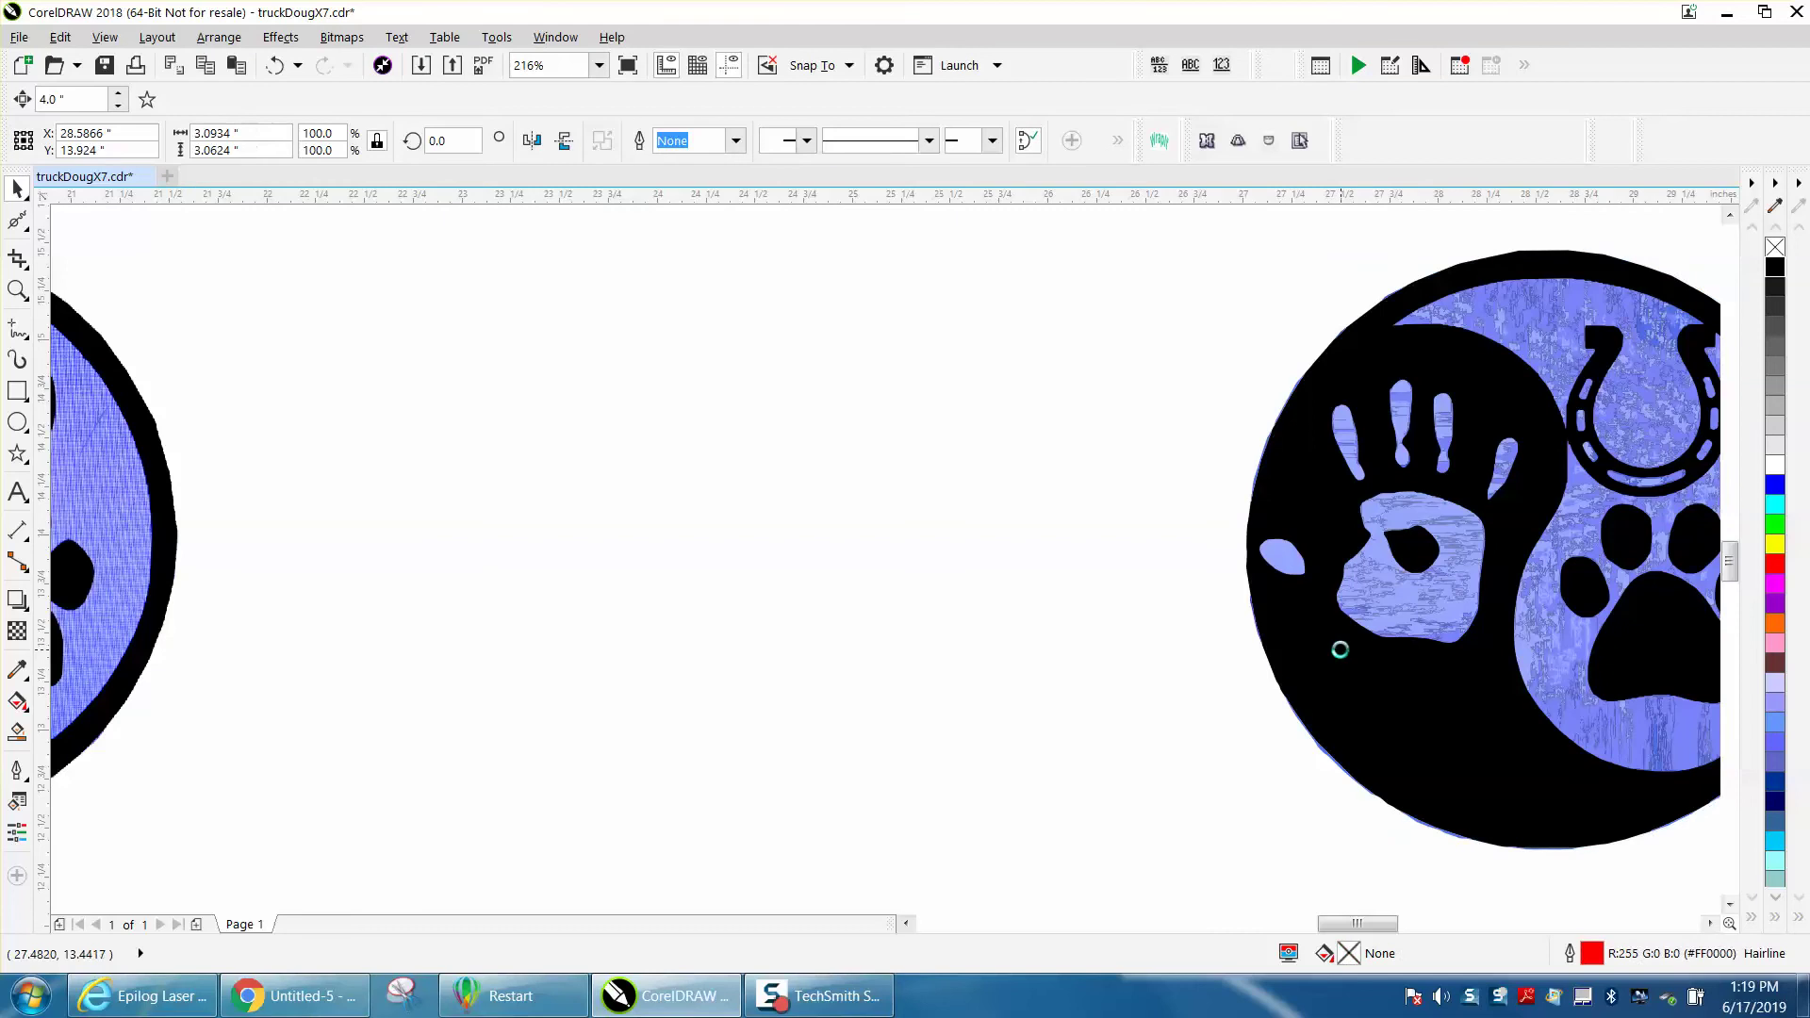
key("Left")
scroll(1102, 645, "down", 2)
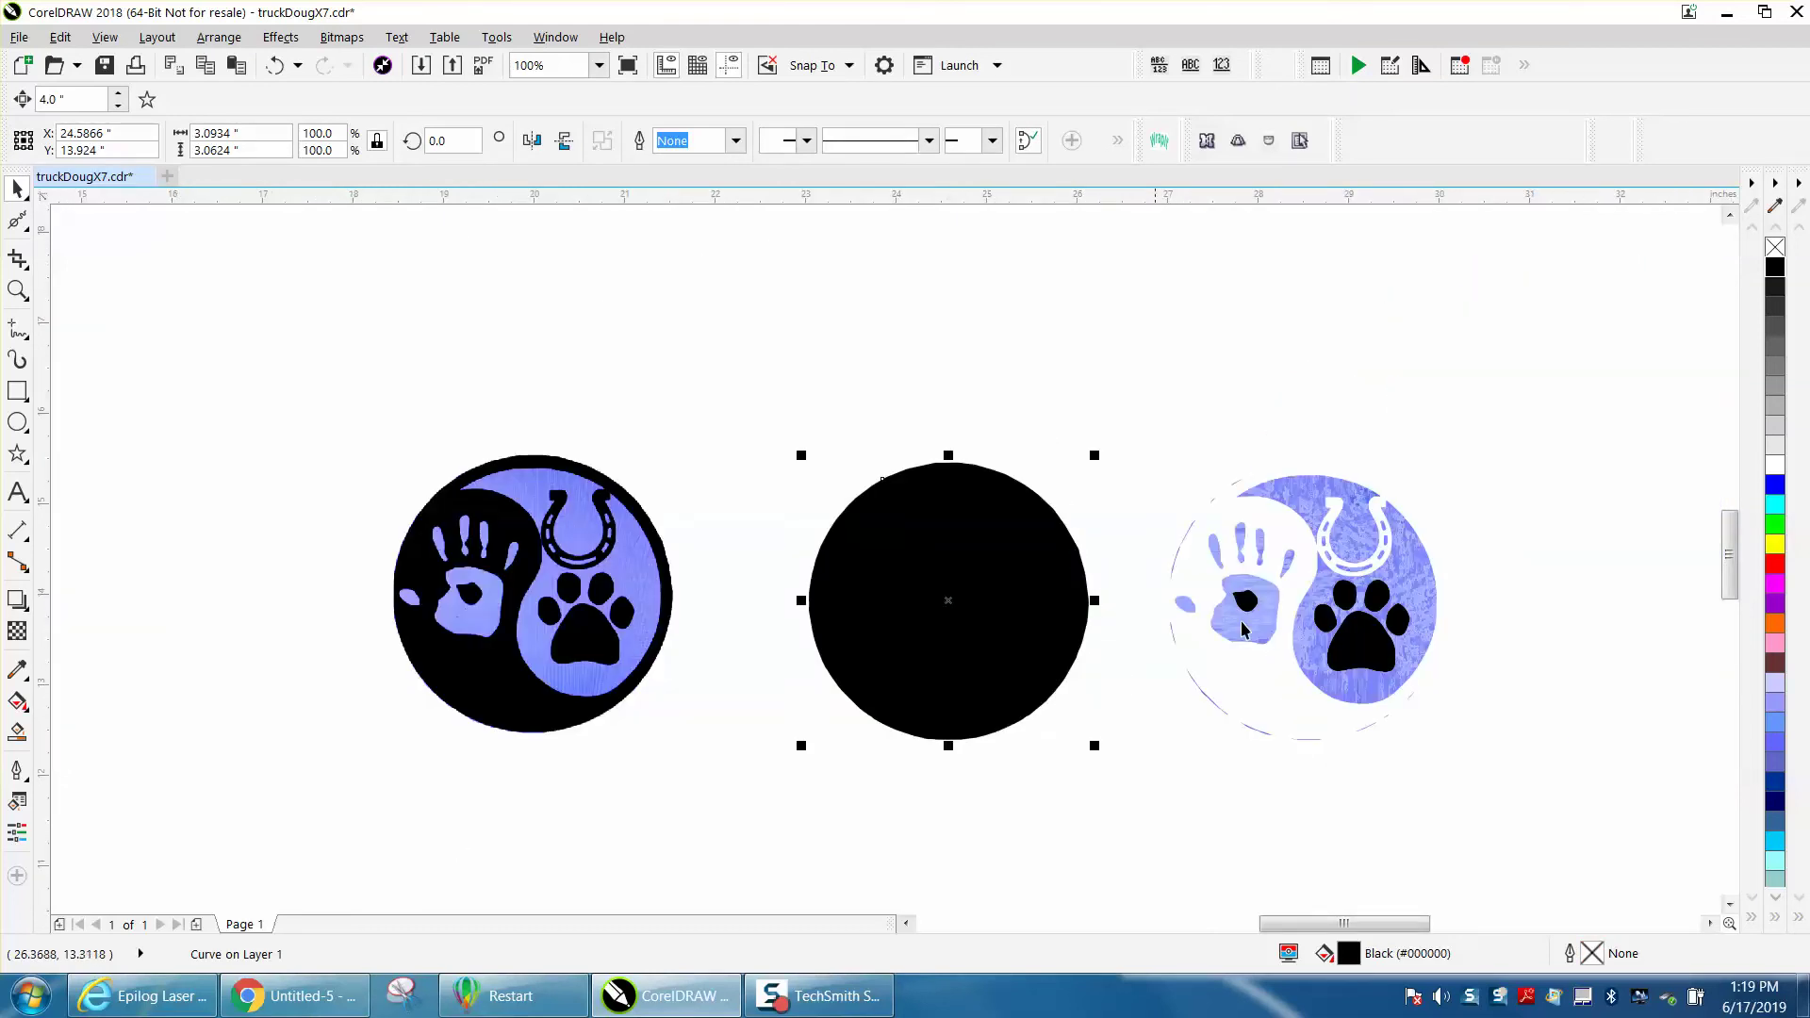
Step: Change the black circle to an unfilled shape with a black hairline outline and nudge it 8 inches left
left_click(1775, 247)
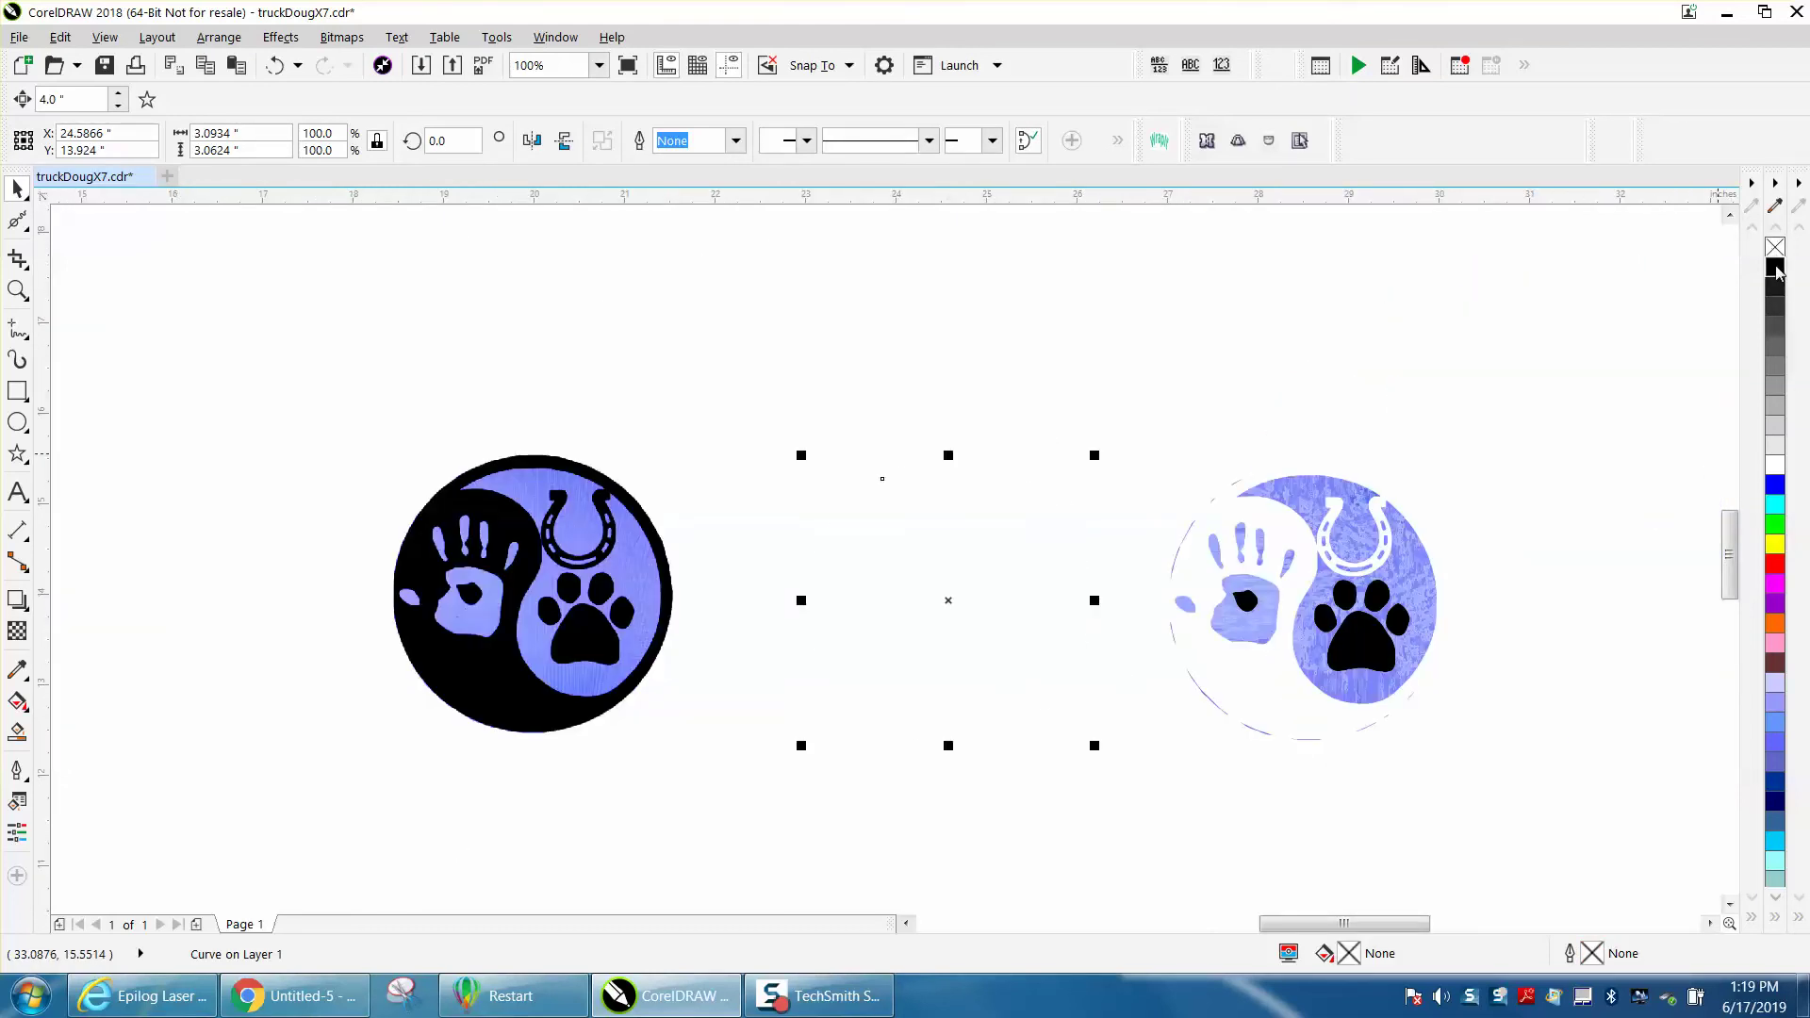
right_click(1775, 269)
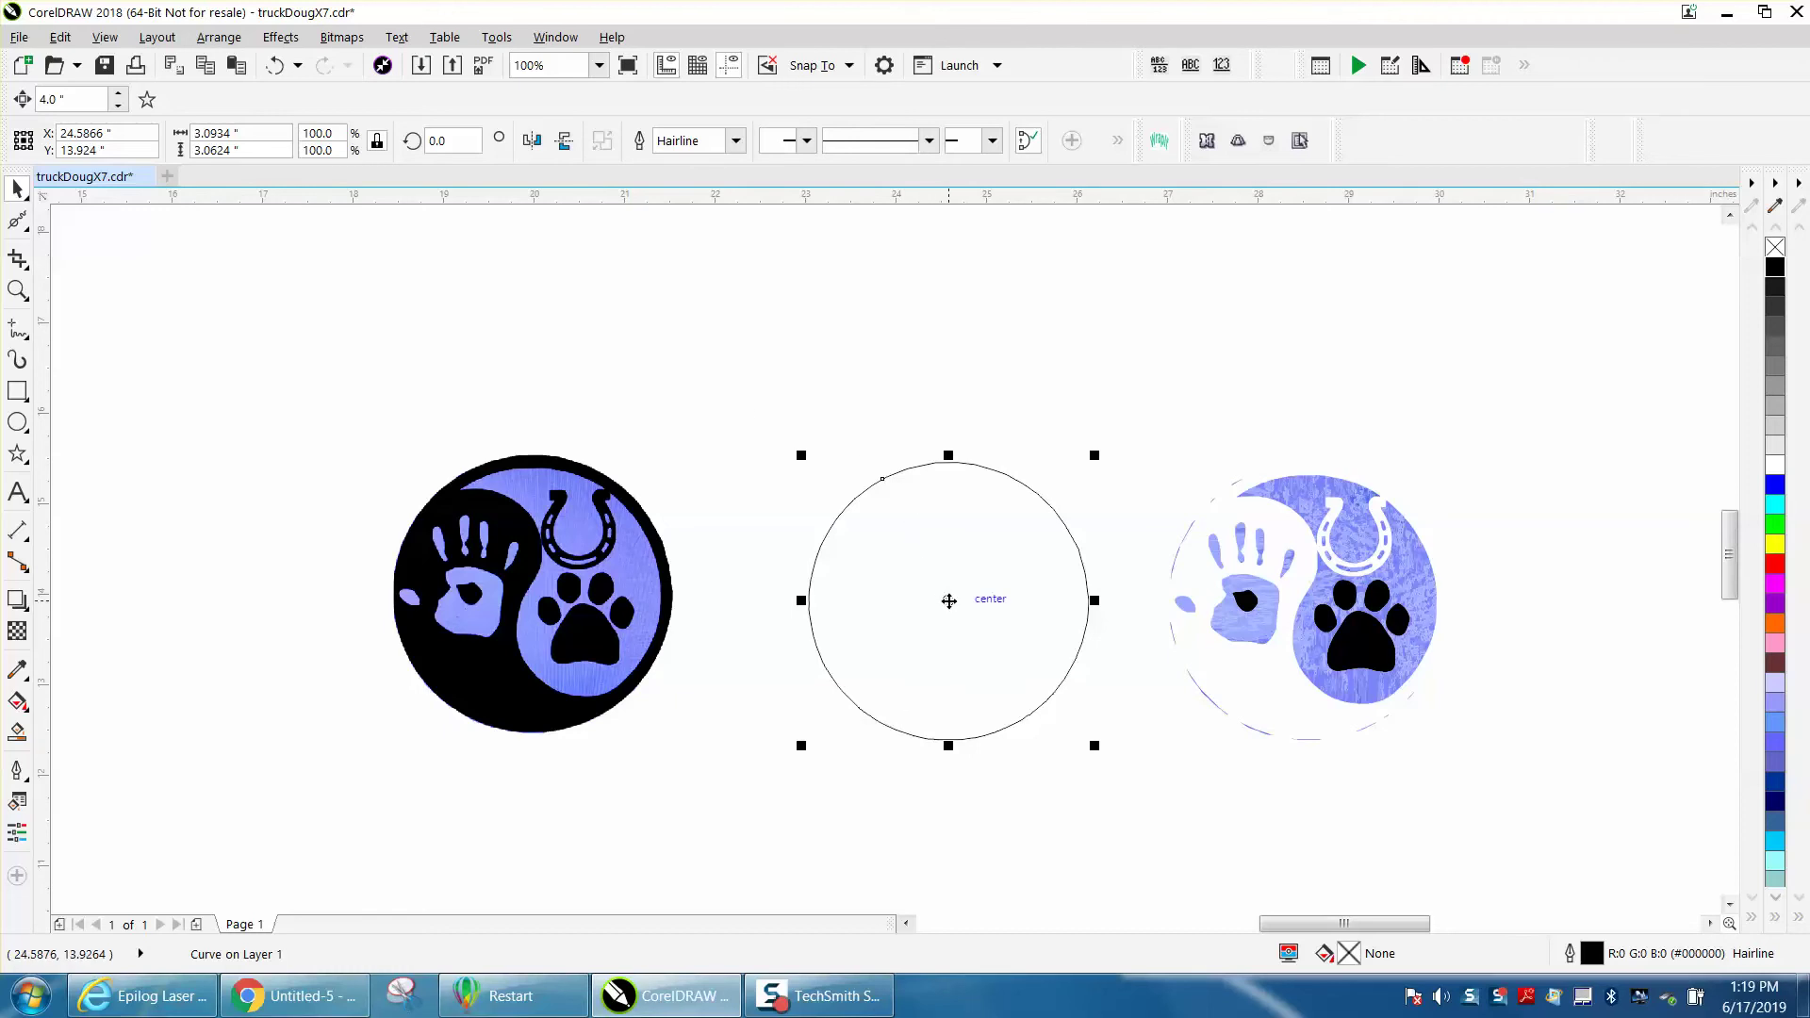
key("Left")
key("Left")
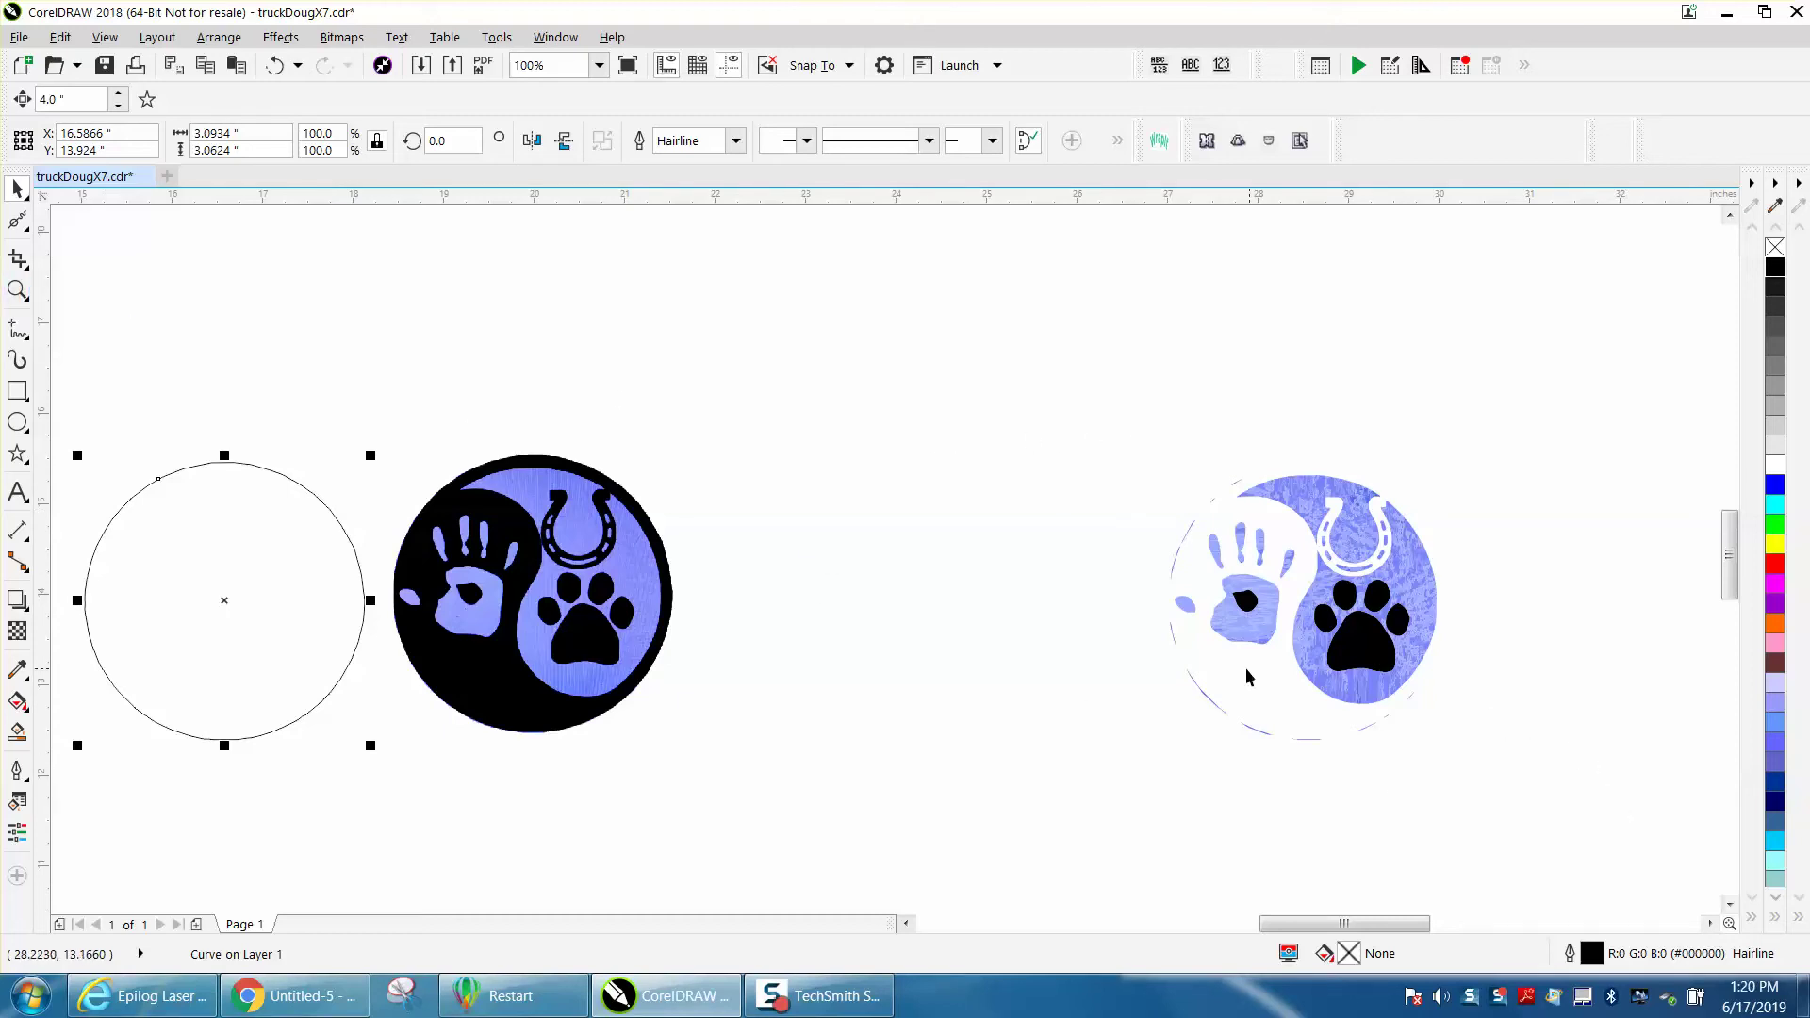
Step: Move the large black pad of the traced paw print 4 inches to the left
left_click(17, 258)
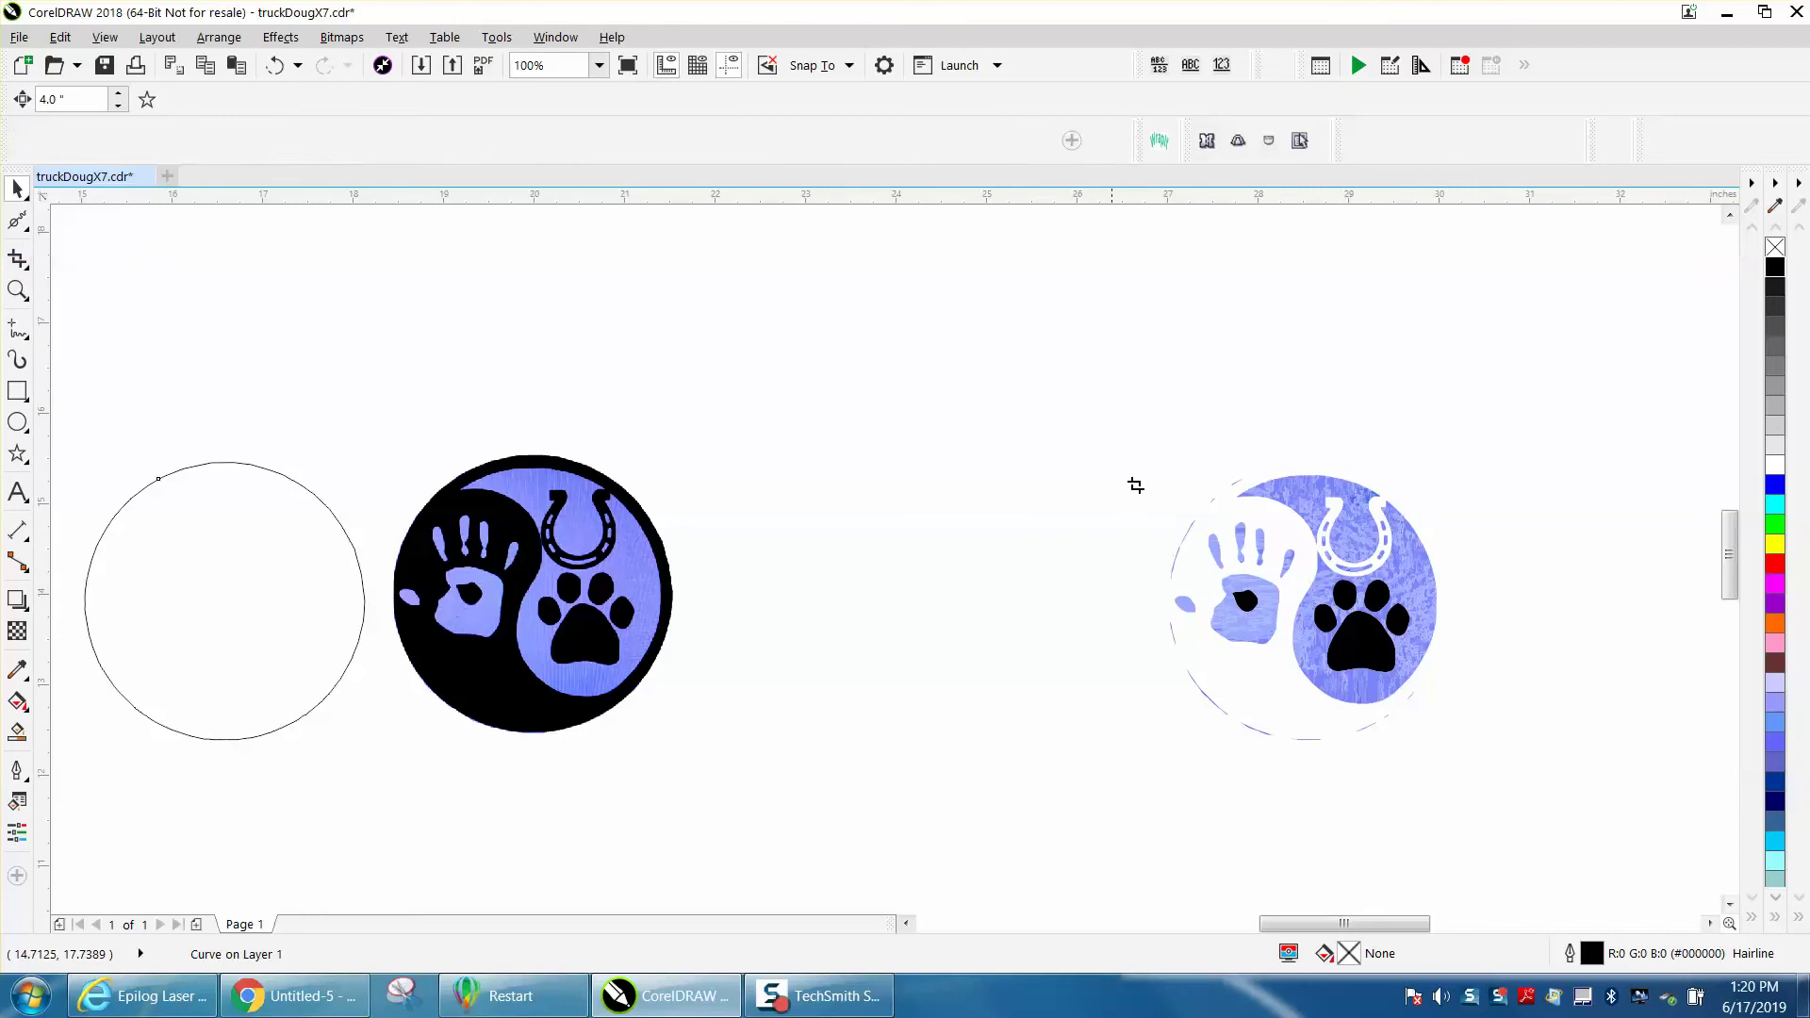
left_click(17, 290)
left_click_drag(1091, 456, 1667, 861)
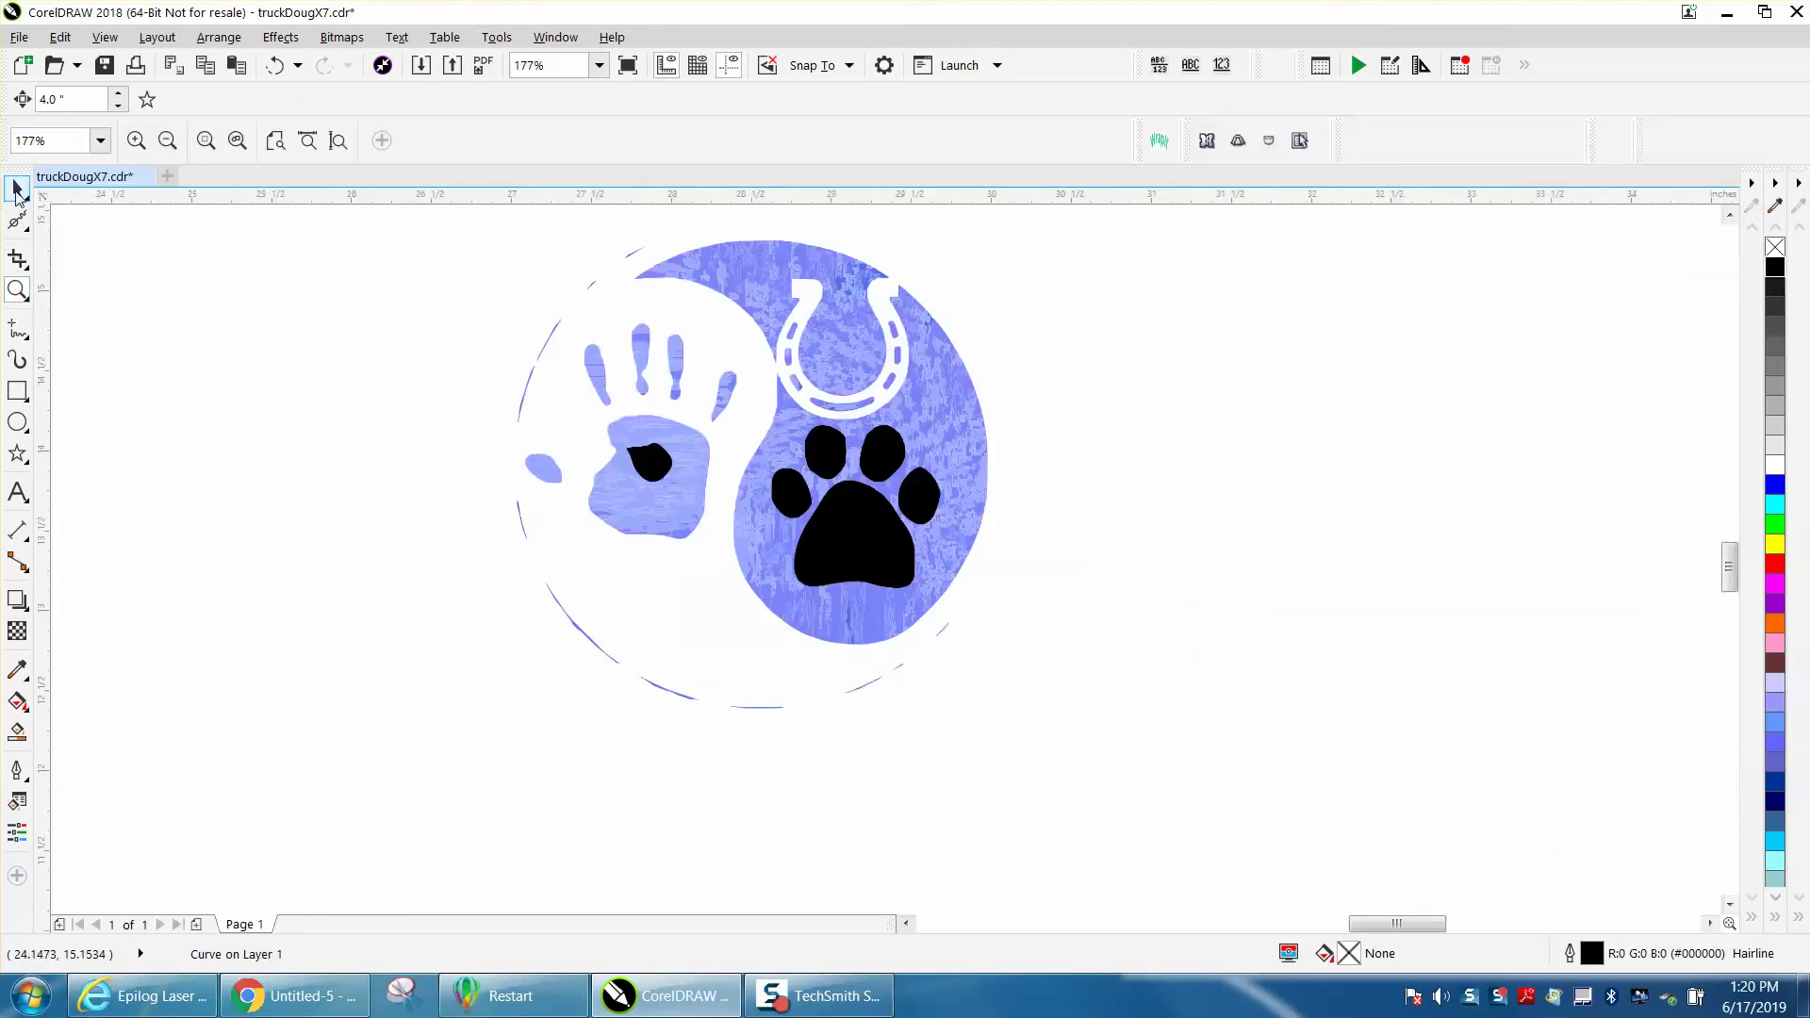
left_click(17, 189)
left_click(973, 558)
left_click(871, 535)
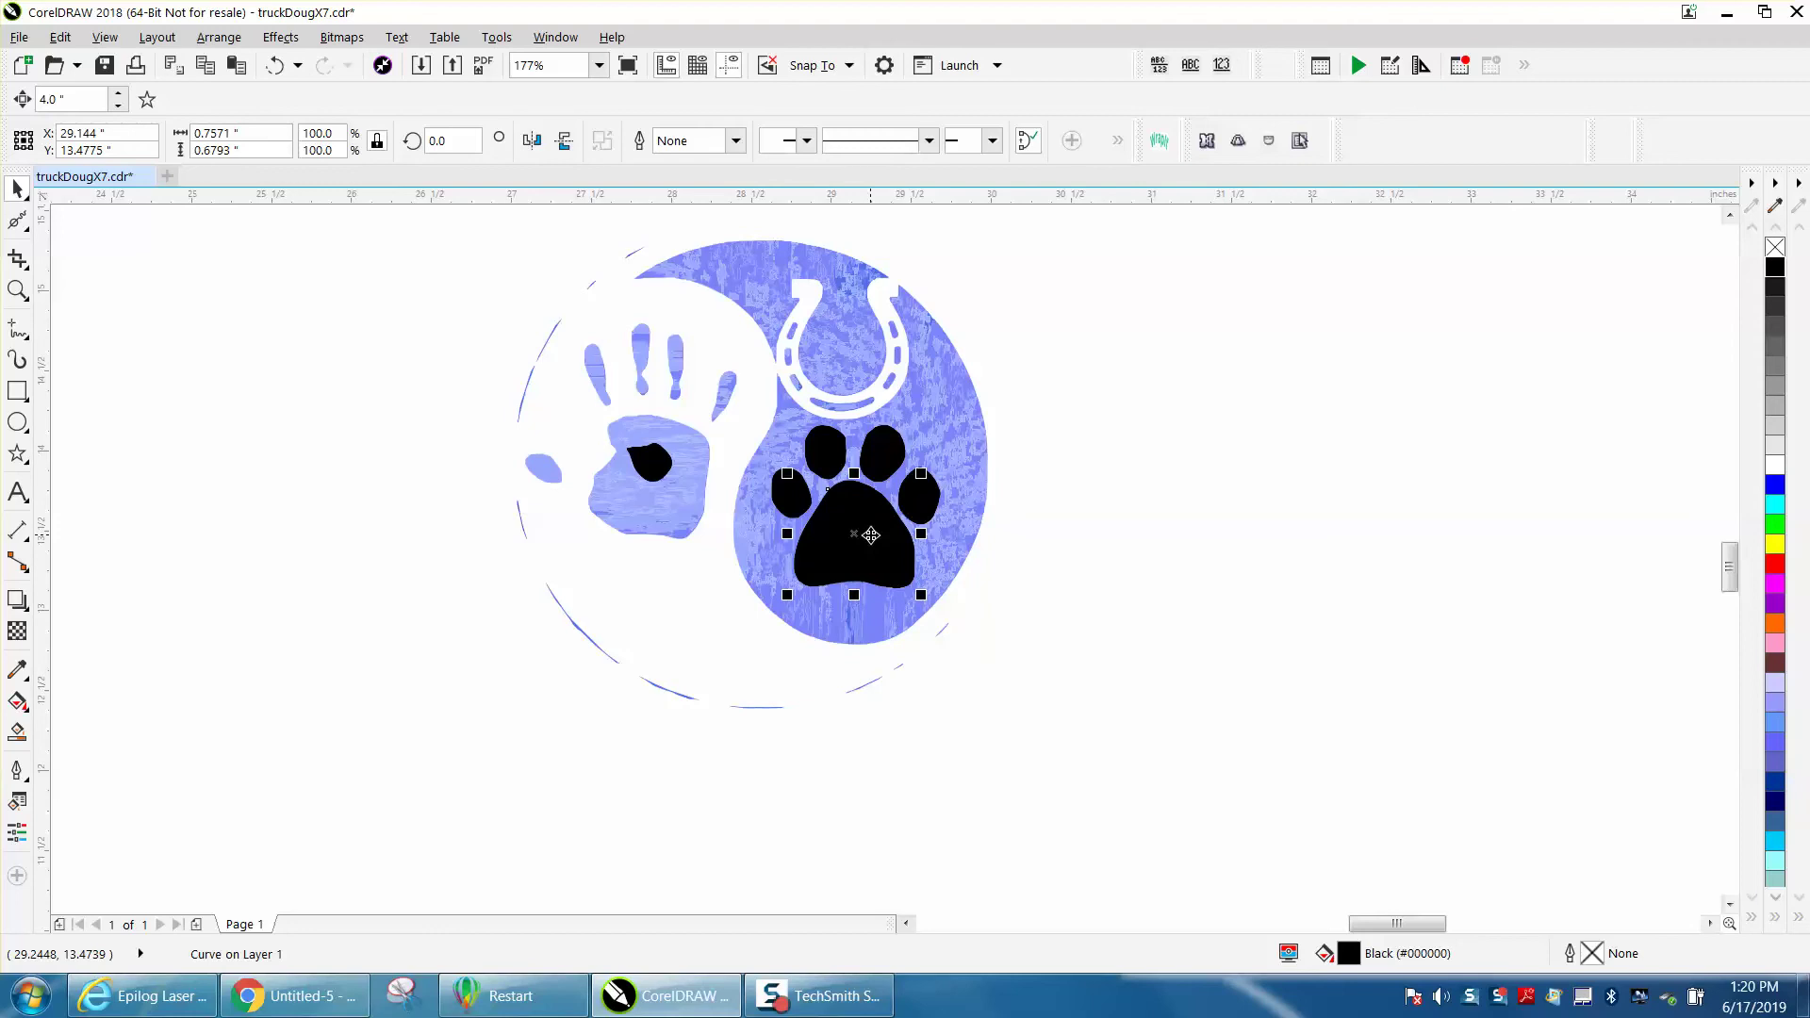
key("Left")
Step: Move the paw's four black toes and the black spot in the handprint's palm 4 inches to the left
left_click(796, 497)
key("Left")
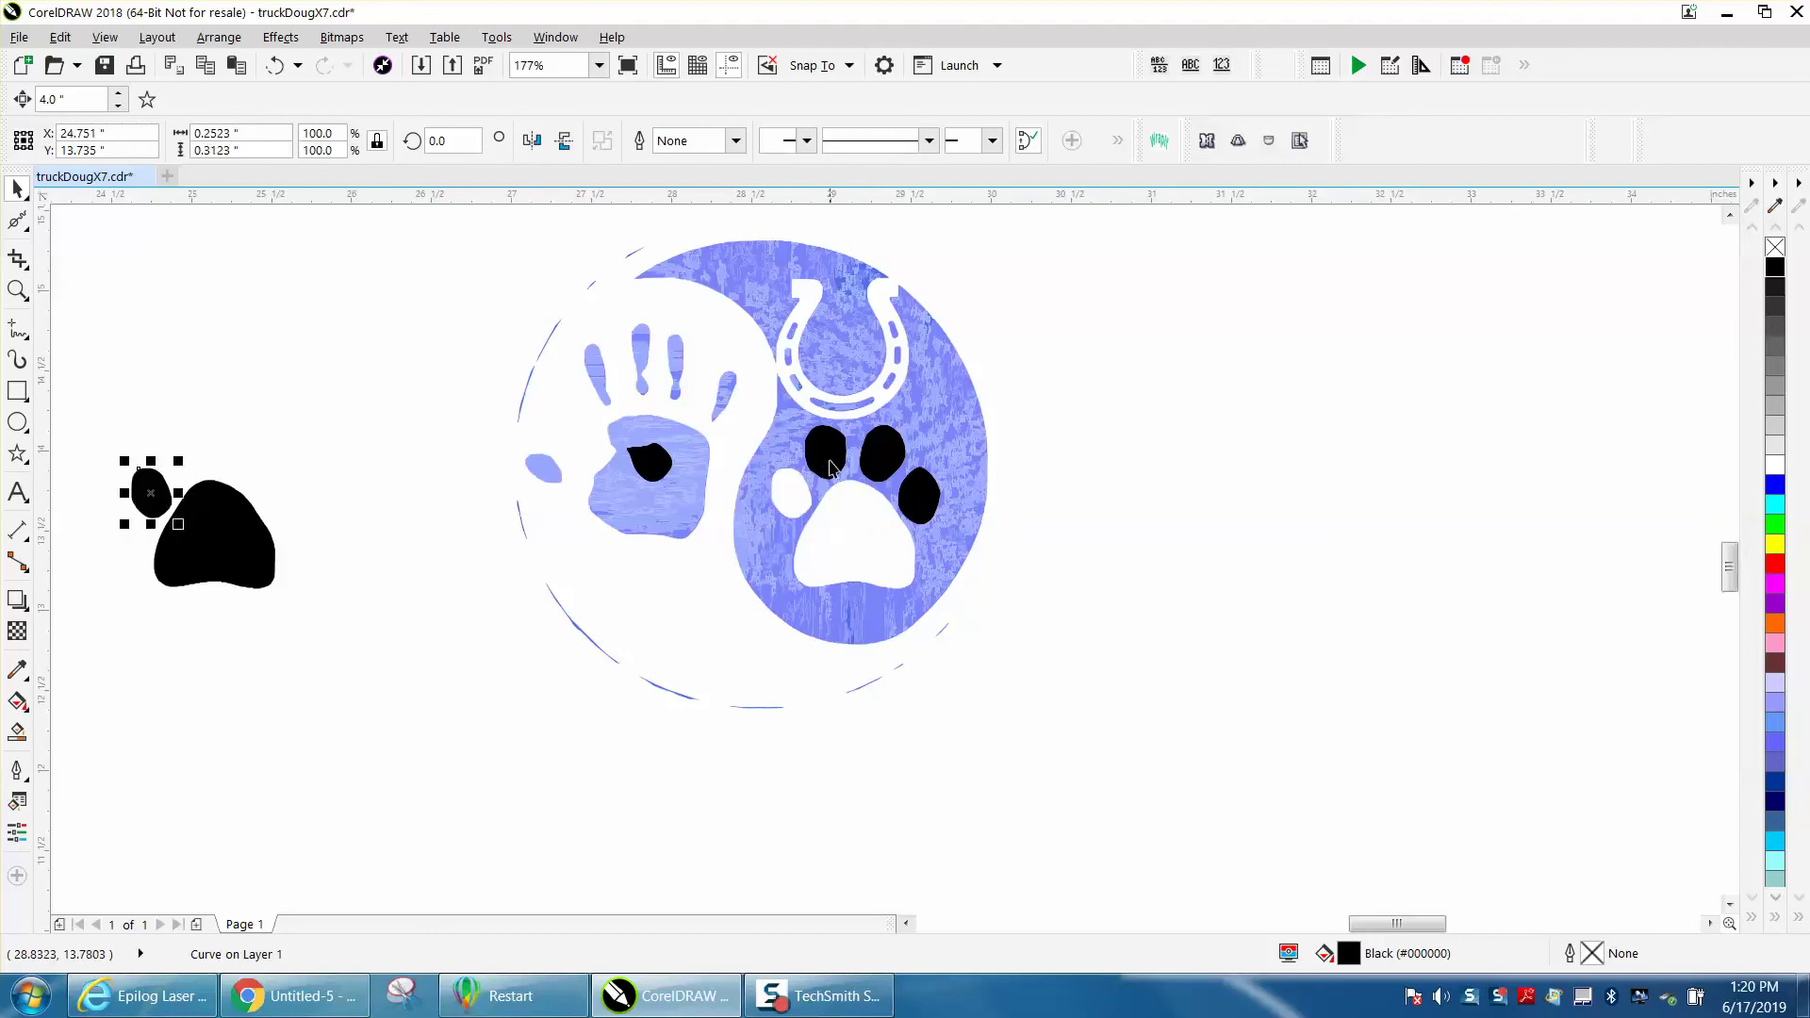
left_click(832, 462)
key("Left")
left_click(882, 457)
key("Left")
left_click(928, 502)
key("Left")
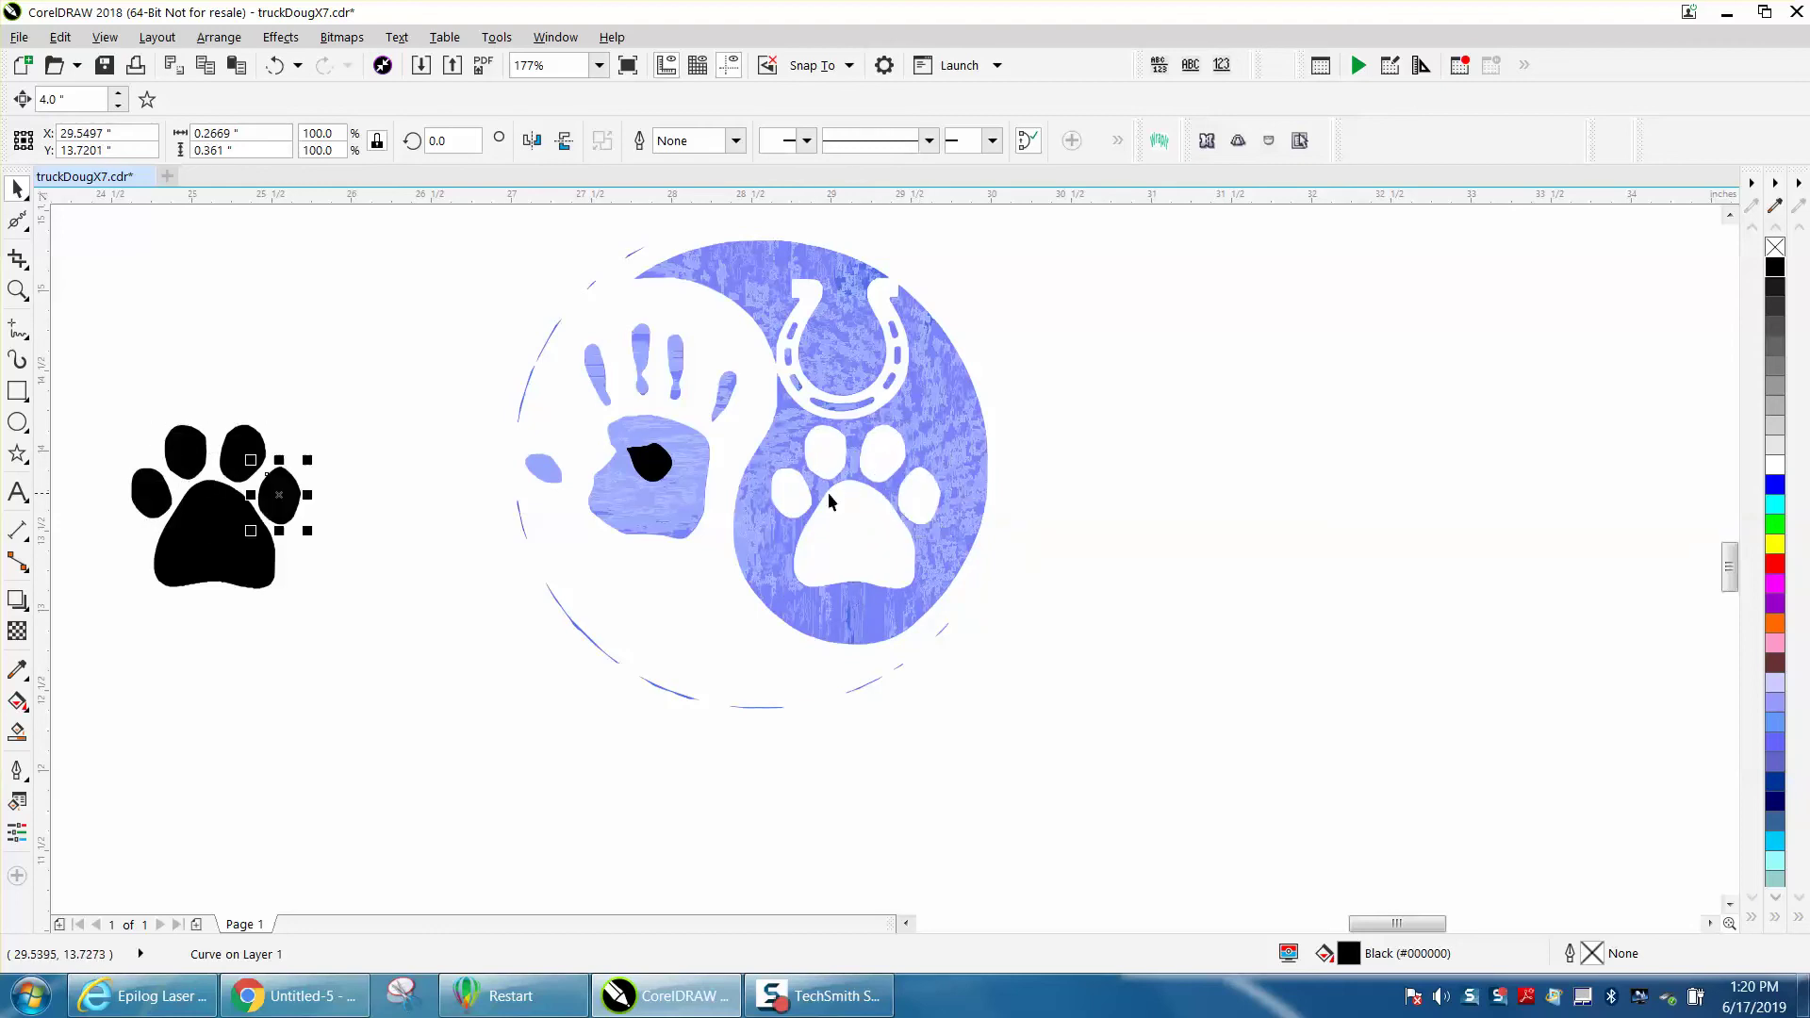
left_click(664, 468)
key("Left")
Step: Delete the stray blue slivers along the left and lower-left rim of the traced artwork
scroll(1070, 619, "down", 2)
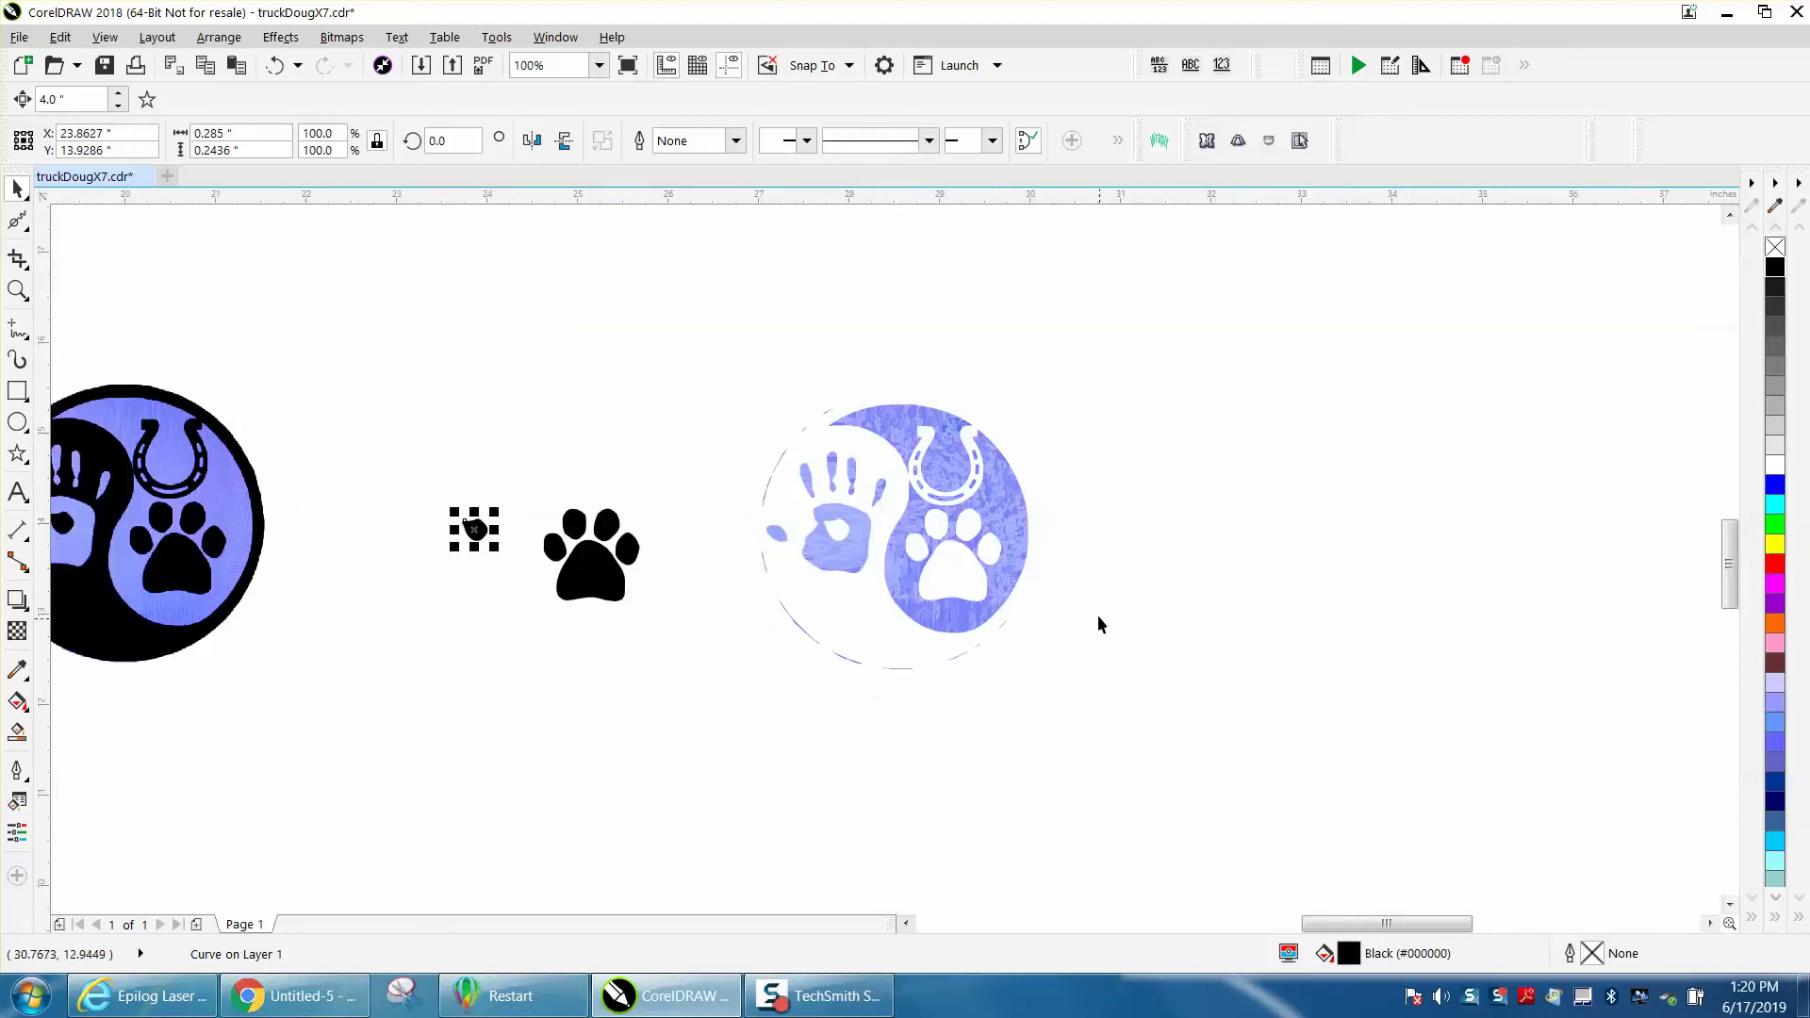
left_click_drag(767, 600, 875, 687)
key("Delete")
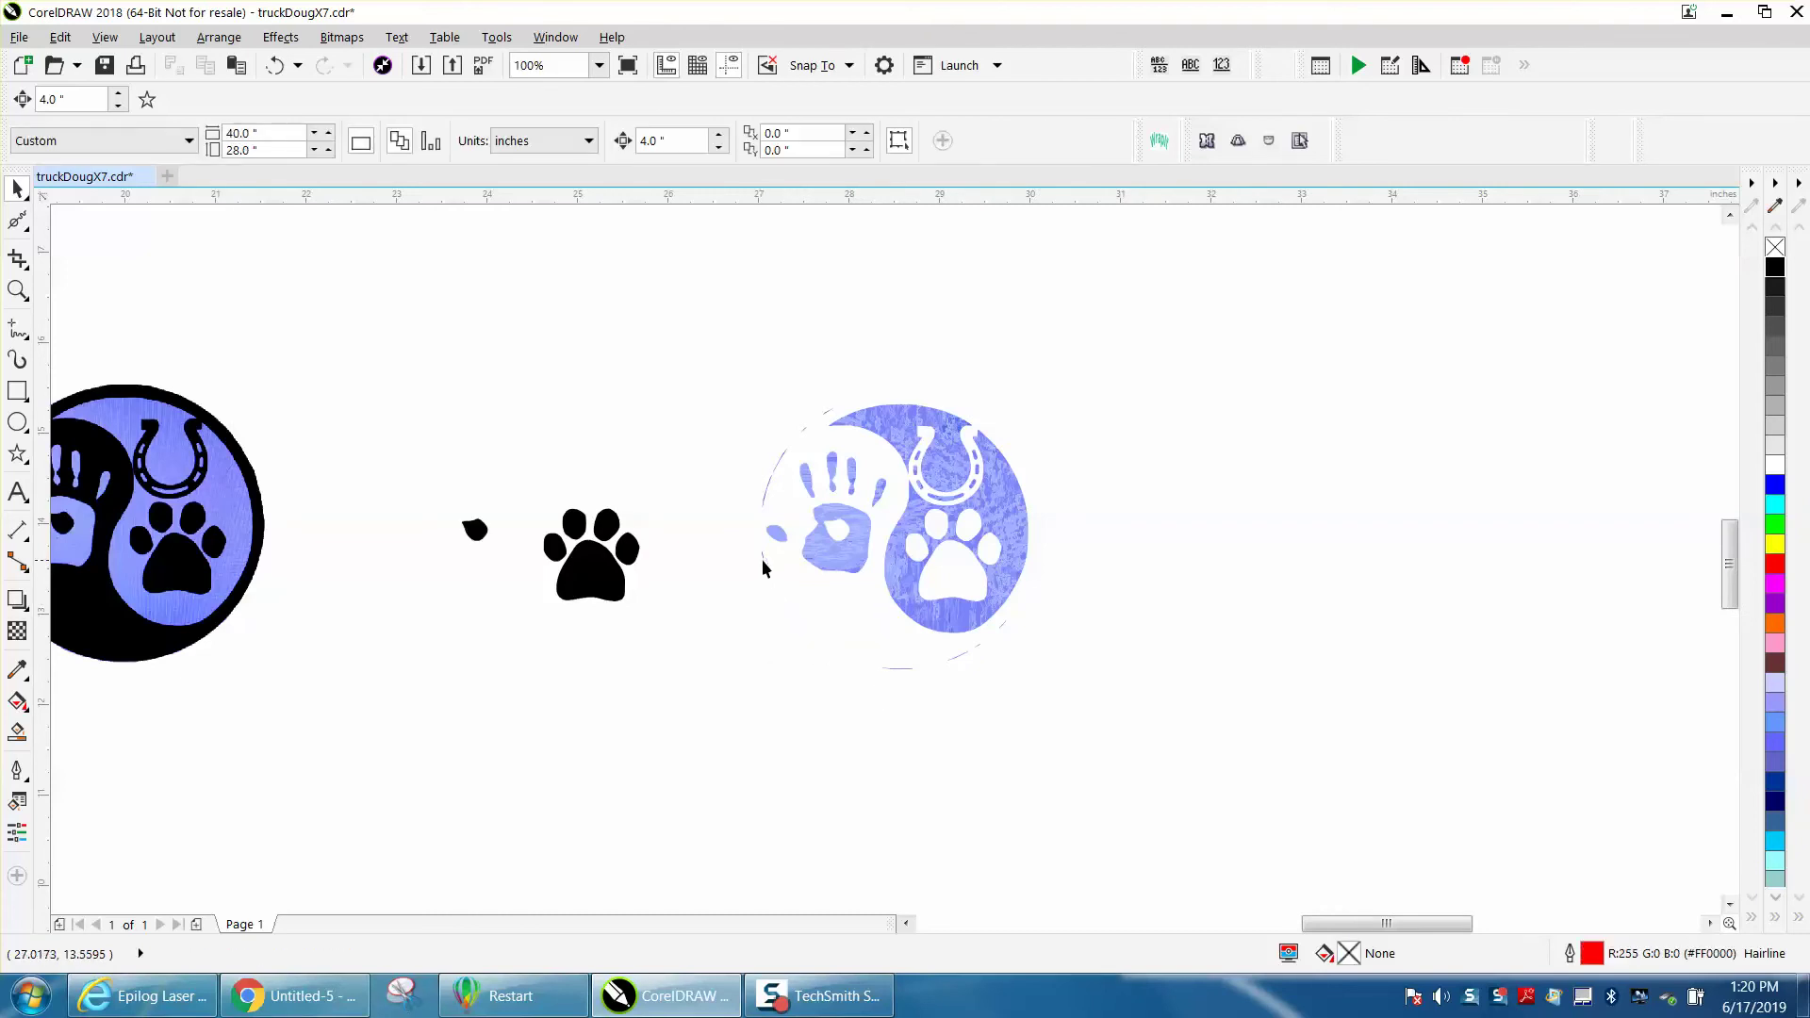
left_click(763, 562)
key("Left")
key("Delete")
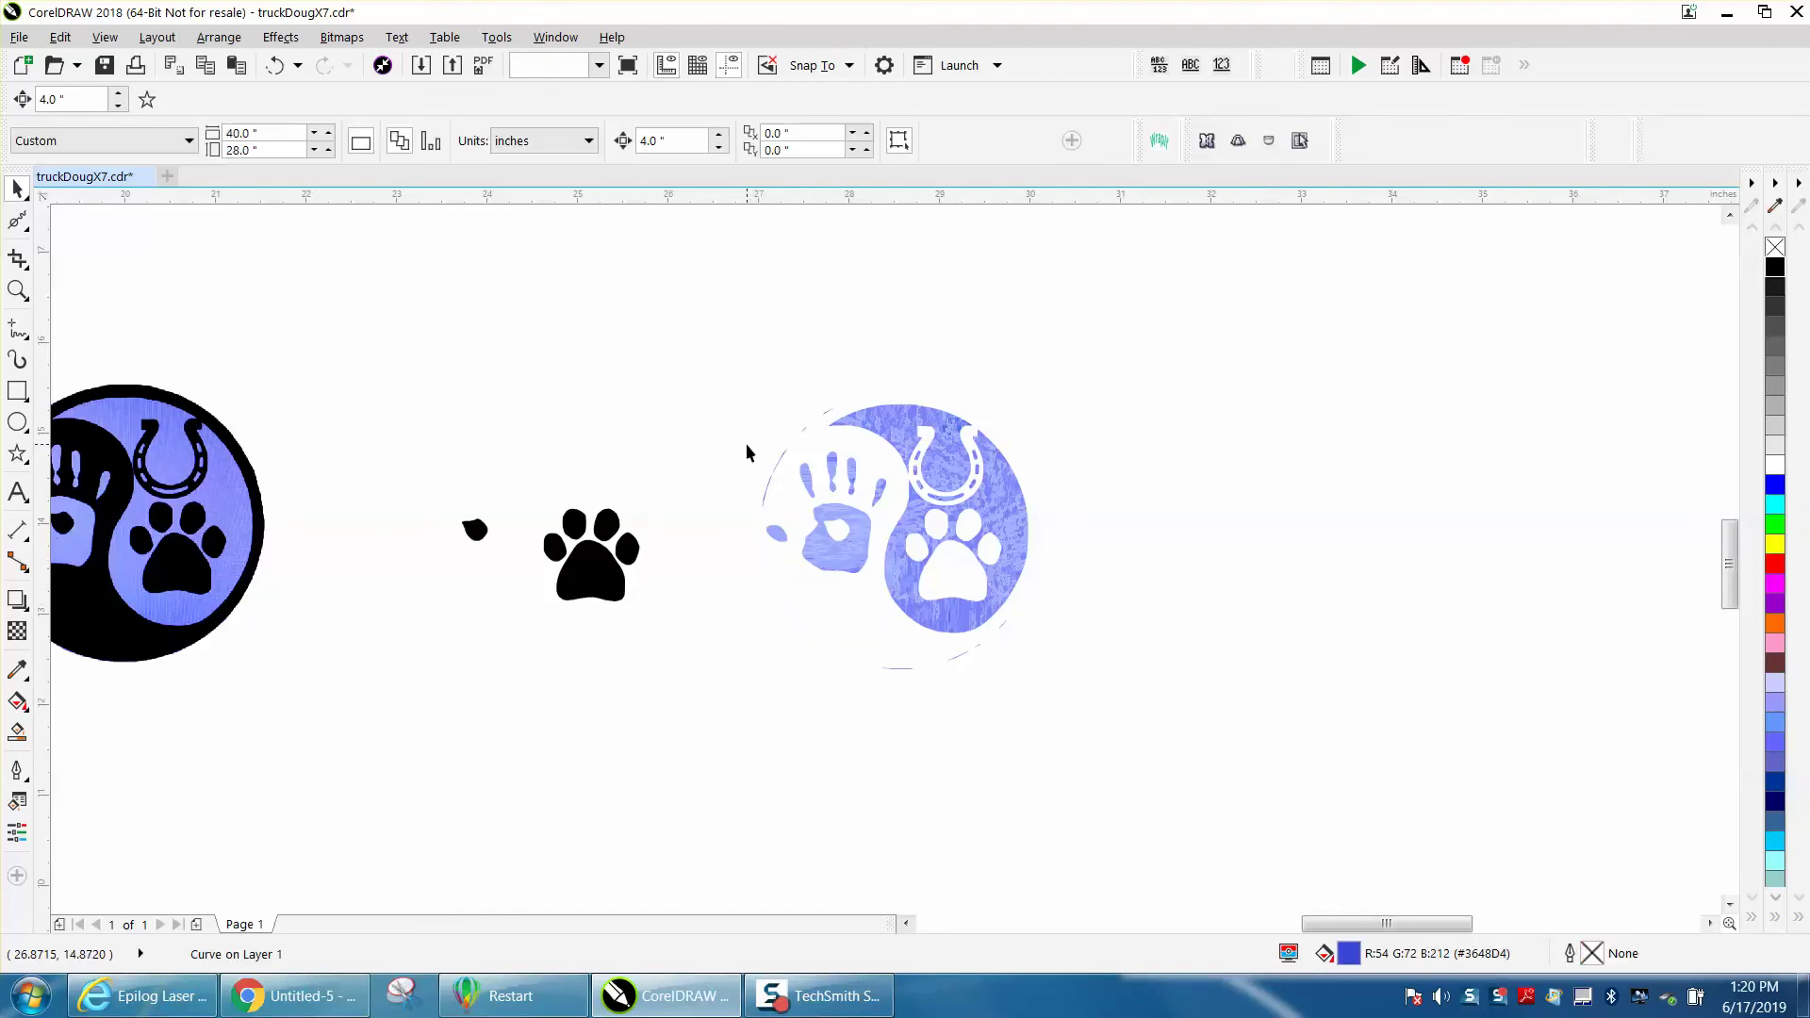
left_click_drag(792, 502, 793, 506)
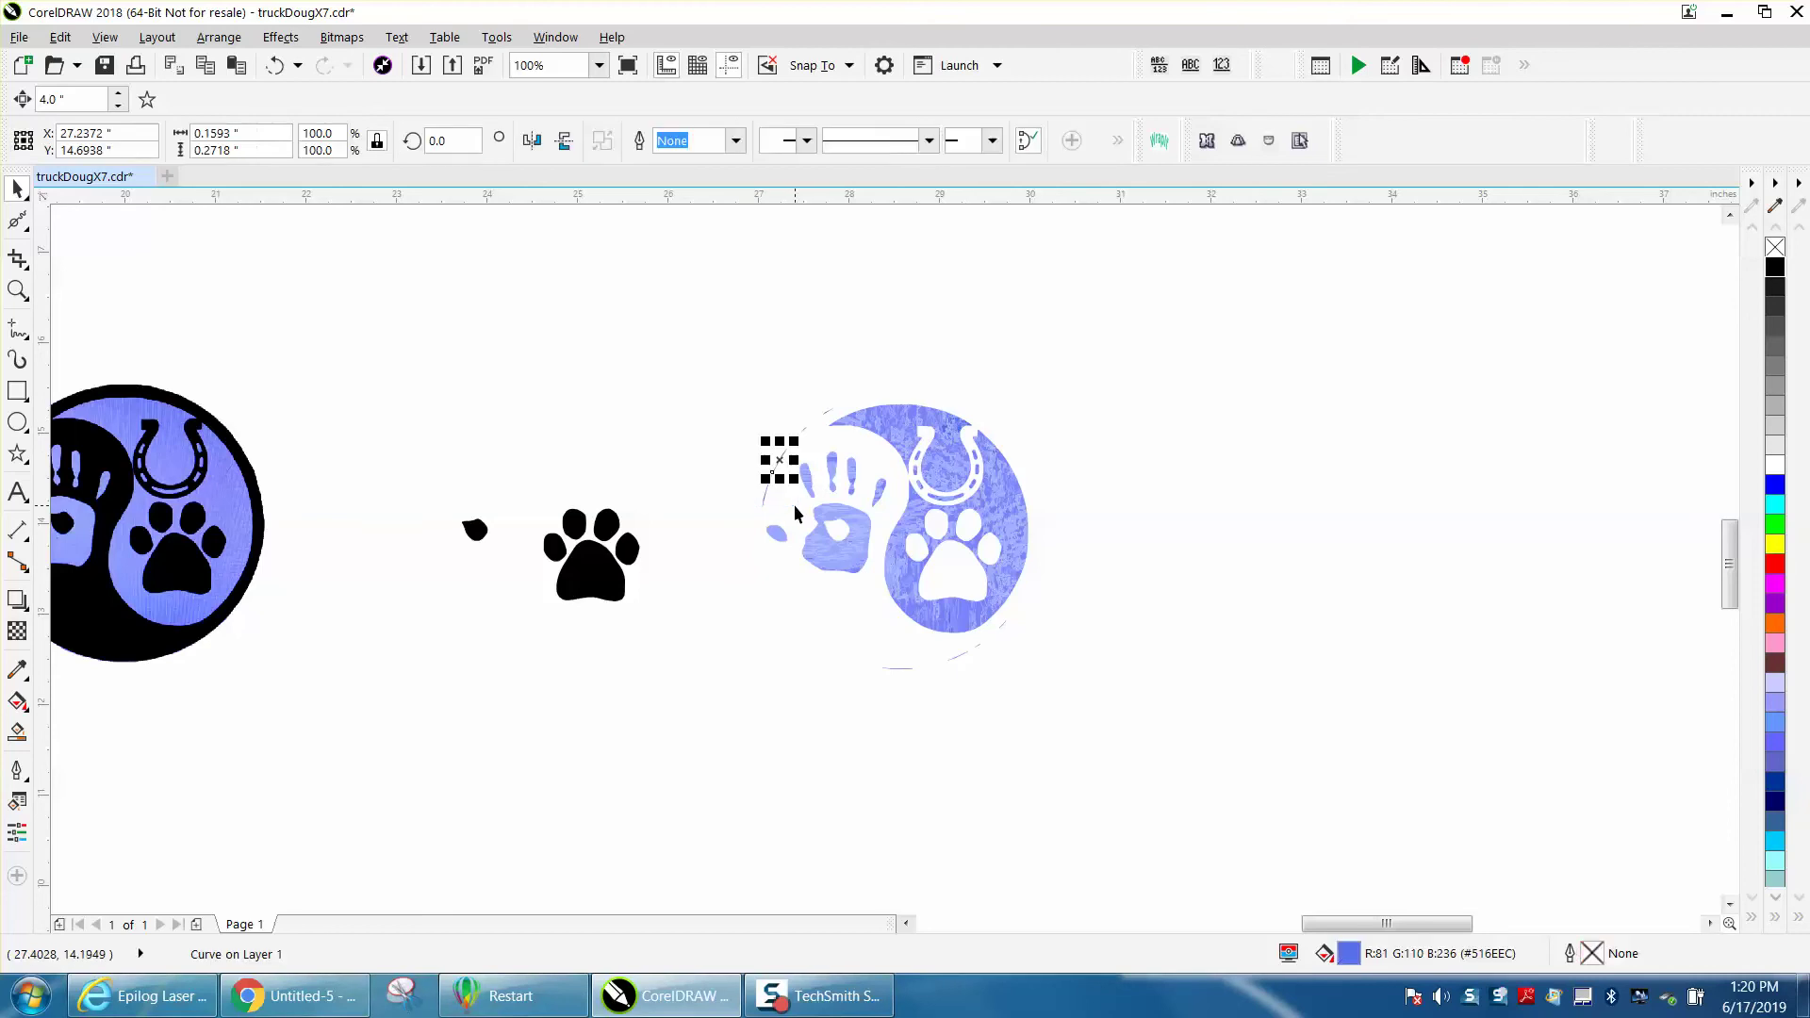
key("Delete")
left_click(767, 491)
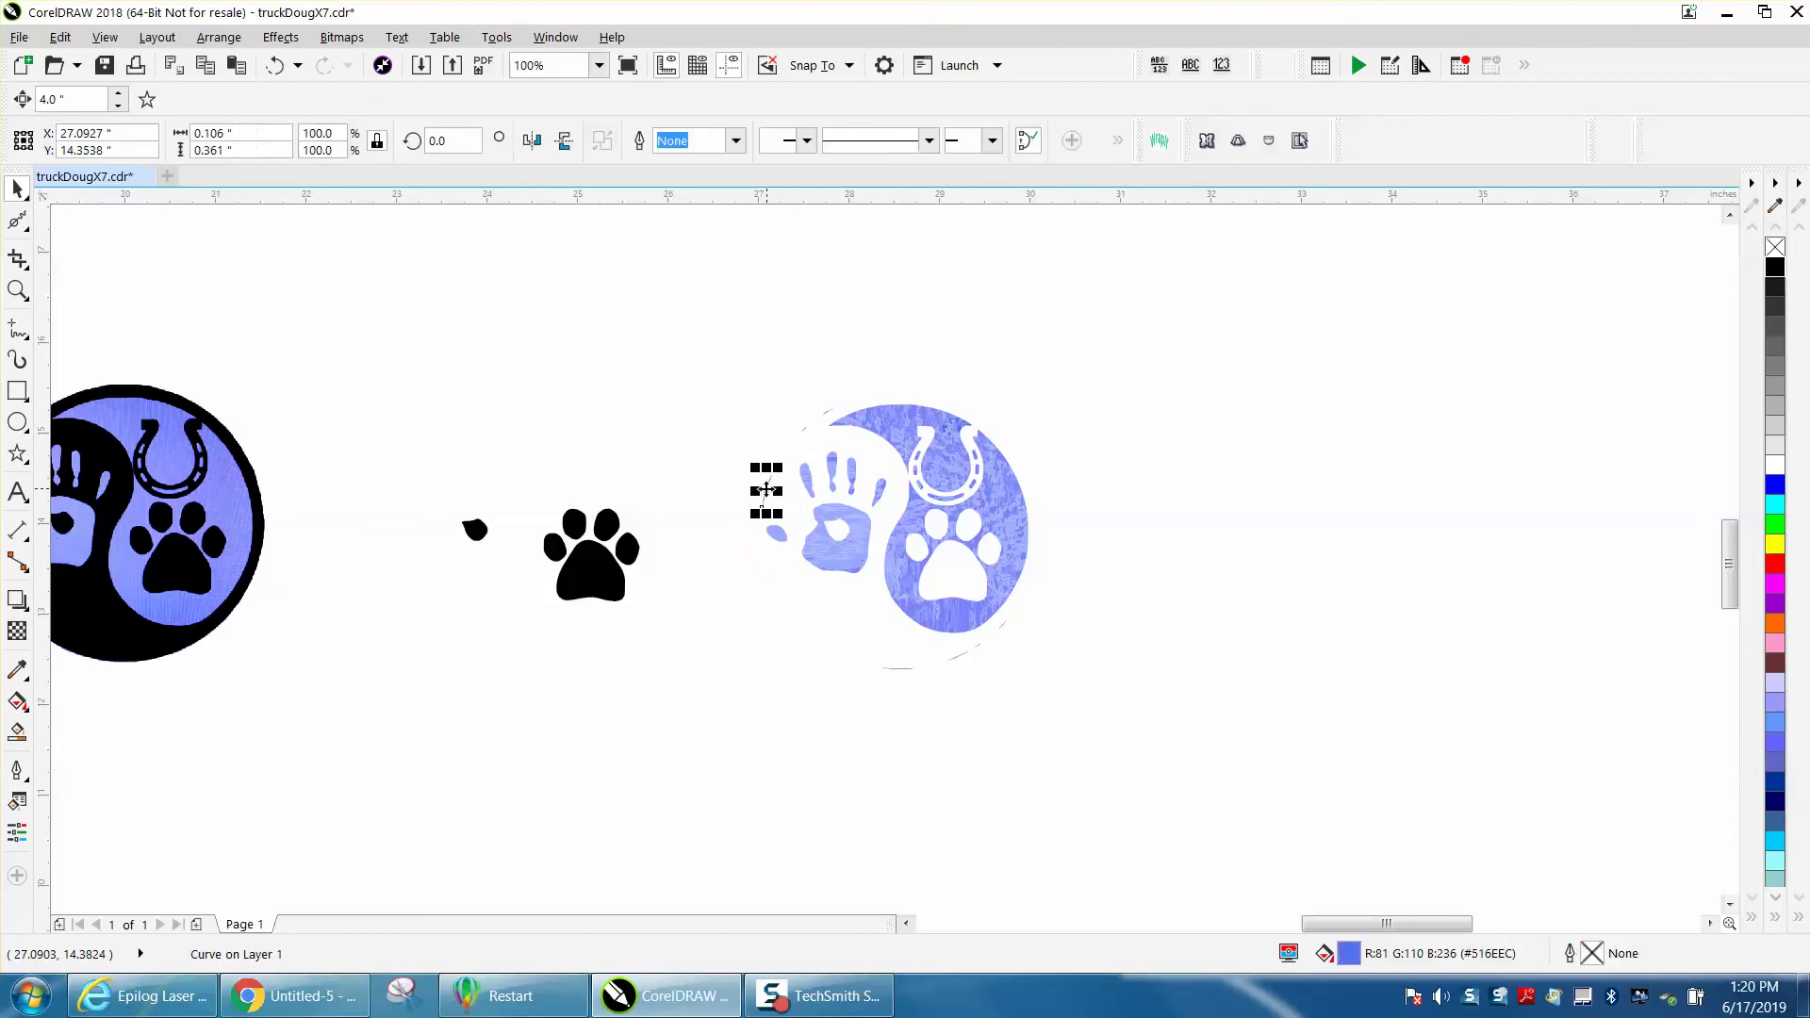
key("Delete")
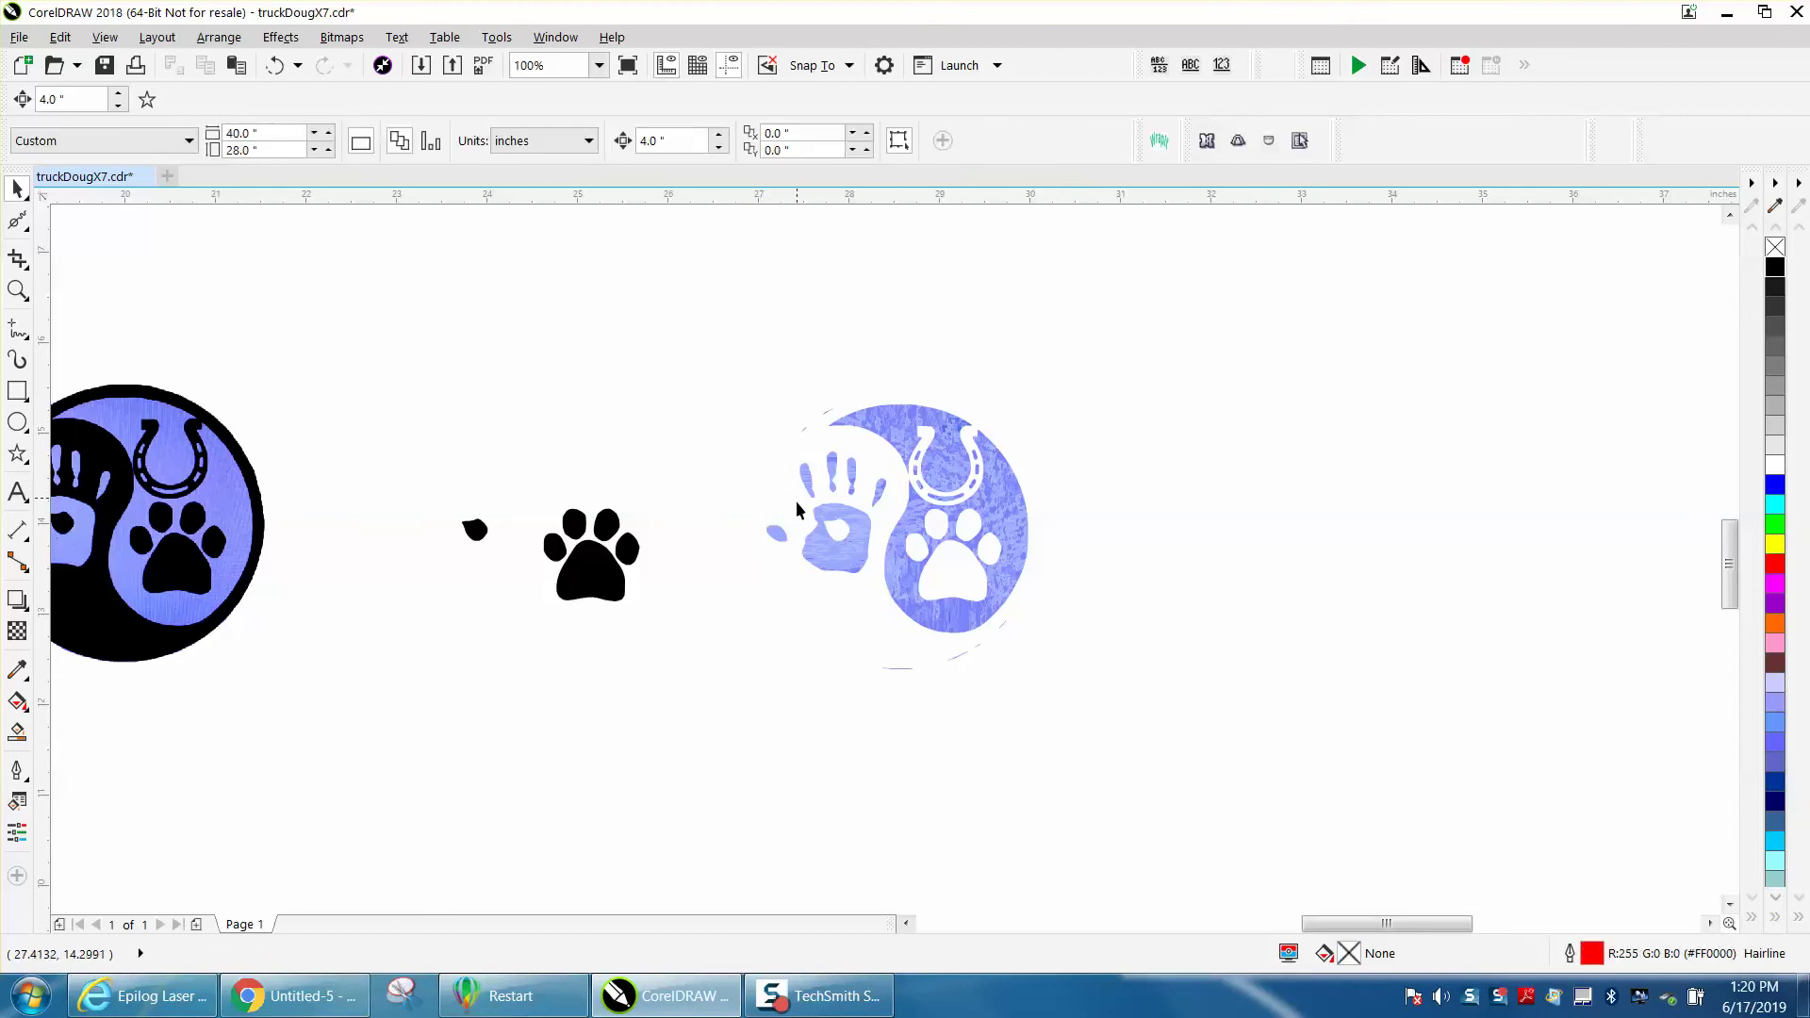
Step: Move all the blue pieces of the handprint's palm 4 inches to the right, leaving the fingers and thumb in place
left_click(834, 558)
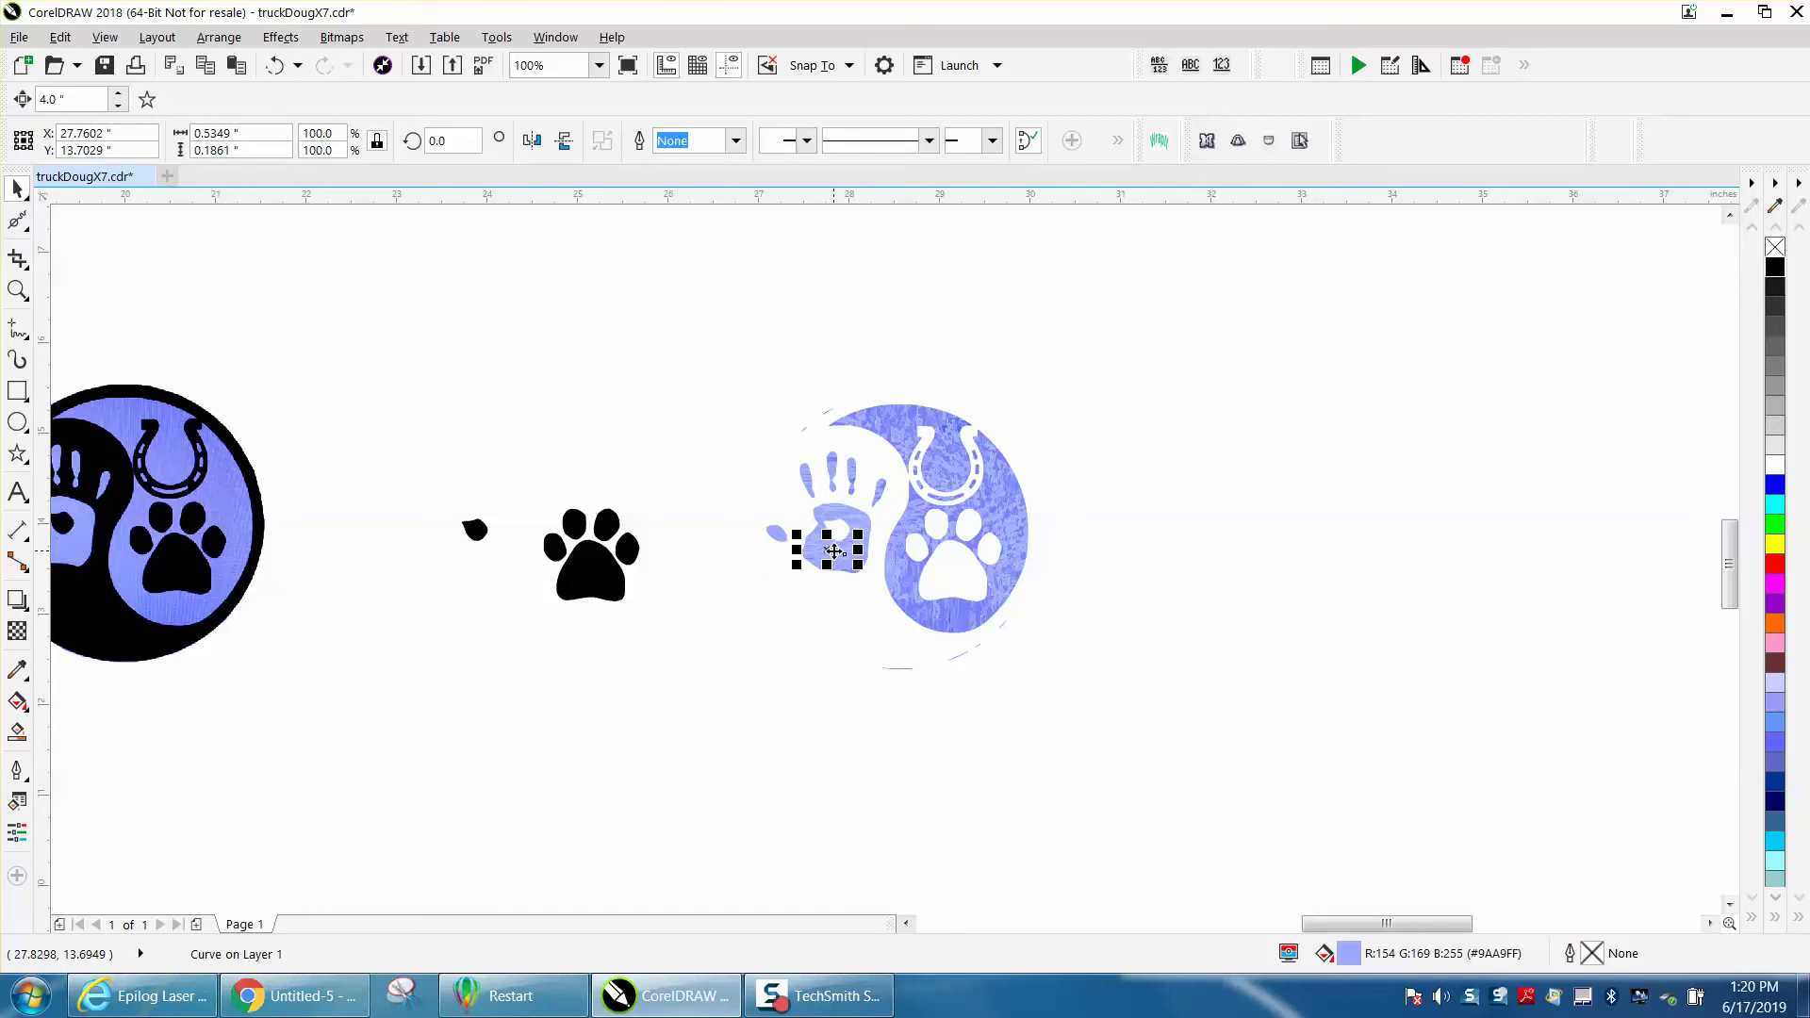
left_click(17, 289)
left_click_drag(726, 471, 1038, 613)
left_click(14, 188)
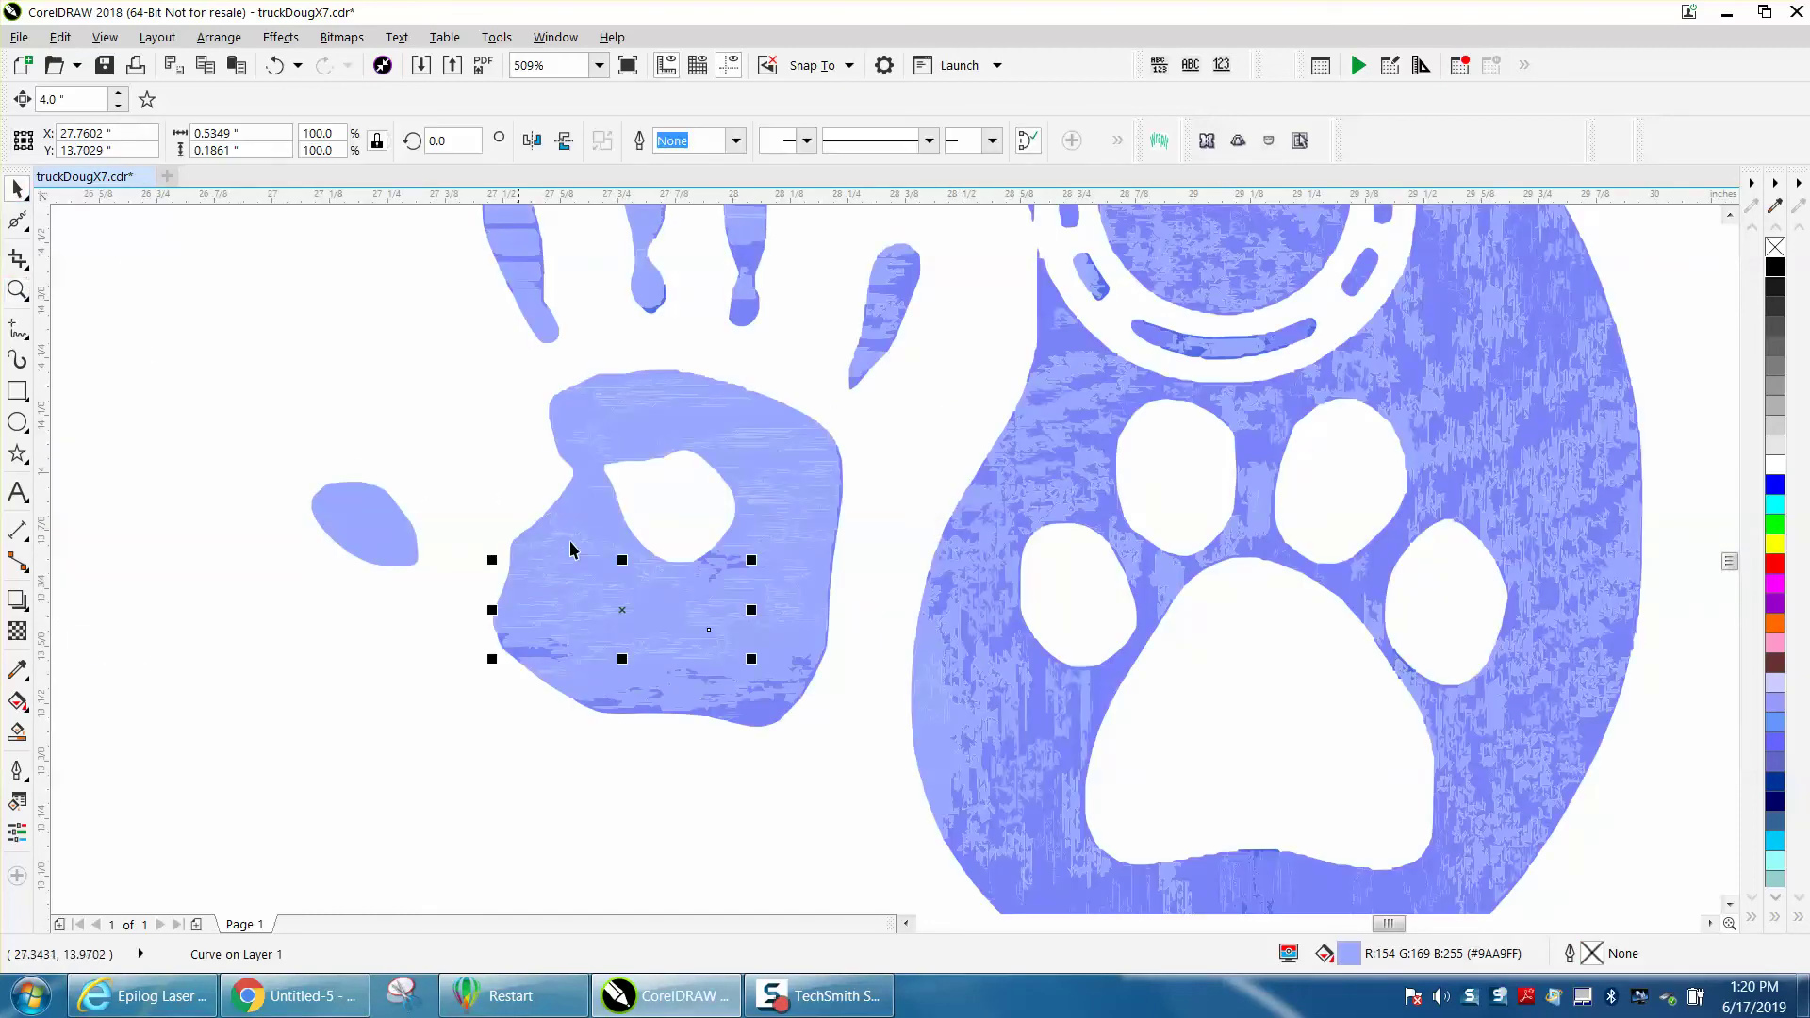
scroll(490, 484, "down", 2)
left_click(481, 474)
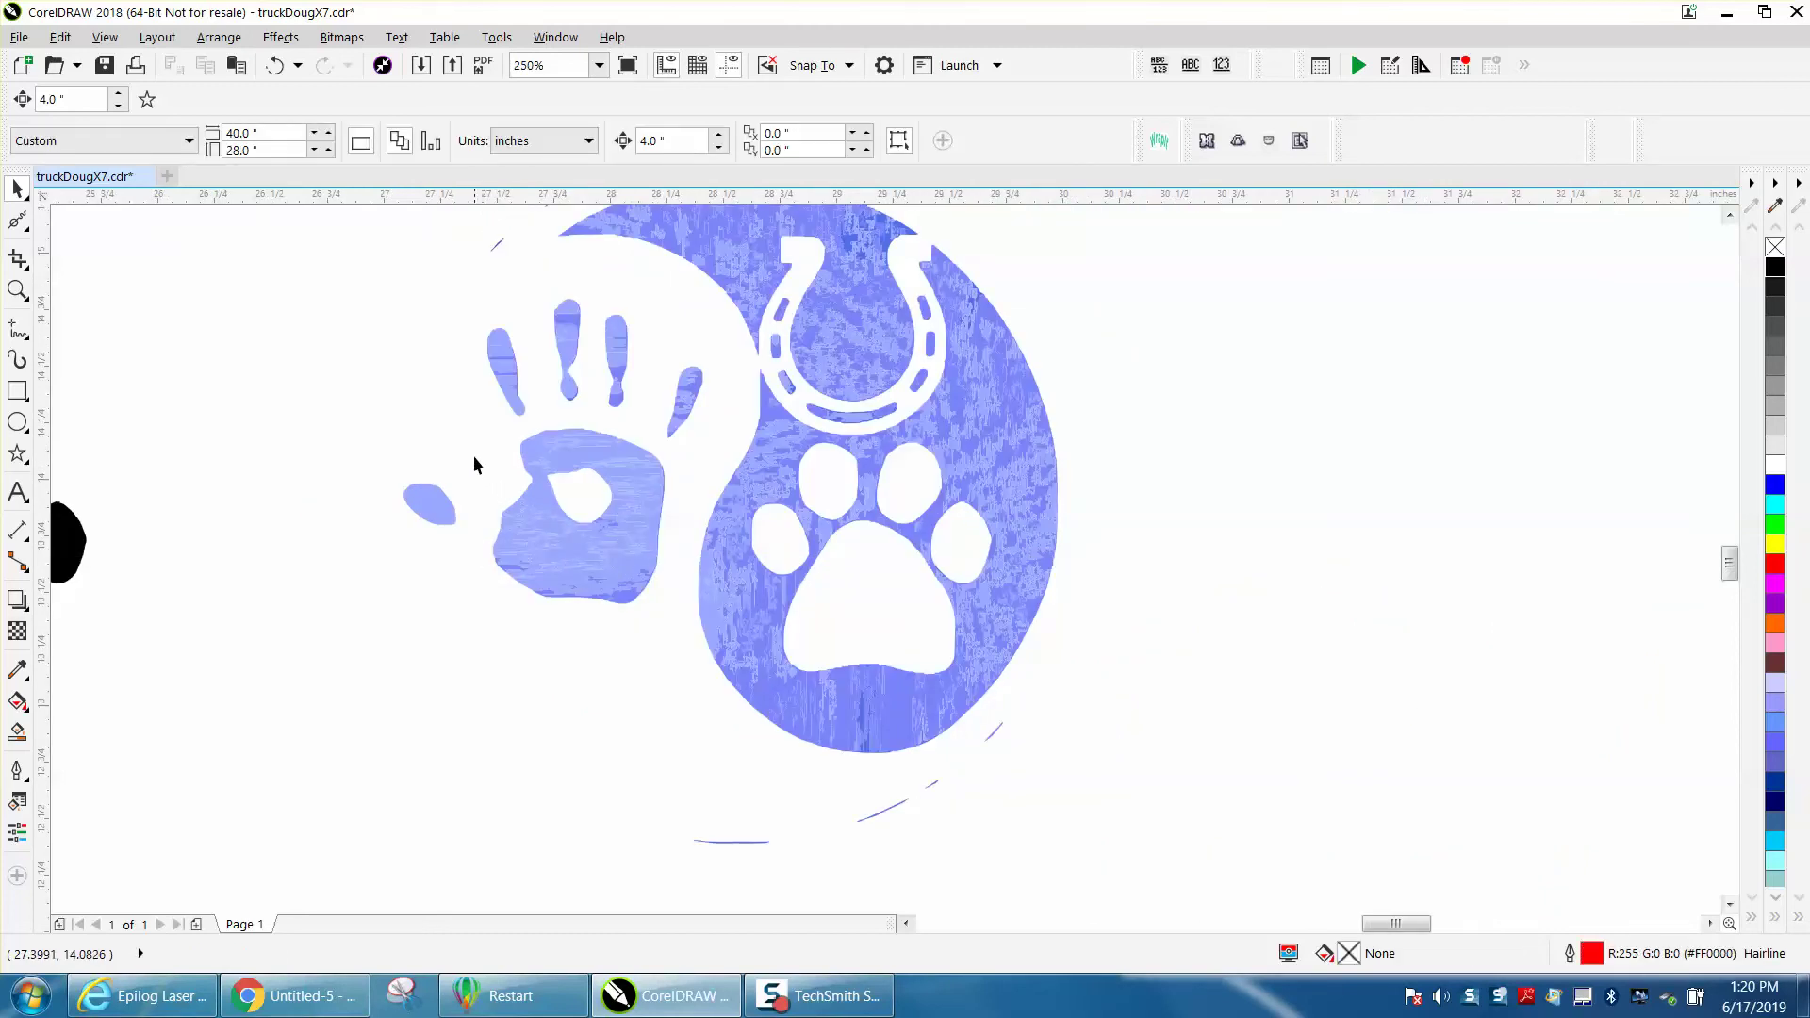
left_click_drag(468, 407, 671, 626)
scroll(709, 632, "down", 2)
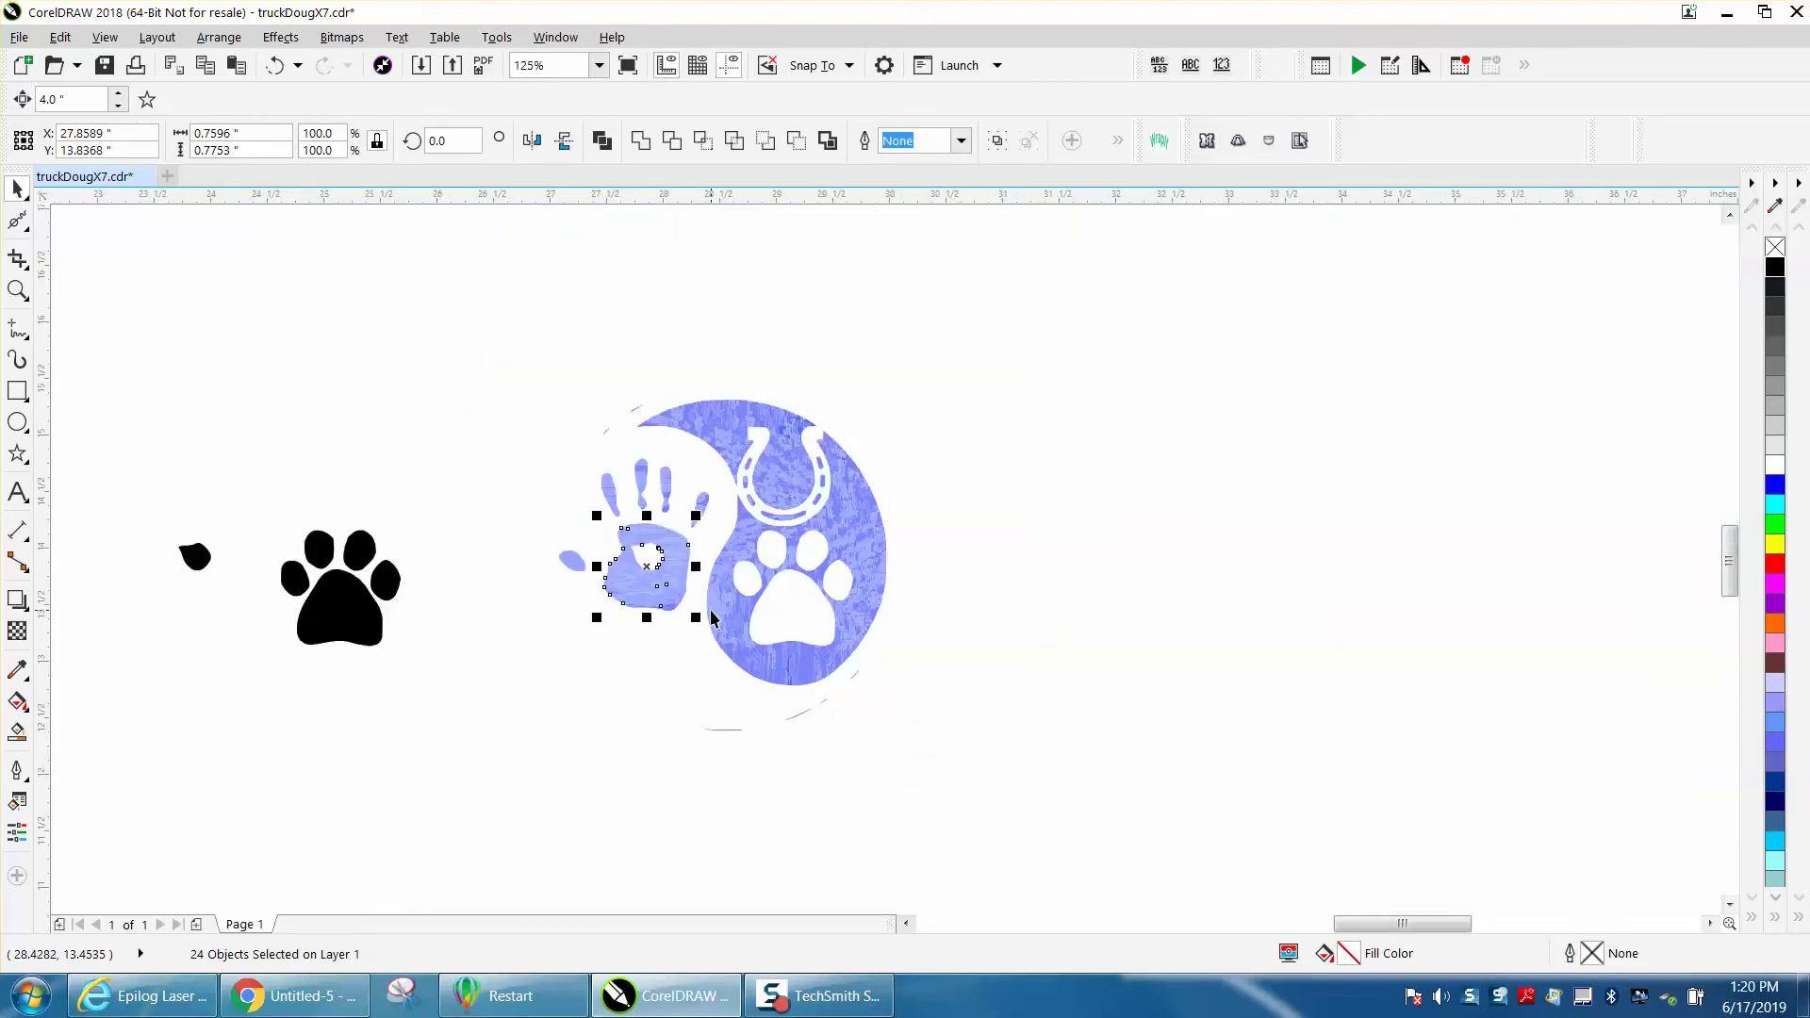
key("Right")
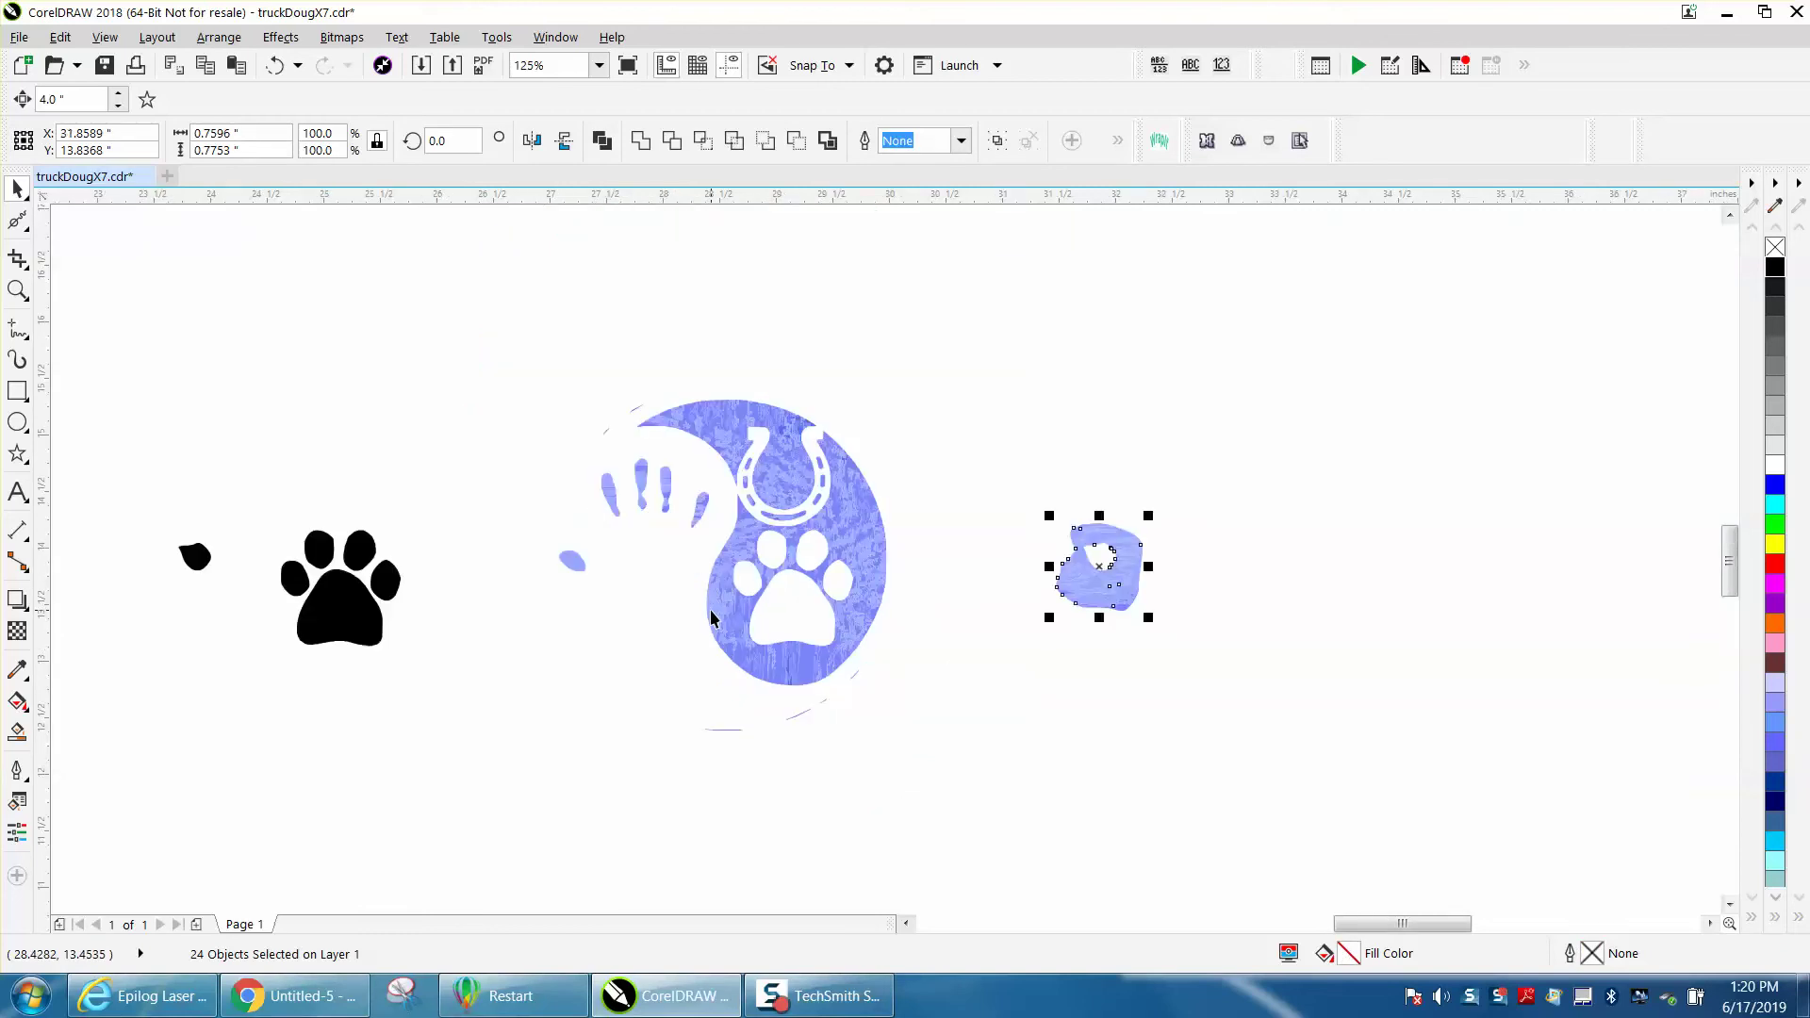
Step: Try showing the separated palm pieces without fill and with a black hairline outline, and undo both changes
left_click(1777, 248)
right_click(1775, 268)
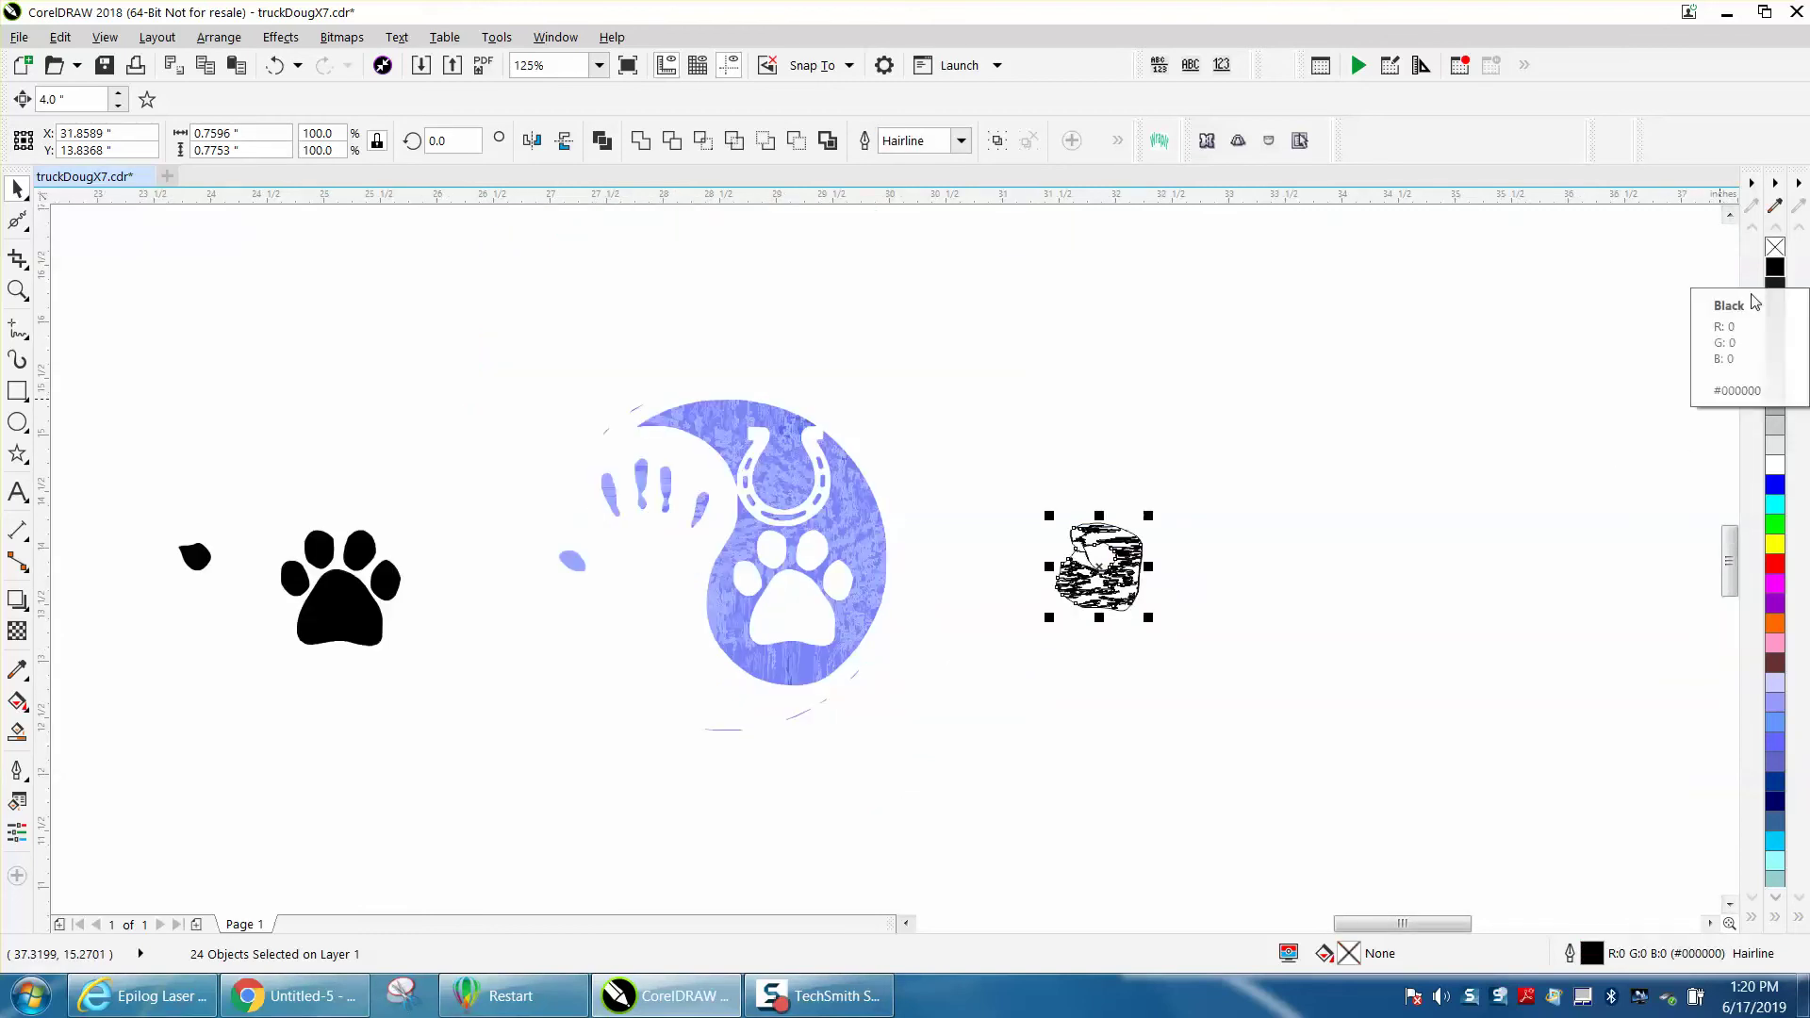
left_click(17, 291)
left_click_drag(1030, 504, 1257, 631)
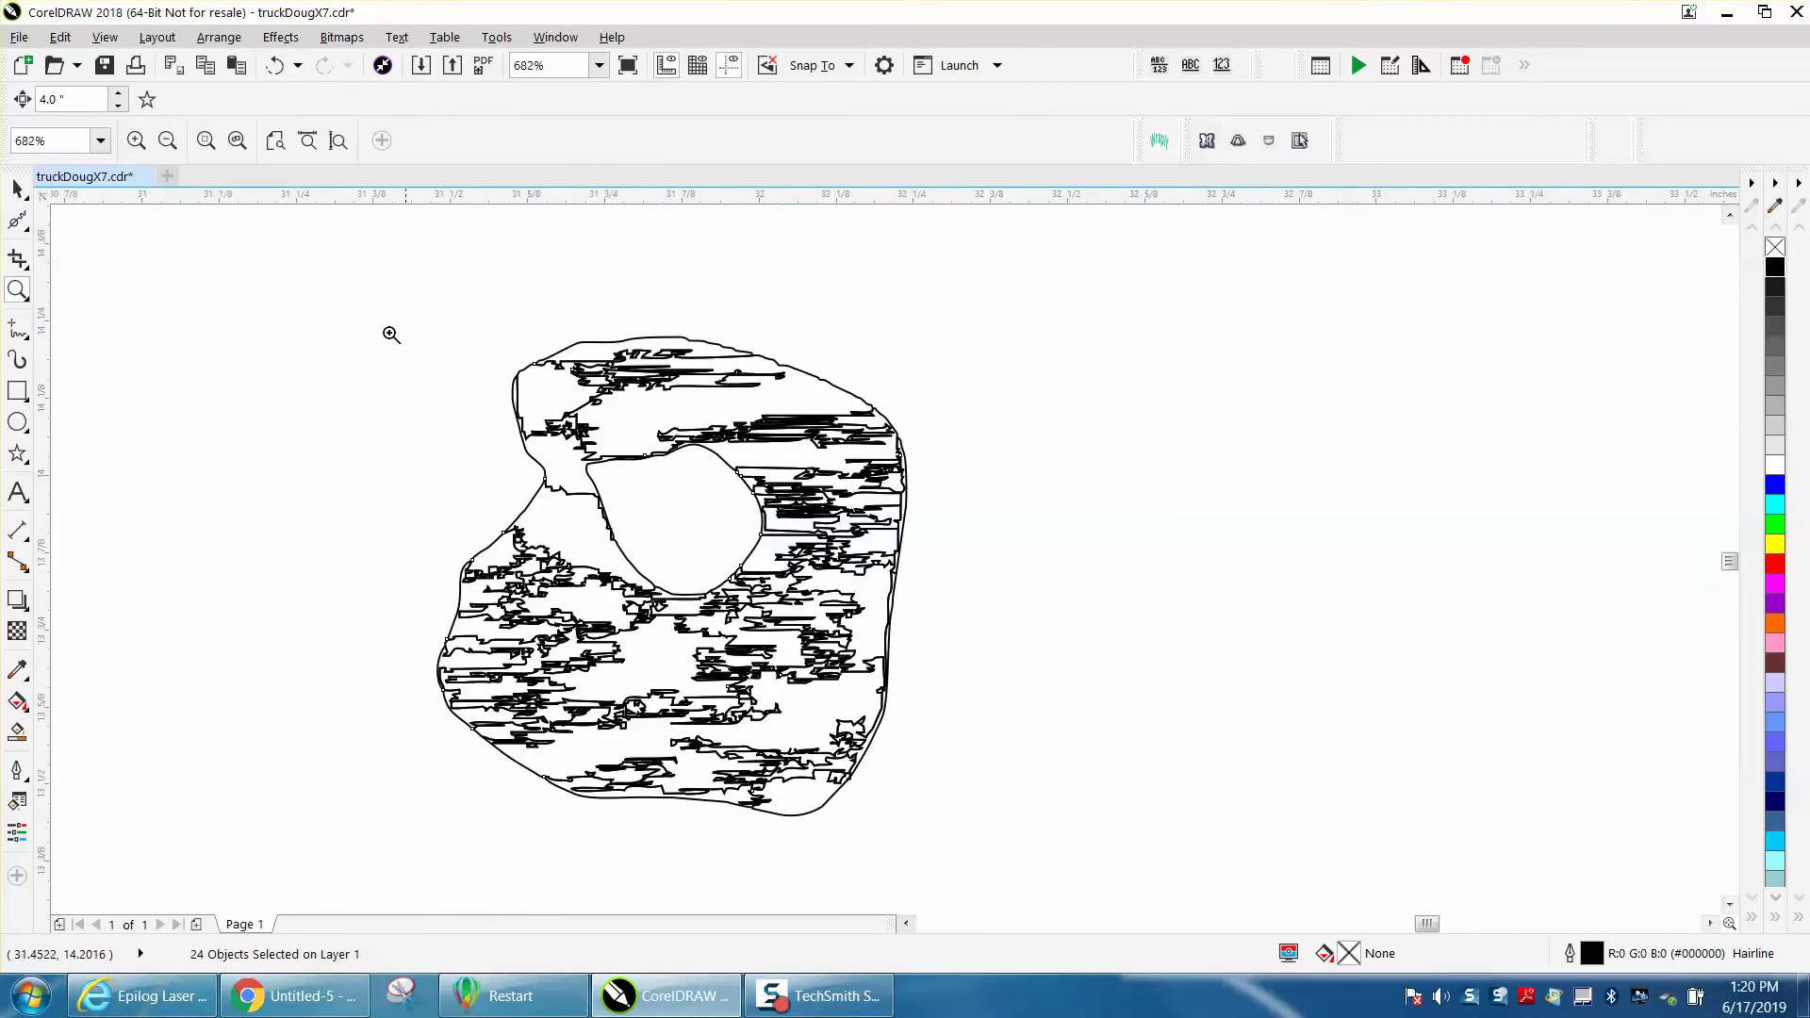
left_click(275, 65)
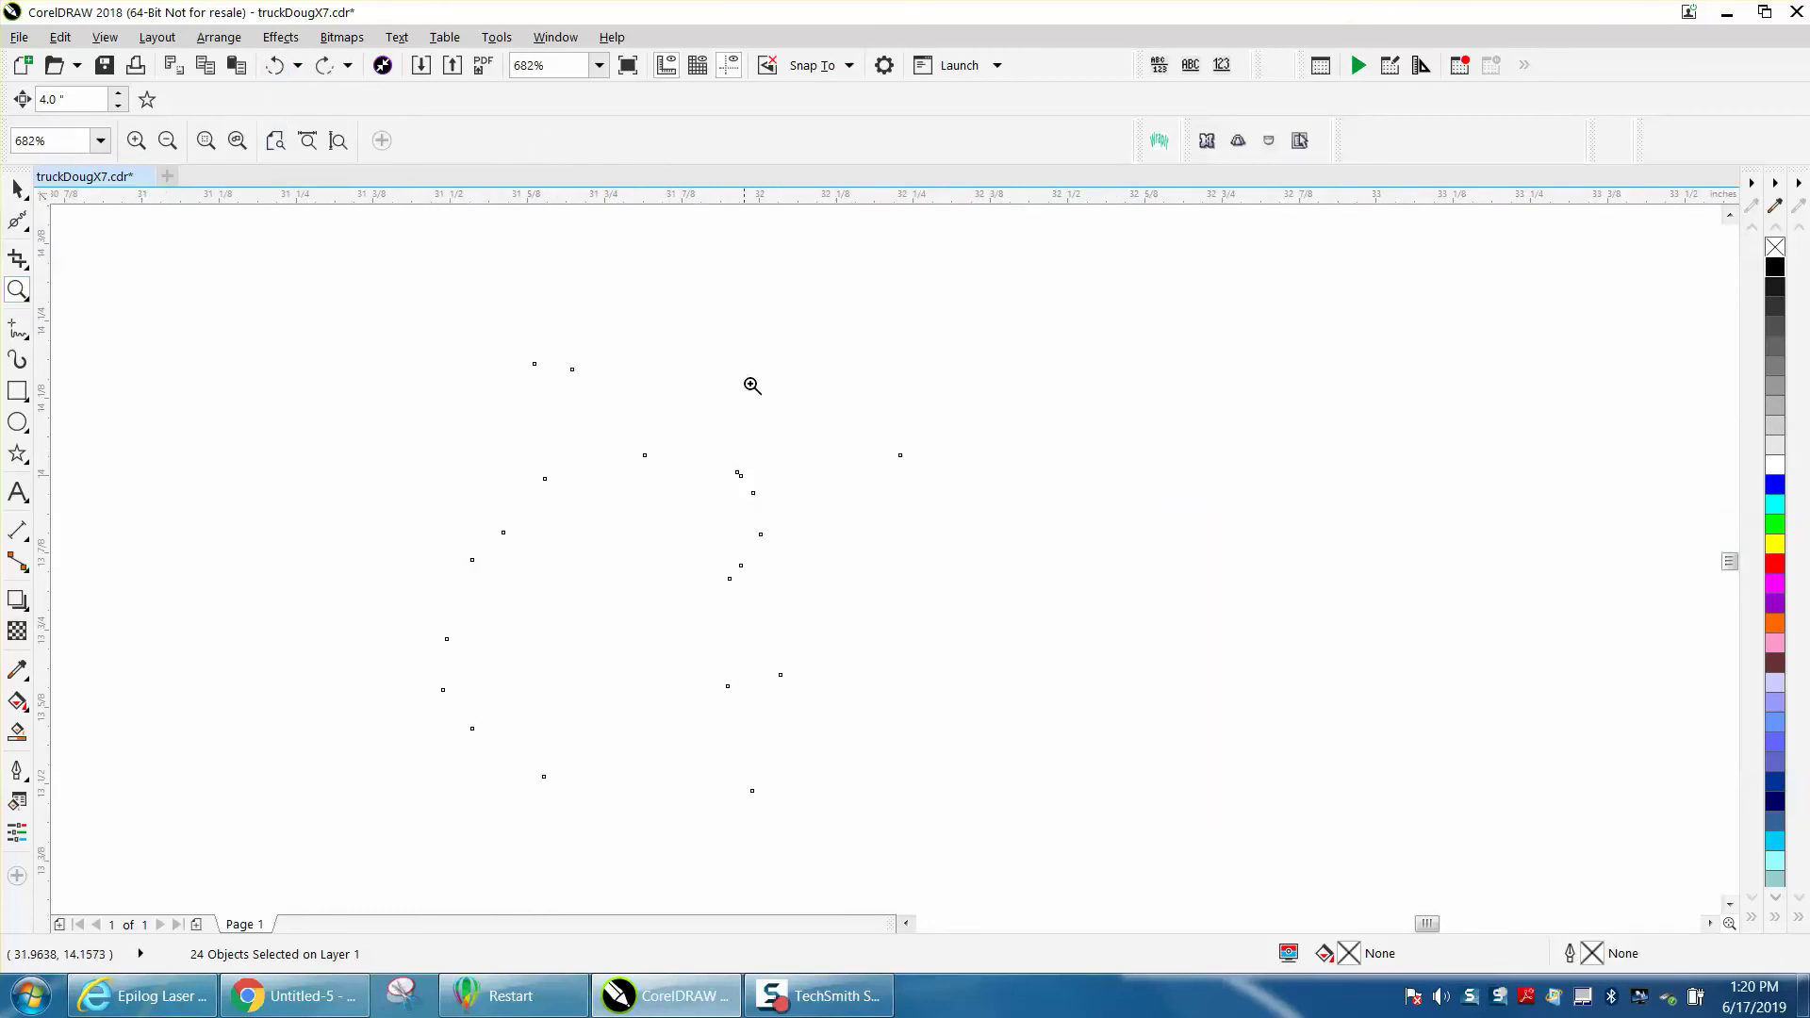
scroll(711, 367, "down", 2)
left_click(281, 65)
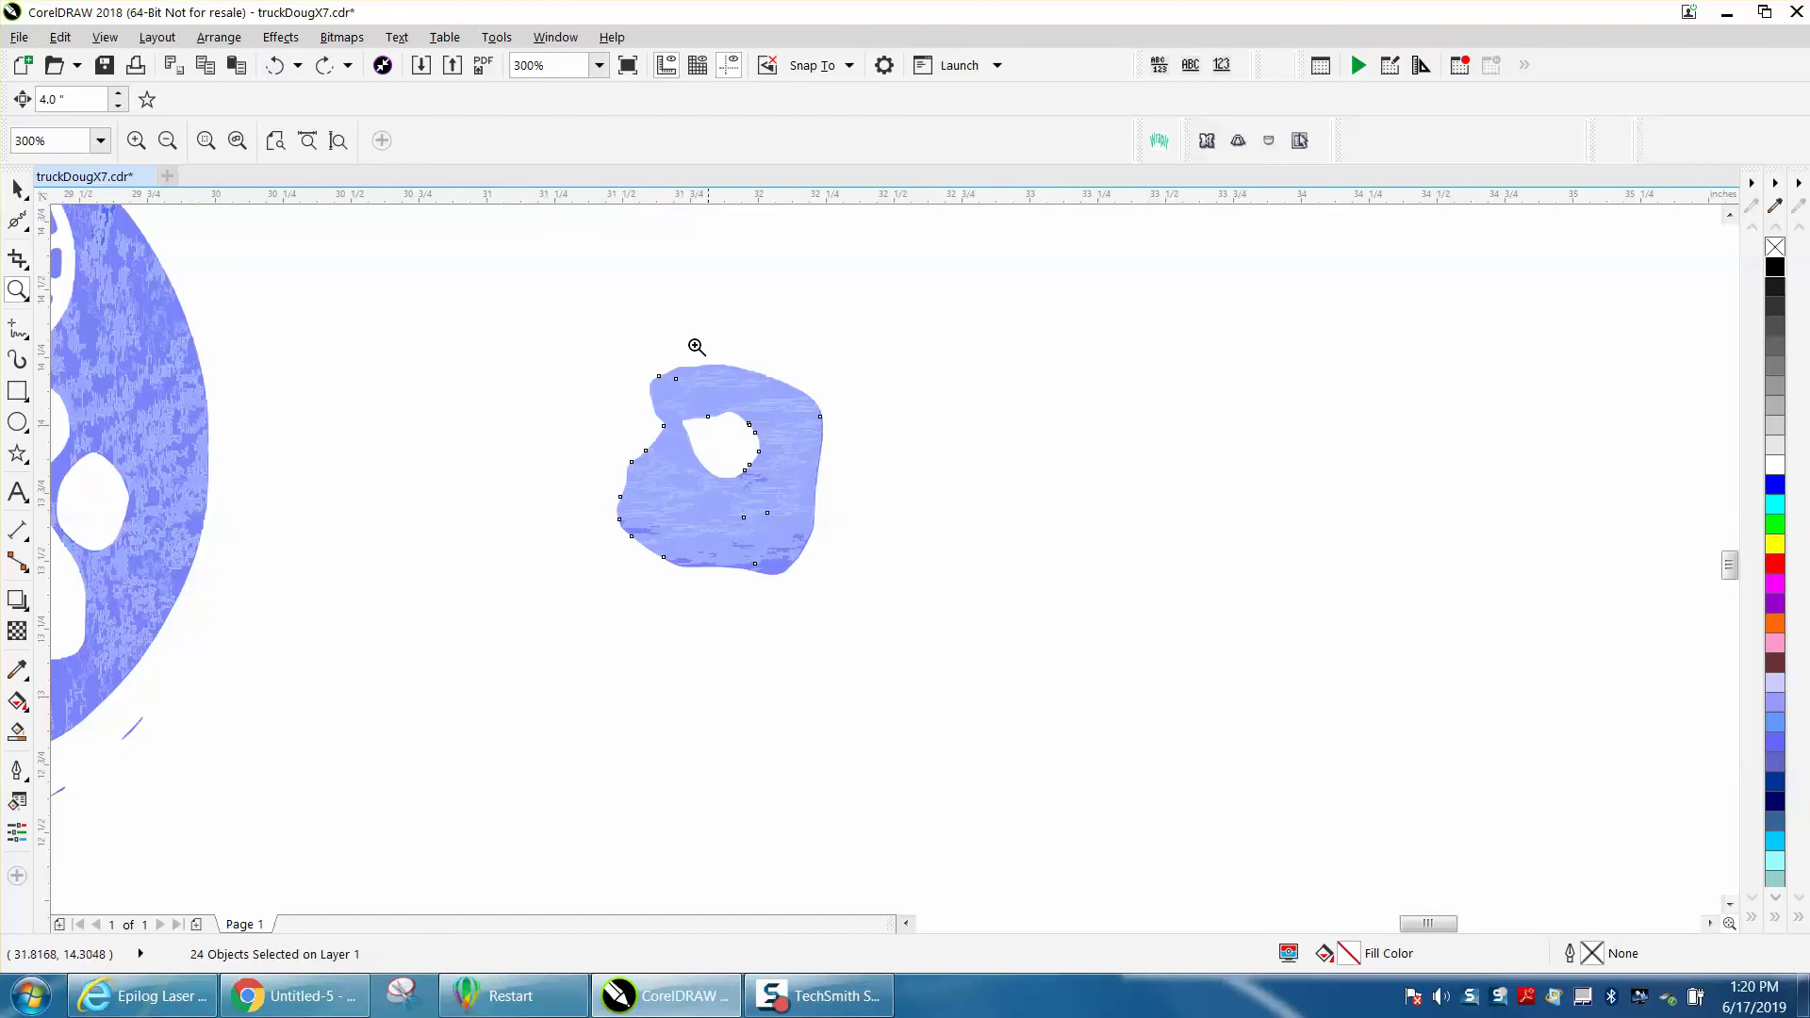
Step: Create a boundary outline around the separated palm pieces and place it around the black palm spot, 8 inches left of those pieces
left_click(18, 189)
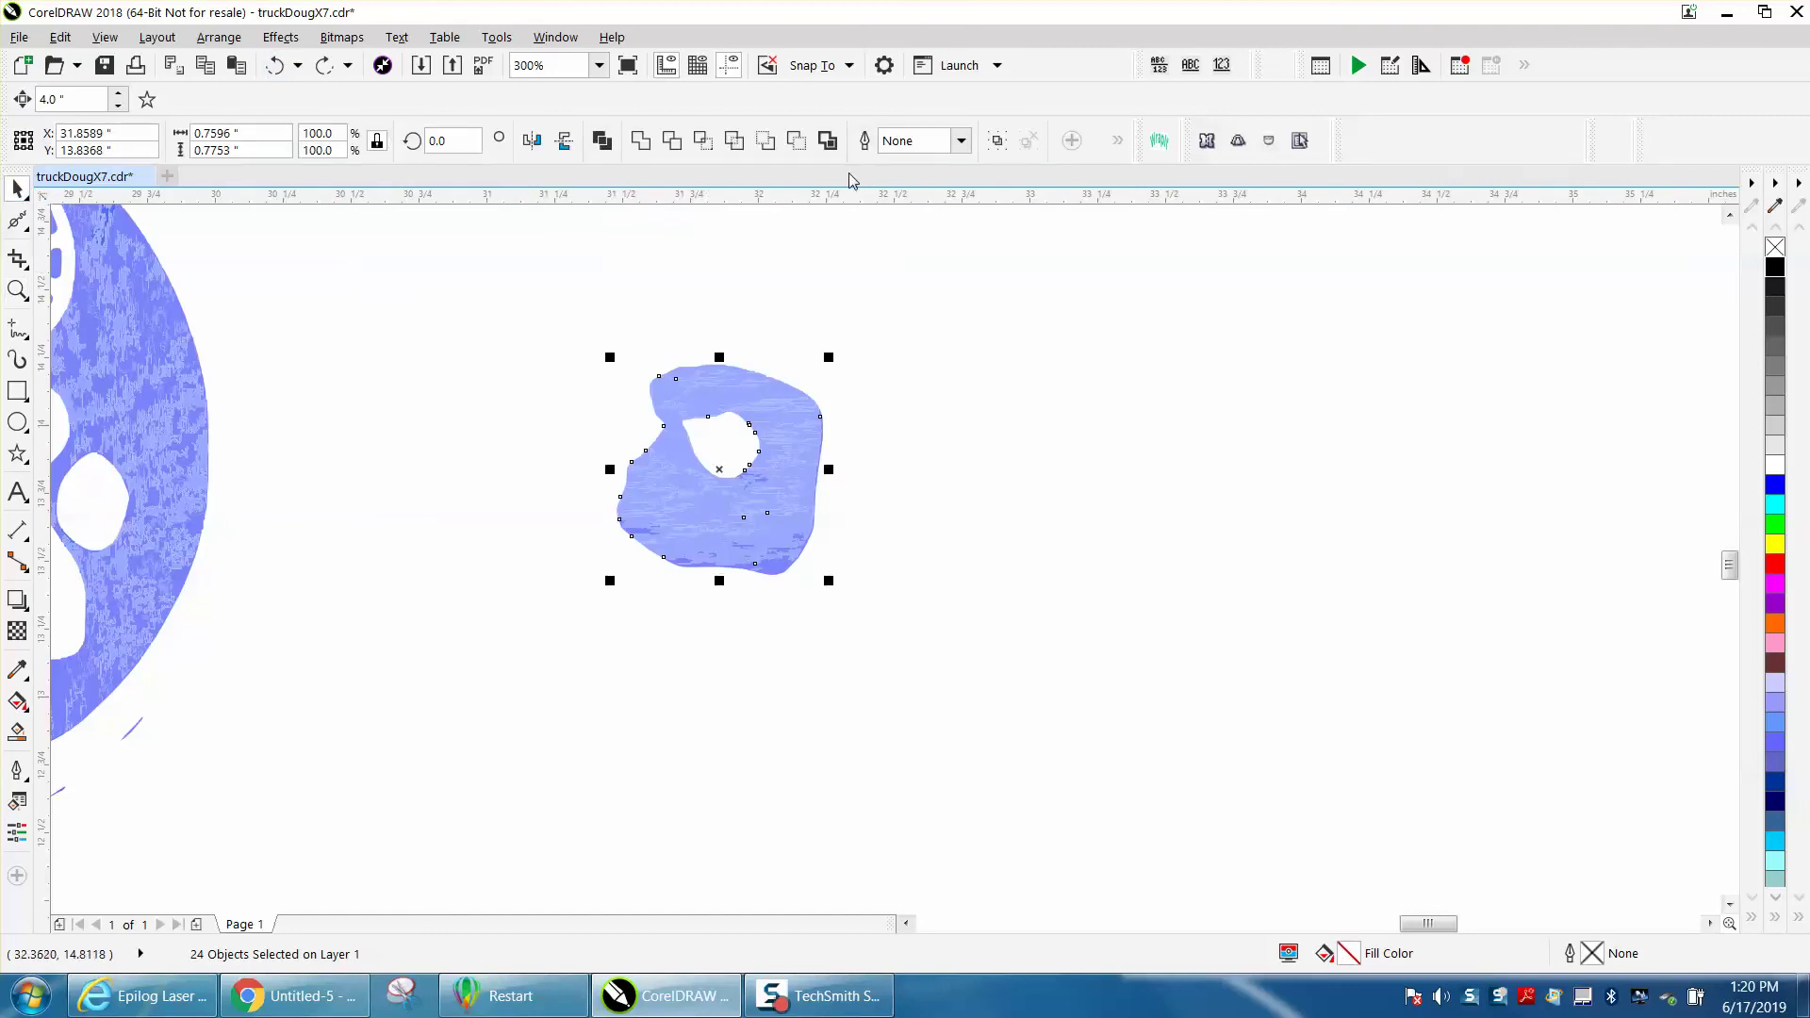
left_click(828, 141)
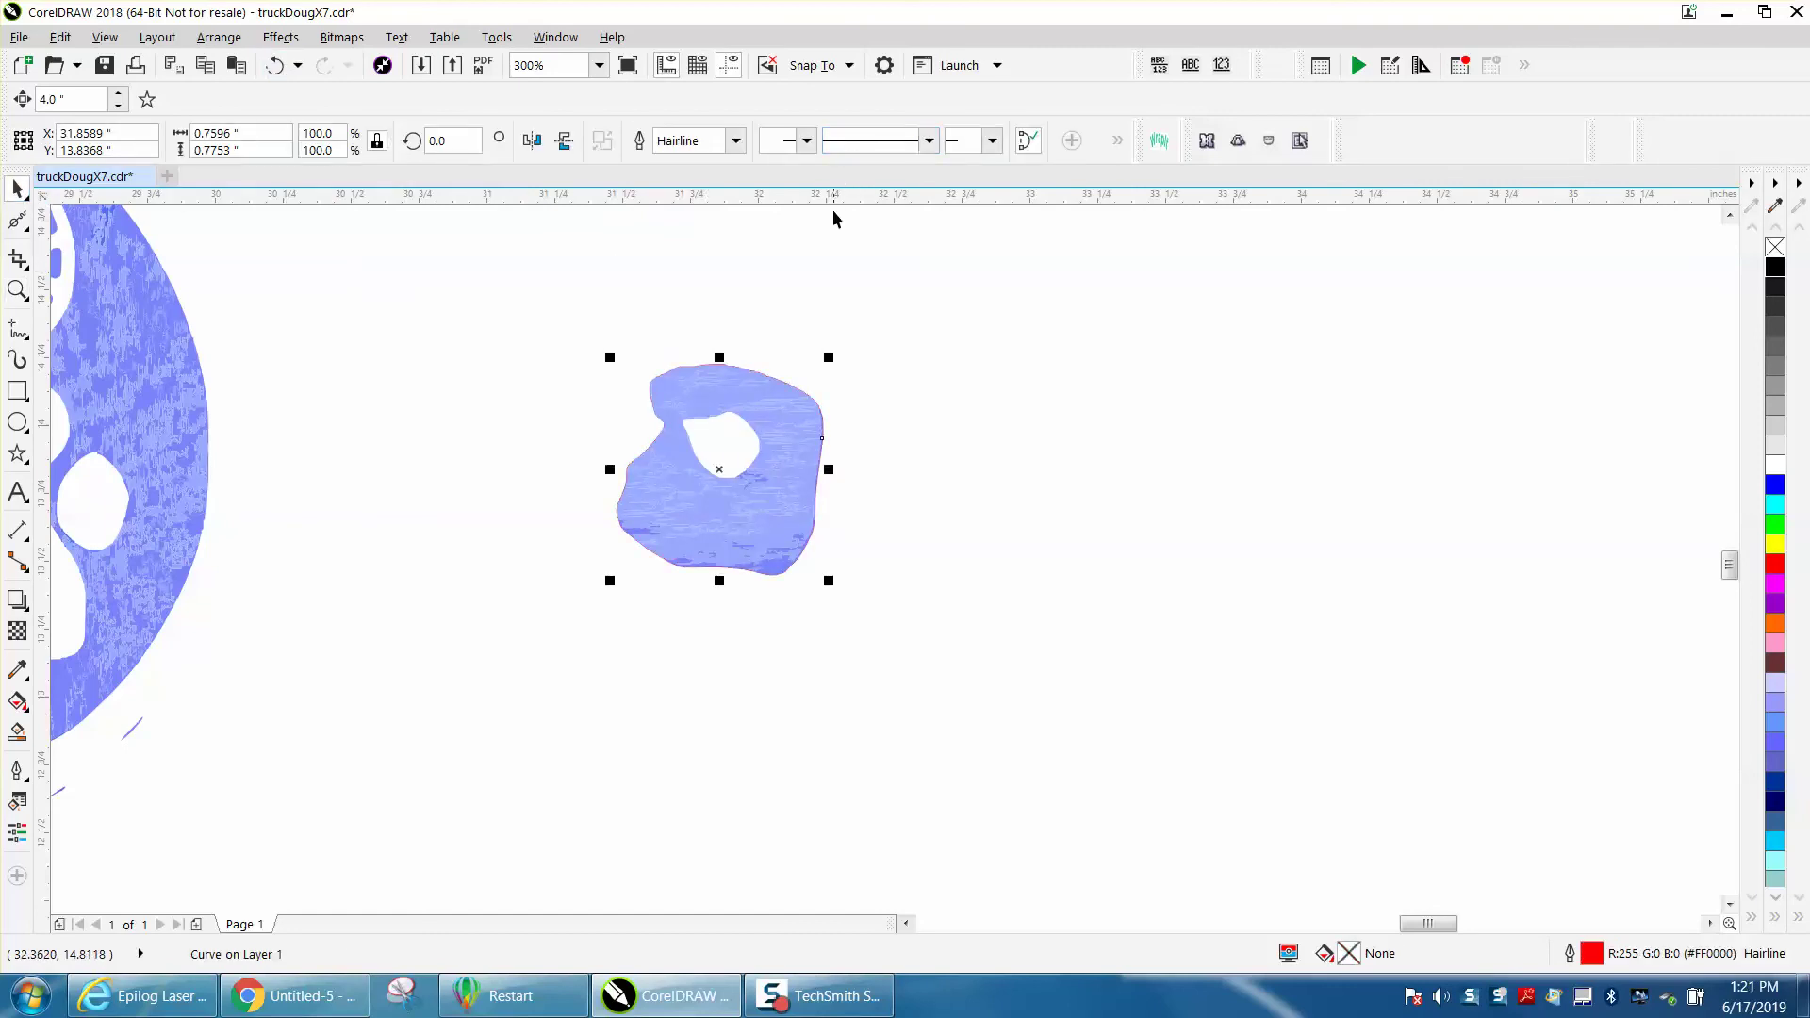
scroll(834, 219, "down", 2)
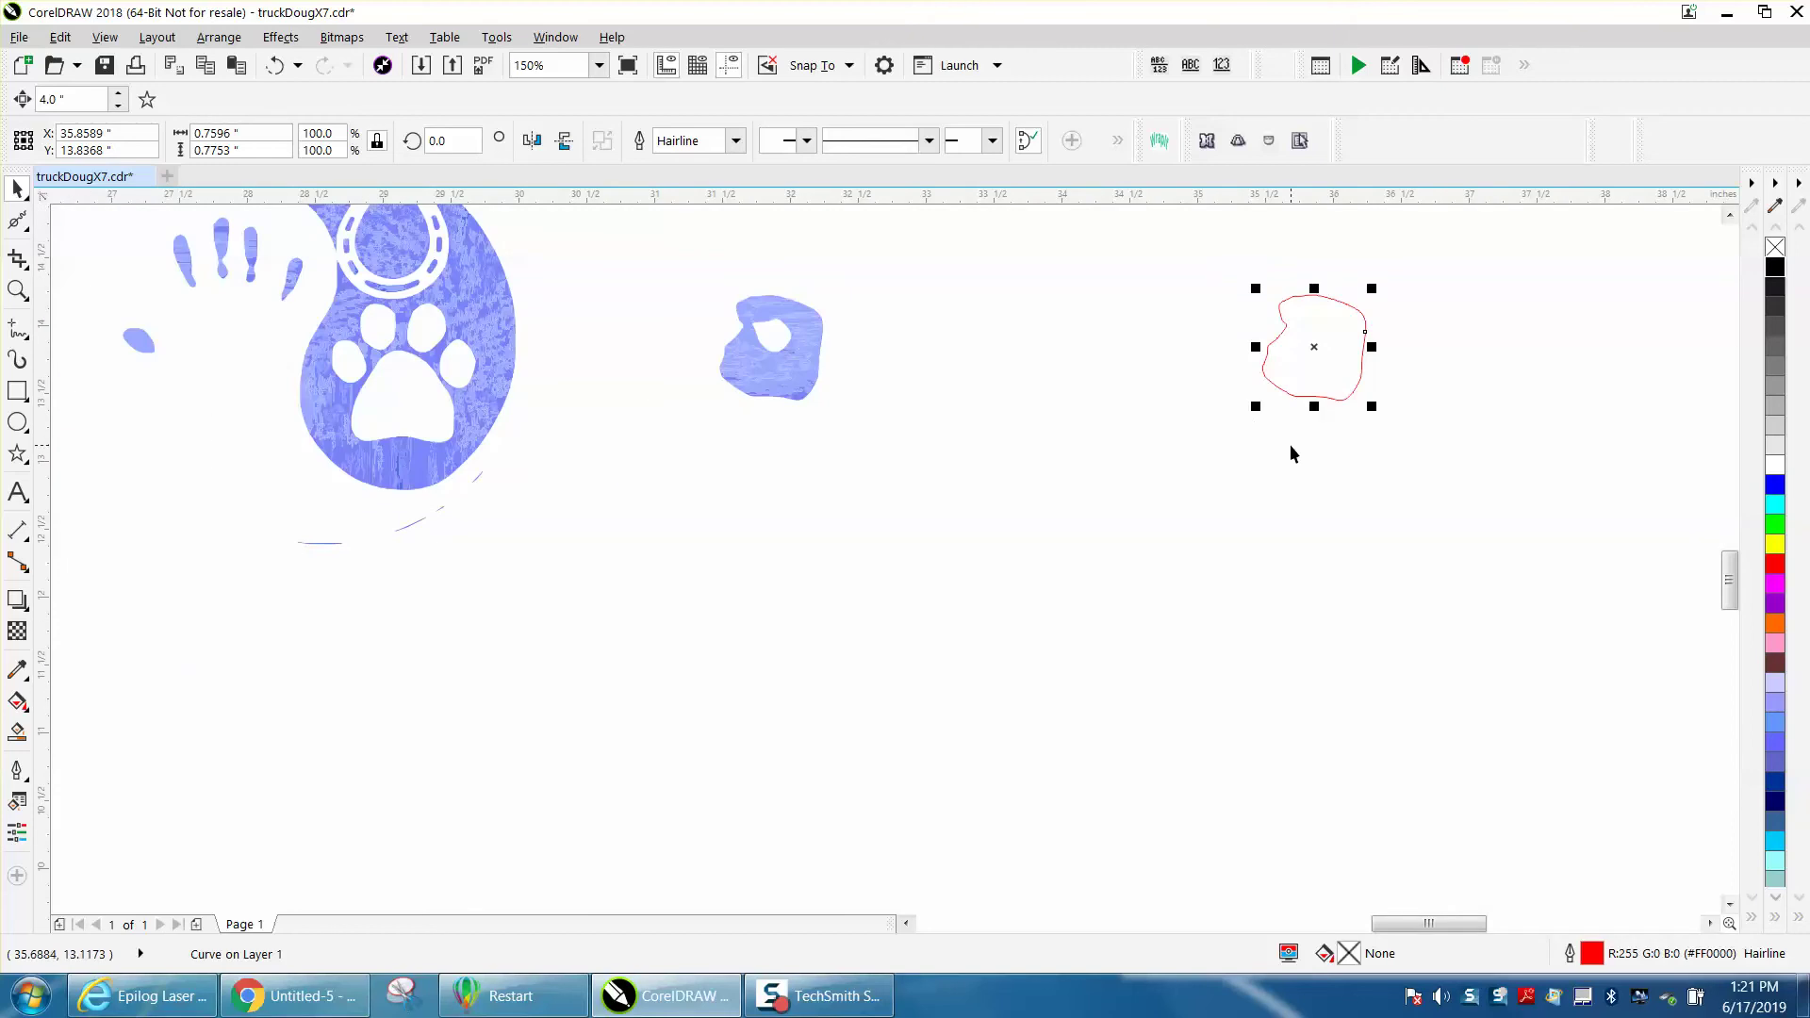
key("Left")
key("Left")
scroll(1513, 581, "down", 2)
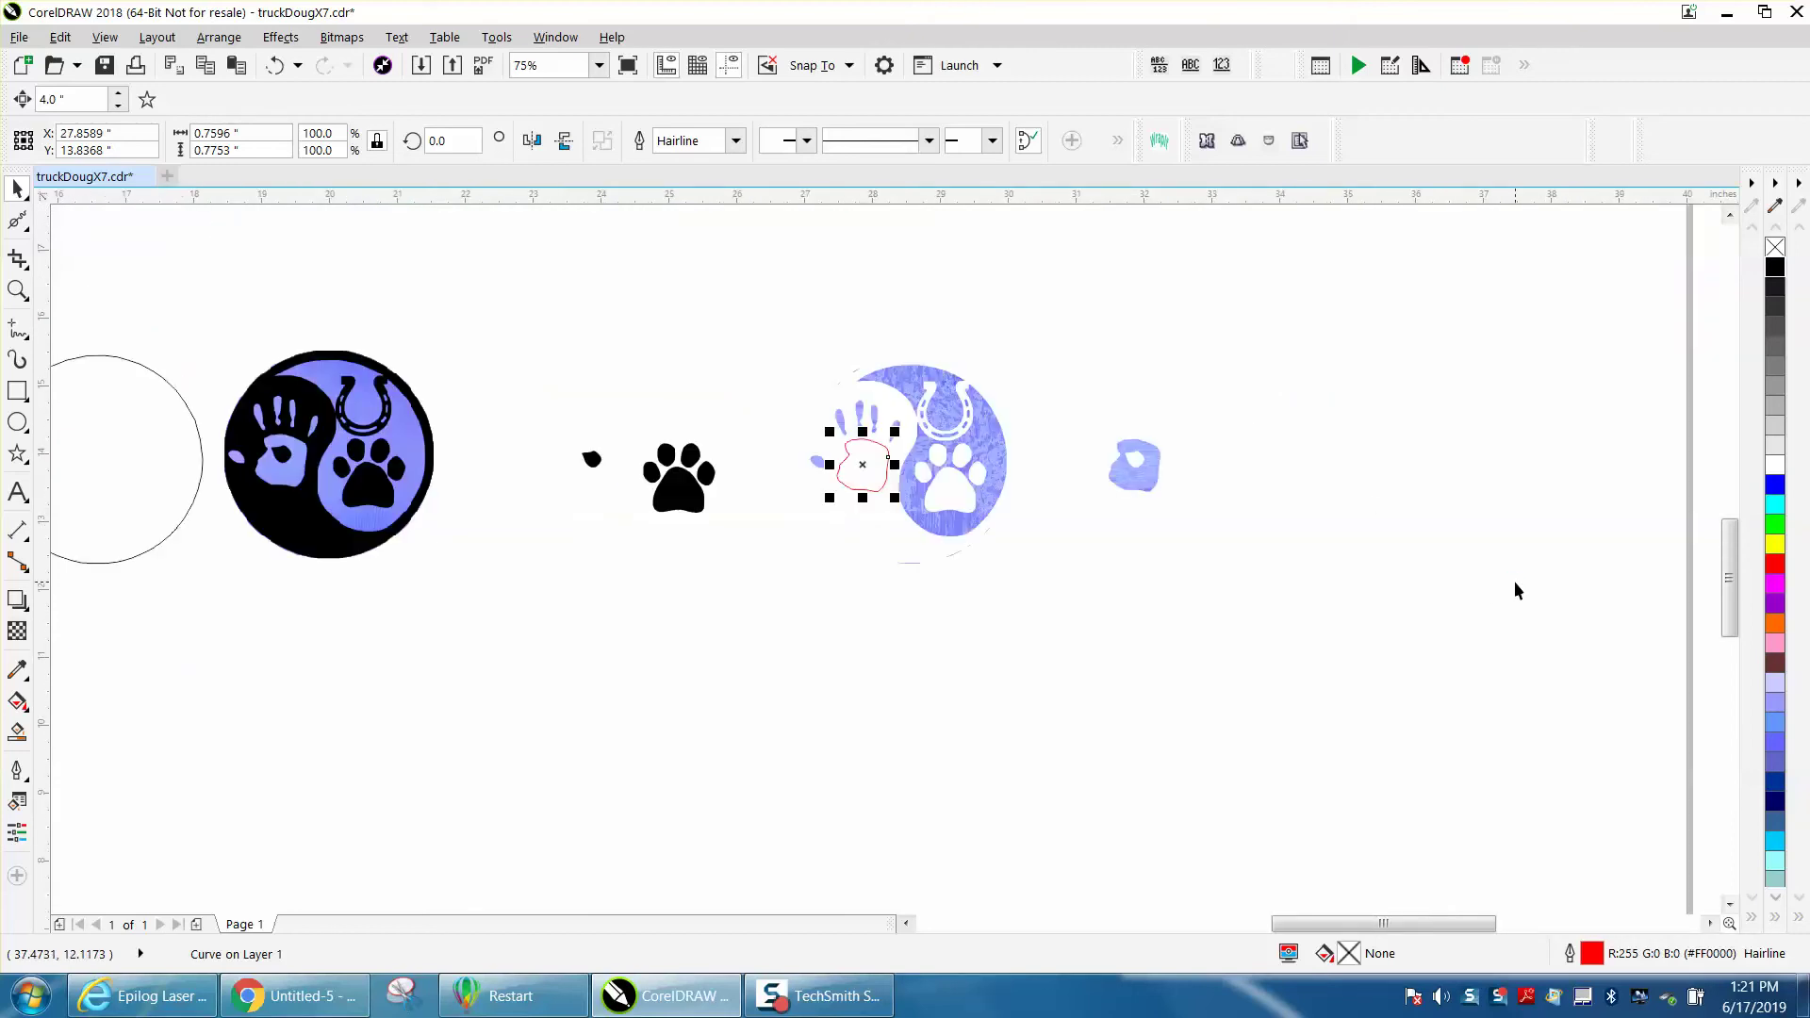
key("Left")
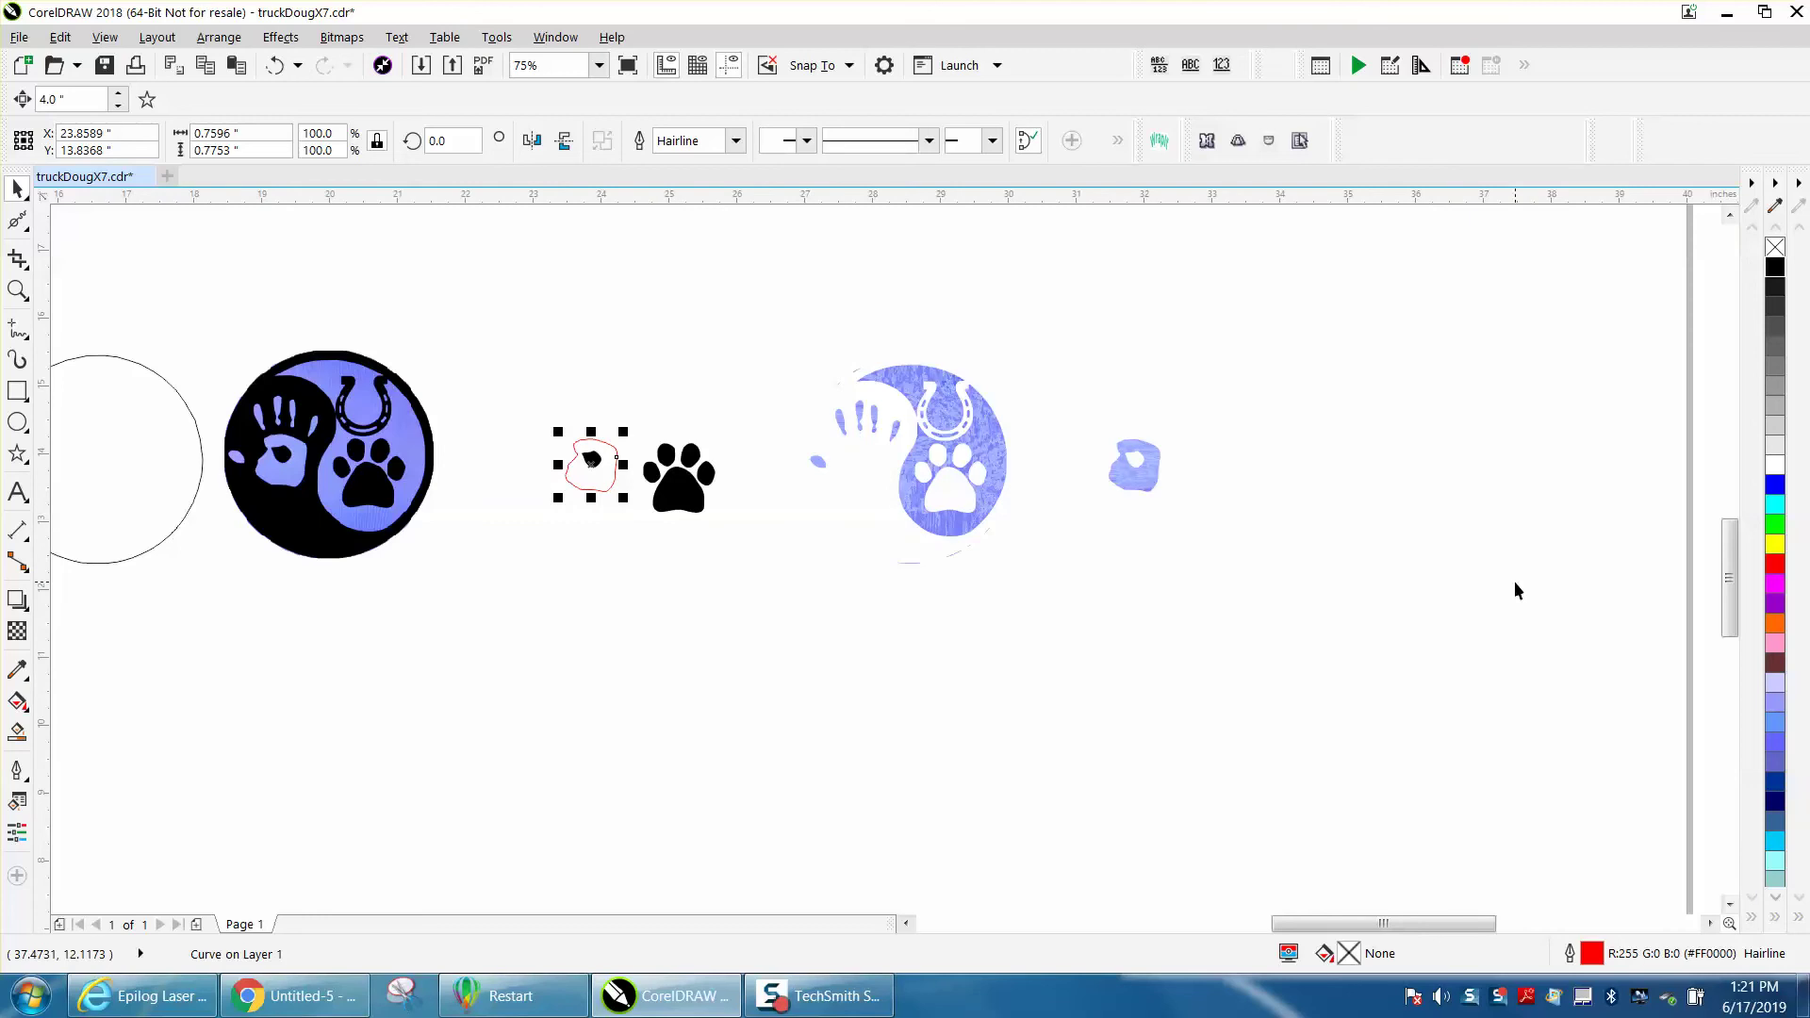
Step: Turn the black palm spot into an unfilled black hairline outline and smart-fill the area between it and the palm boundary with black
left_click(691, 416)
left_click(596, 464)
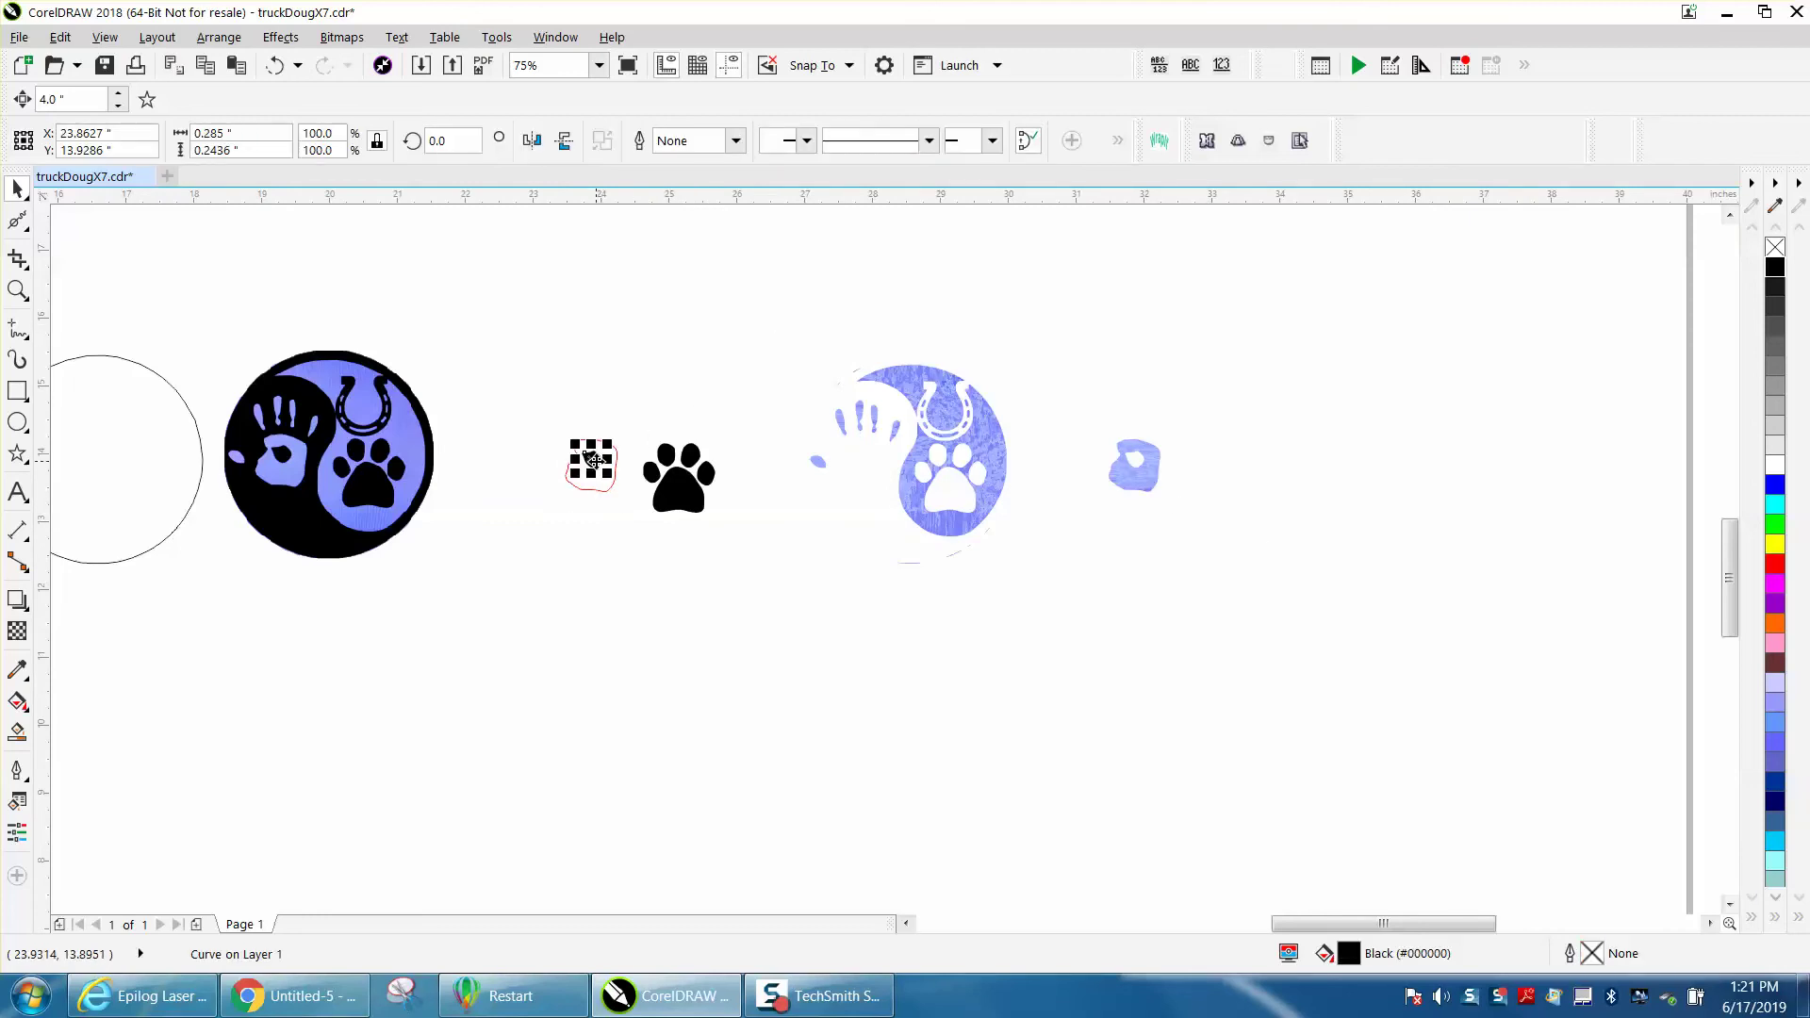
left_click(1776, 248)
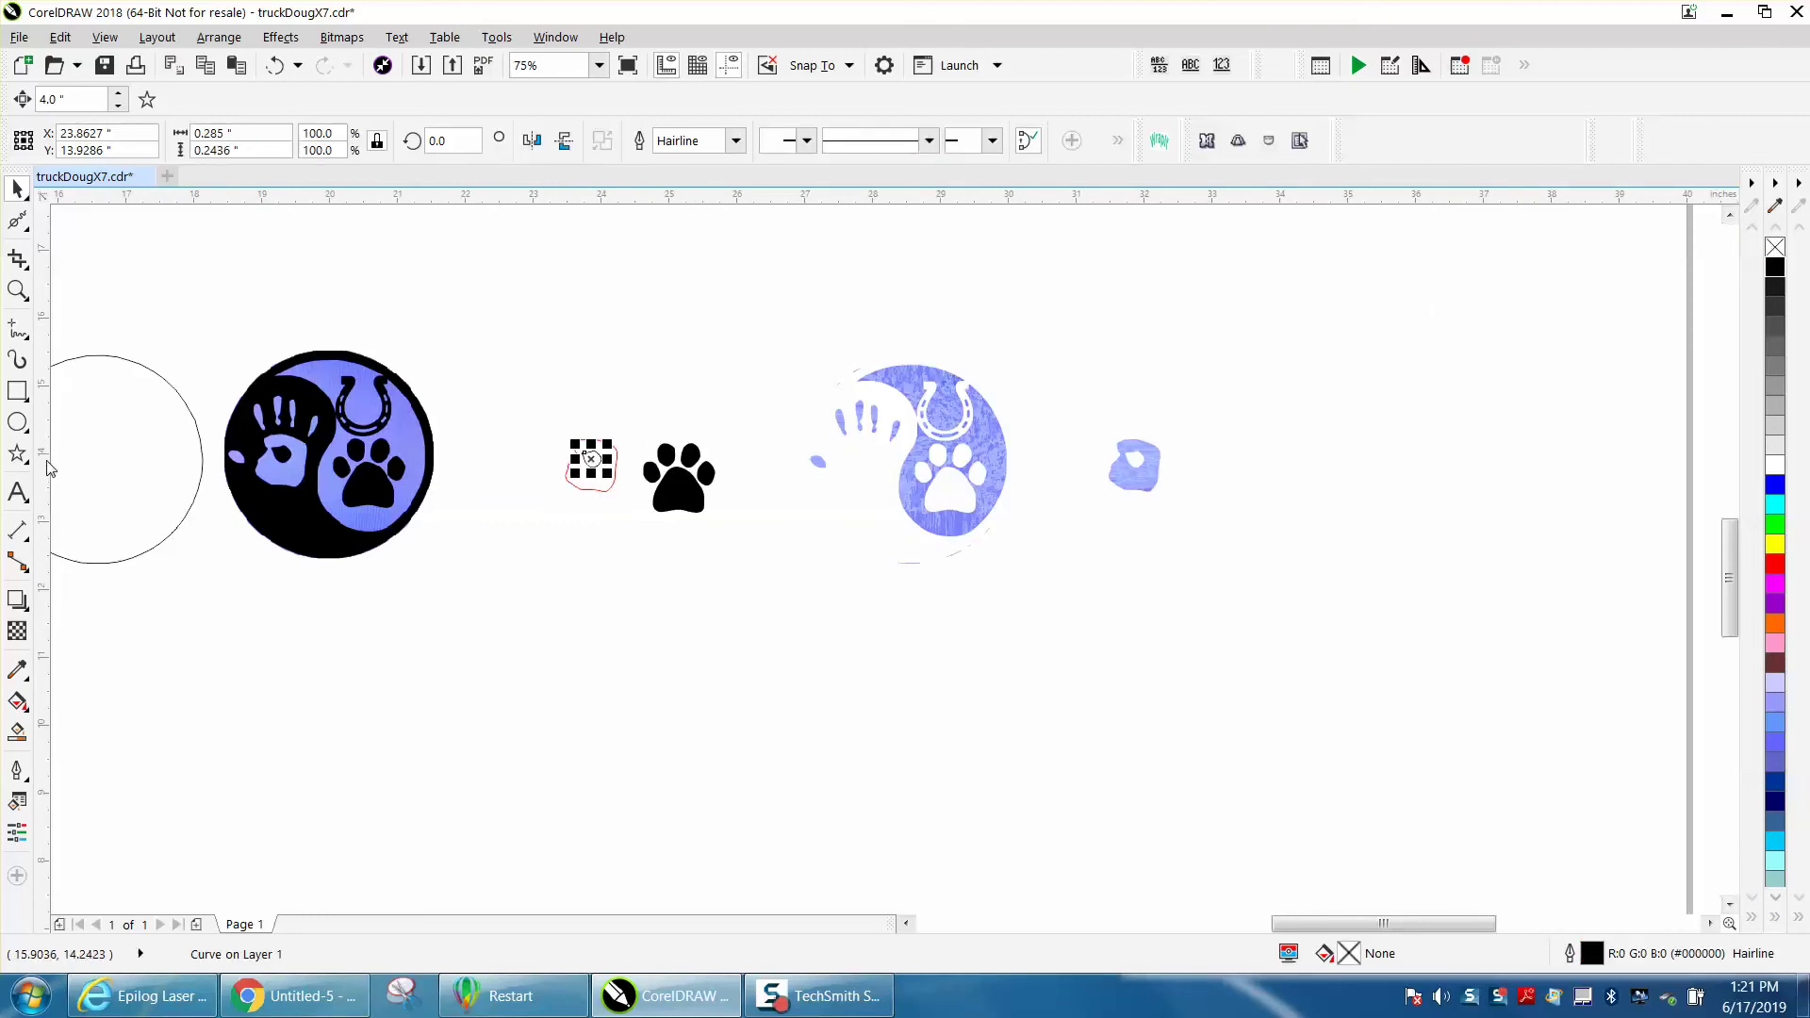
left_click(17, 731)
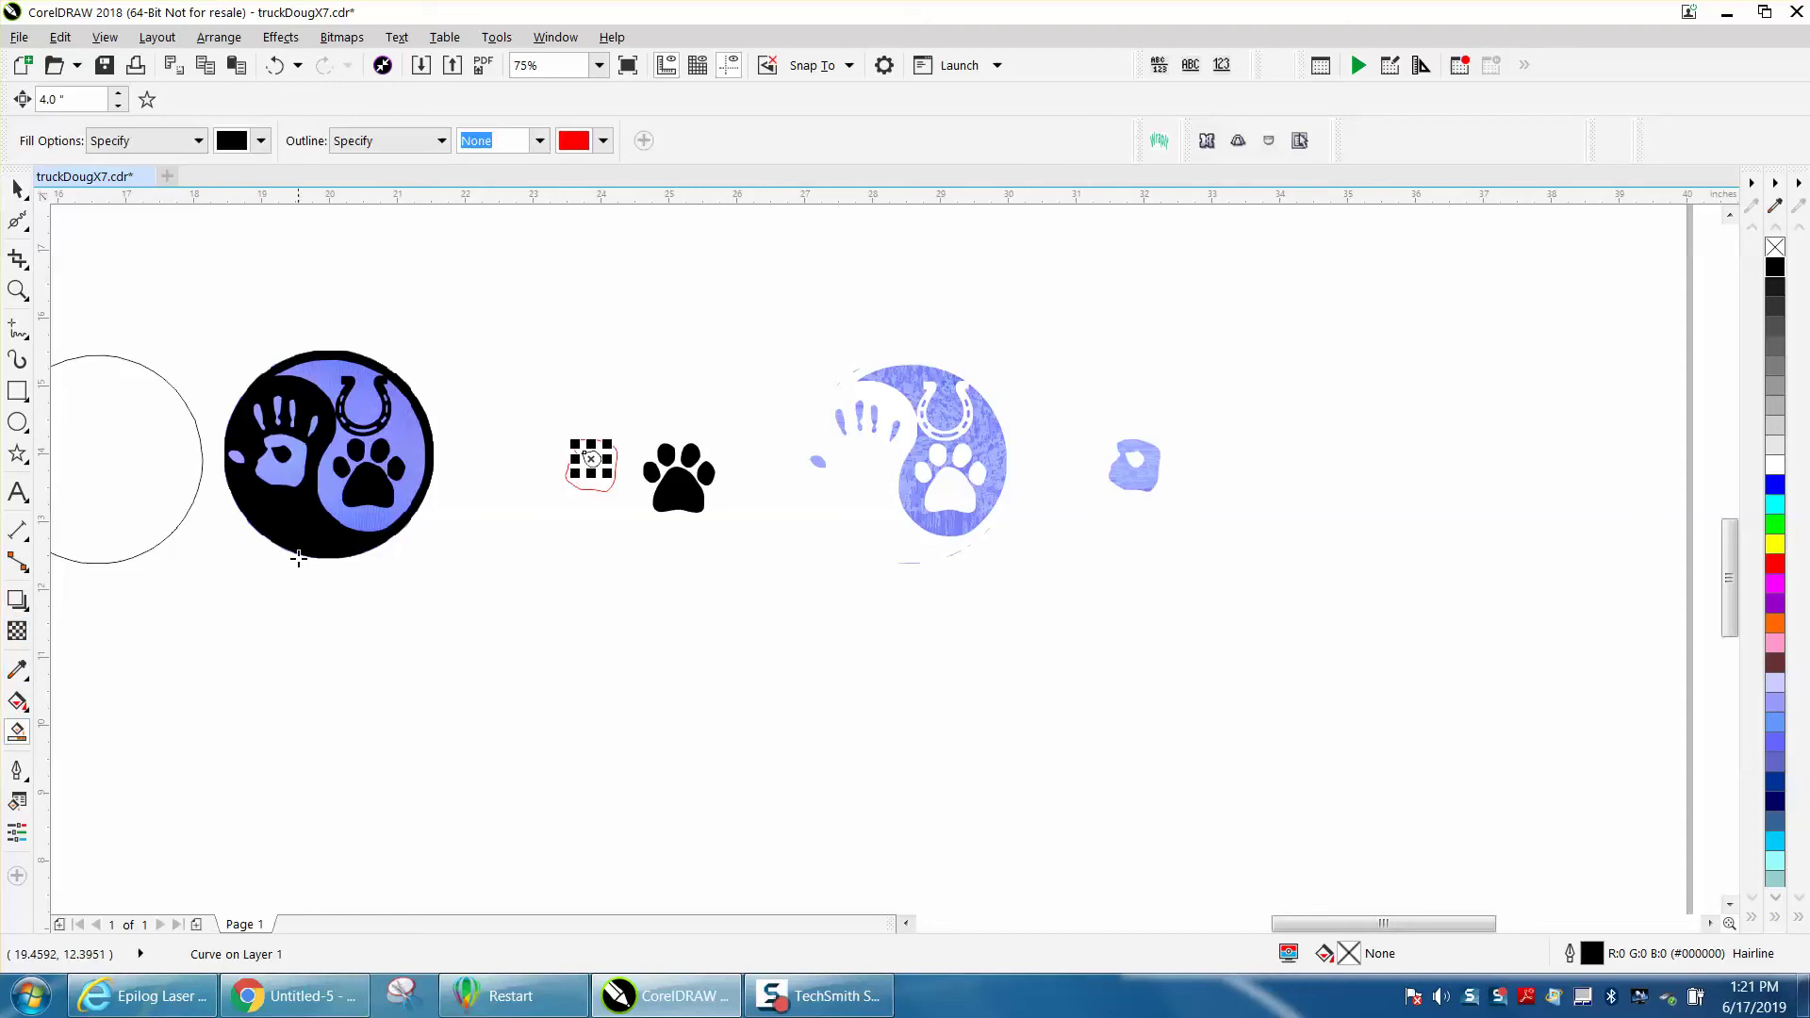
left_click(594, 467)
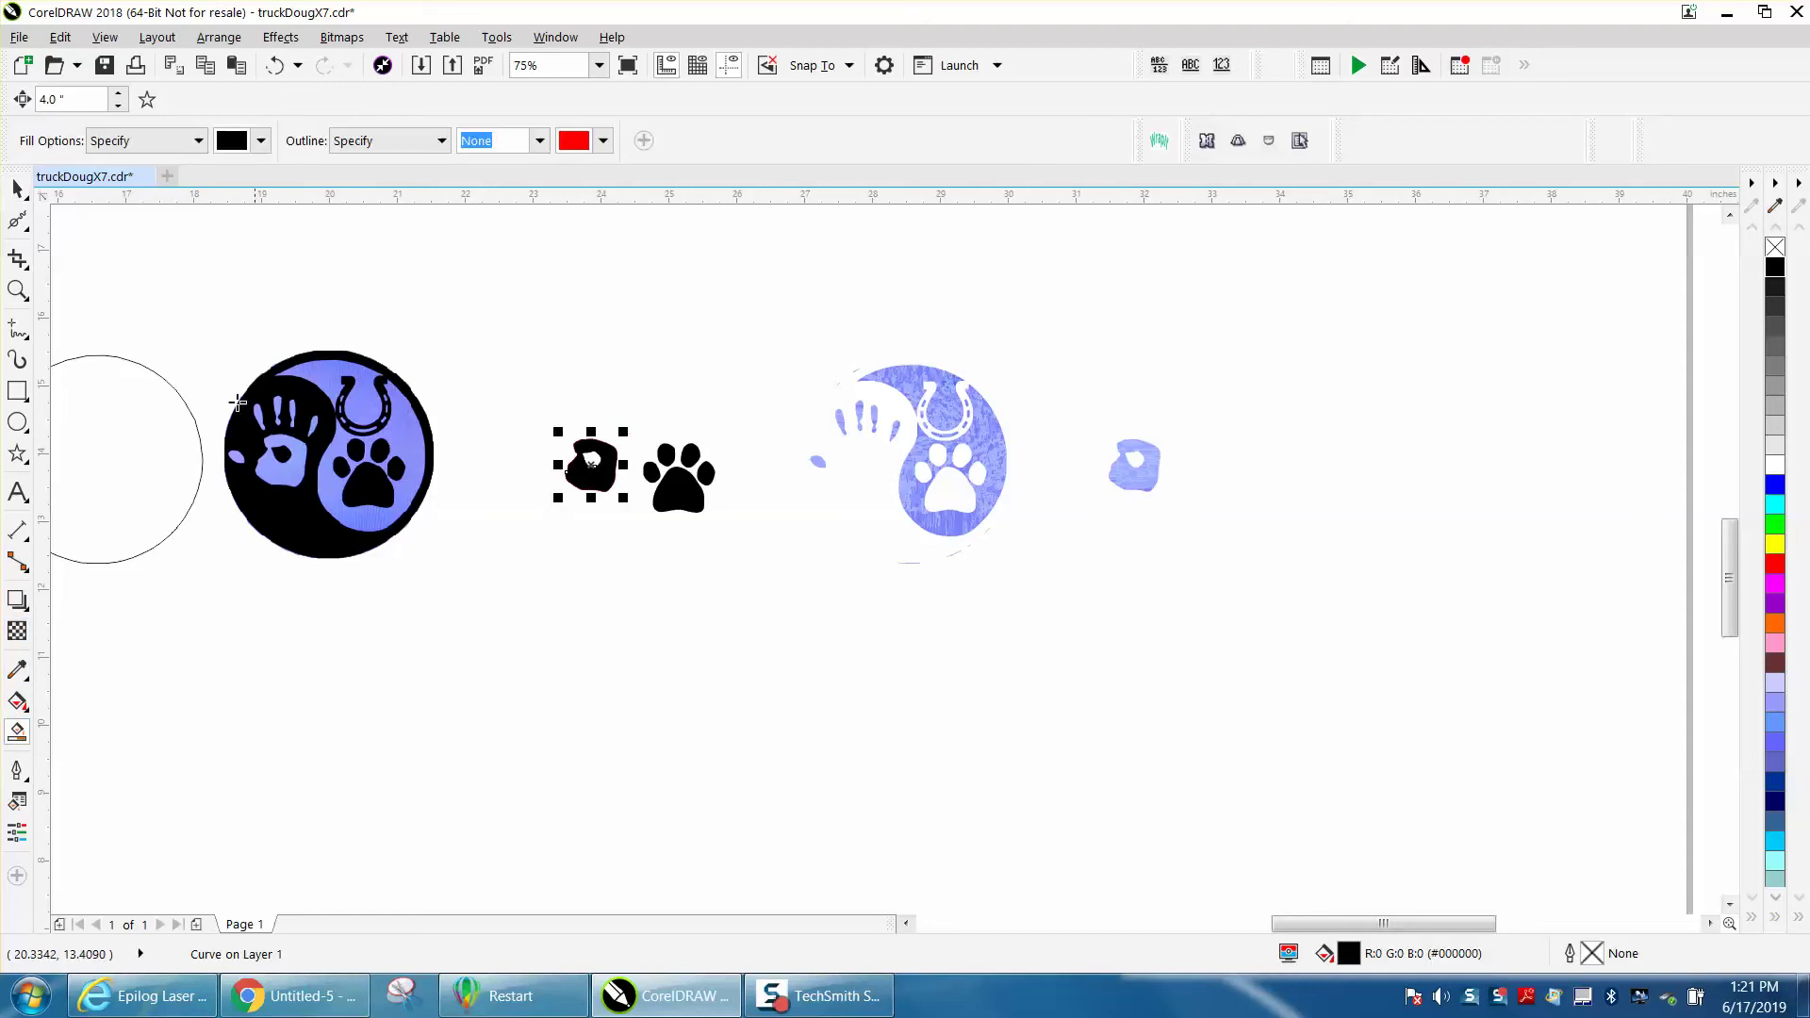
Step: Remove the outlines from all the shapes that make up the black palm
left_click(17, 290)
left_click_drag(529, 360, 1252, 594)
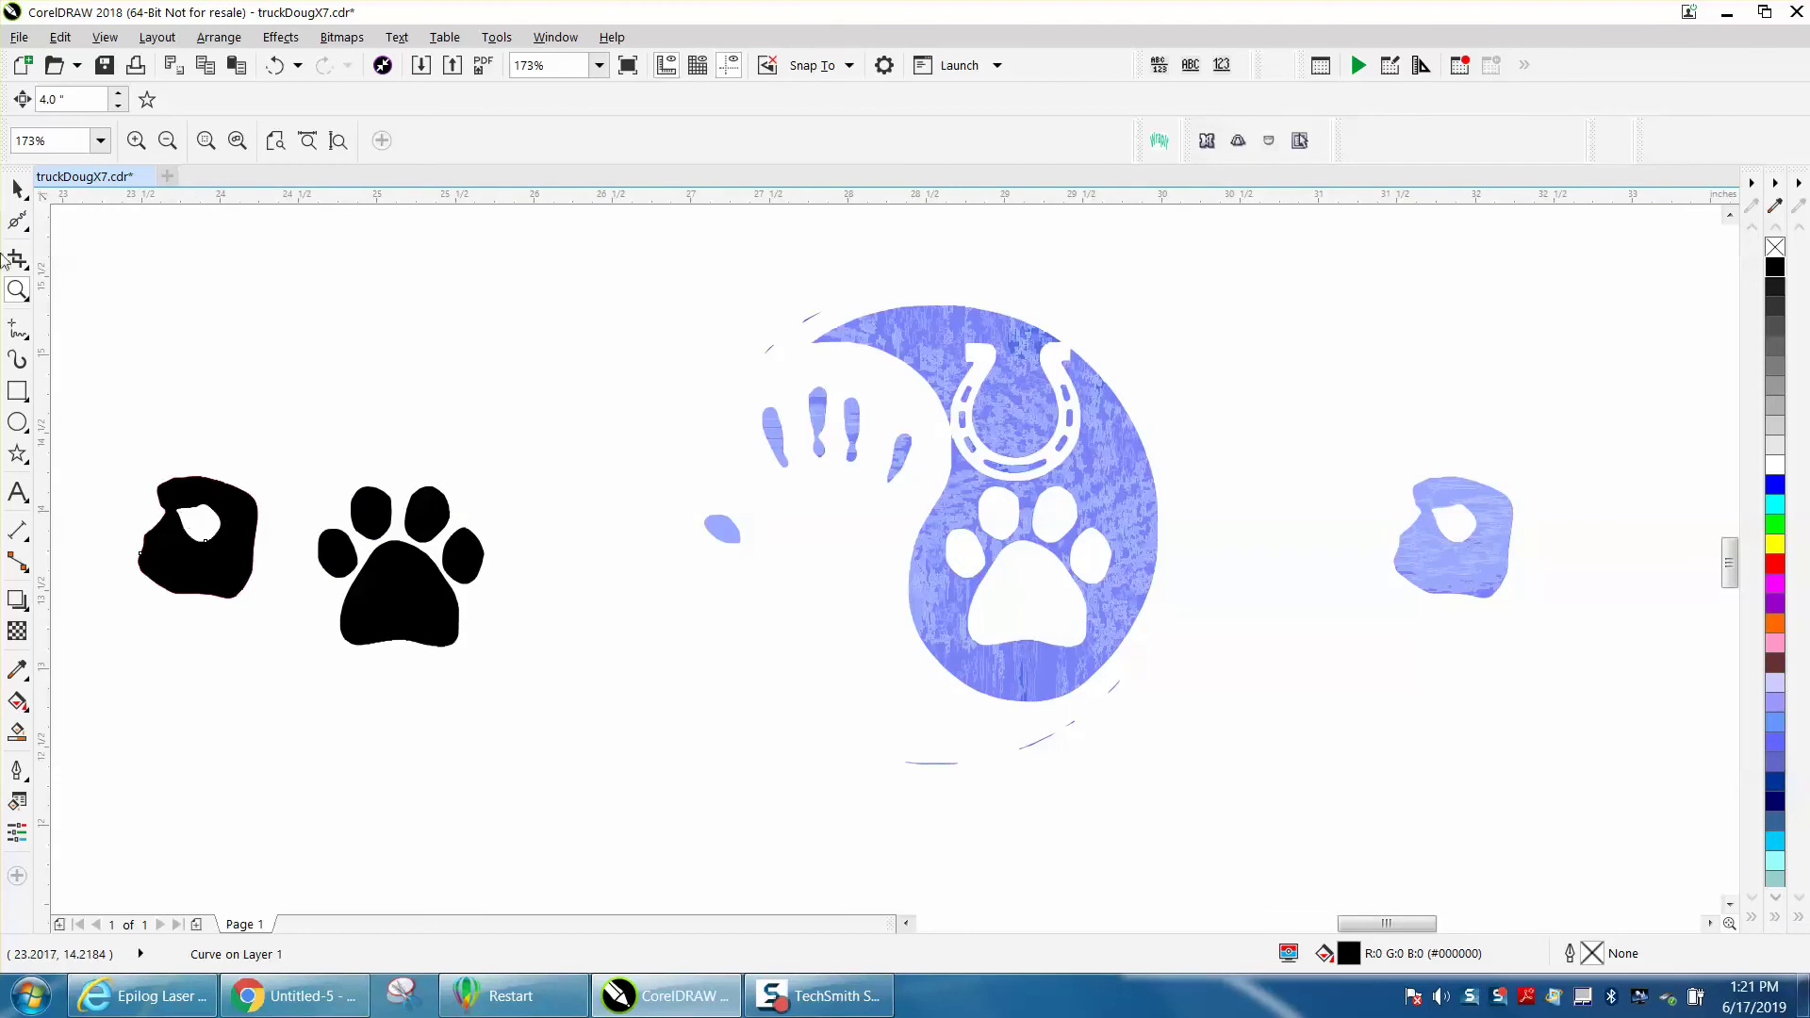
left_click(17, 189)
left_click_drag(83, 420, 281, 623)
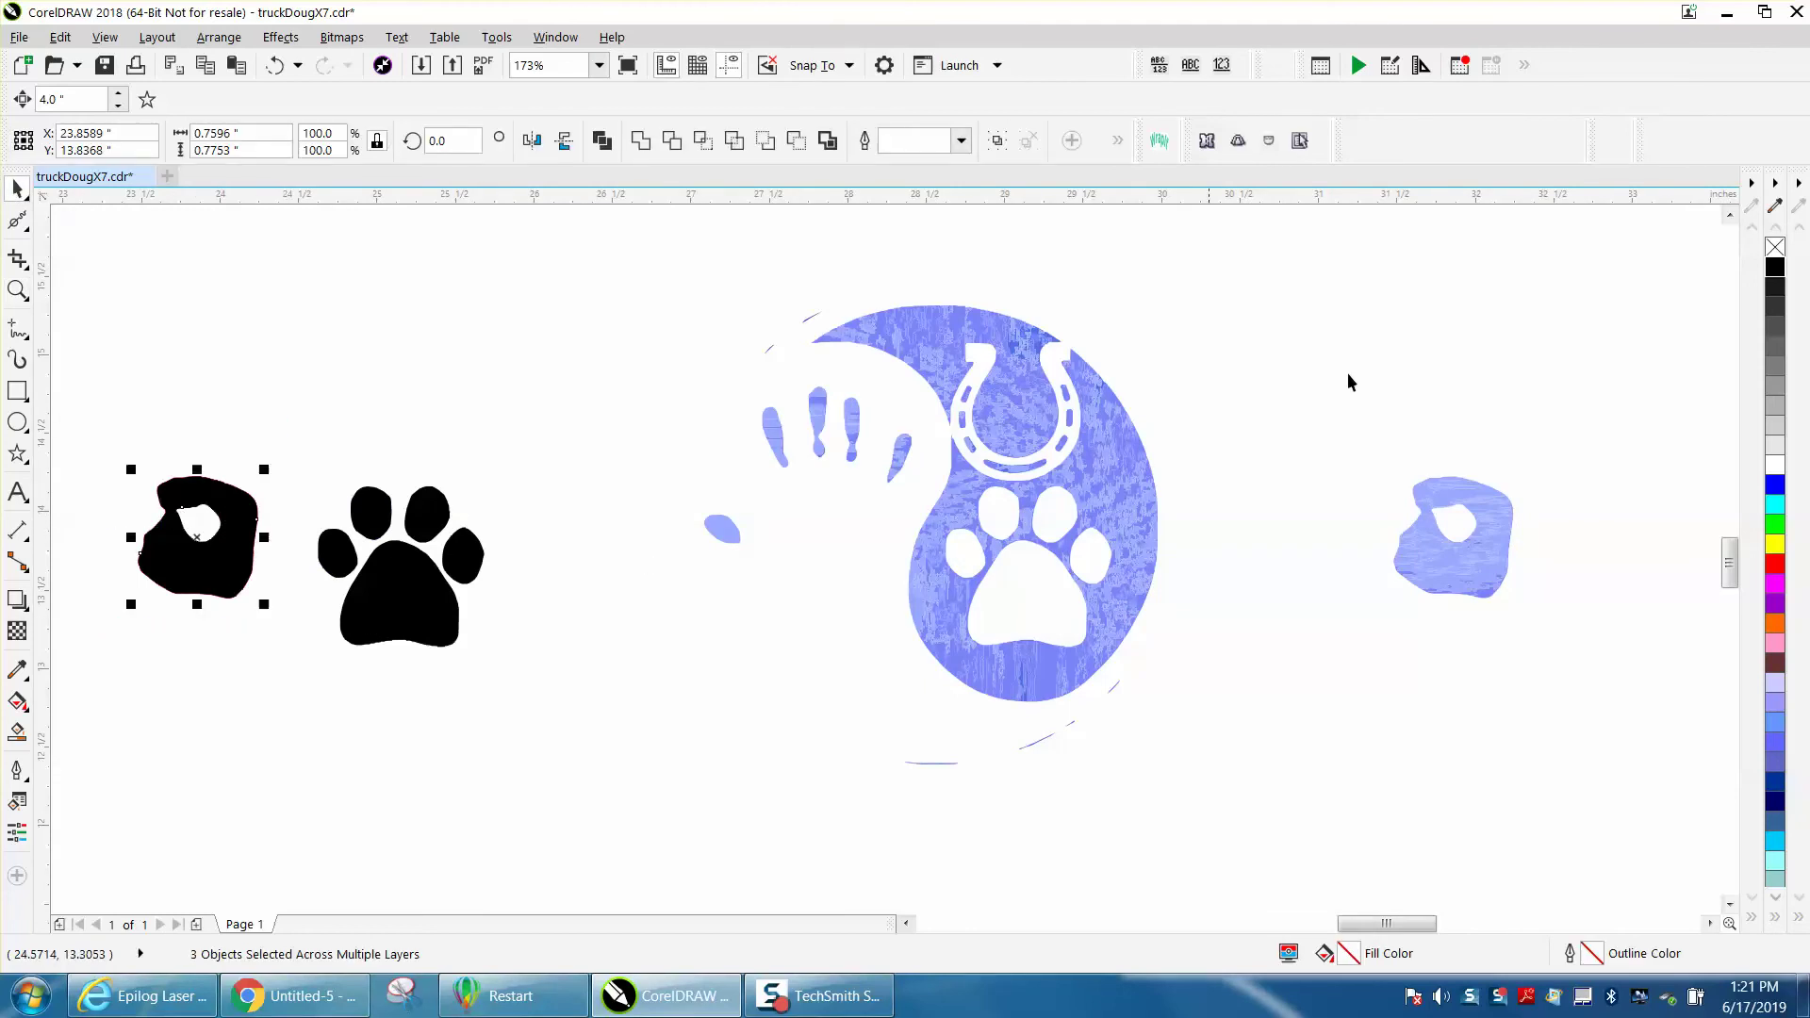
right_click(1776, 248)
Step: Create a boundary outline around the handprint's four blue fingers and move it 4 inches left, above the black palm
left_click_drag(736, 386, 920, 491)
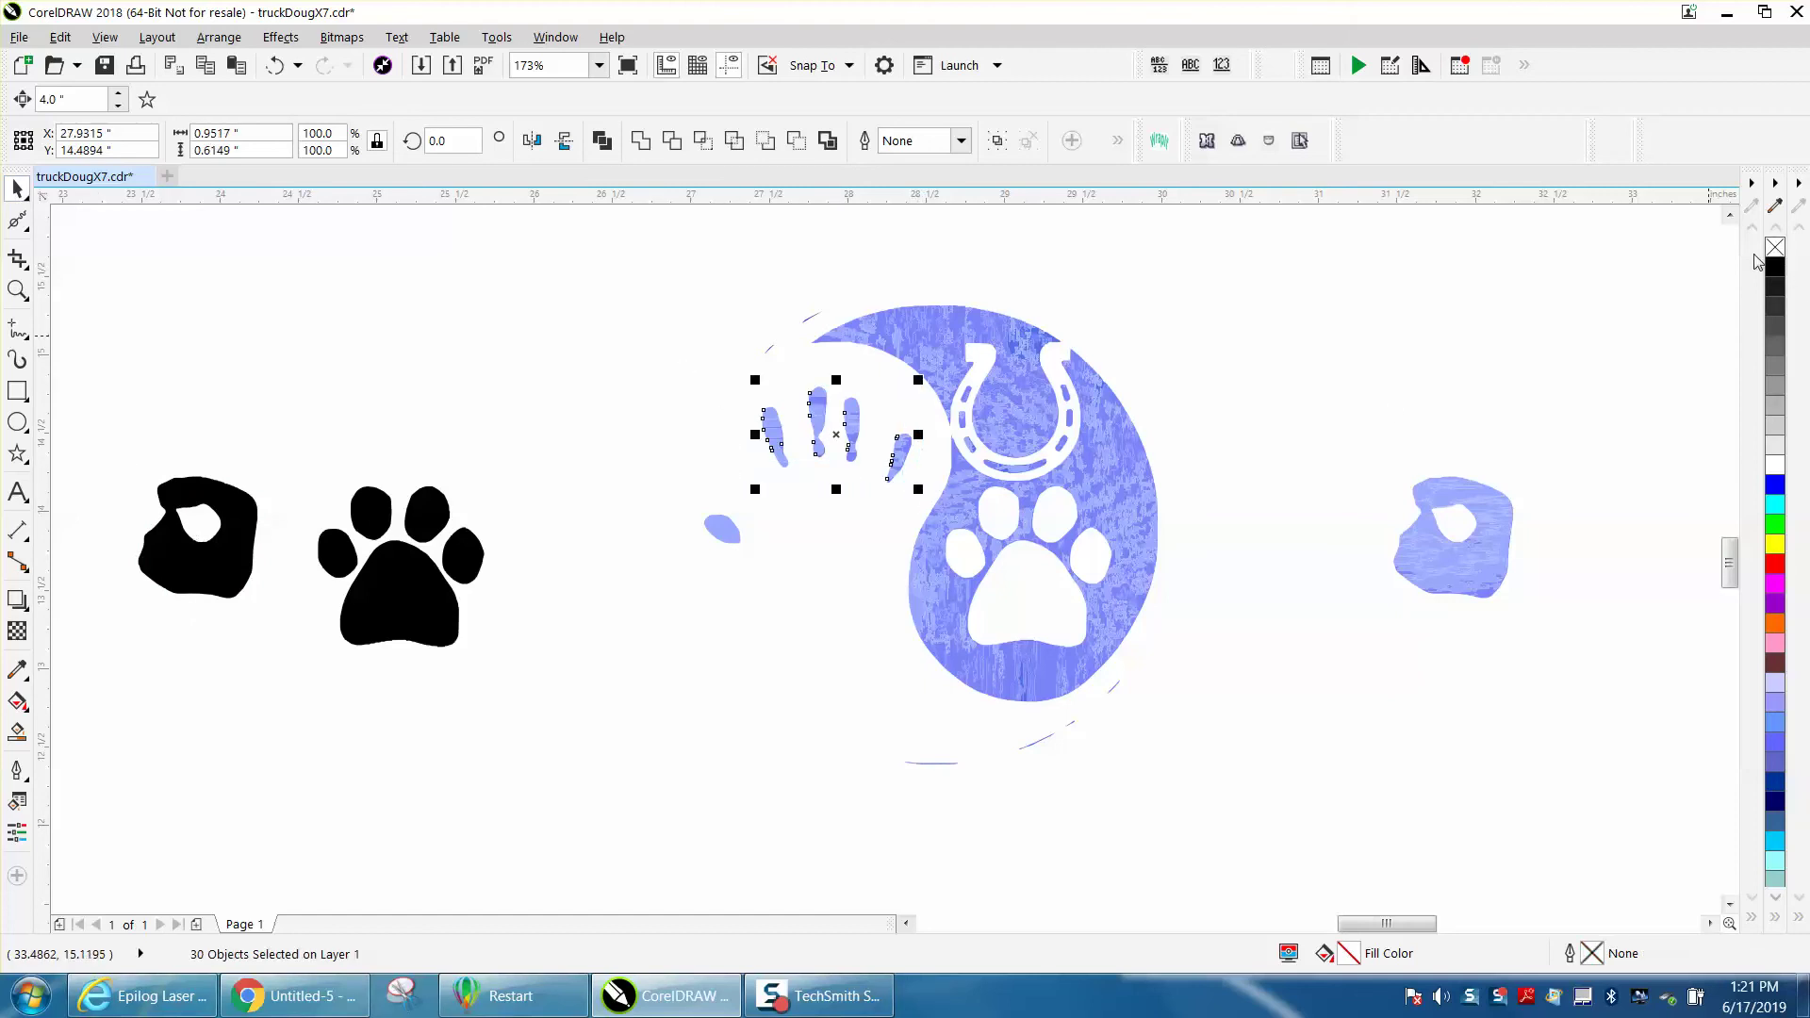
left_click(828, 140)
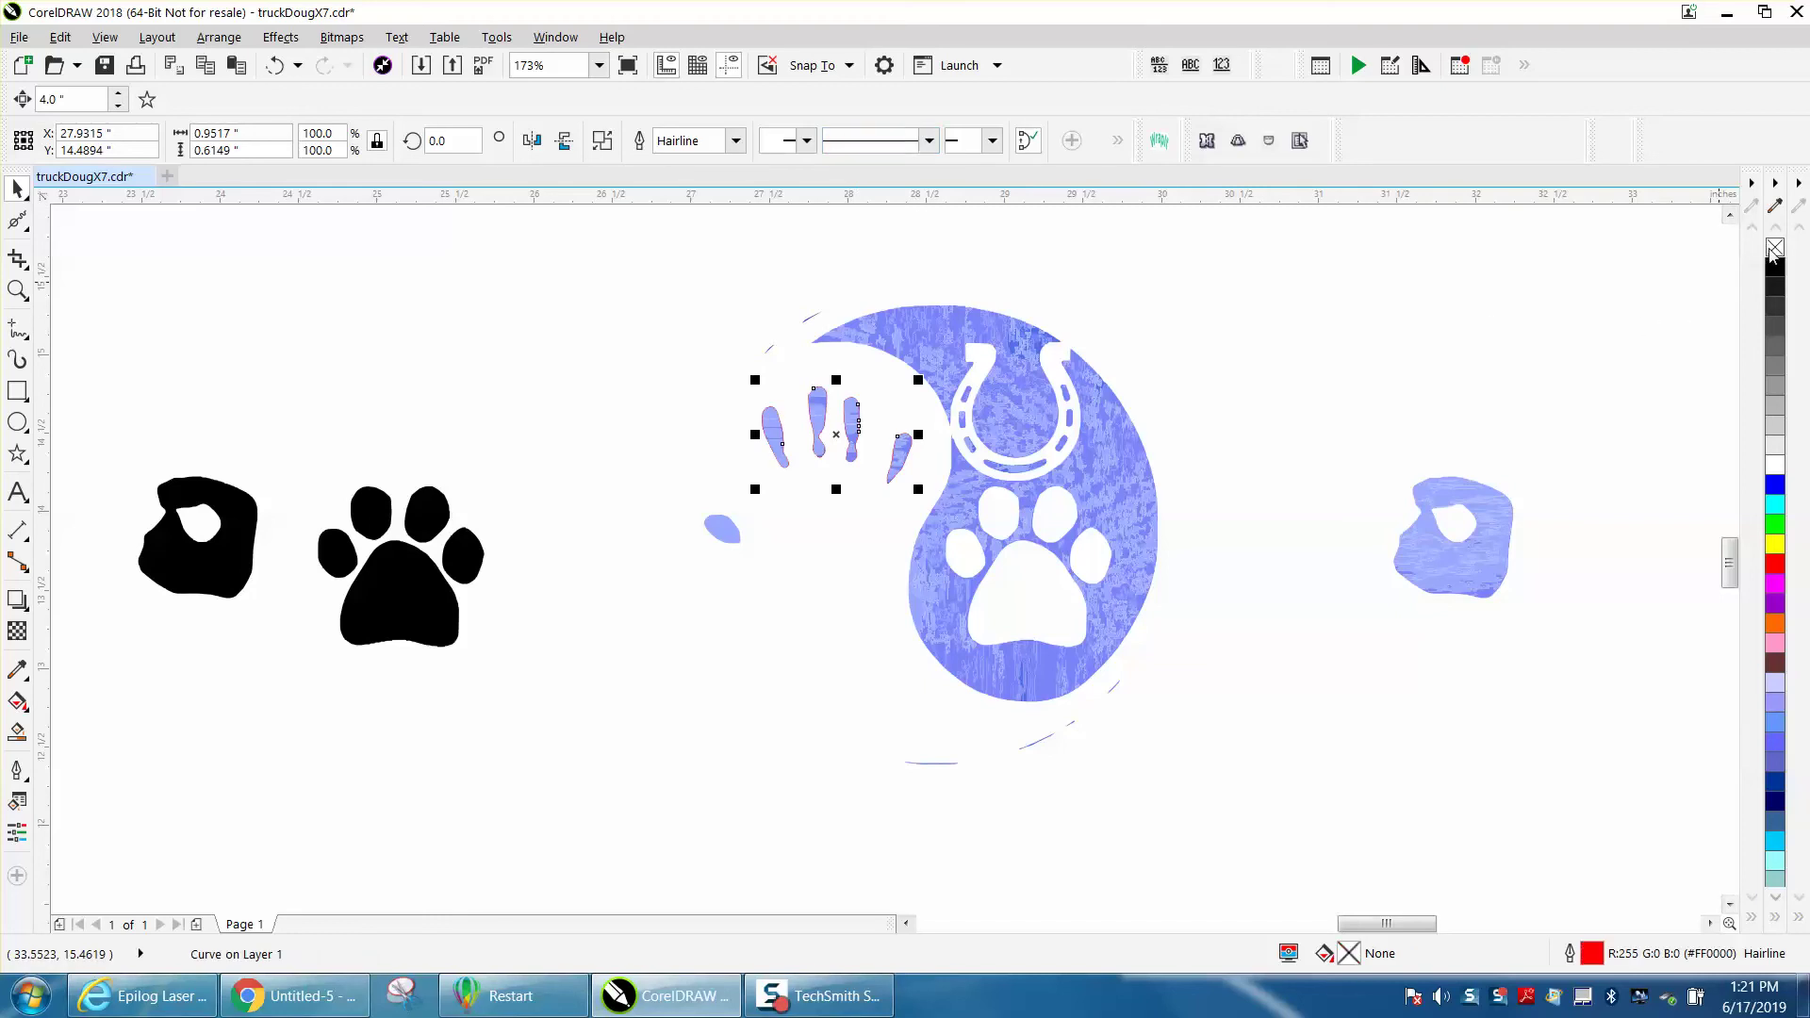
key("Left")
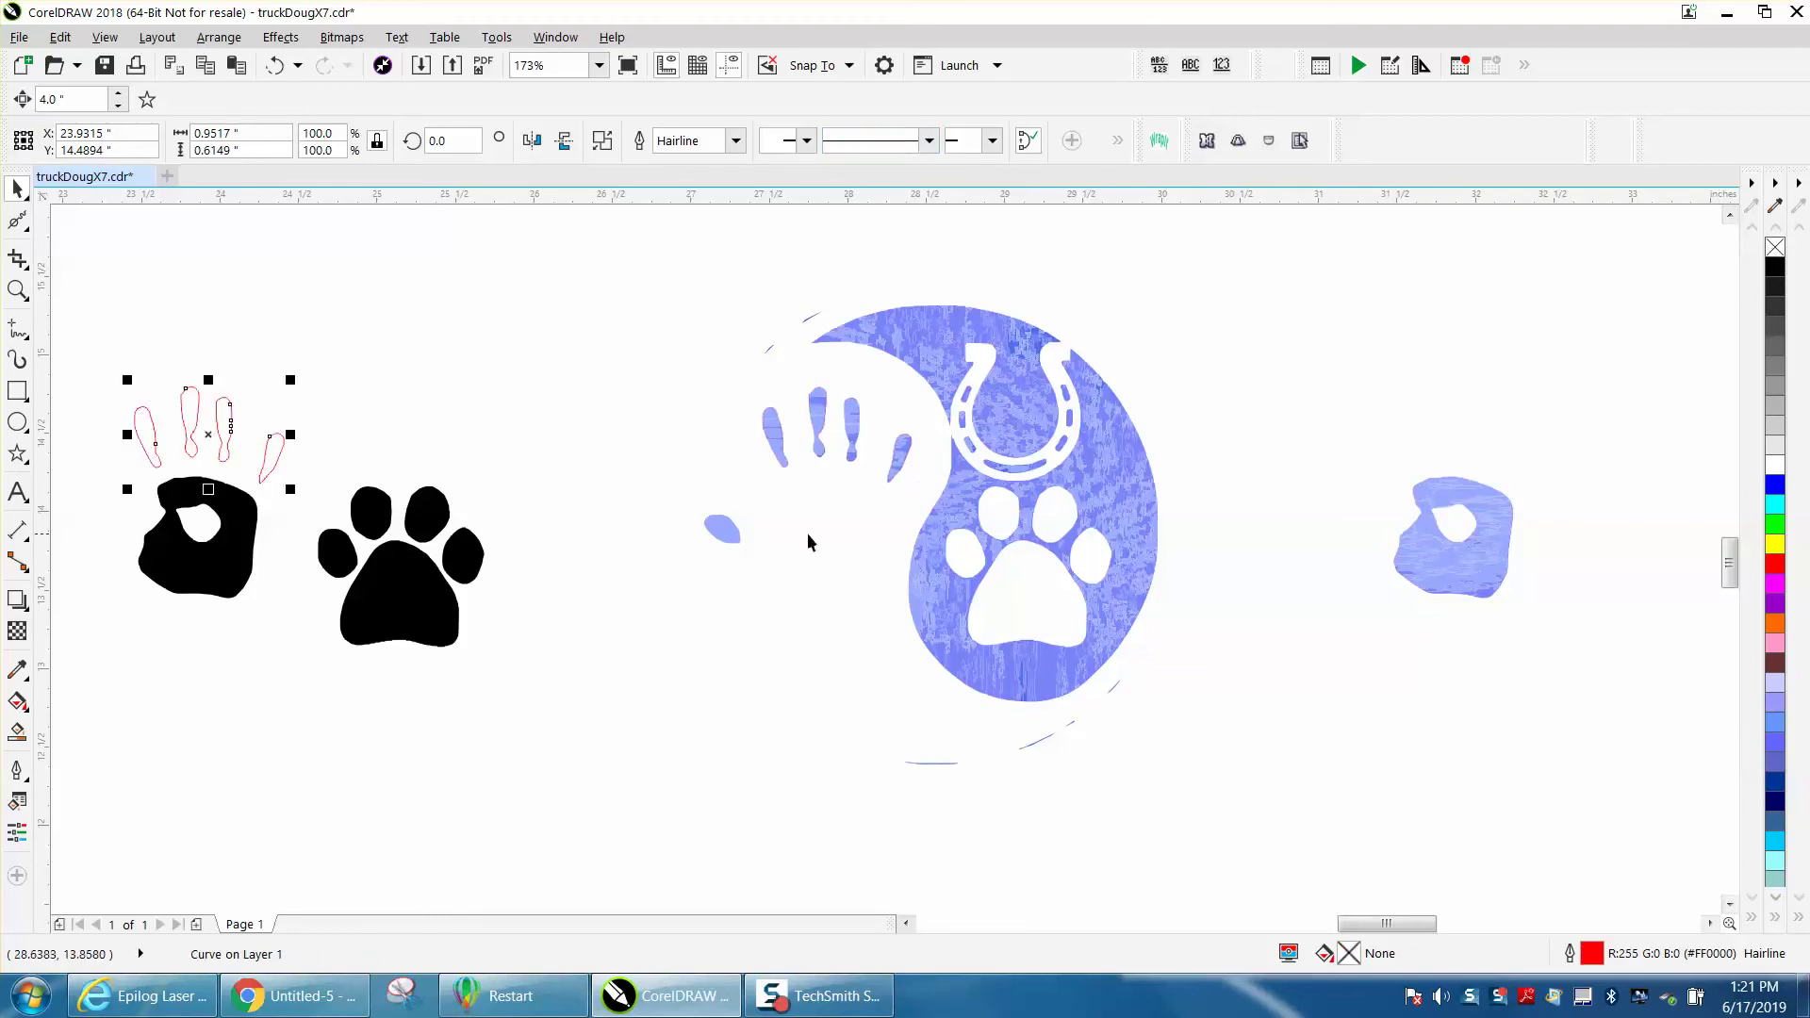
Step: Smart-fill the four finger outlines above the palm with black and no outline
left_click(17, 732)
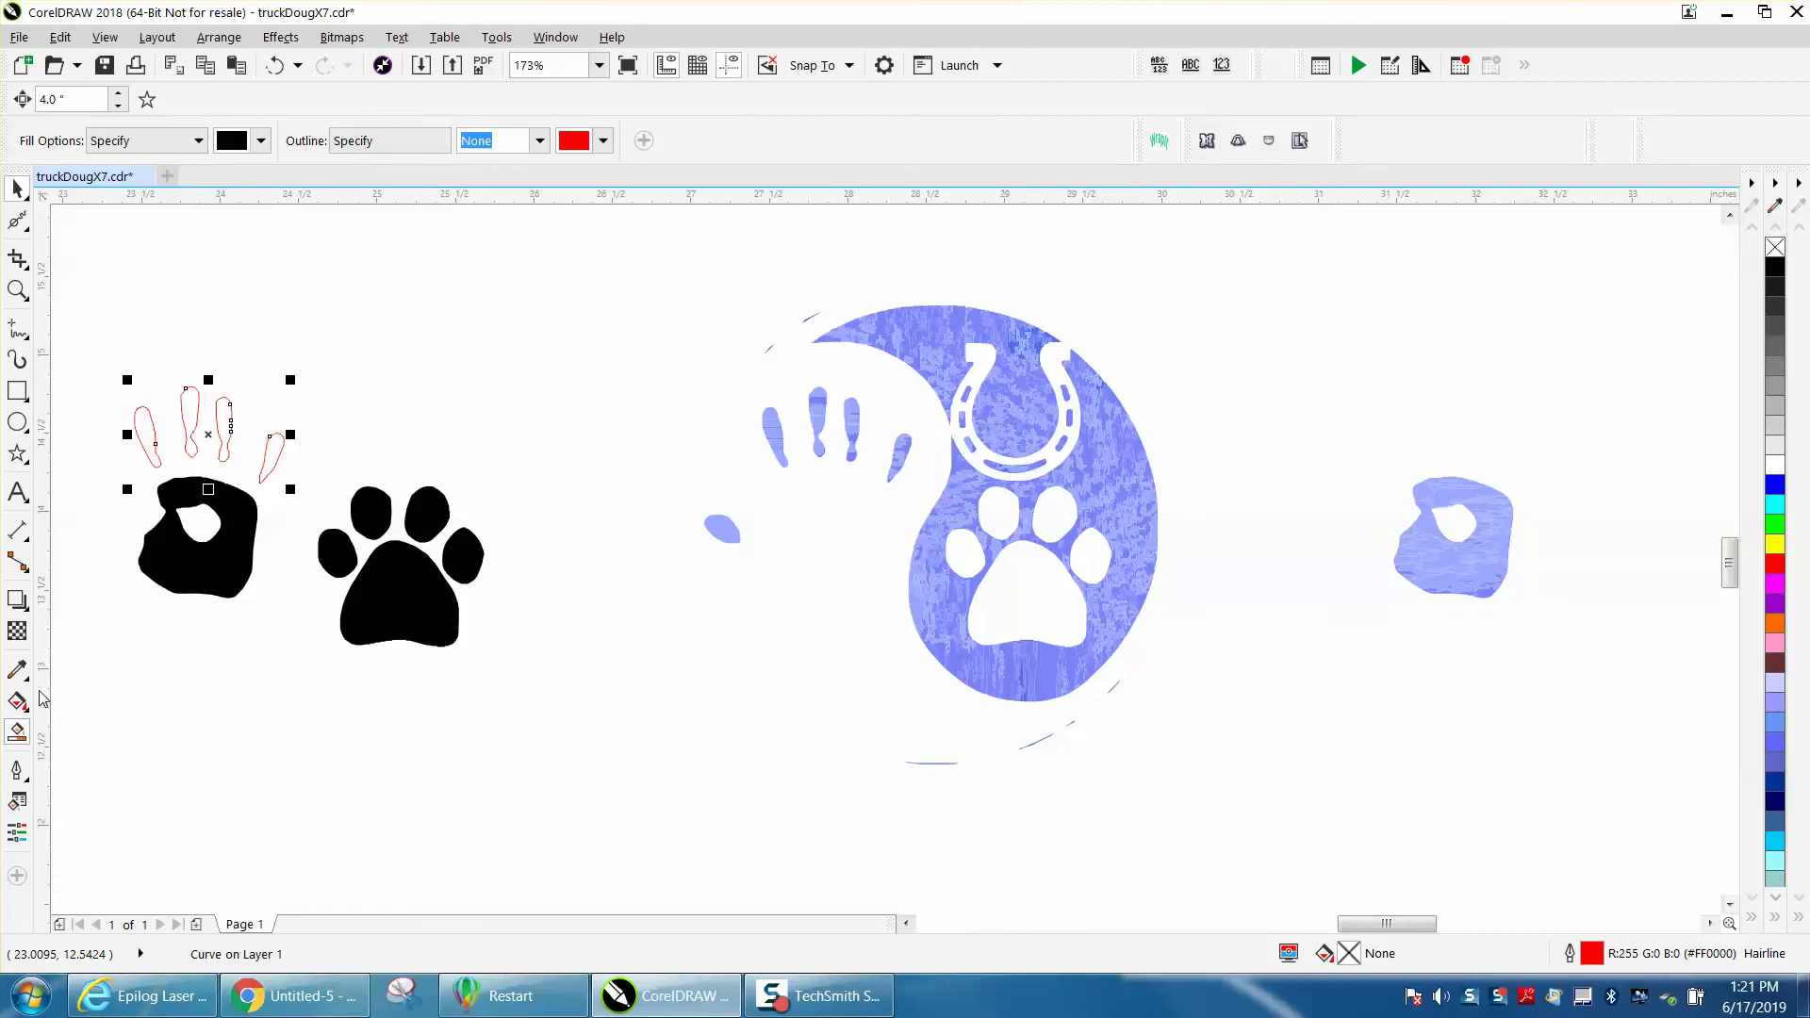
left_click(148, 434)
left_click(190, 415)
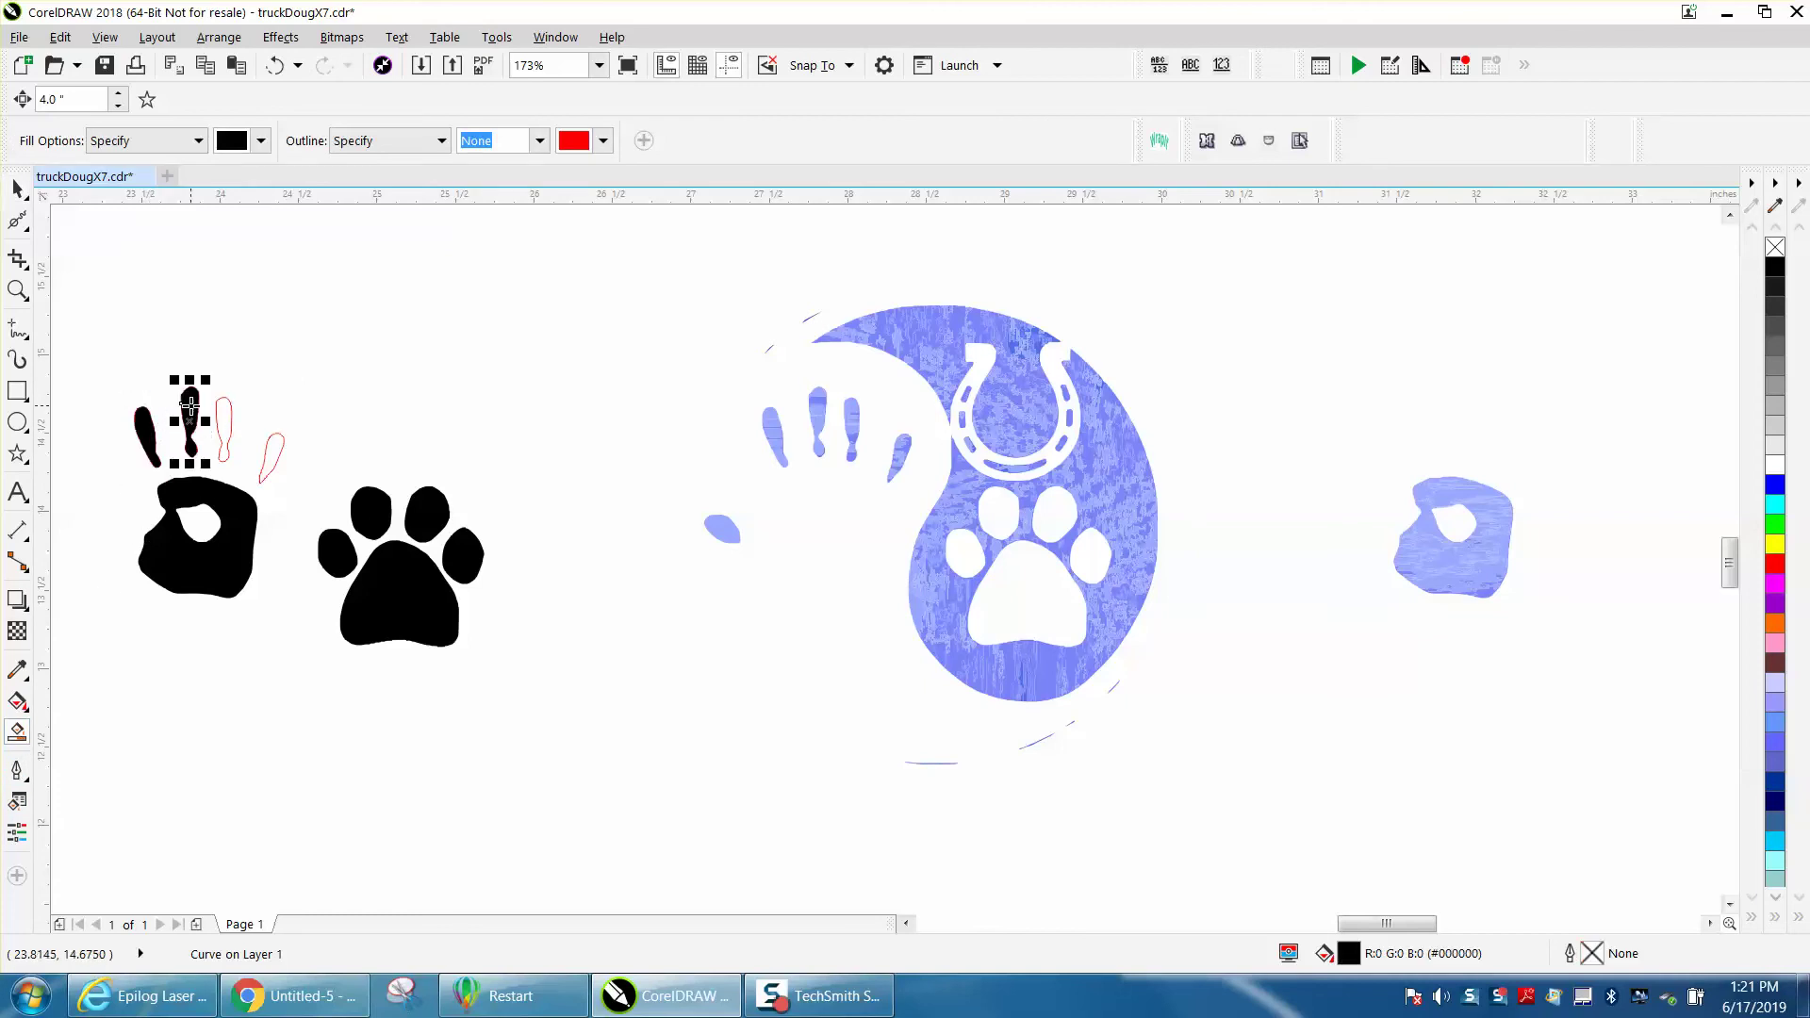
left_click(223, 429)
left_click(271, 453)
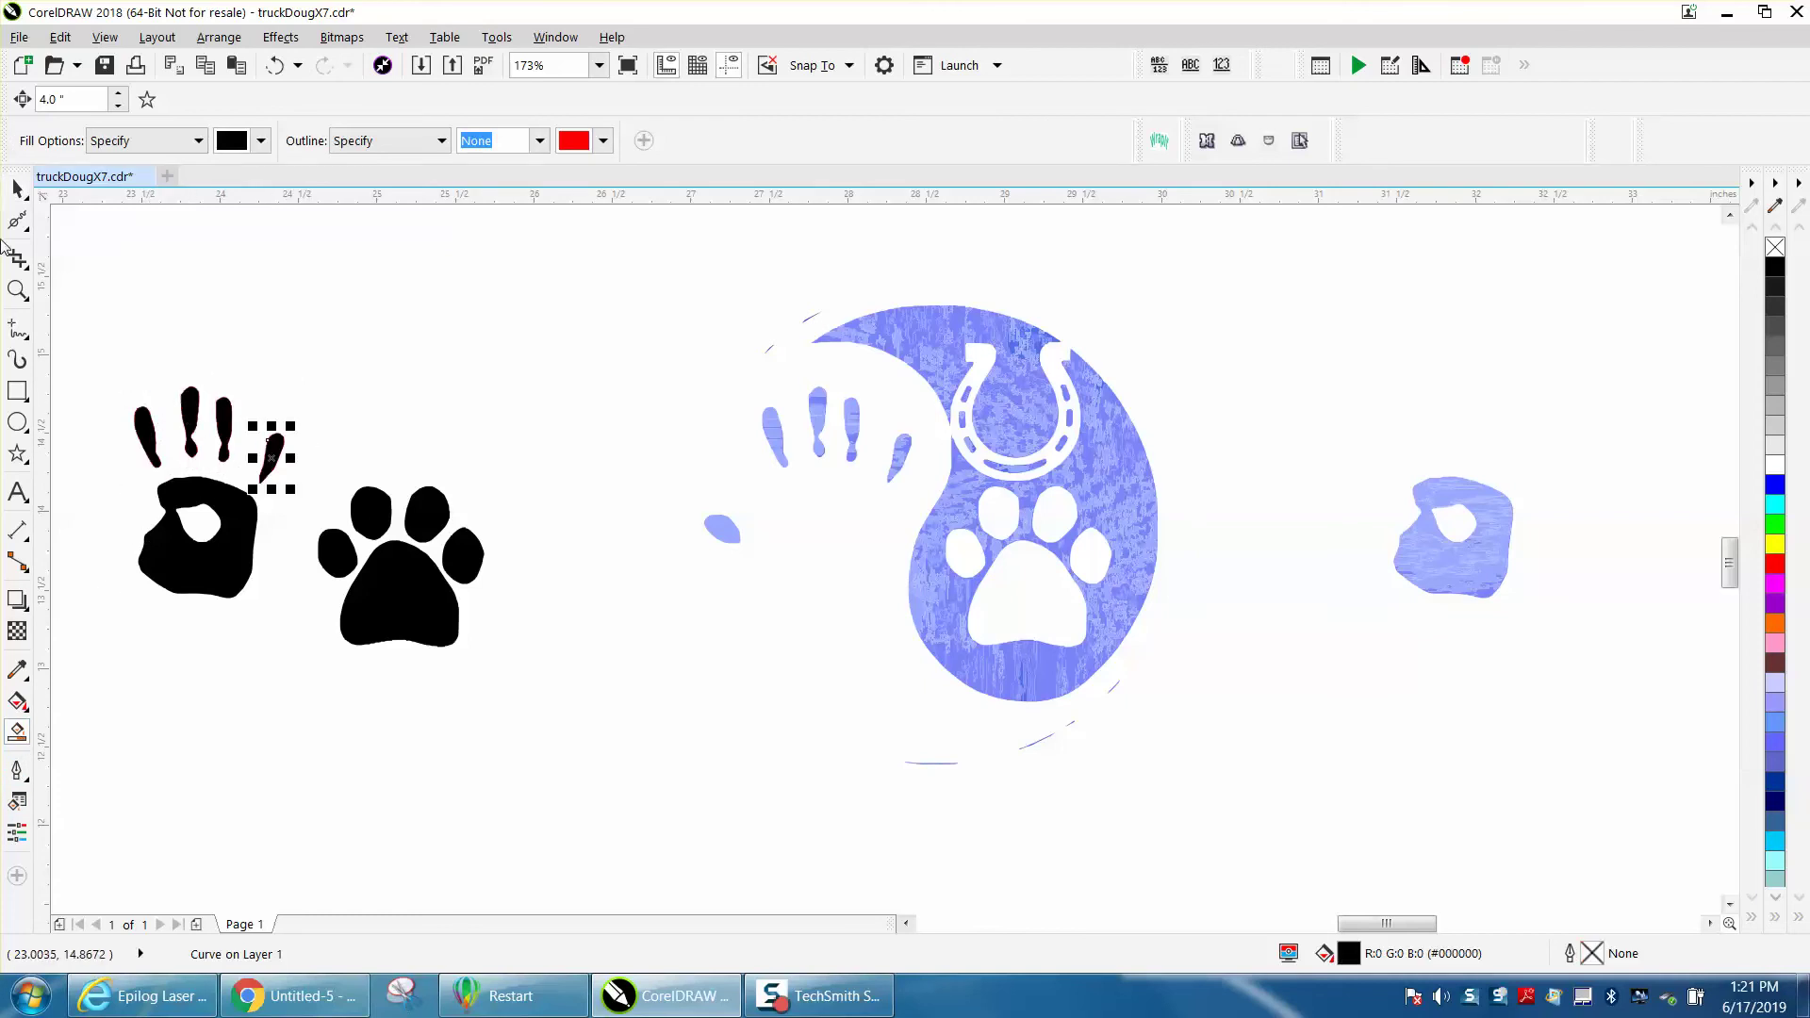
left_click(17, 189)
left_click(724, 528)
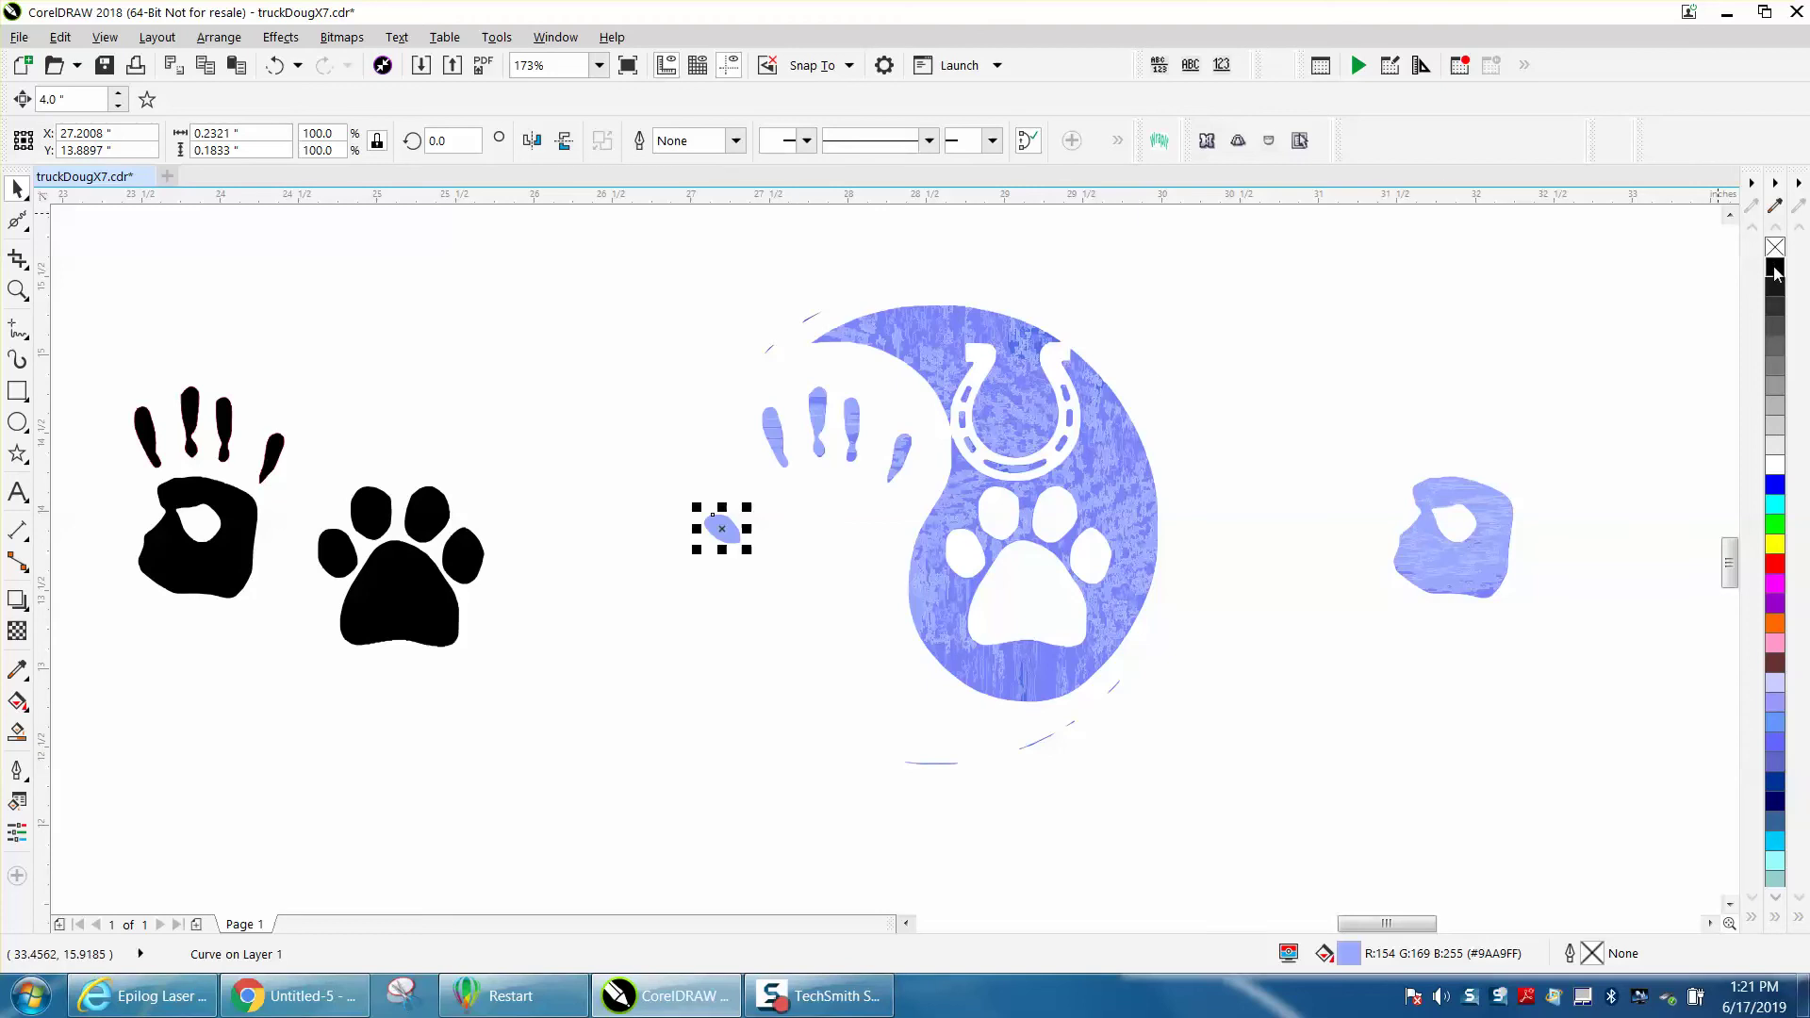
left_click(652, 520)
left_click_drag(770, 577, 770, 577)
left_click(227, 42)
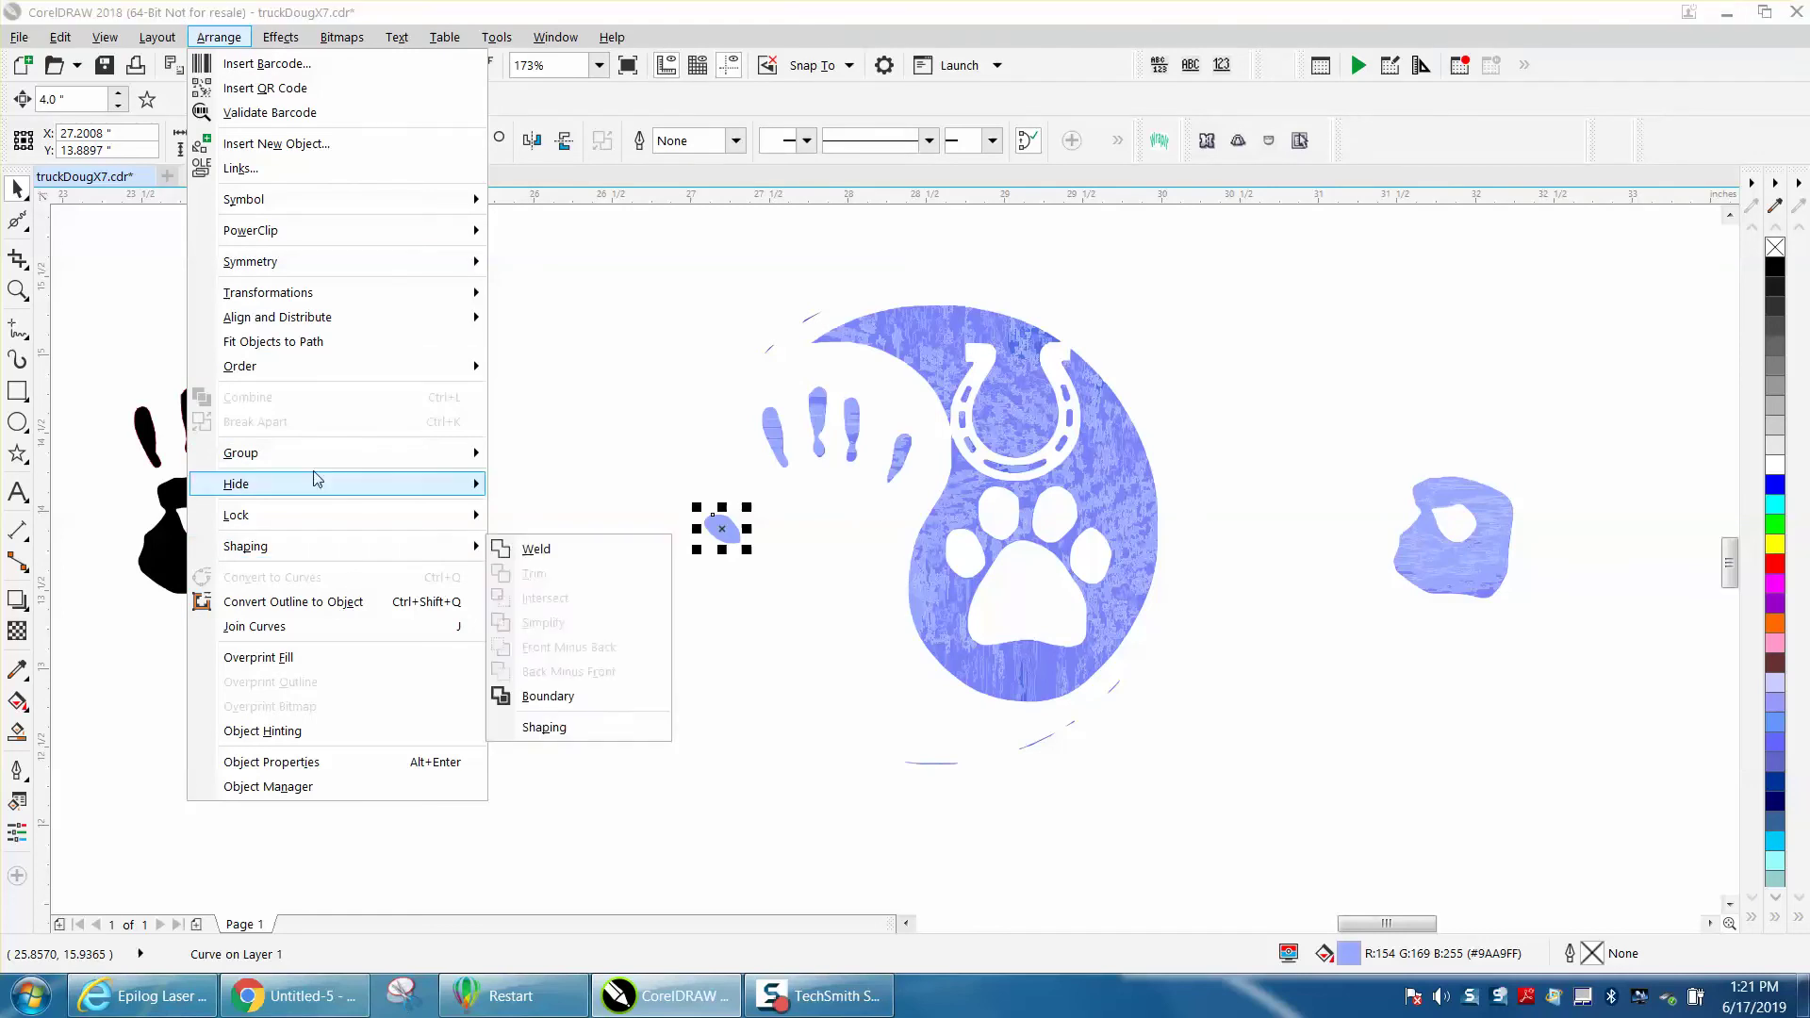
mouse_move(326, 463)
left_click(528, 381)
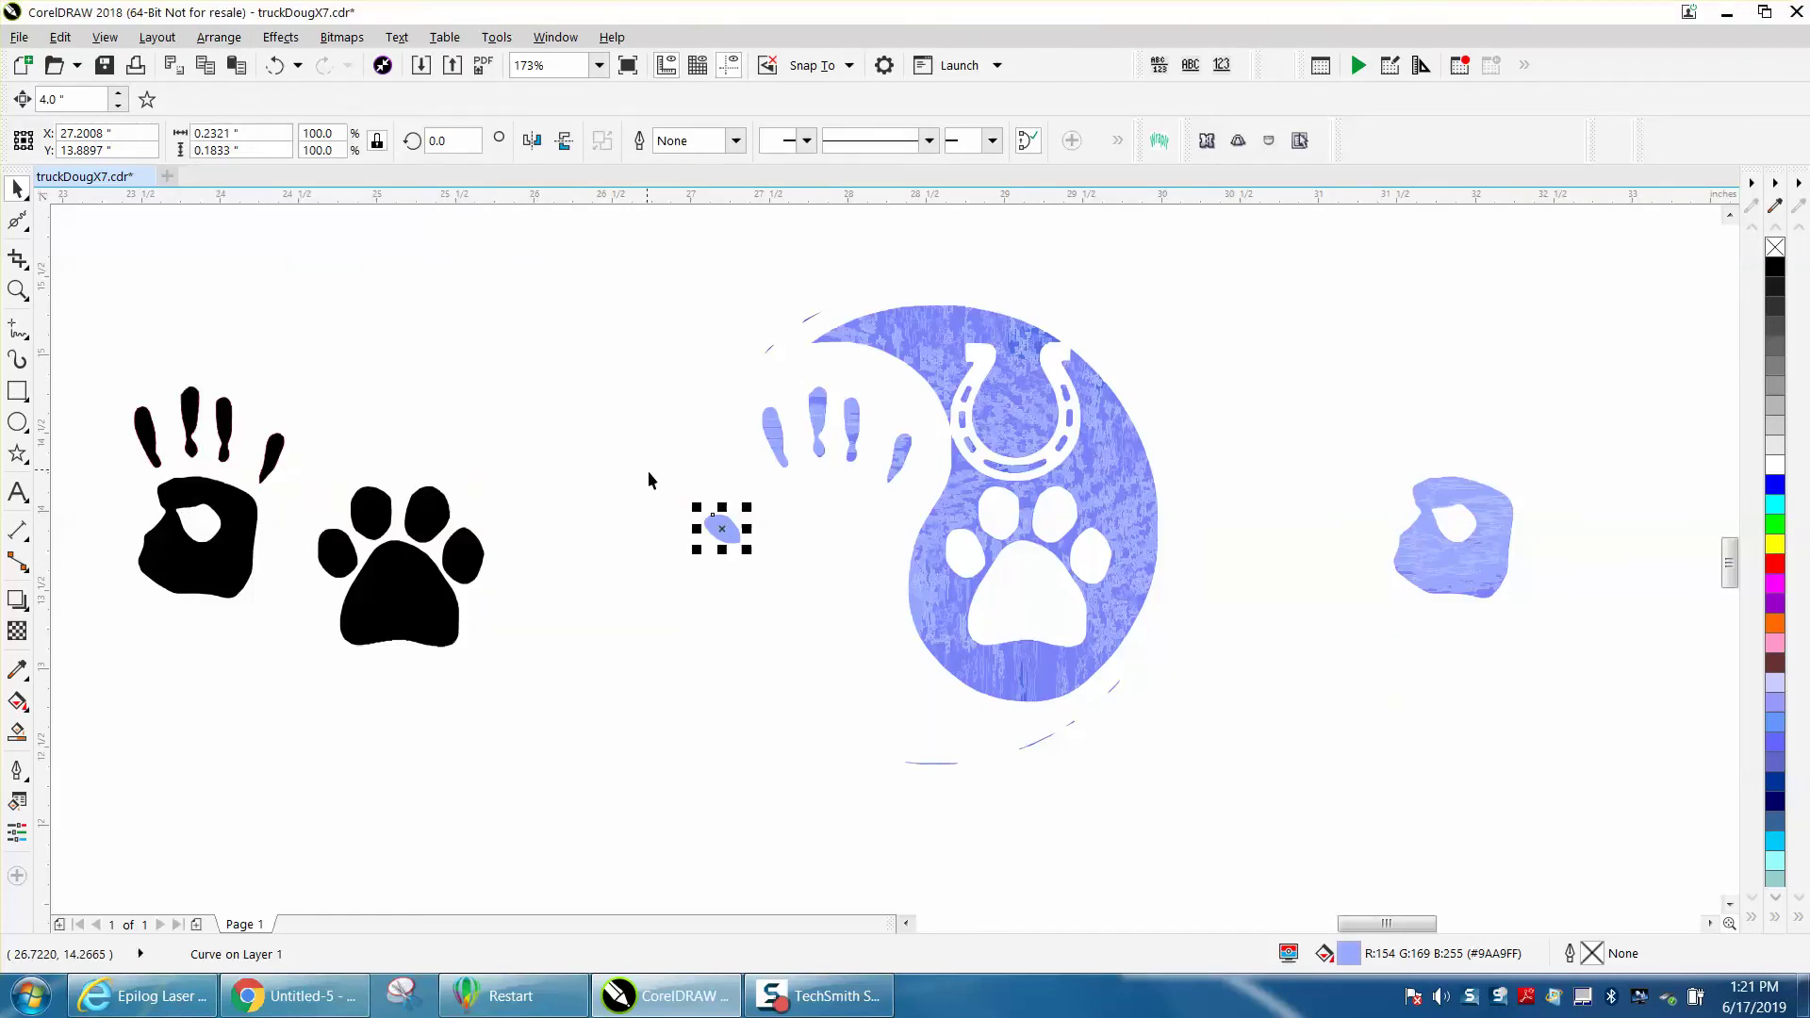
left_click(649, 475)
Step: Fill the handprint's blue thumb with black and move it 4 inches left, beside the black palm
left_click(720, 528)
left_click(1774, 271)
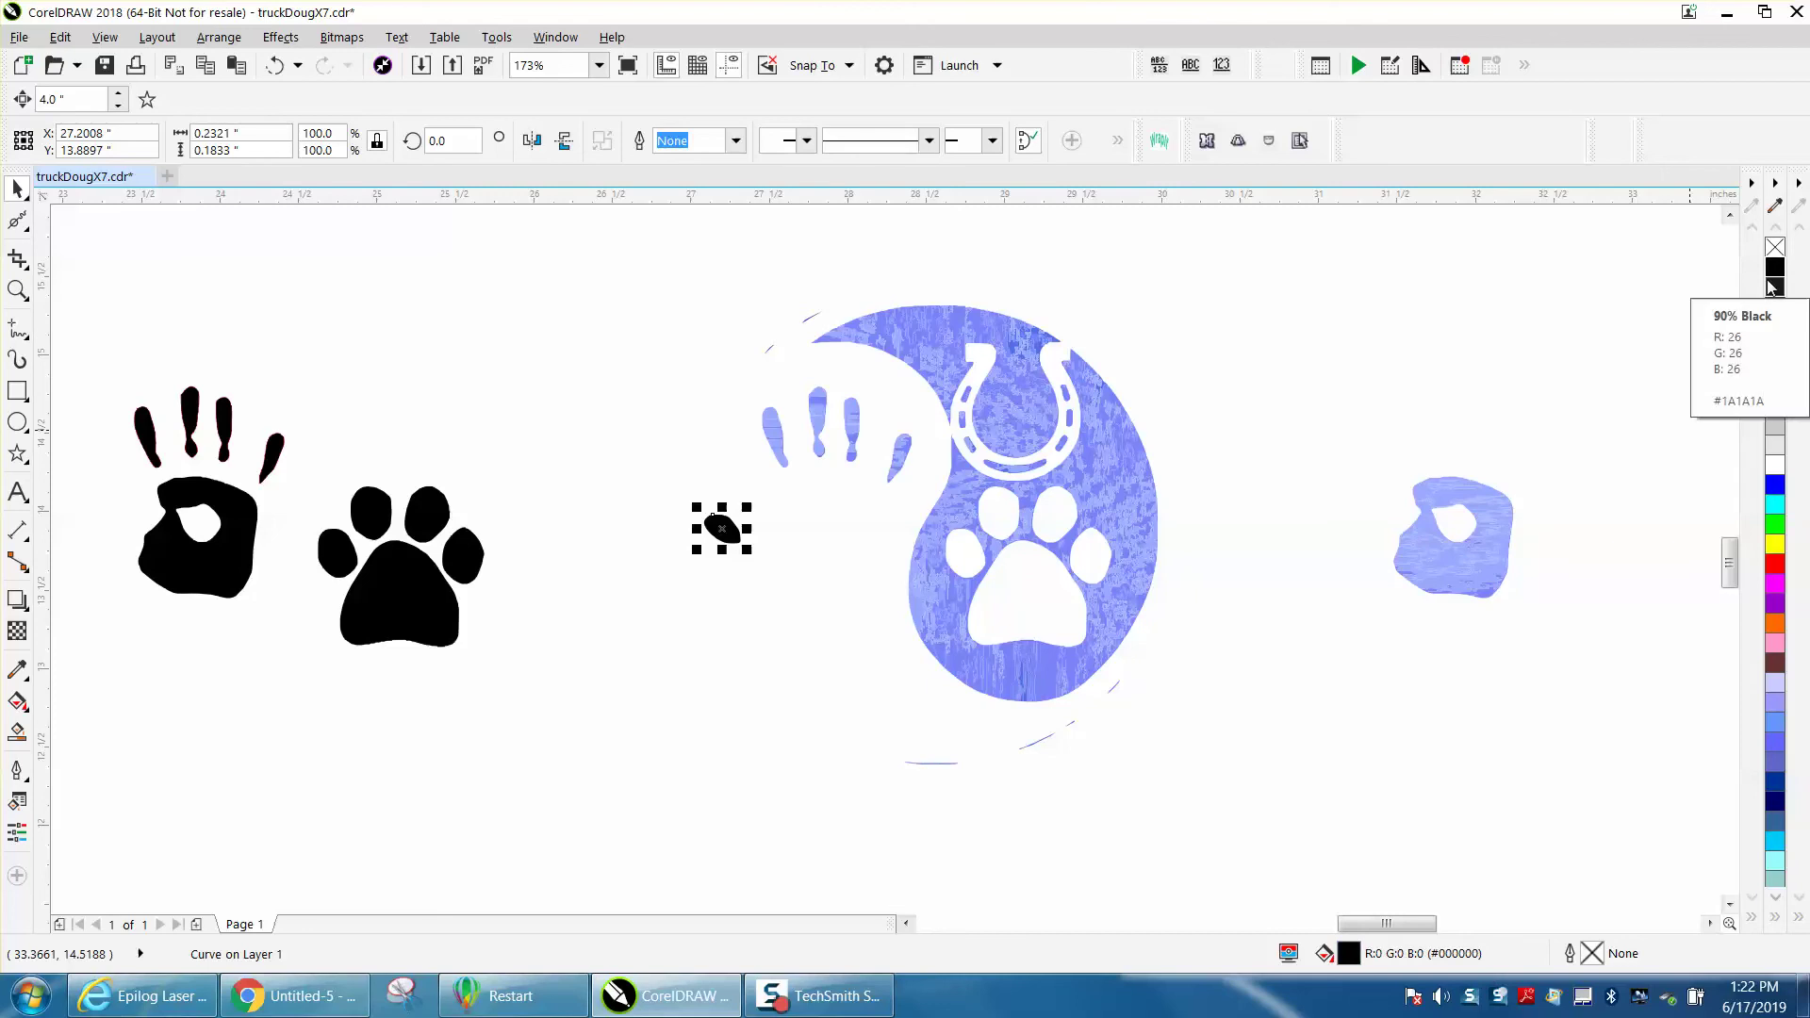
key("Left")
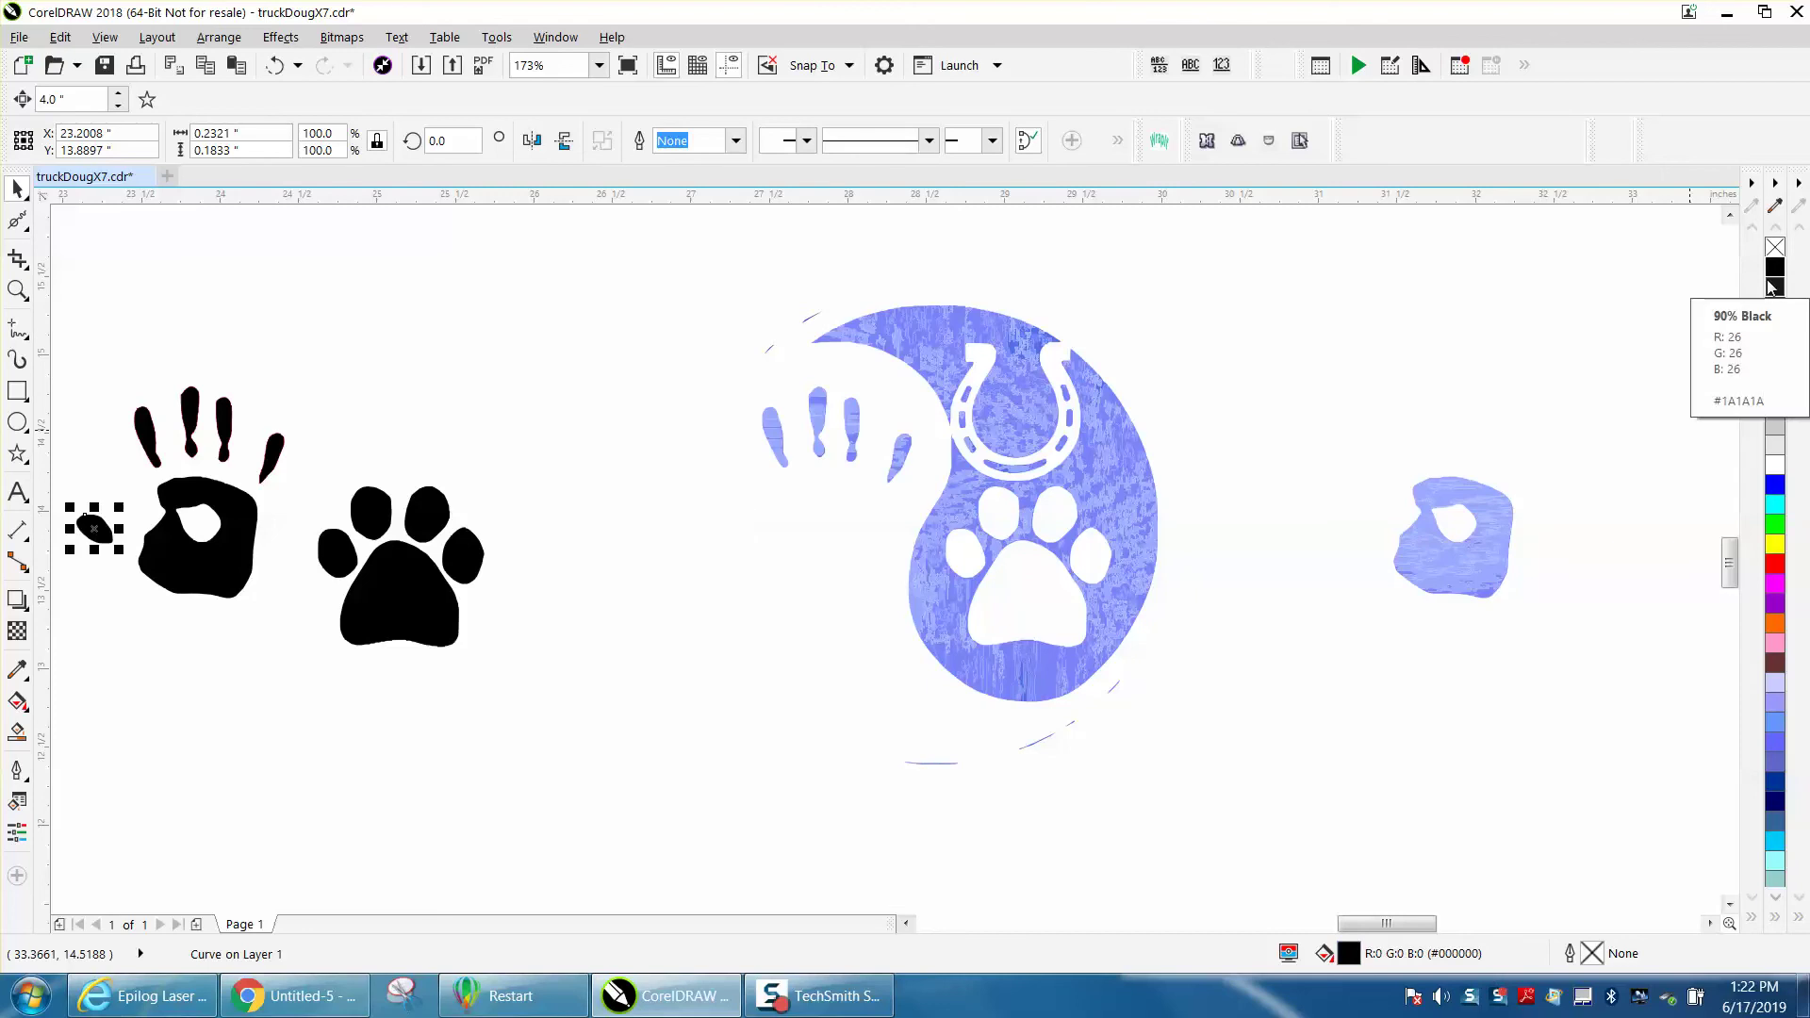
left_click(851, 594)
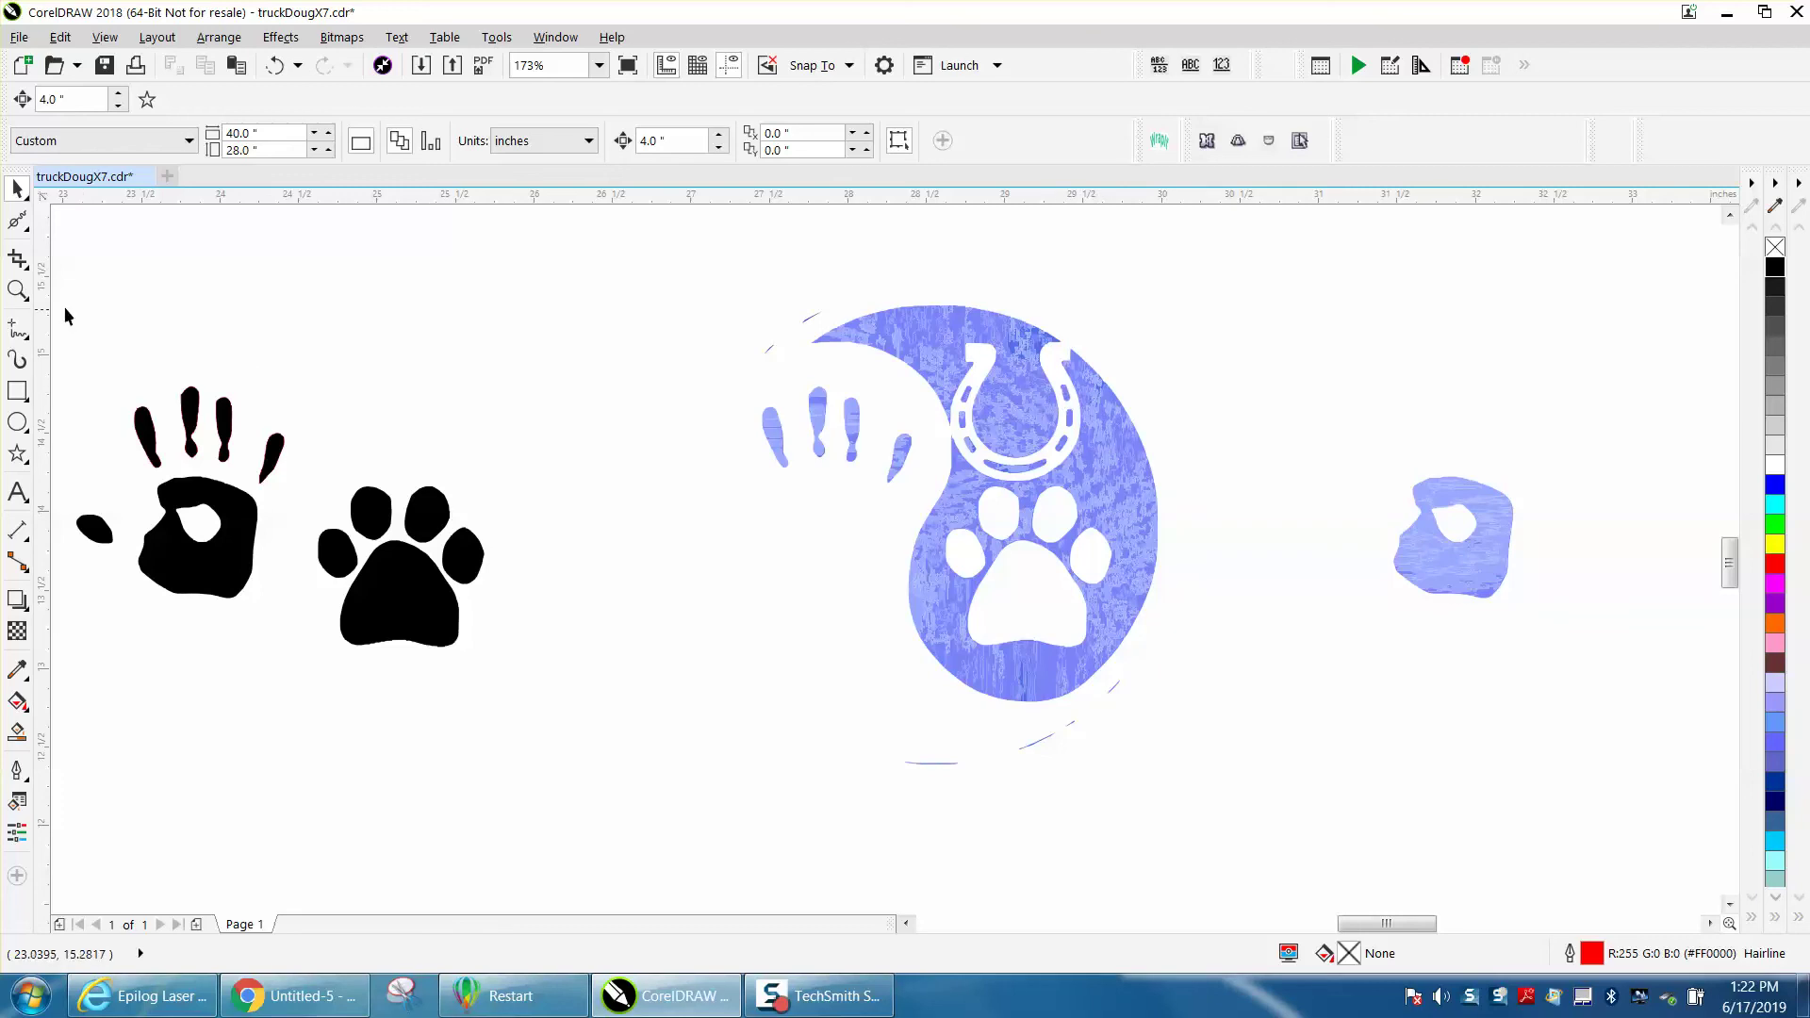
Step: Delete the stray slivers and the four blue finger shapes beside the upper part of the blue swirl
left_click(17, 290)
left_click_drag(906, 330, 1286, 569)
scroll(652, 588, "down", 5)
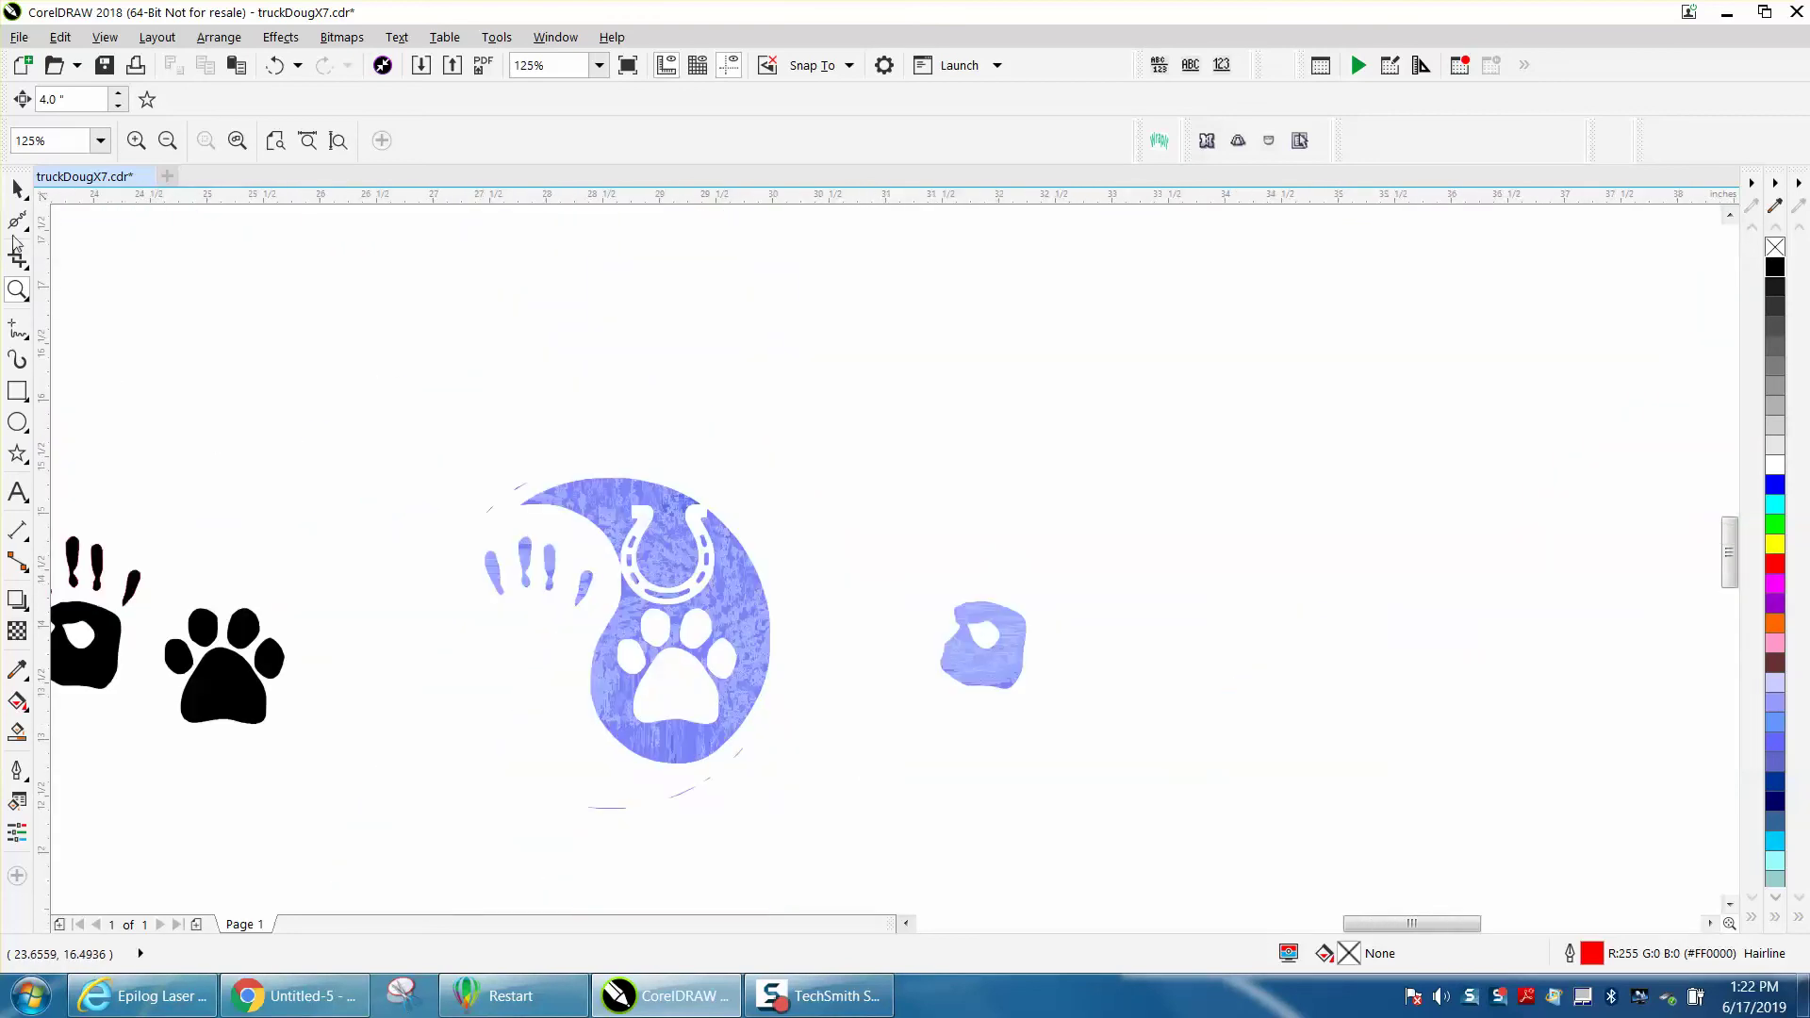
left_click(17, 191)
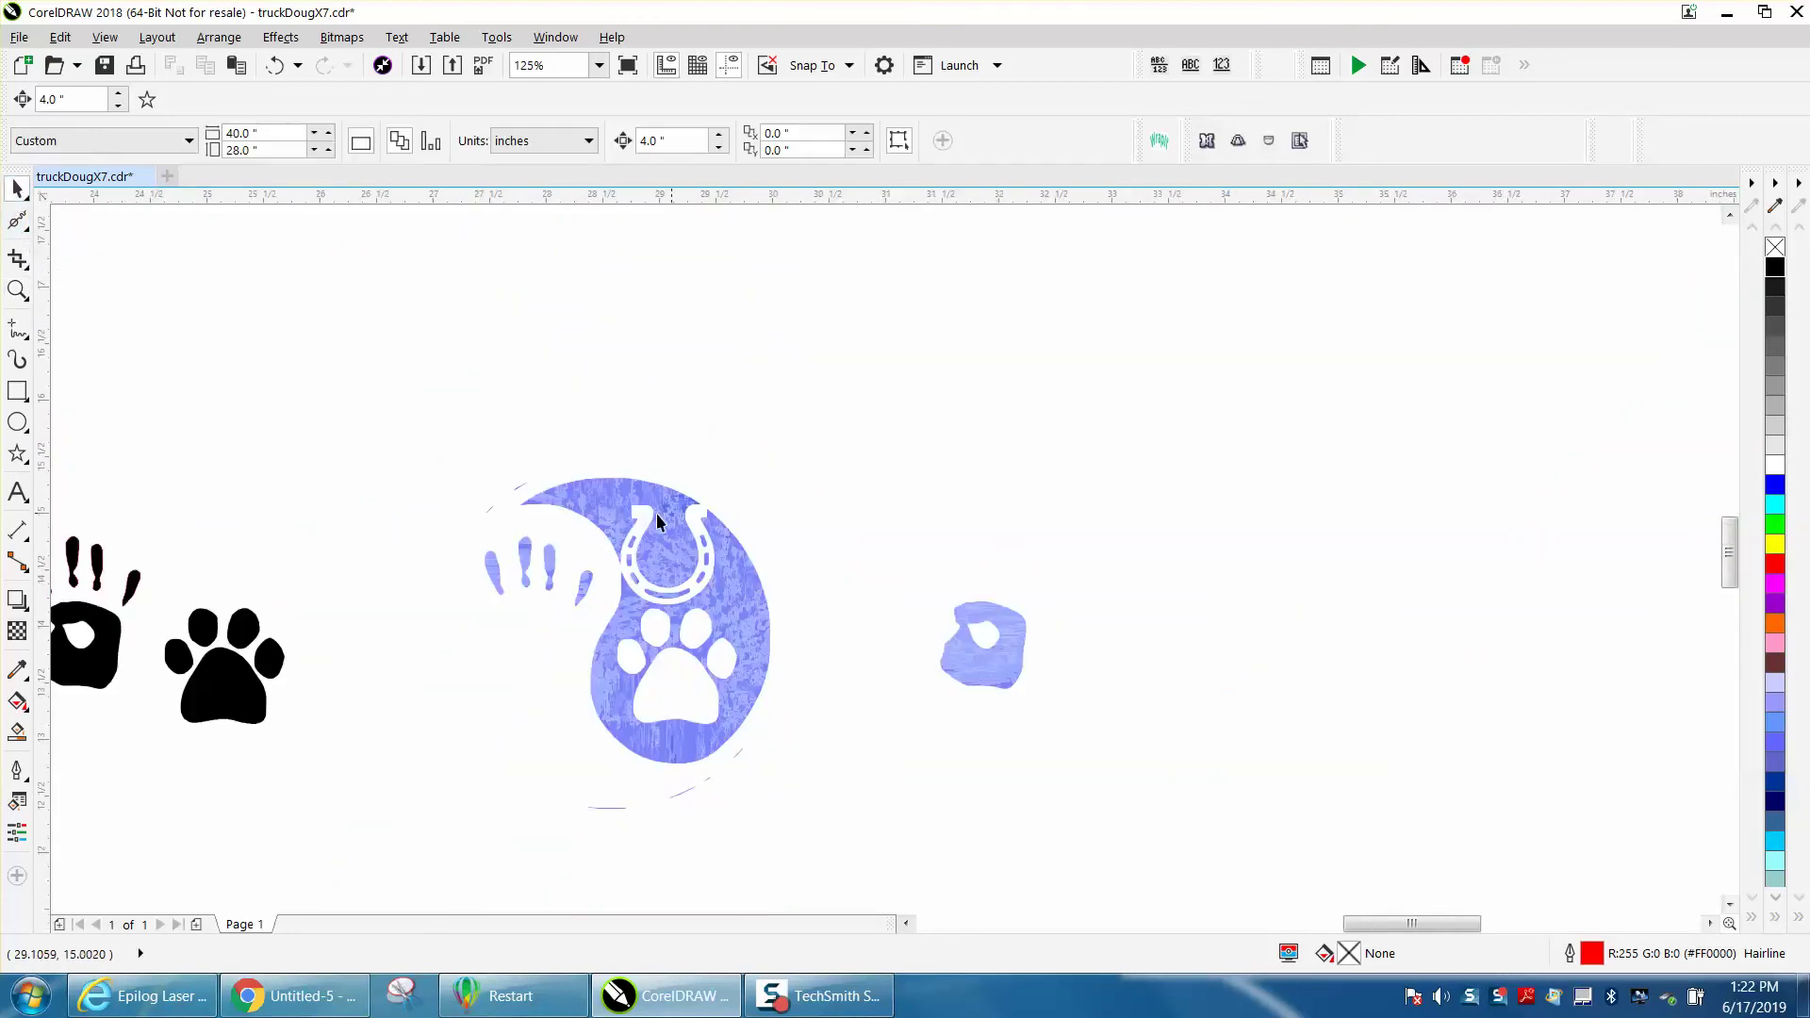
left_click(17, 290)
left_click_drag(600, 496, 883, 661)
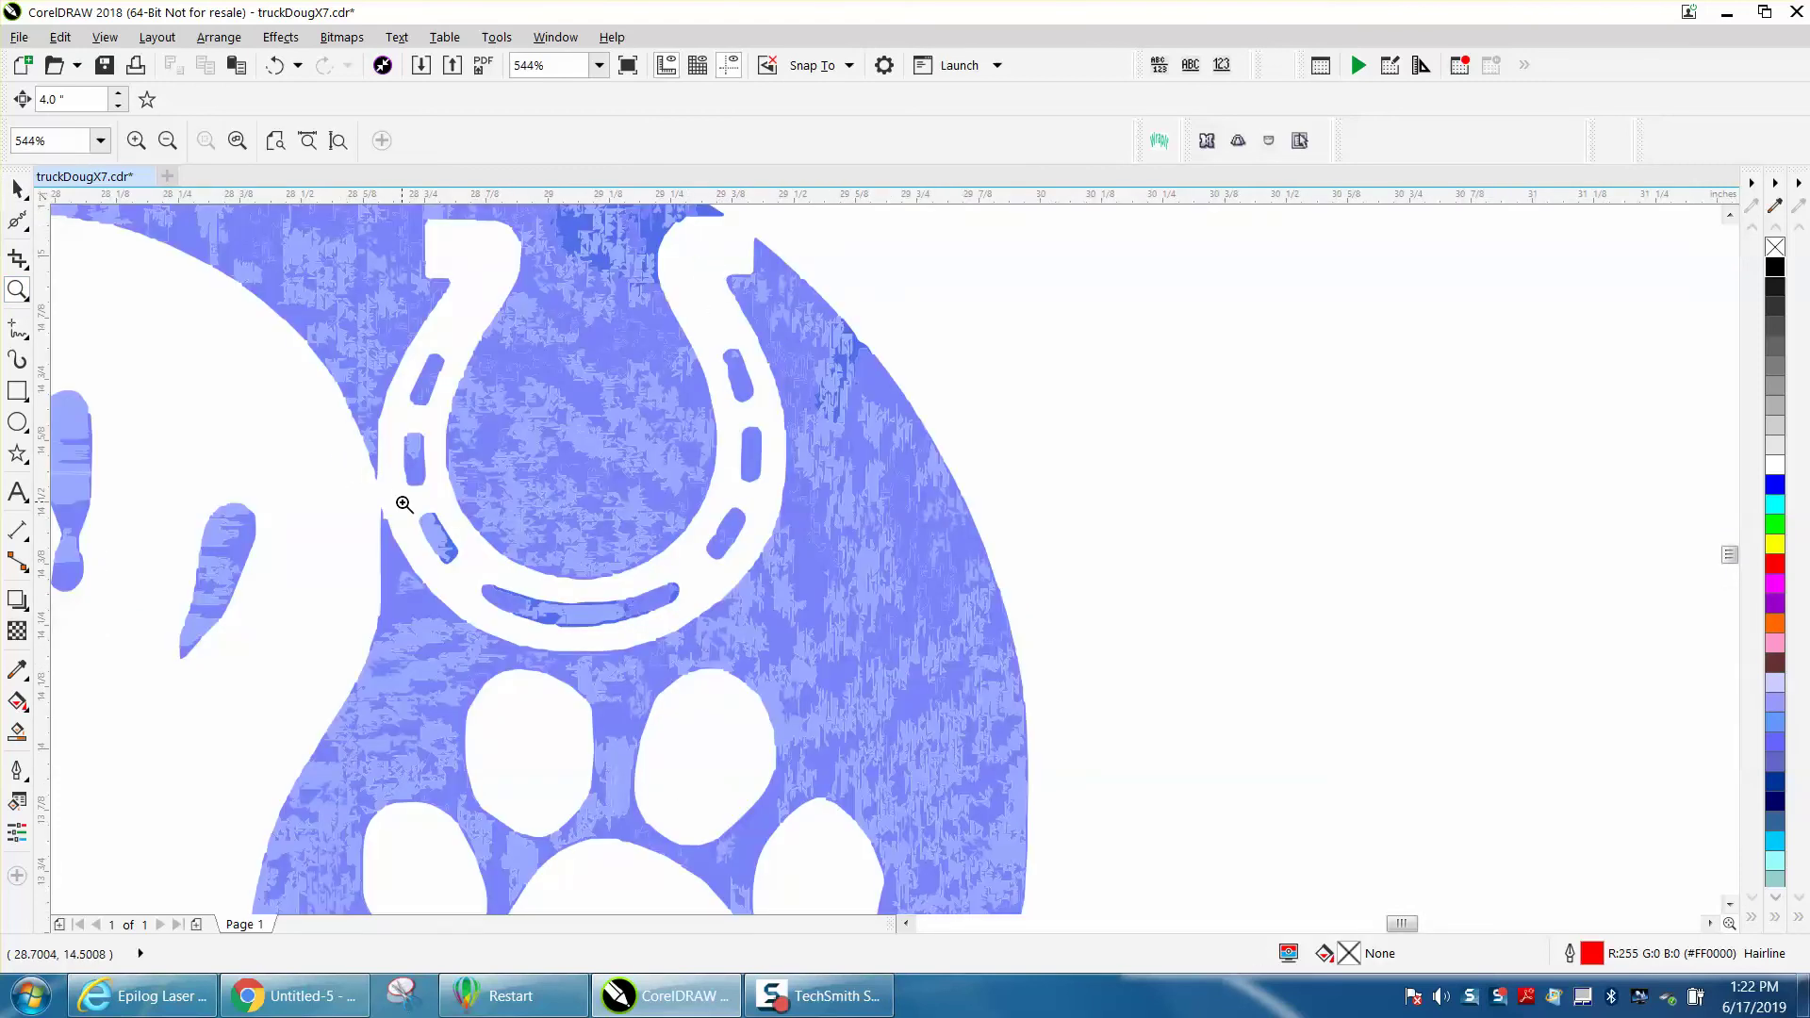
scroll(558, 521, "down", 2)
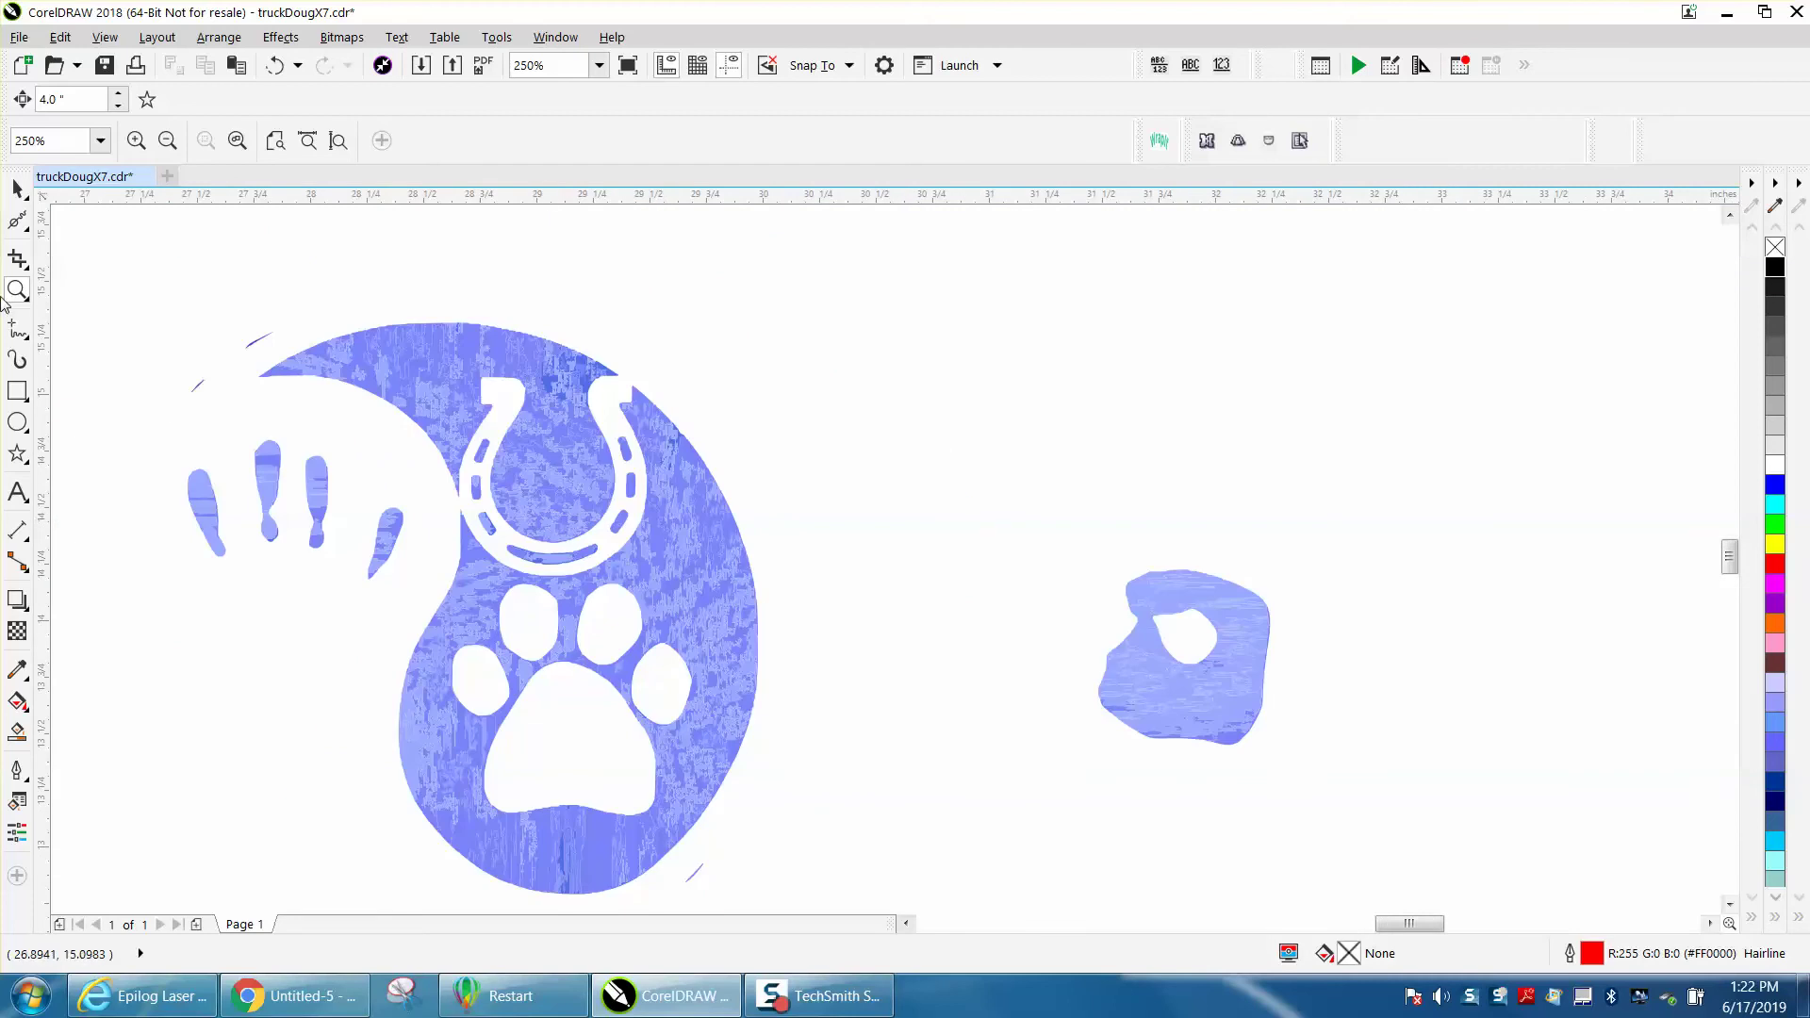
left_click(17, 189)
left_click(441, 382)
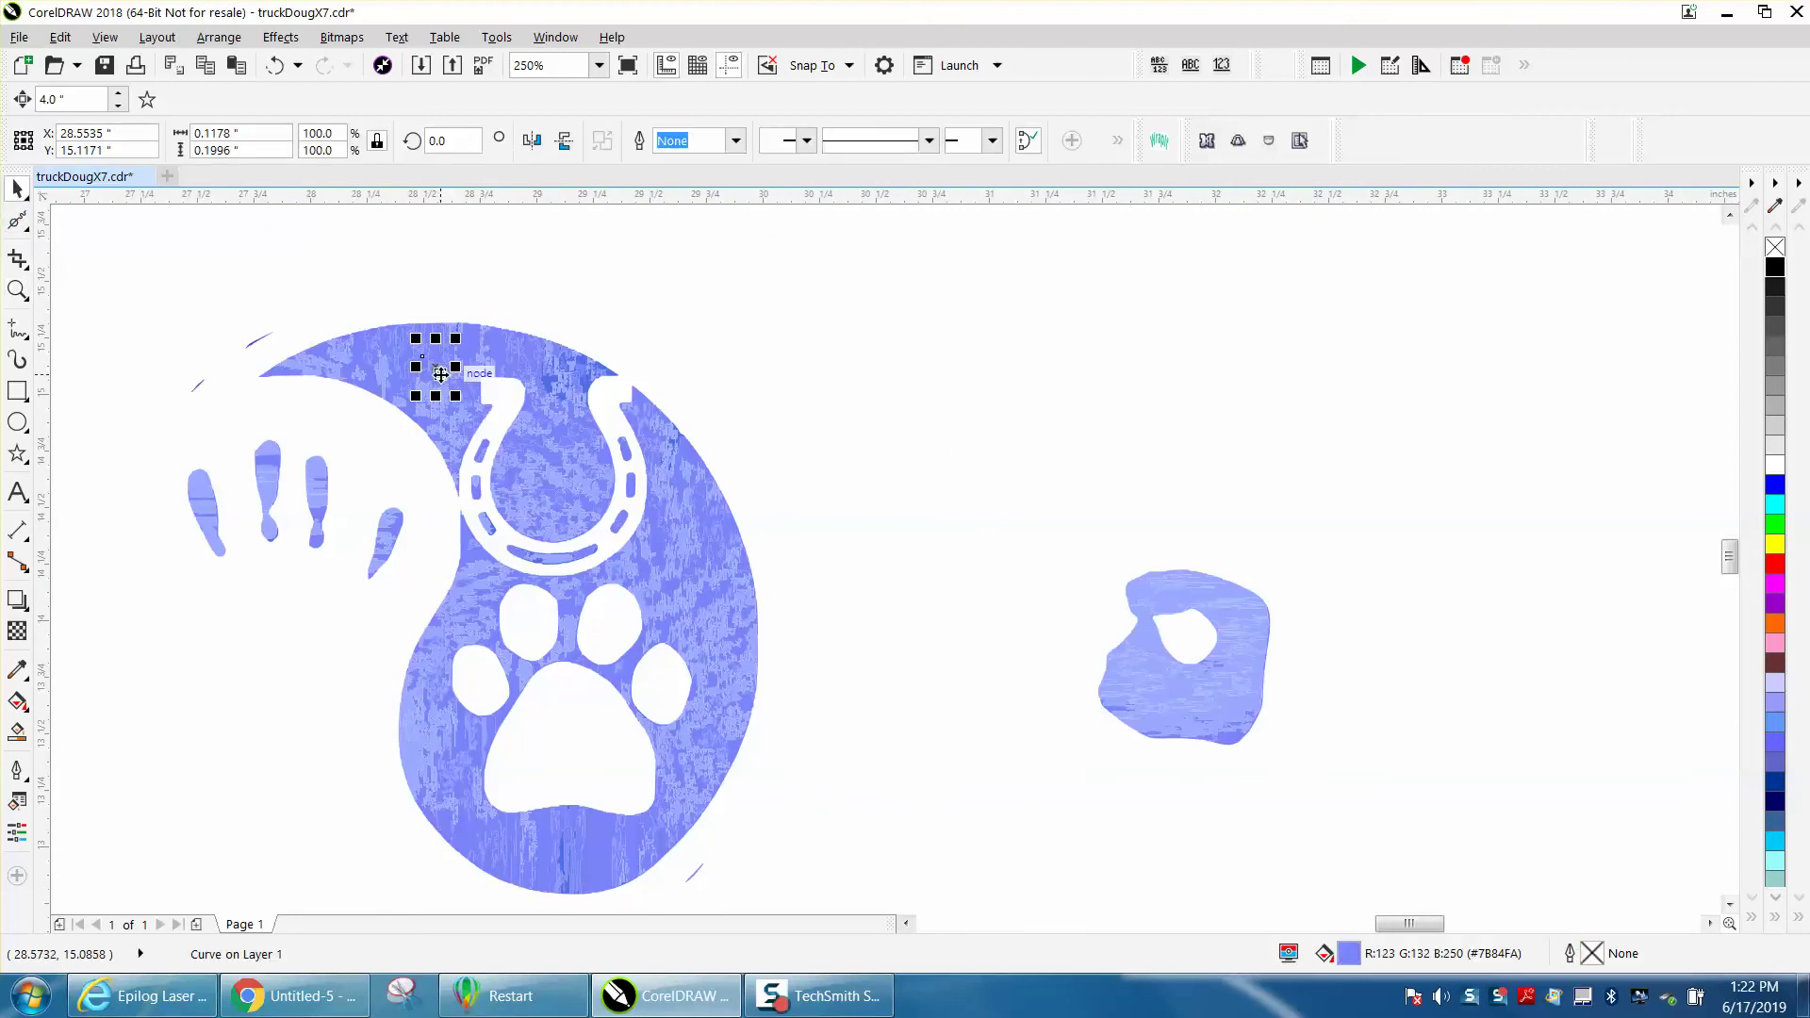
left_click(259, 344)
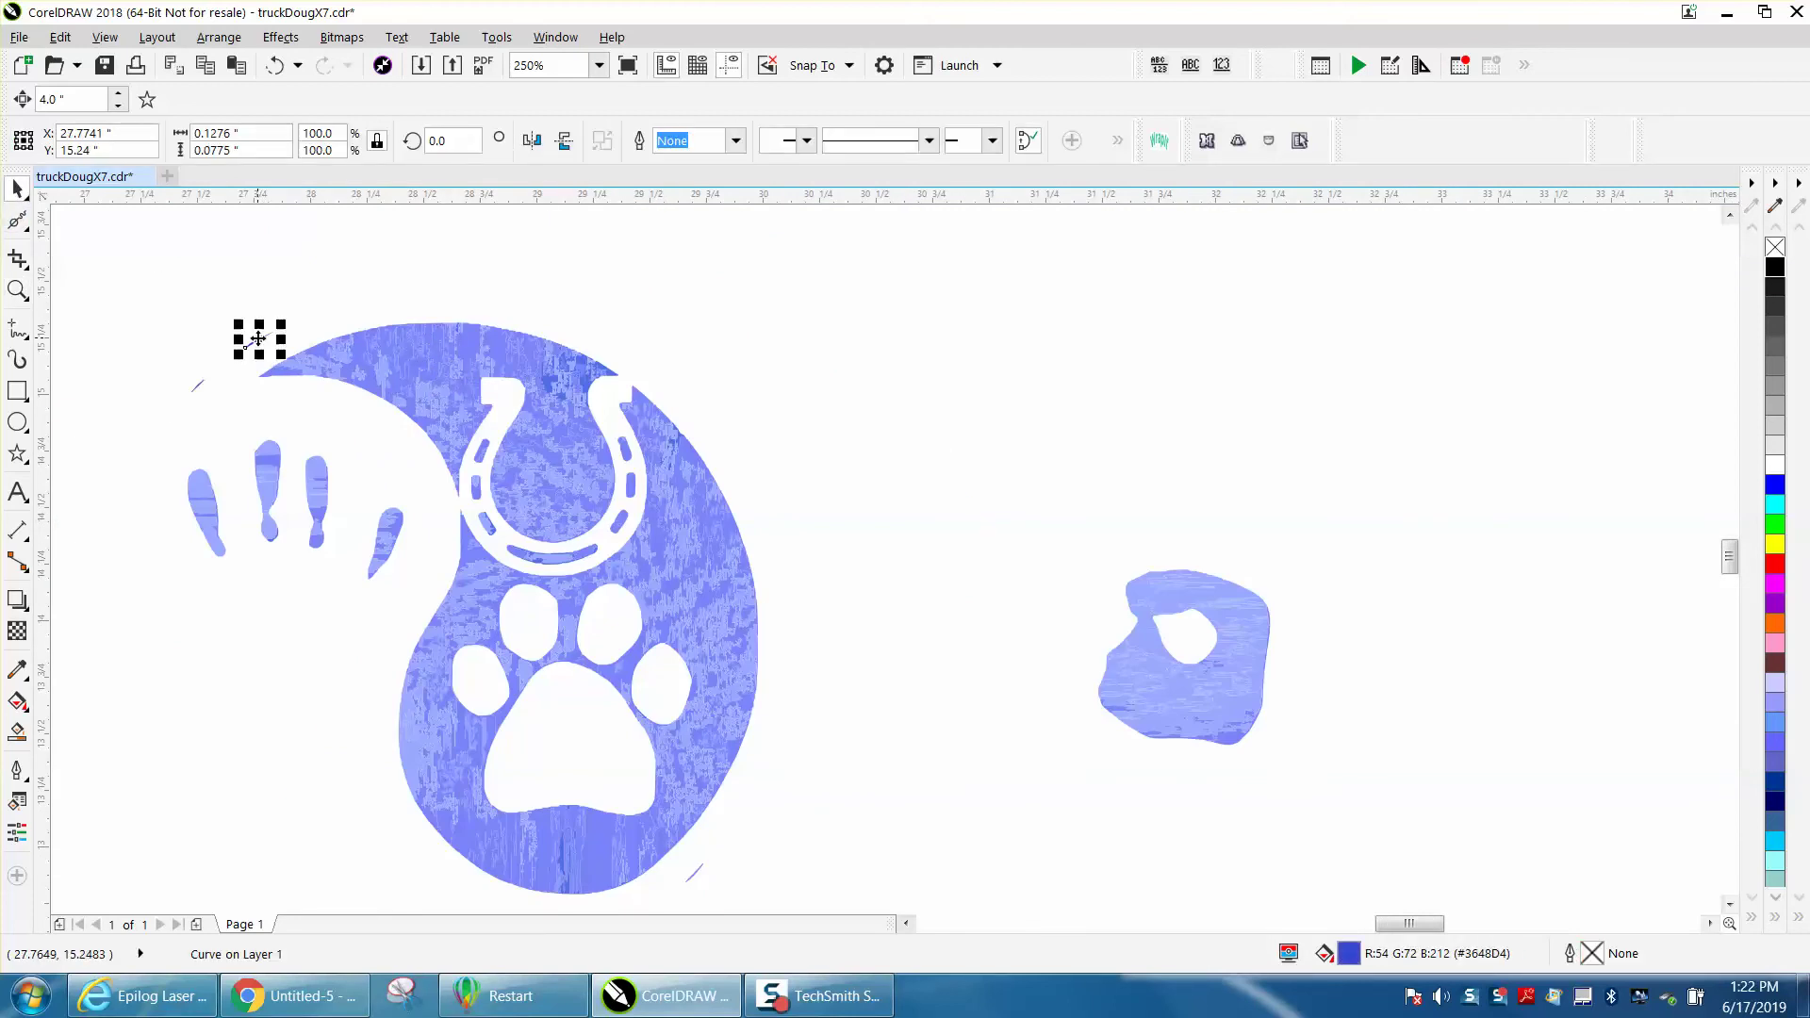
left_click(163, 350)
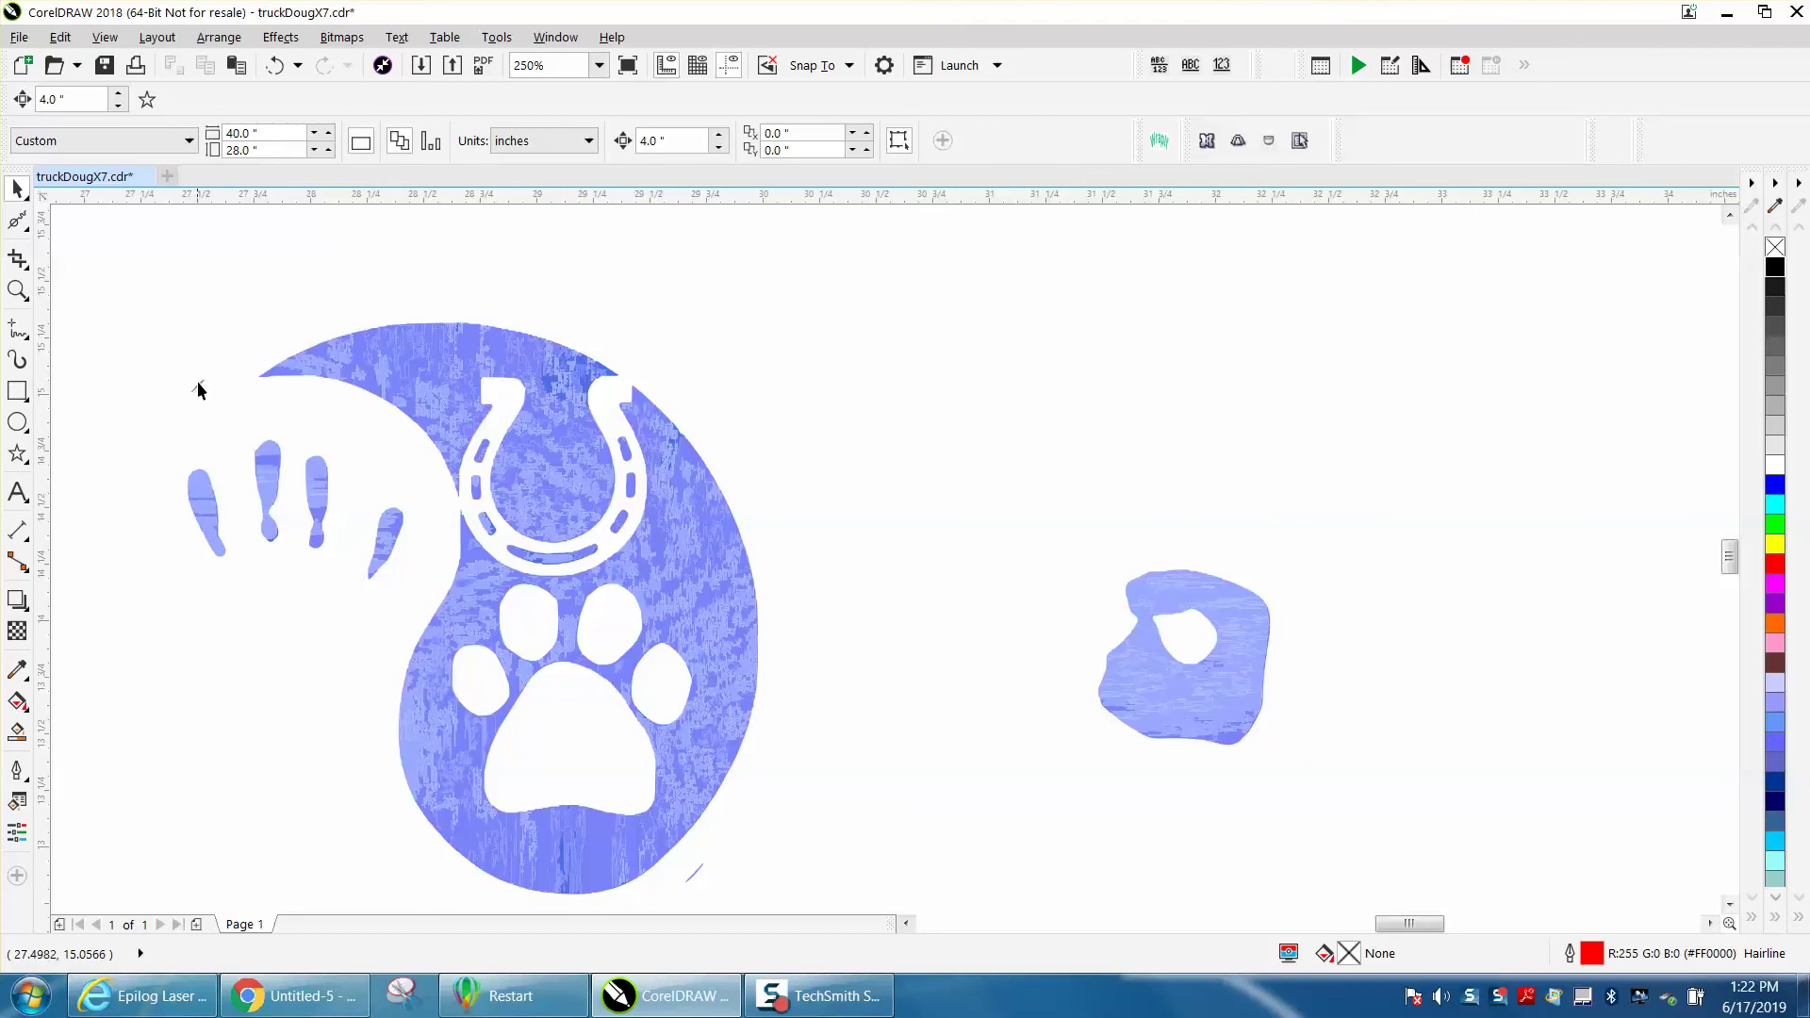
left_click_drag(148, 430, 410, 585)
Step: Delete the blue texture pieces enclosed by a selection around the white paw print
left_click(510, 615)
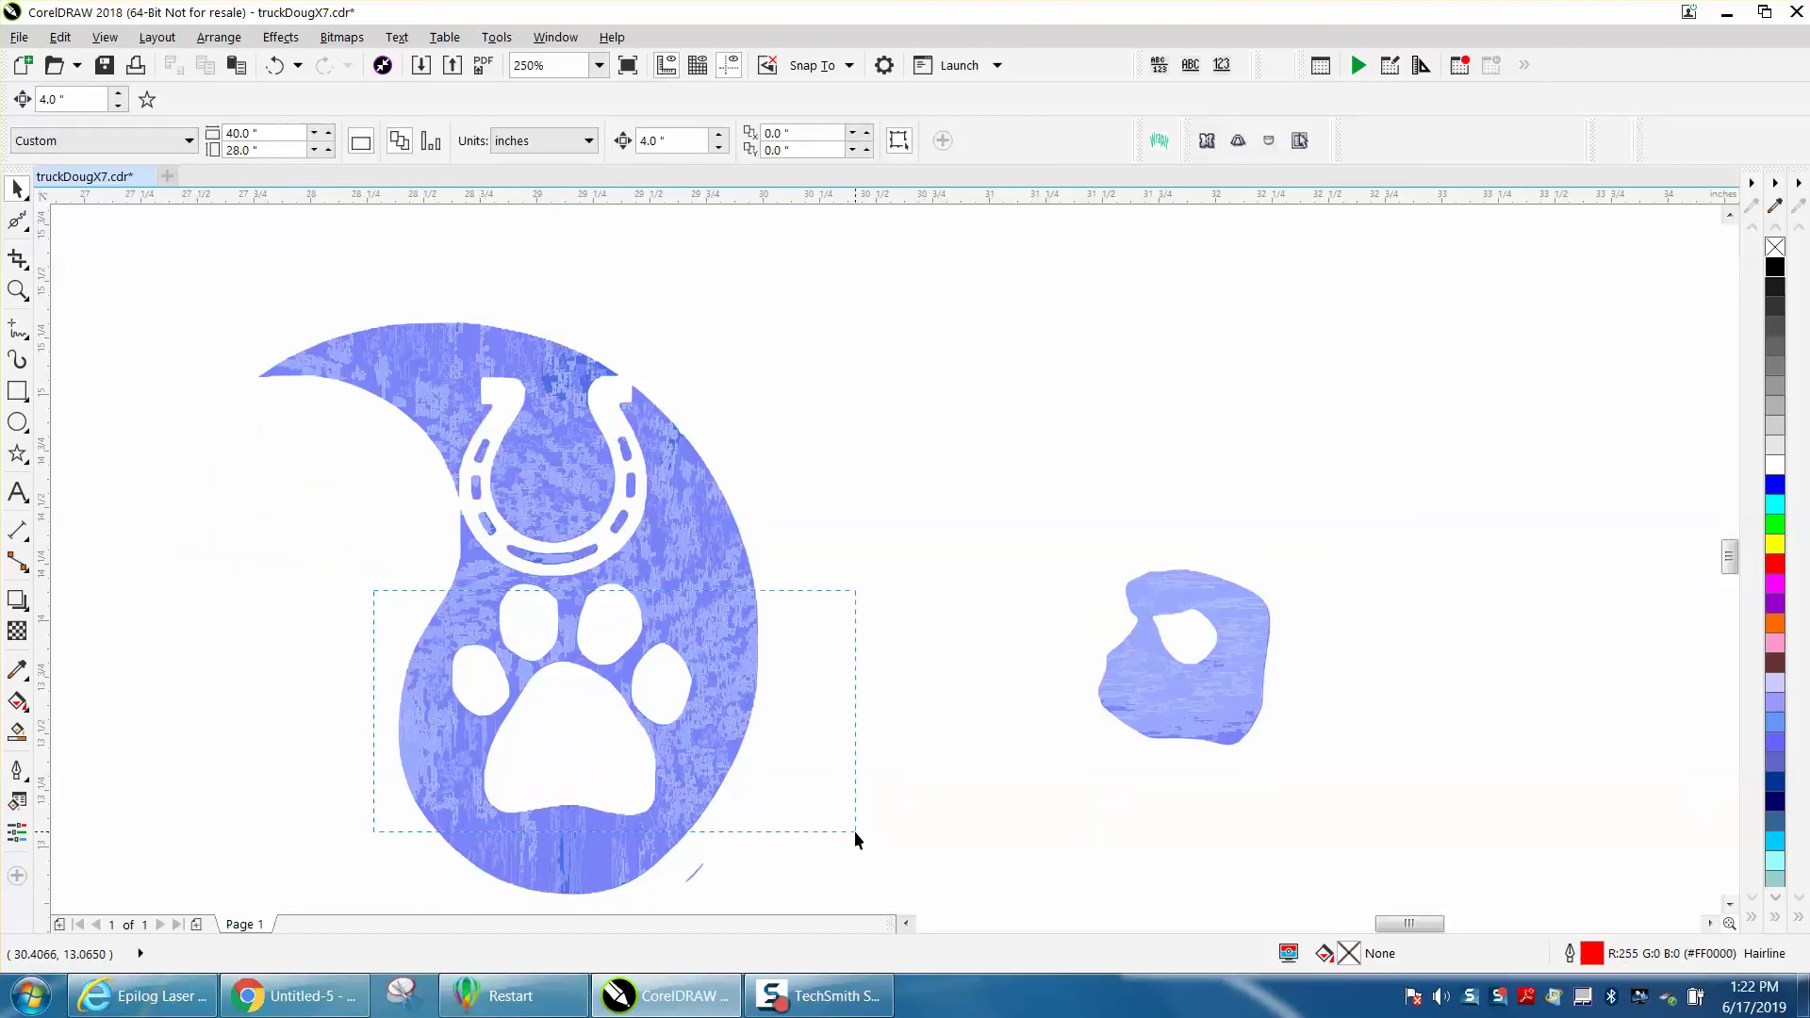
left_click_drag(855, 833, 855, 833)
key("Delete")
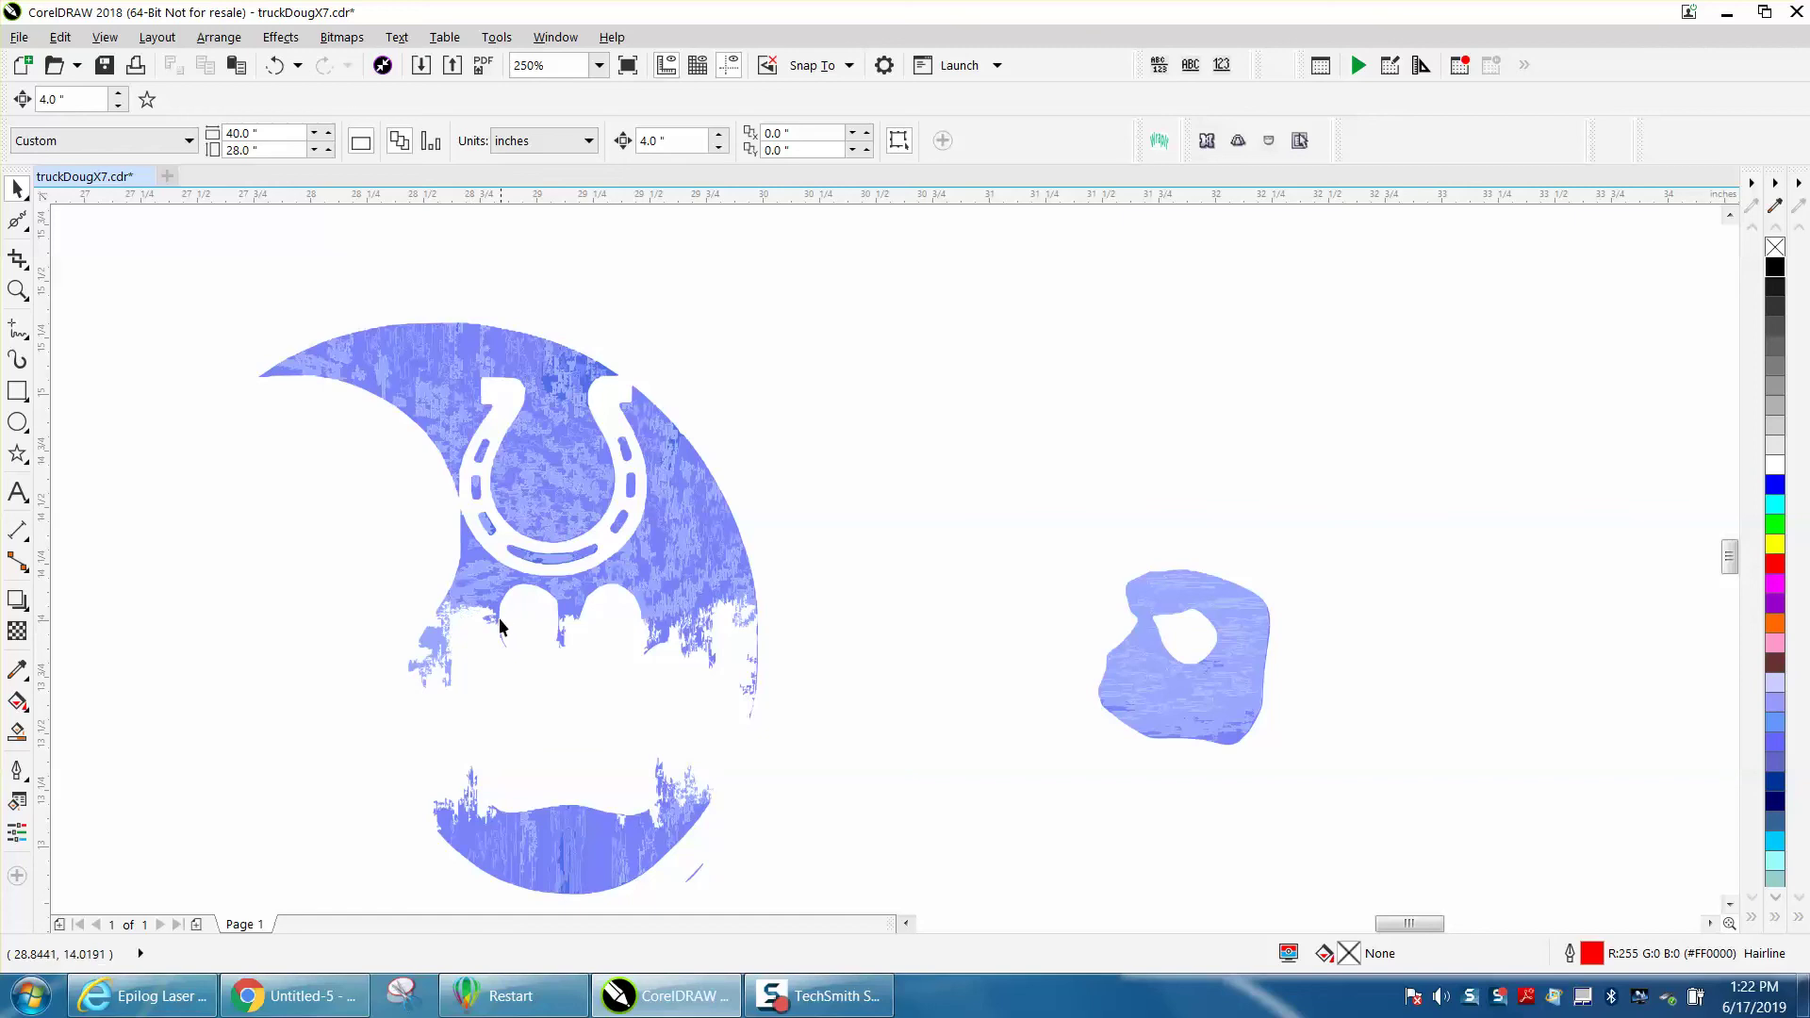
Step: Select the horseshoe part of the blue artwork and crop it to an area of about 2.47 by 1.51 inches
left_click(17, 258)
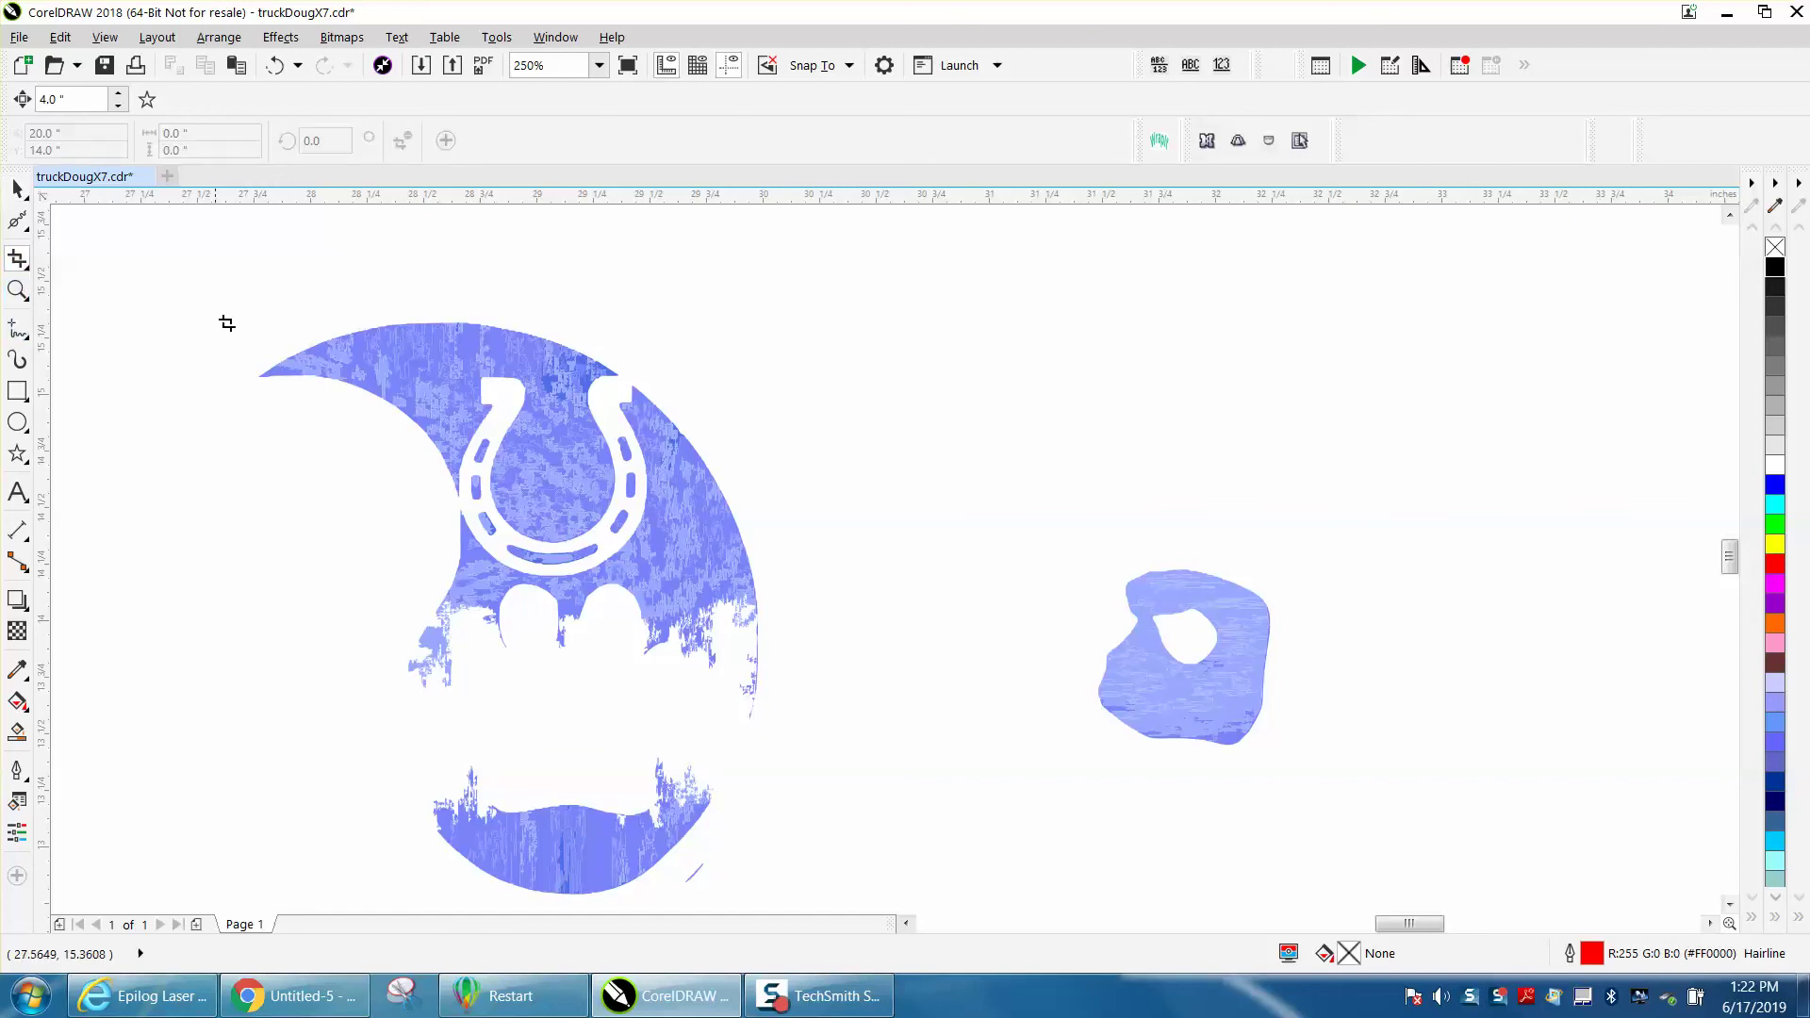
left_click(17, 193)
left_click(414, 373)
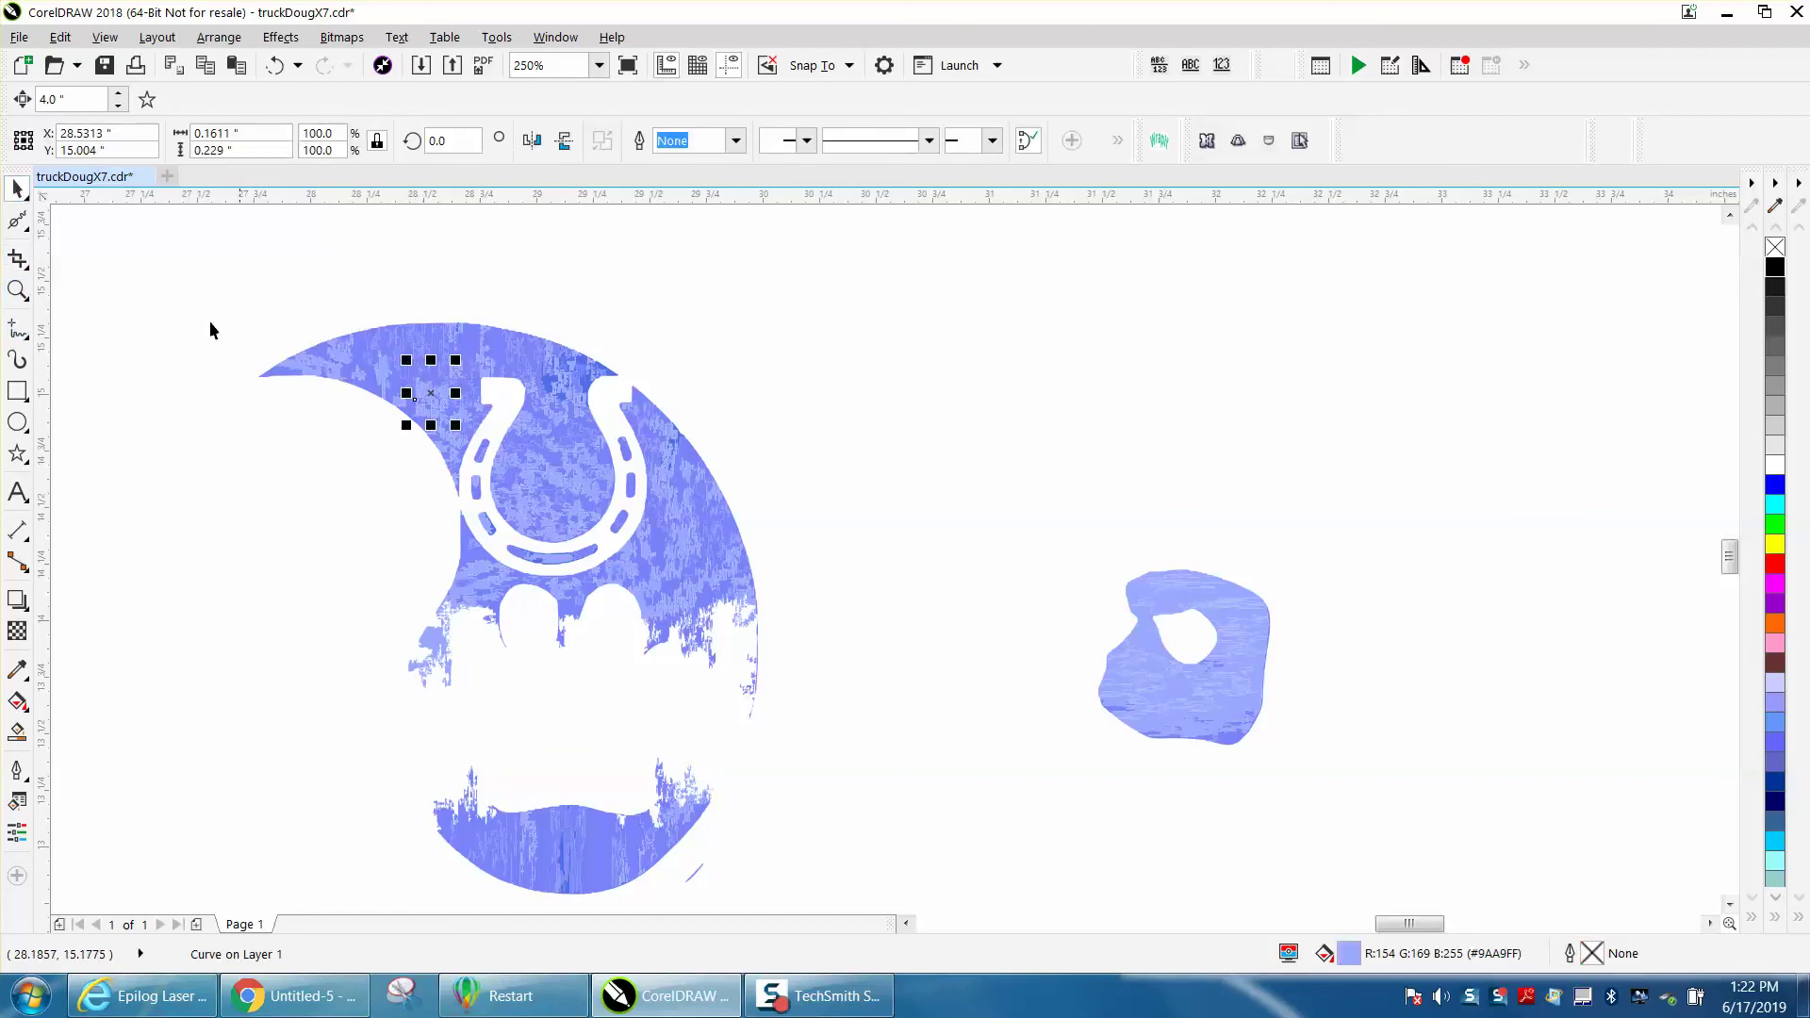
left_click_drag(826, 675, 873, 715)
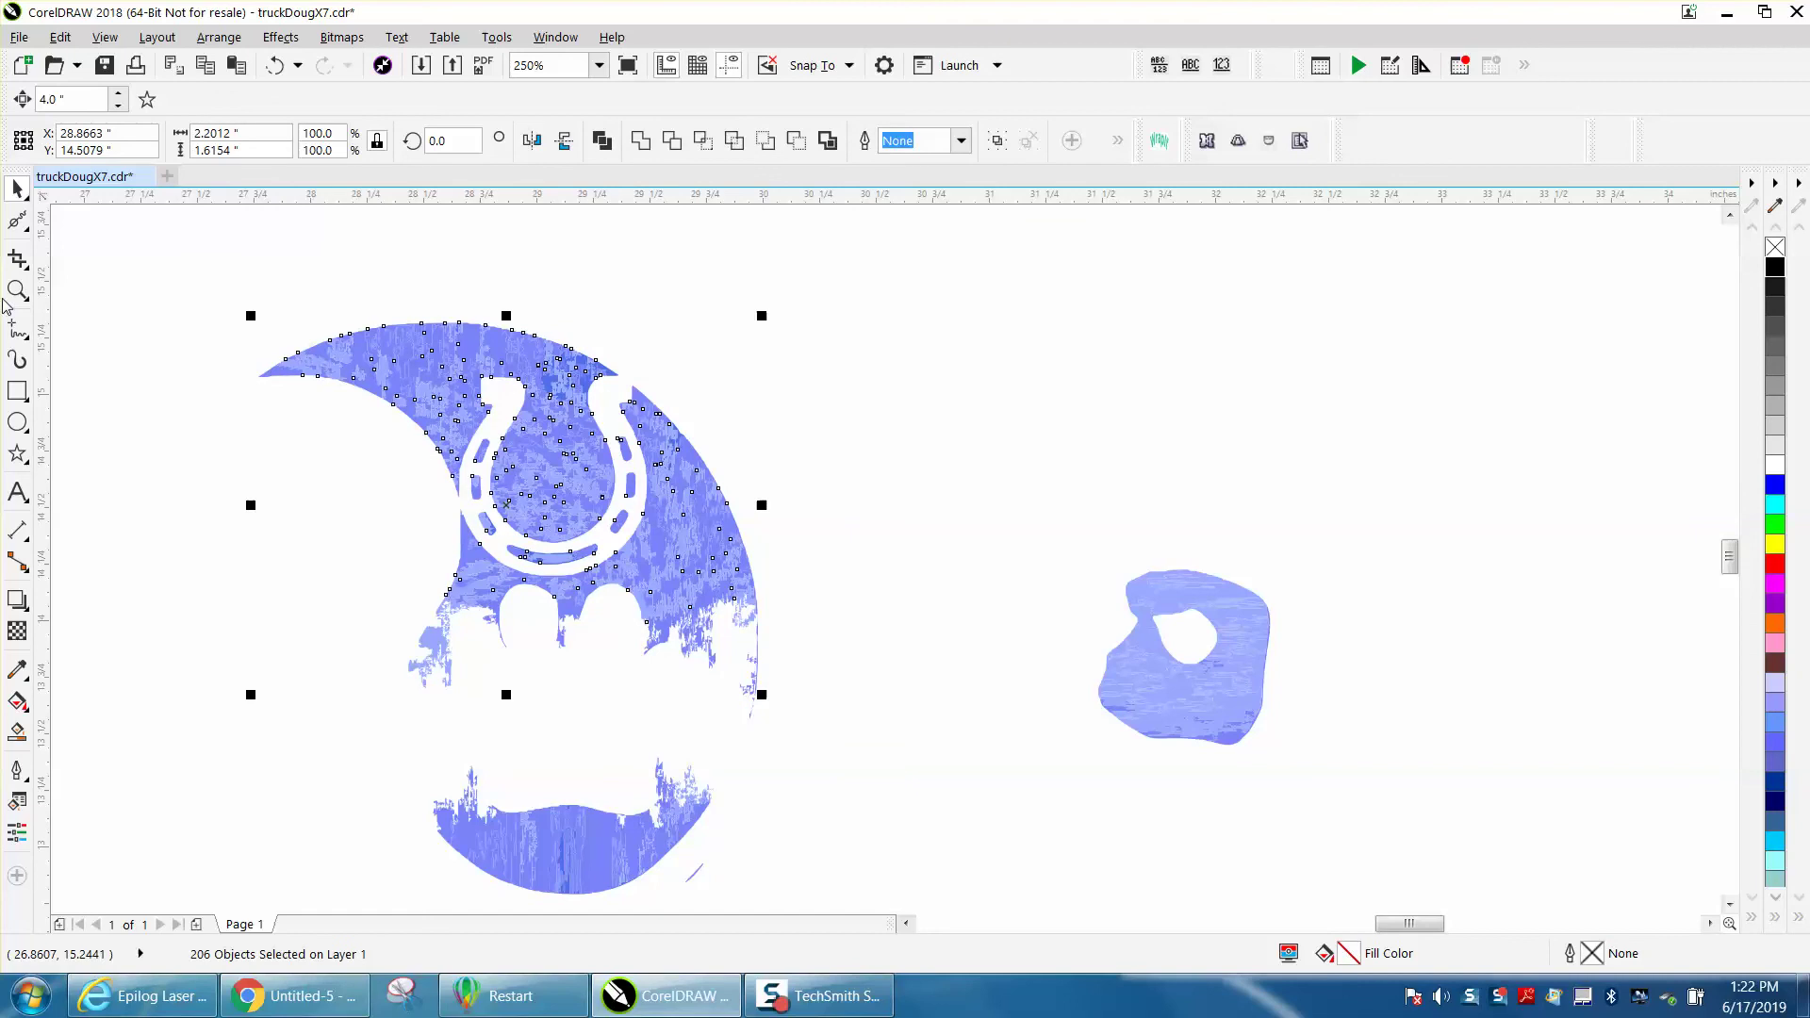
left_click(16, 258)
left_click_drag(238, 314, 793, 649)
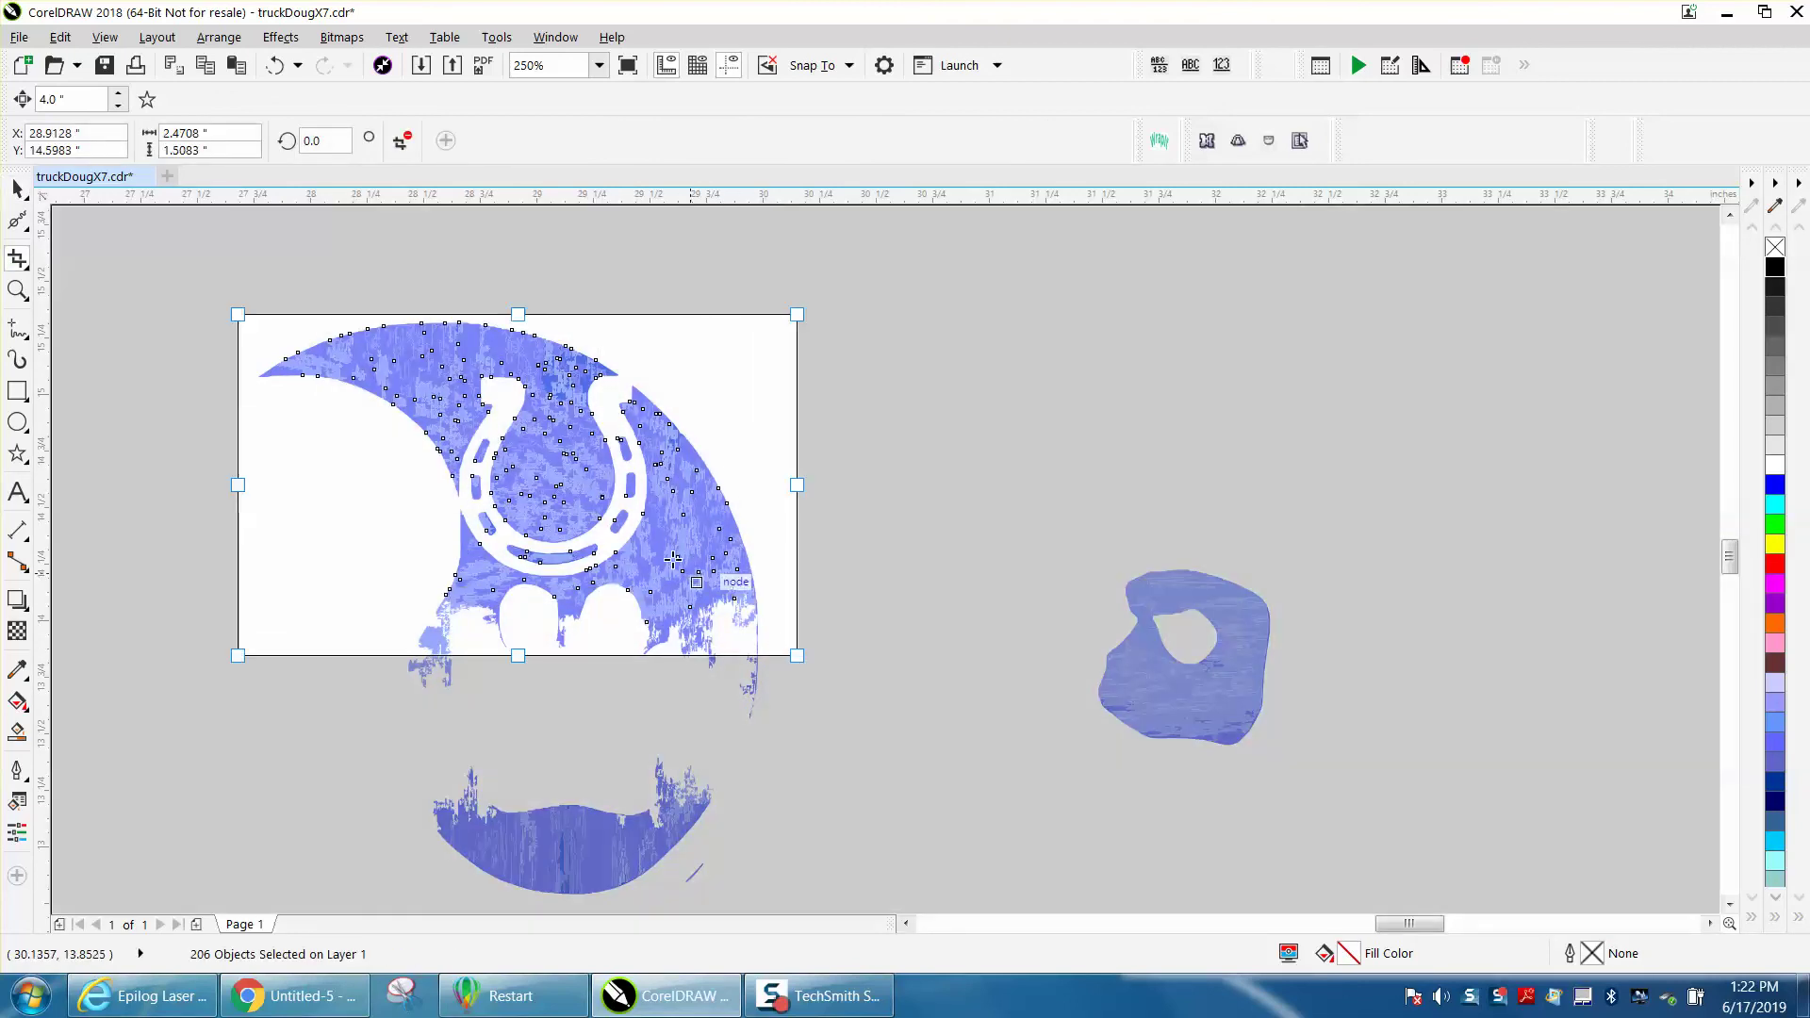
double_click(647, 538)
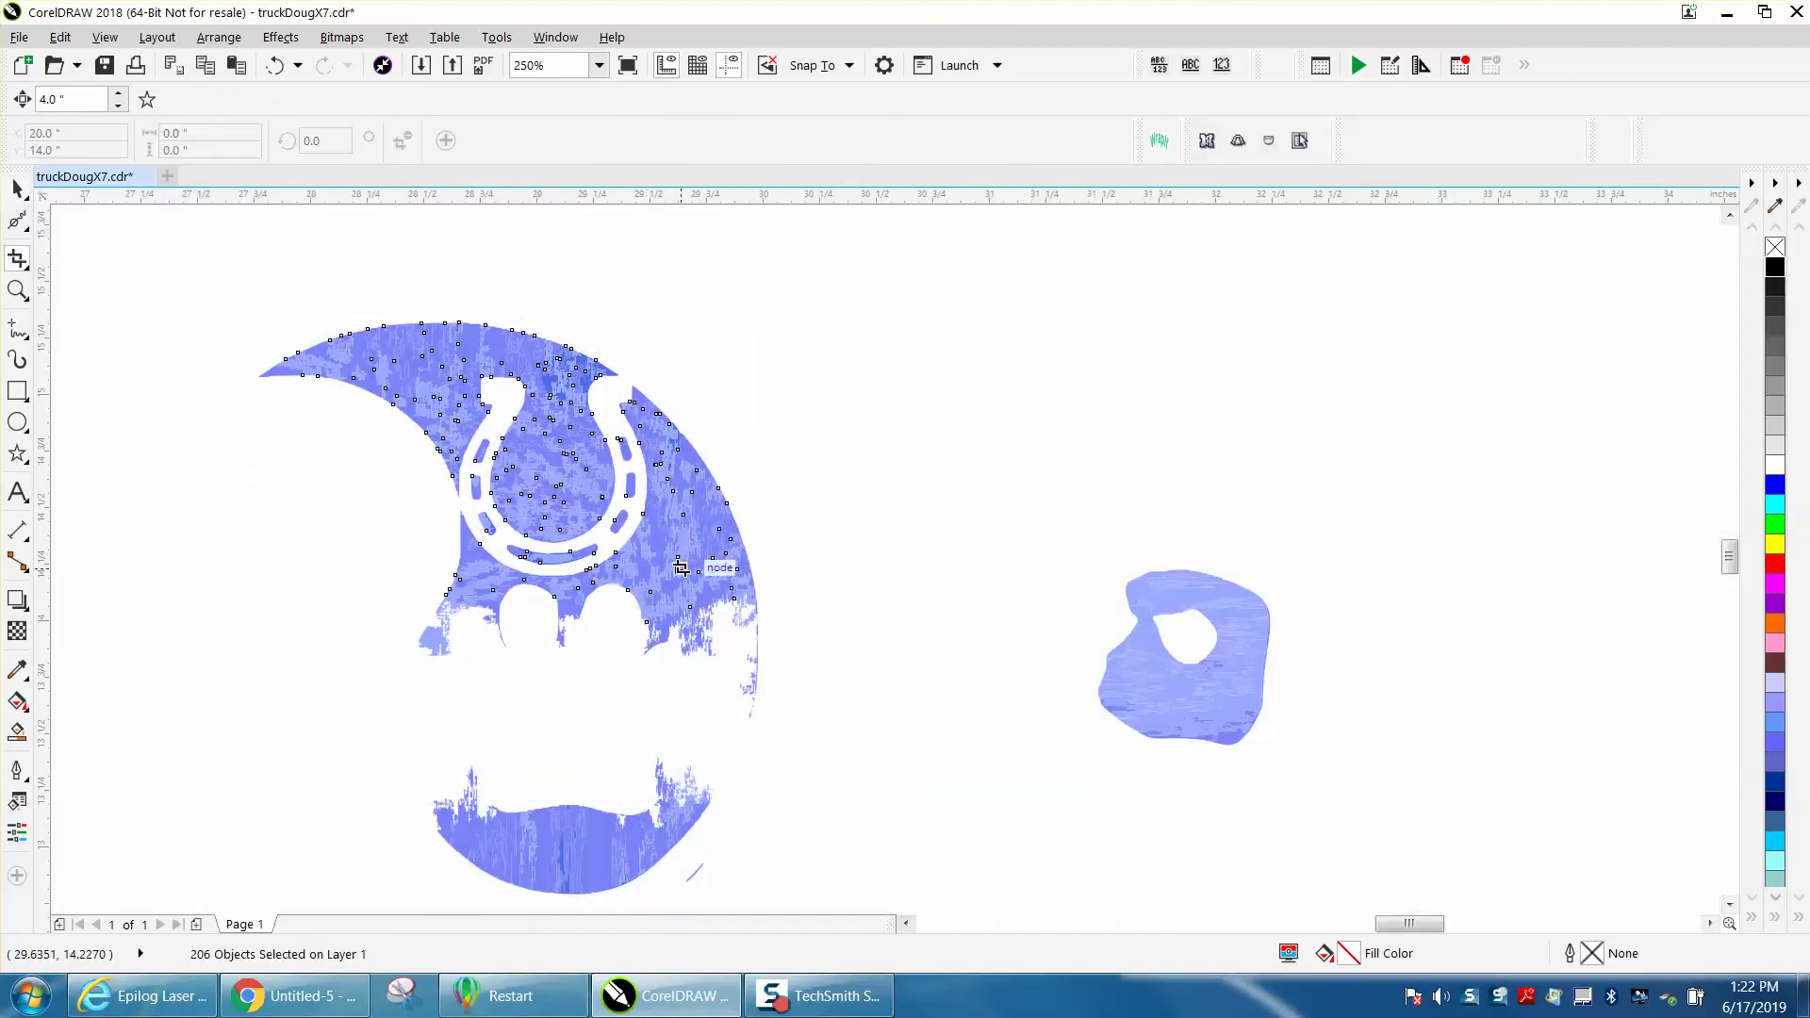
Step: Try moving the cropped horseshoe artwork to the right and undo the move
left_click(17, 188)
left_click_drag(553, 482, 829, 465)
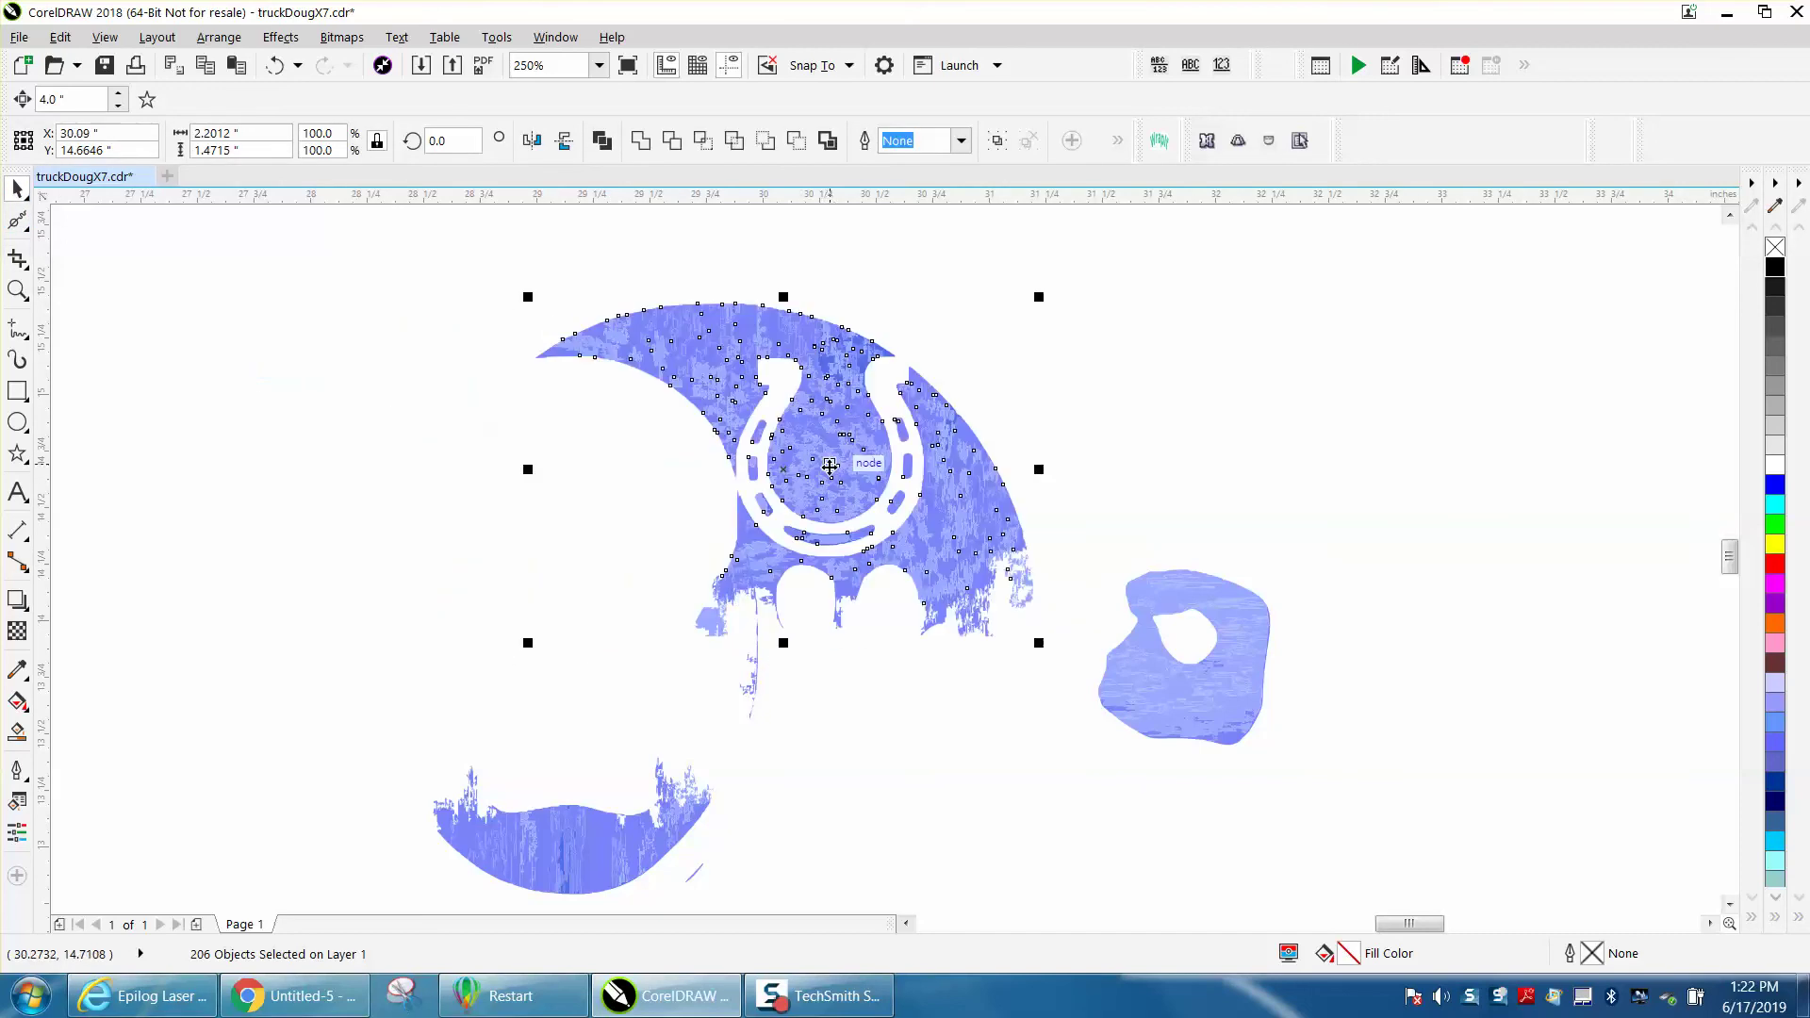
left_click(274, 65)
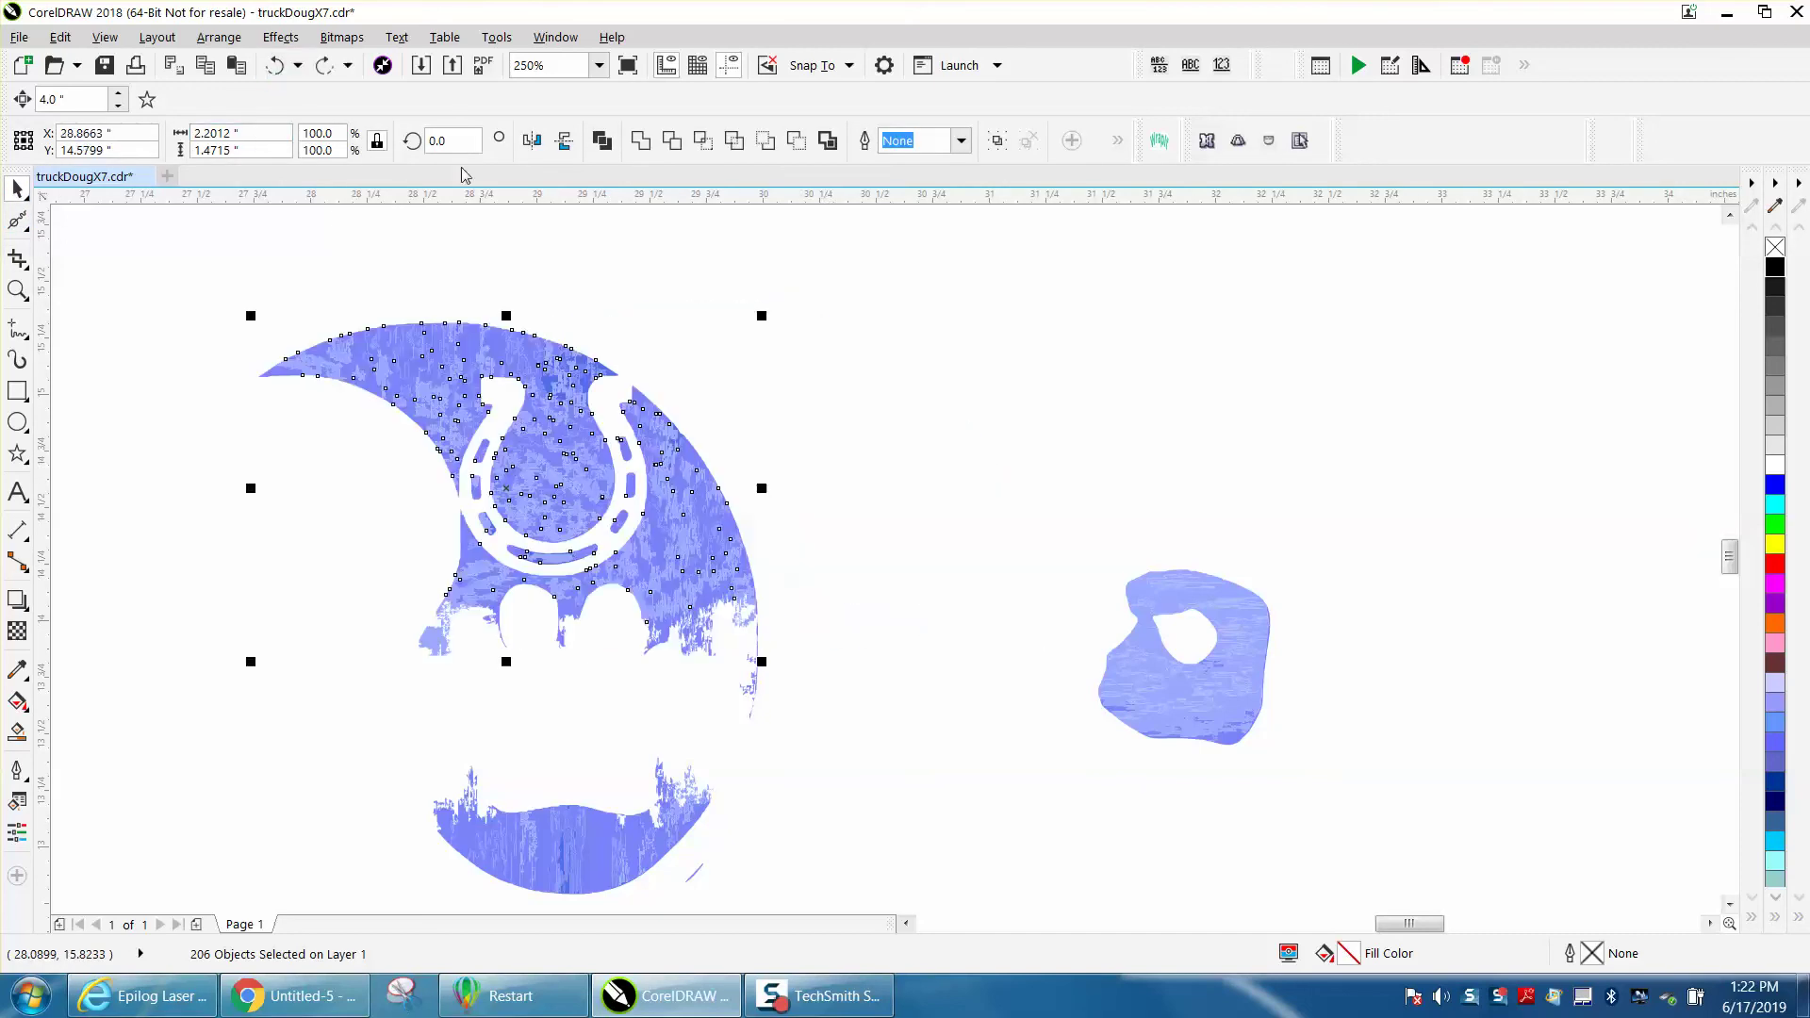
Step: Create a boundary outline around the cropped horseshoe artwork and move it 4 inches right of the original
left_click(829, 141)
scroll(581, 459, "down", 1)
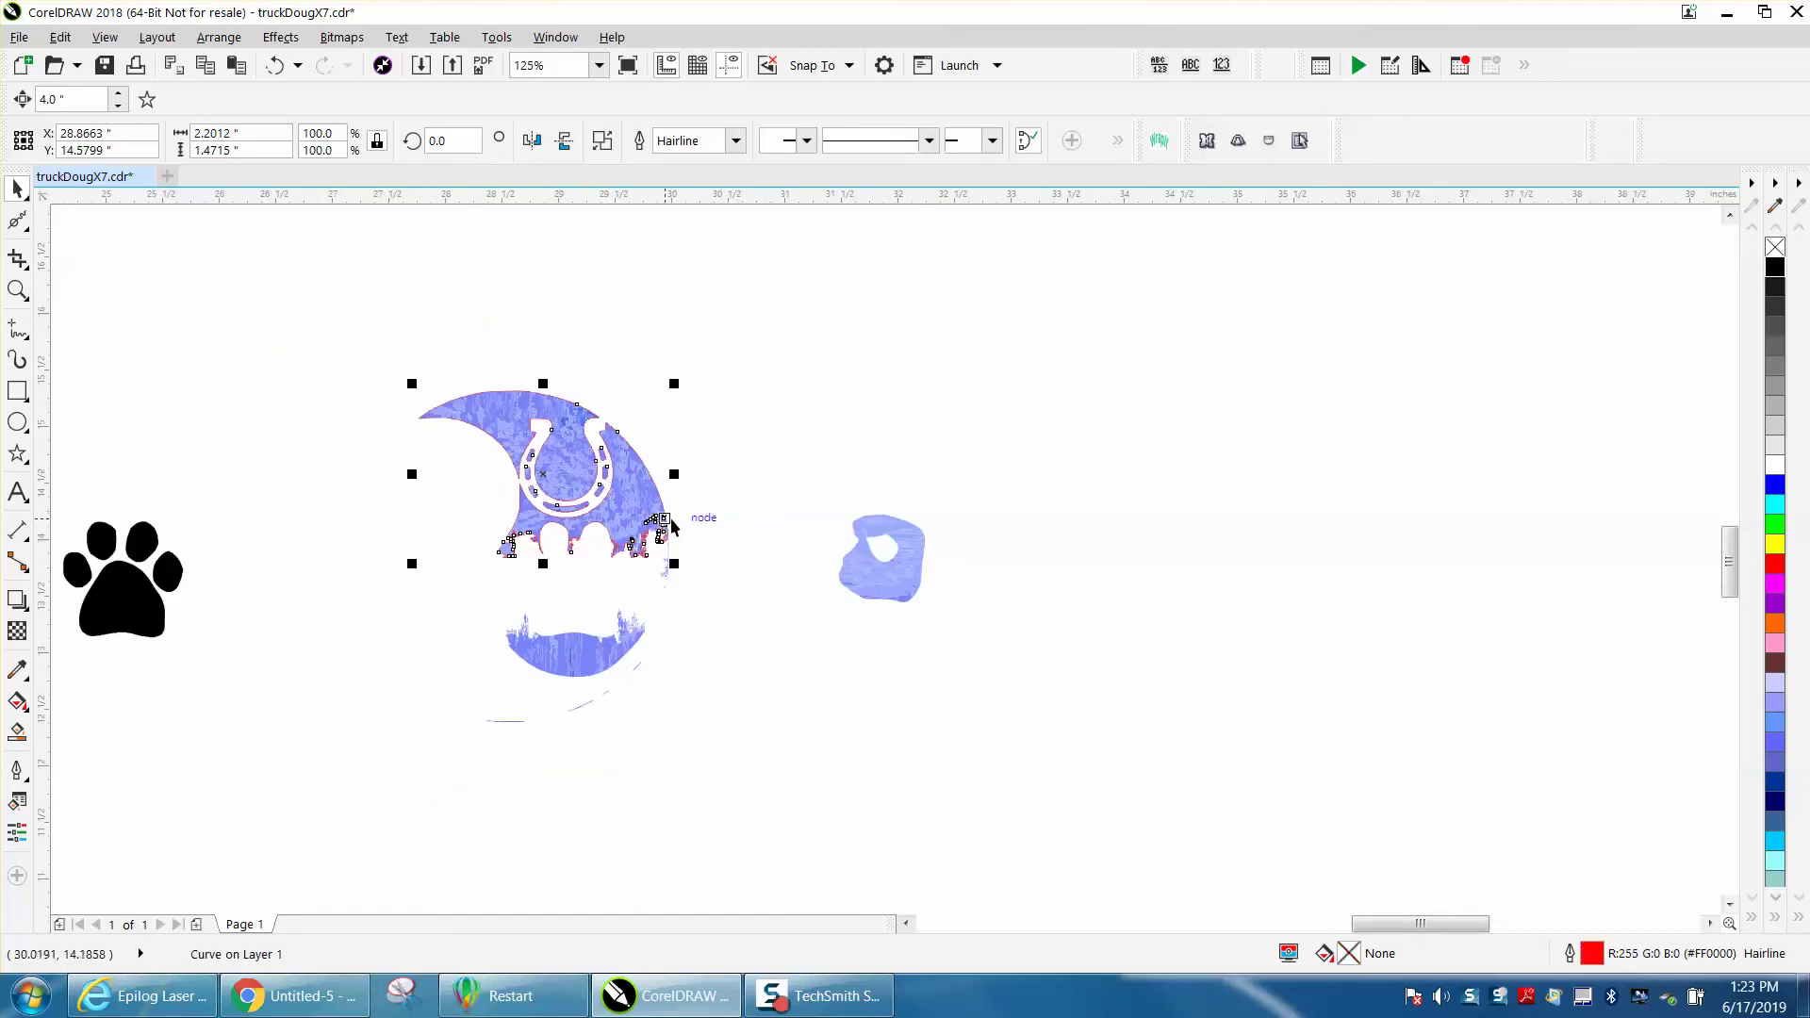
key("Left")
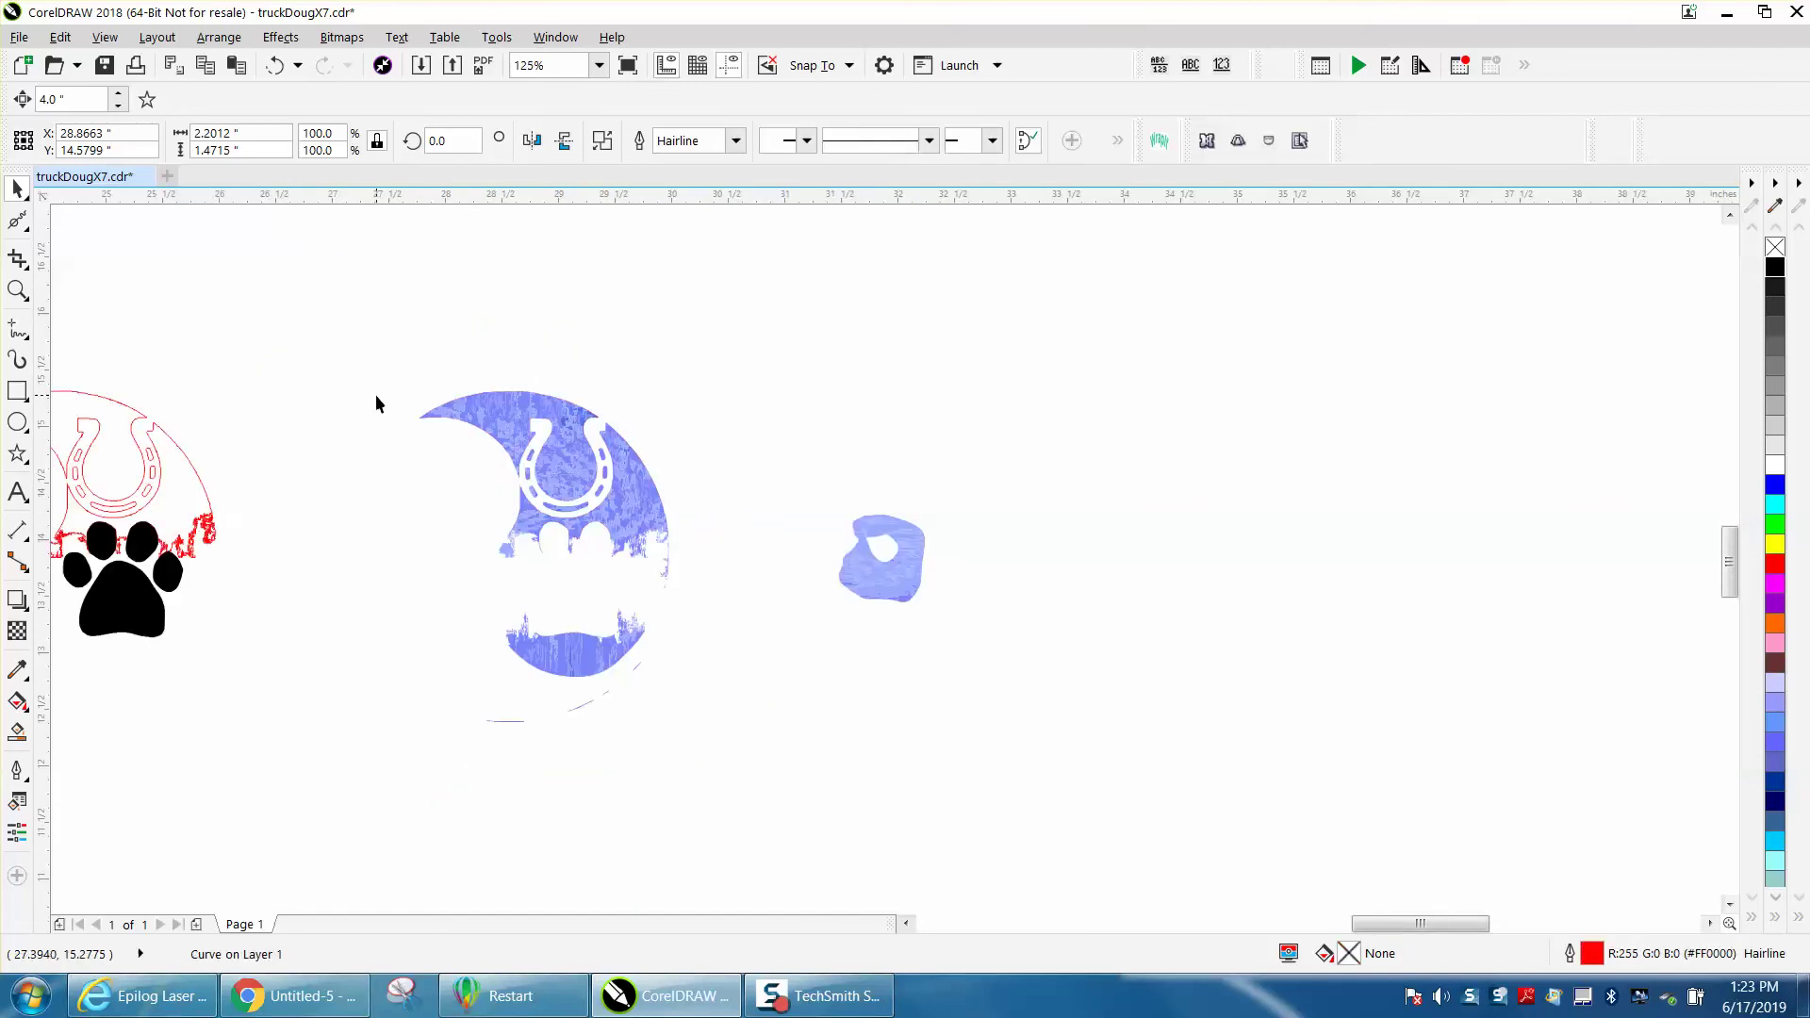
key("Right")
key("Right")
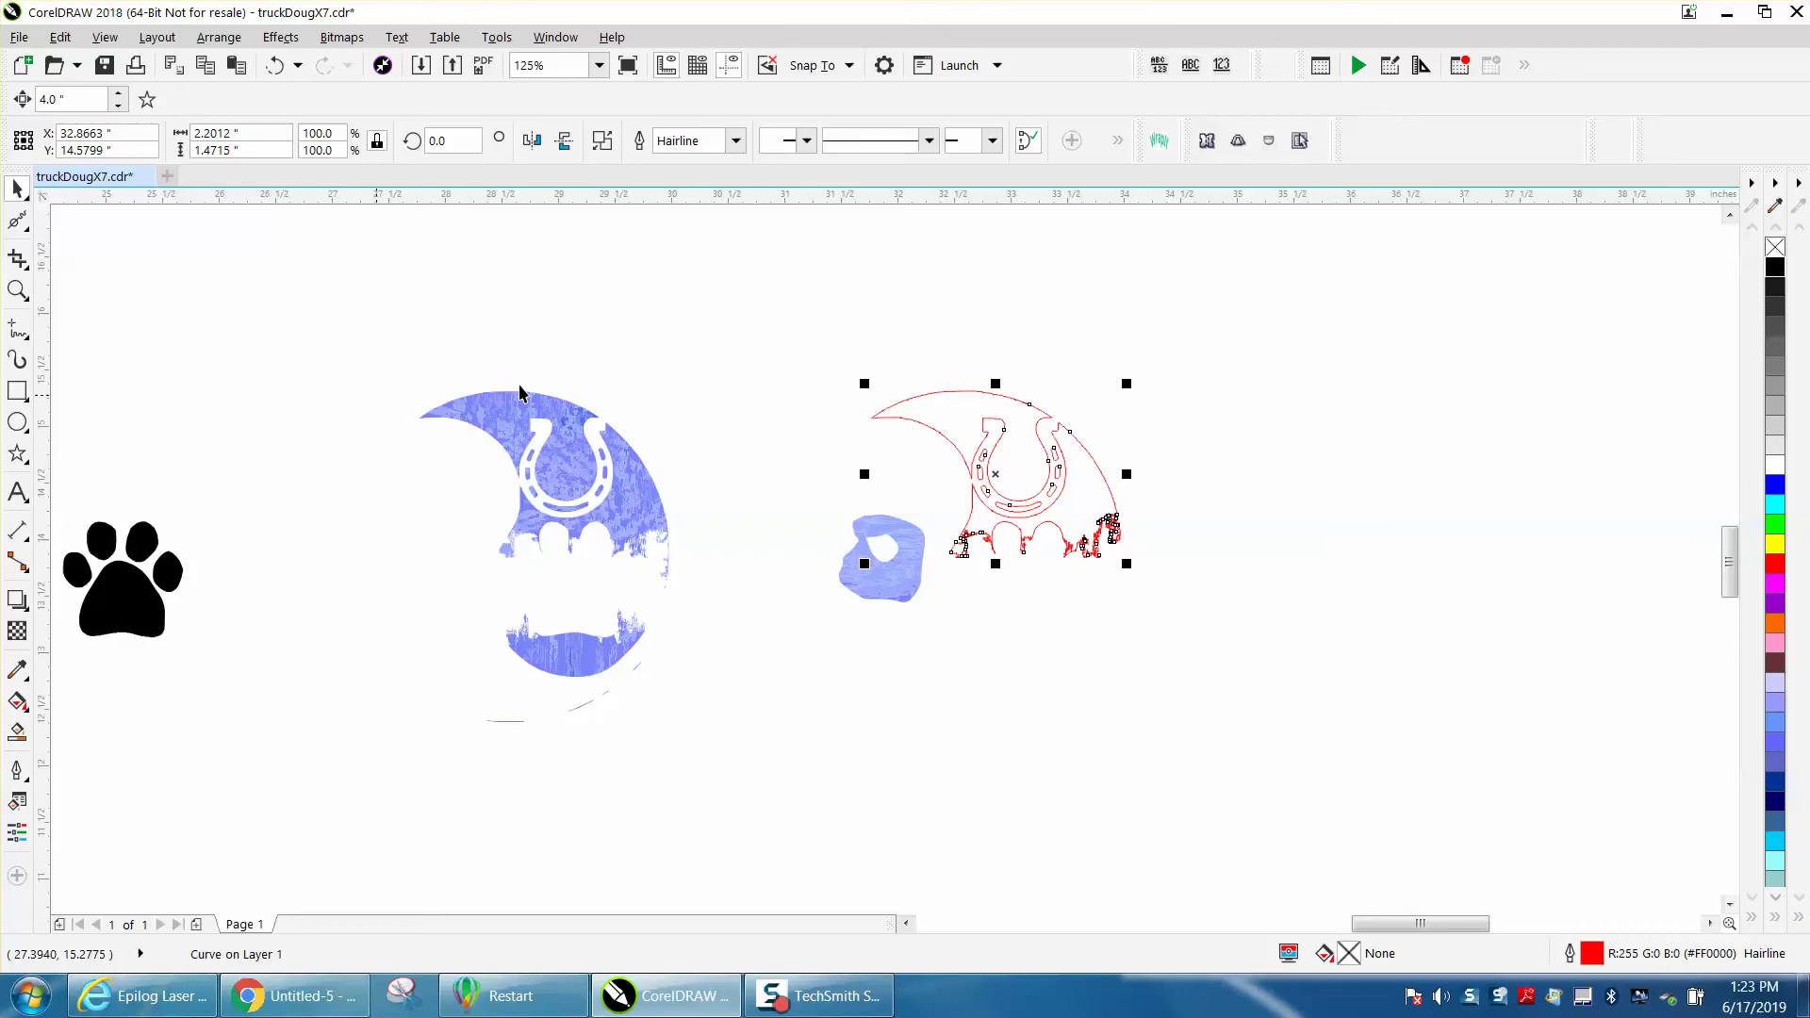
left_click(604, 445)
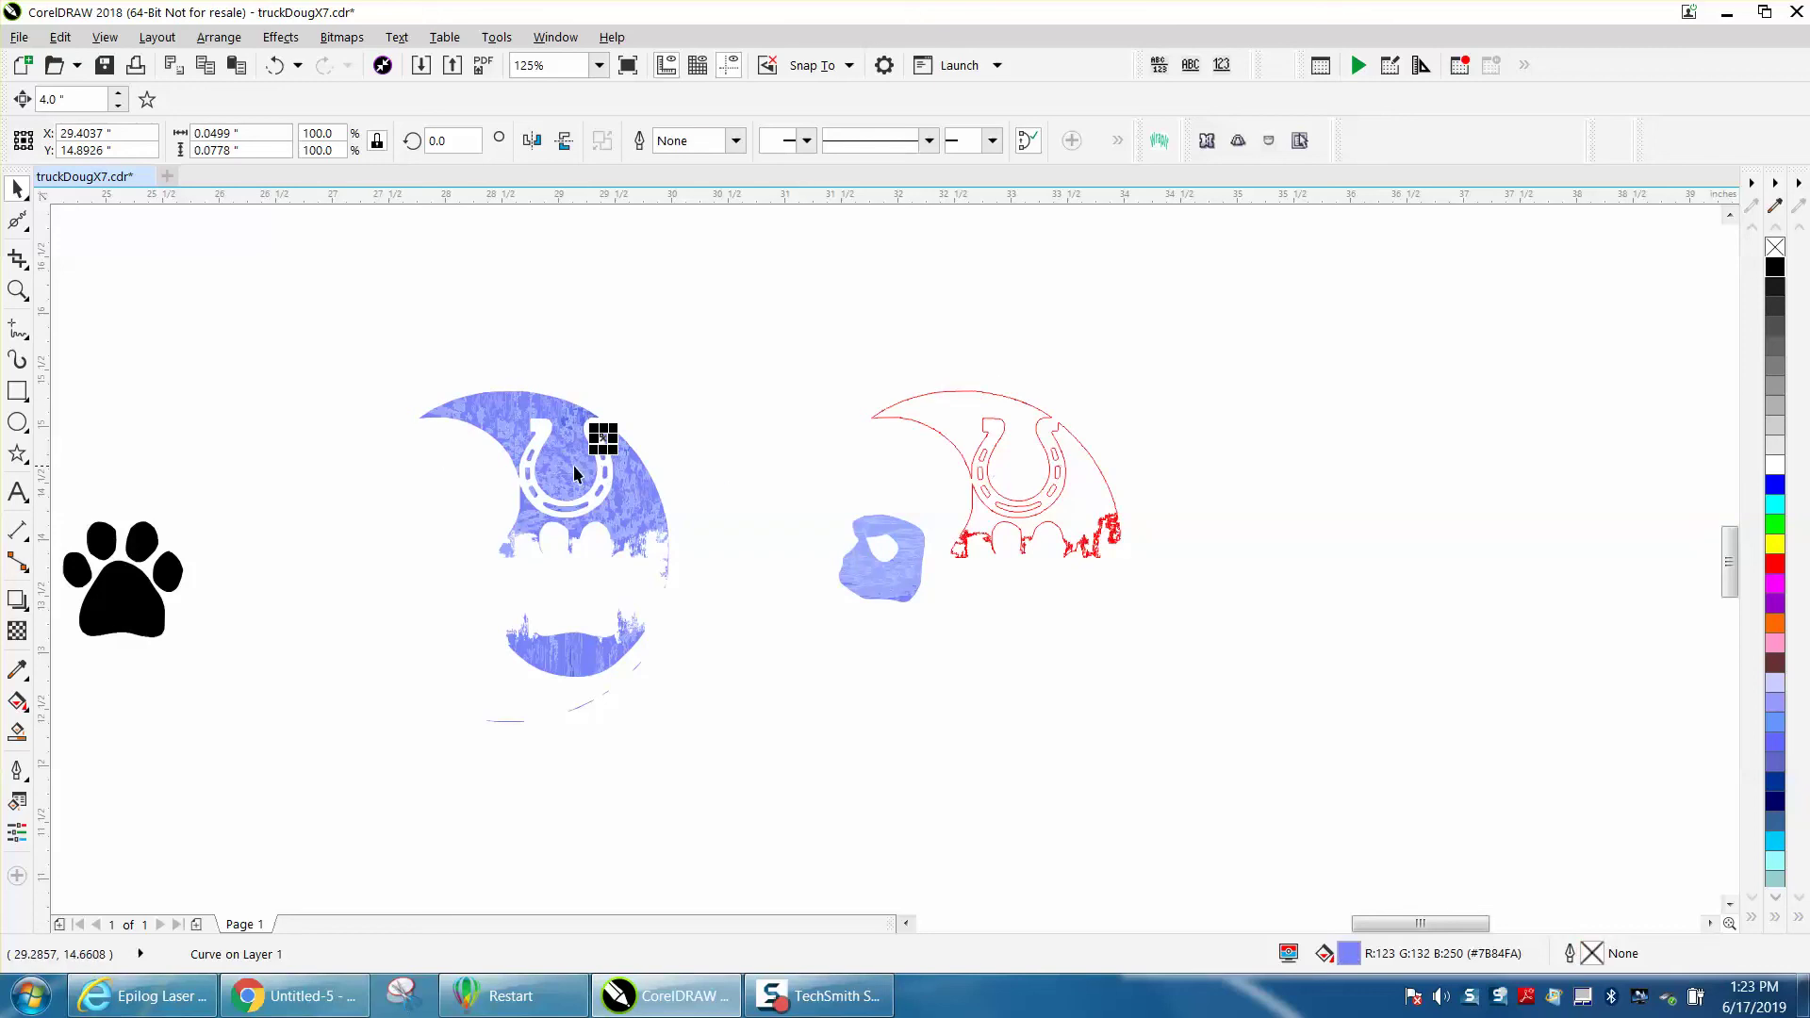
Step: Draw a two-point line across the gap between the horseshoe outline's upper-right corner and the curved outer edge
left_click(17, 290)
left_click_drag(827, 396, 1278, 641)
left_click_drag(834, 241, 1047, 332)
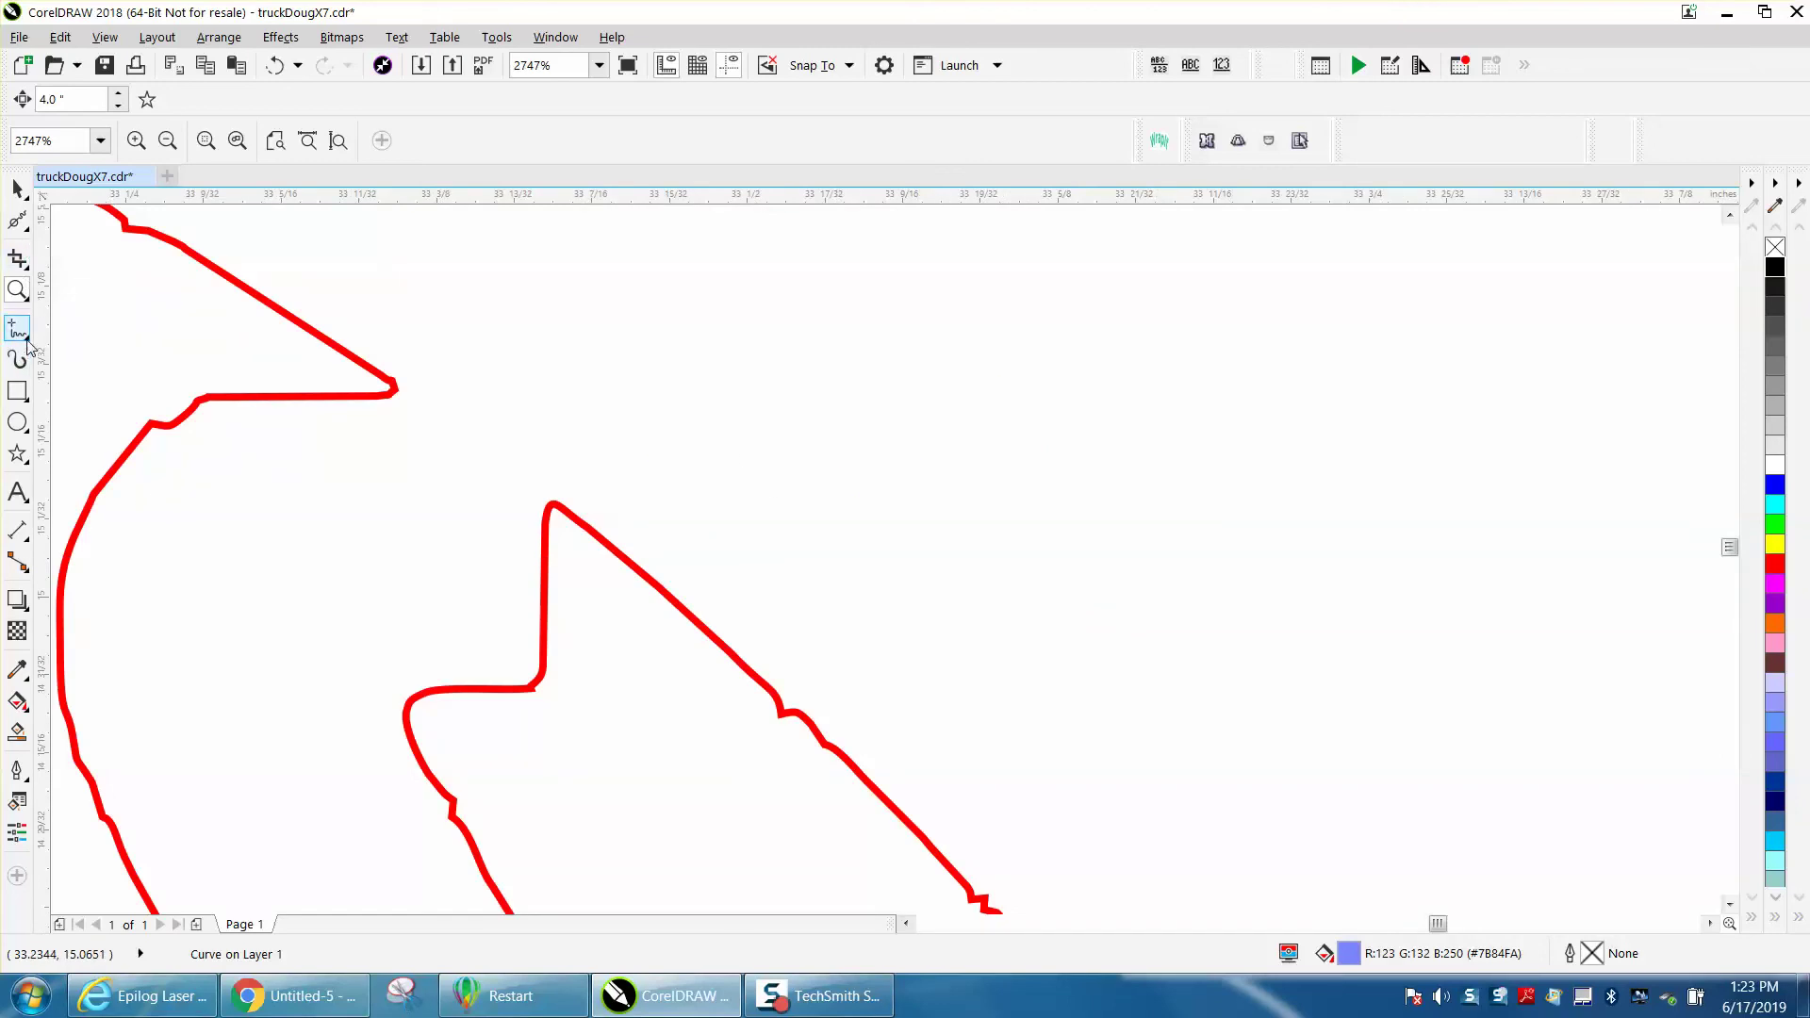
left_click(27, 364)
left_click(83, 359)
left_click_drag(554, 505, 404, 401)
Step: Draw a two-point line across the gap in the outline at the horseshoe's left side
scroll(546, 434, "down", 5)
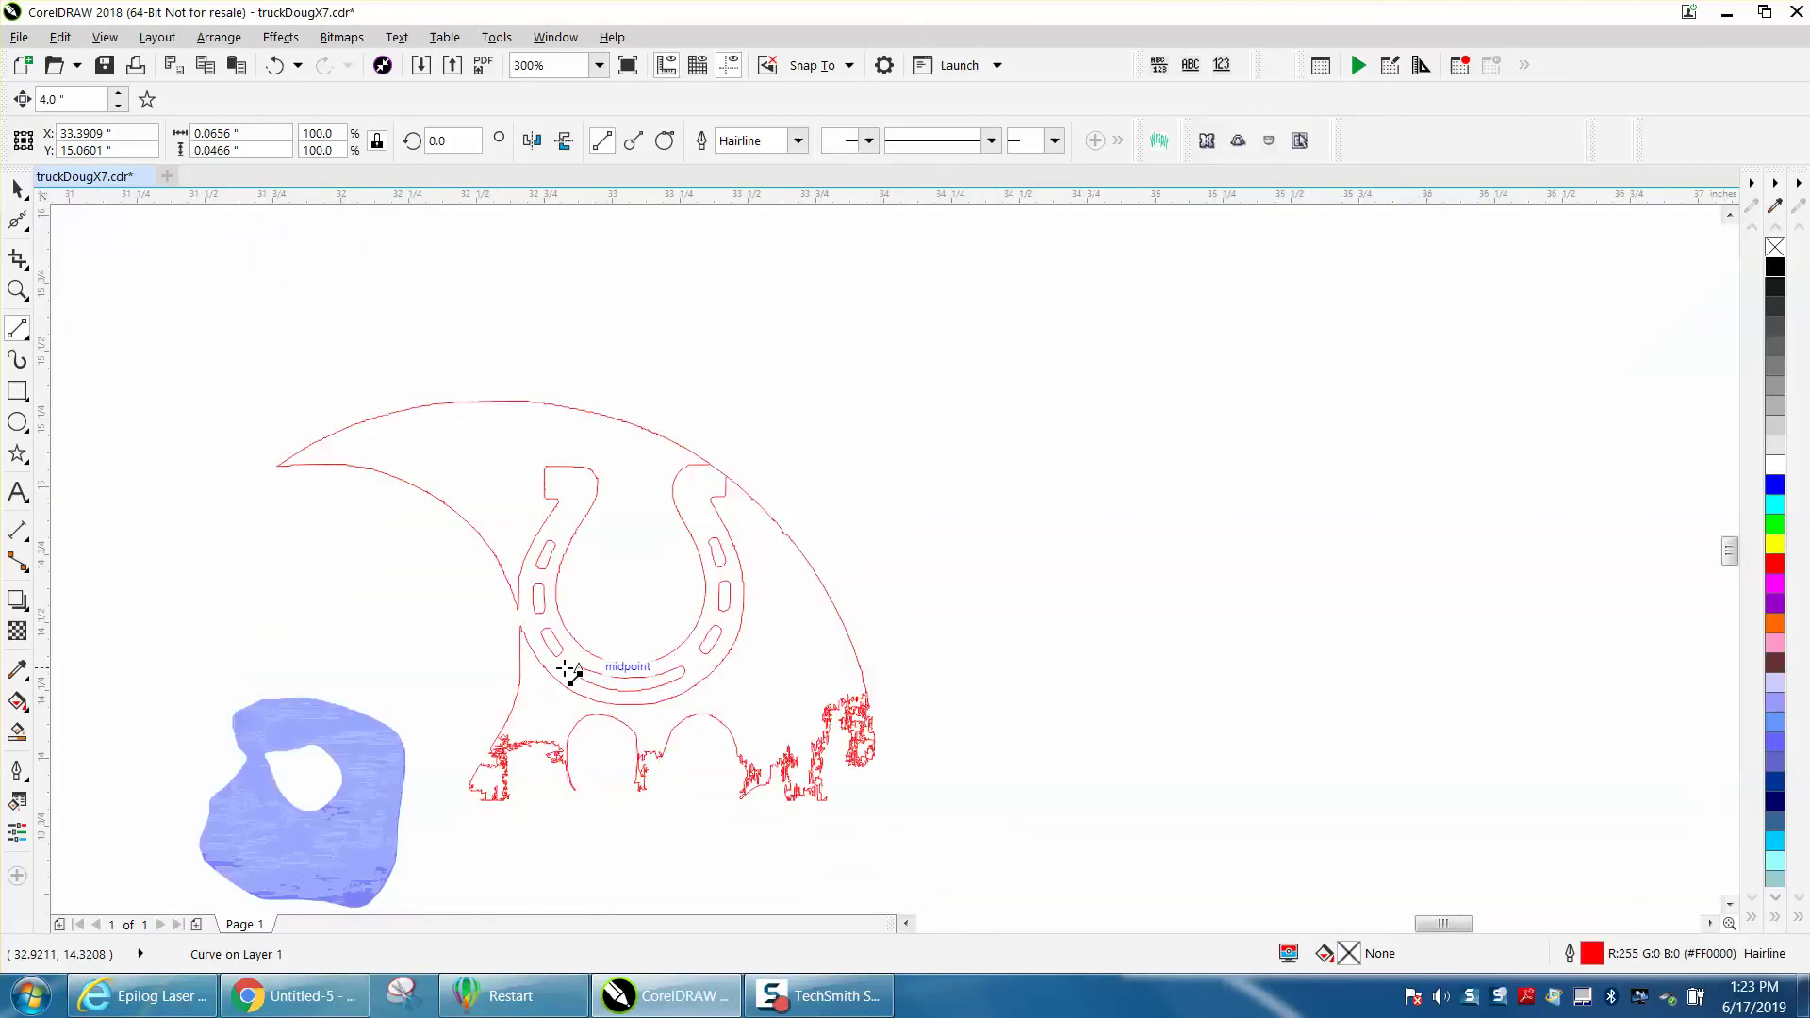
left_click(17, 290)
left_click_drag(481, 538, 694, 698)
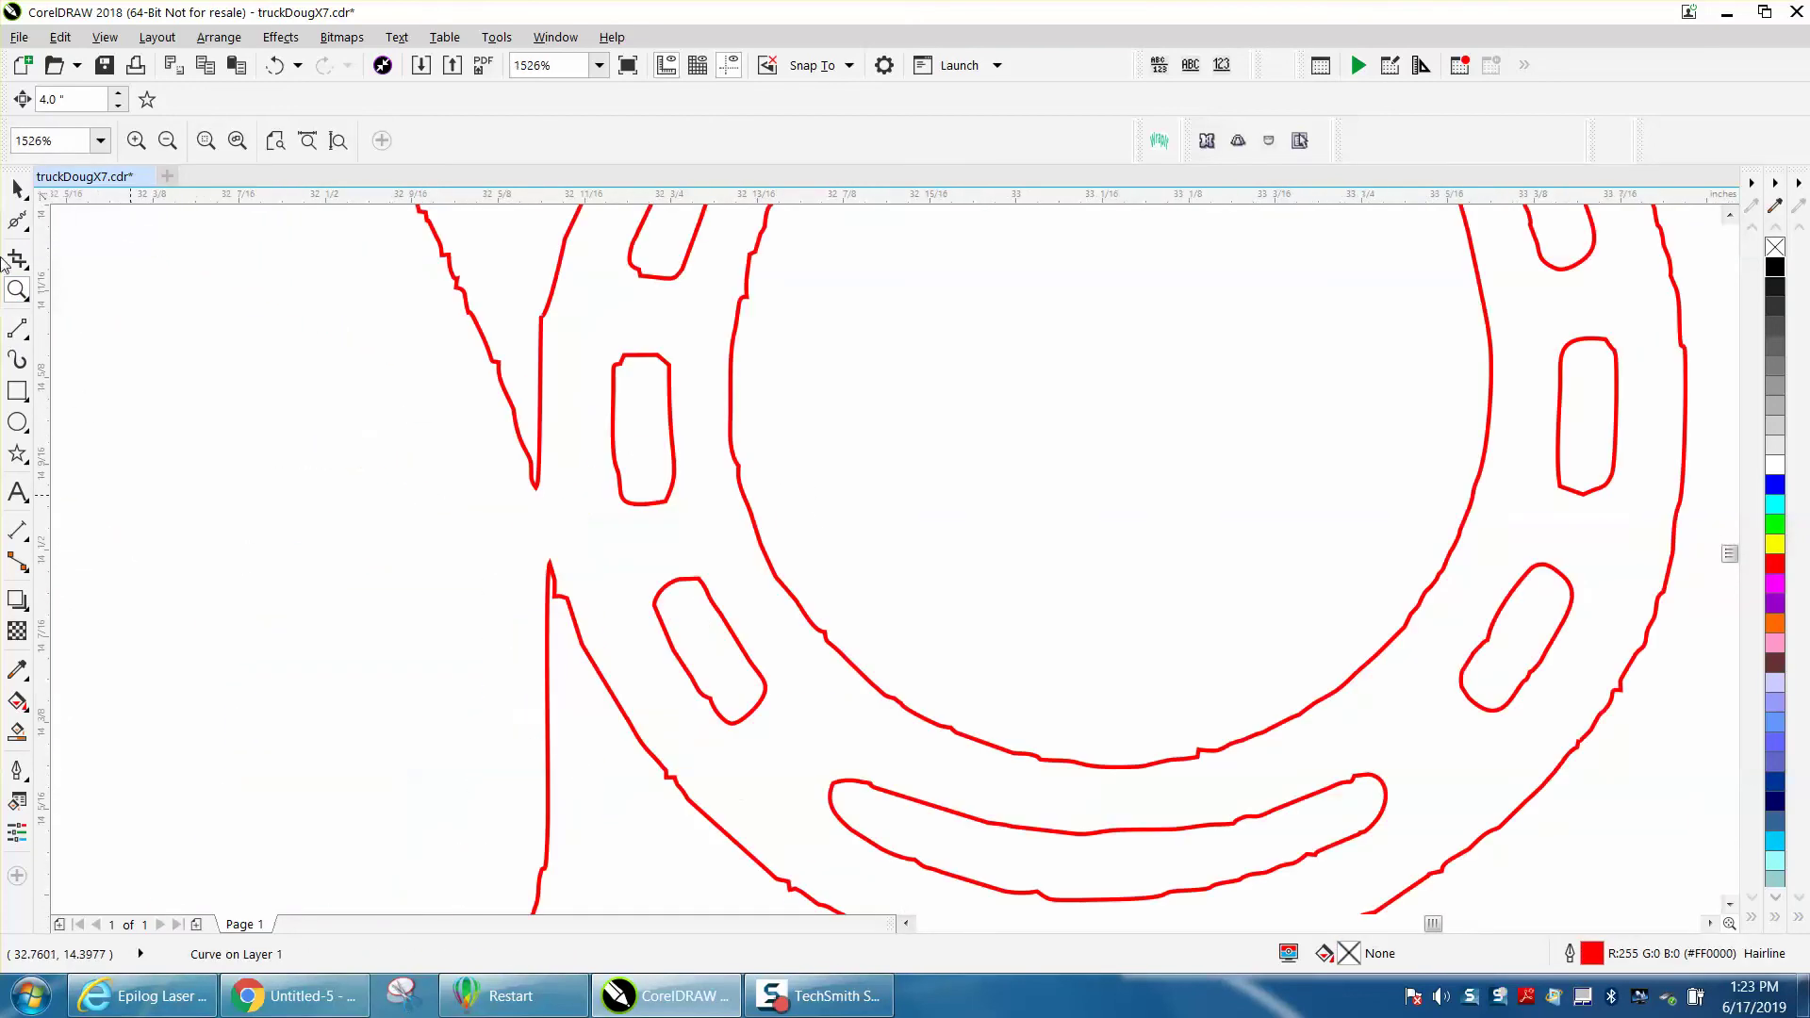
left_click(25, 339)
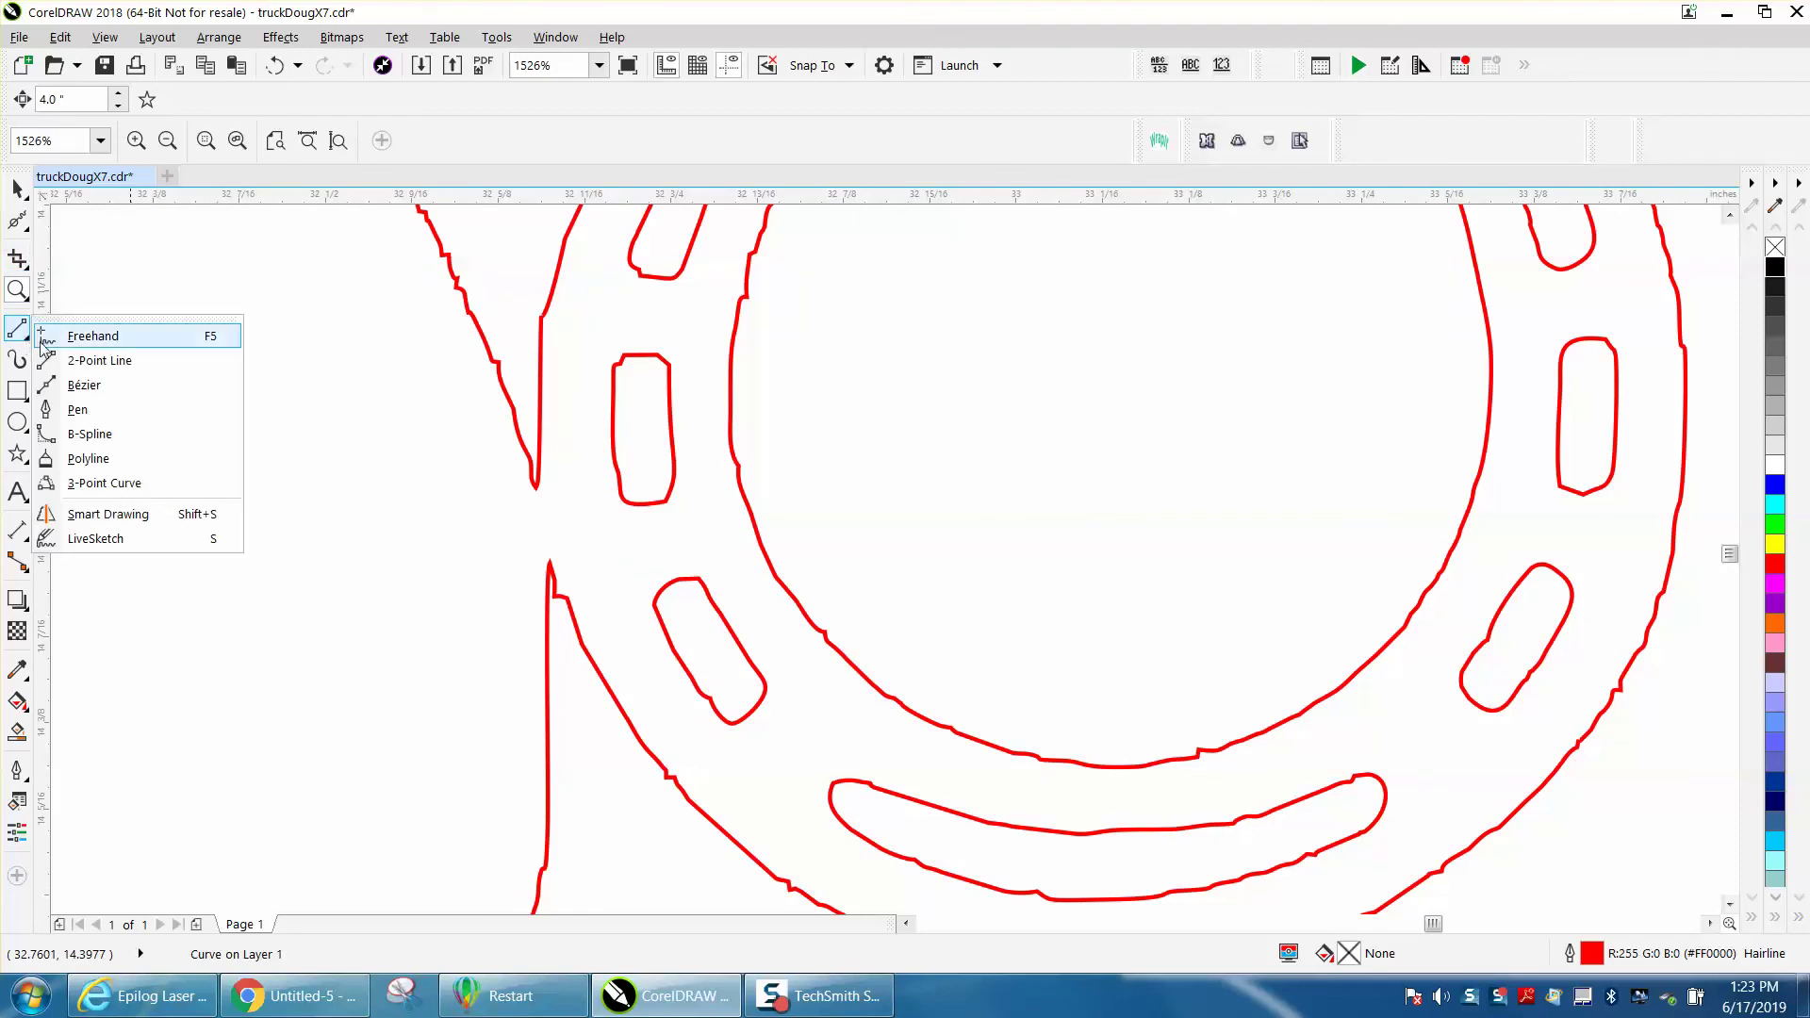
left_click(99, 361)
left_click_drag(544, 536, 537, 488)
Step: Draw a rectangle about 1.31 by 1.02 inches enclosing the whole horseshoe outline
scroll(292, 504, "down", 2)
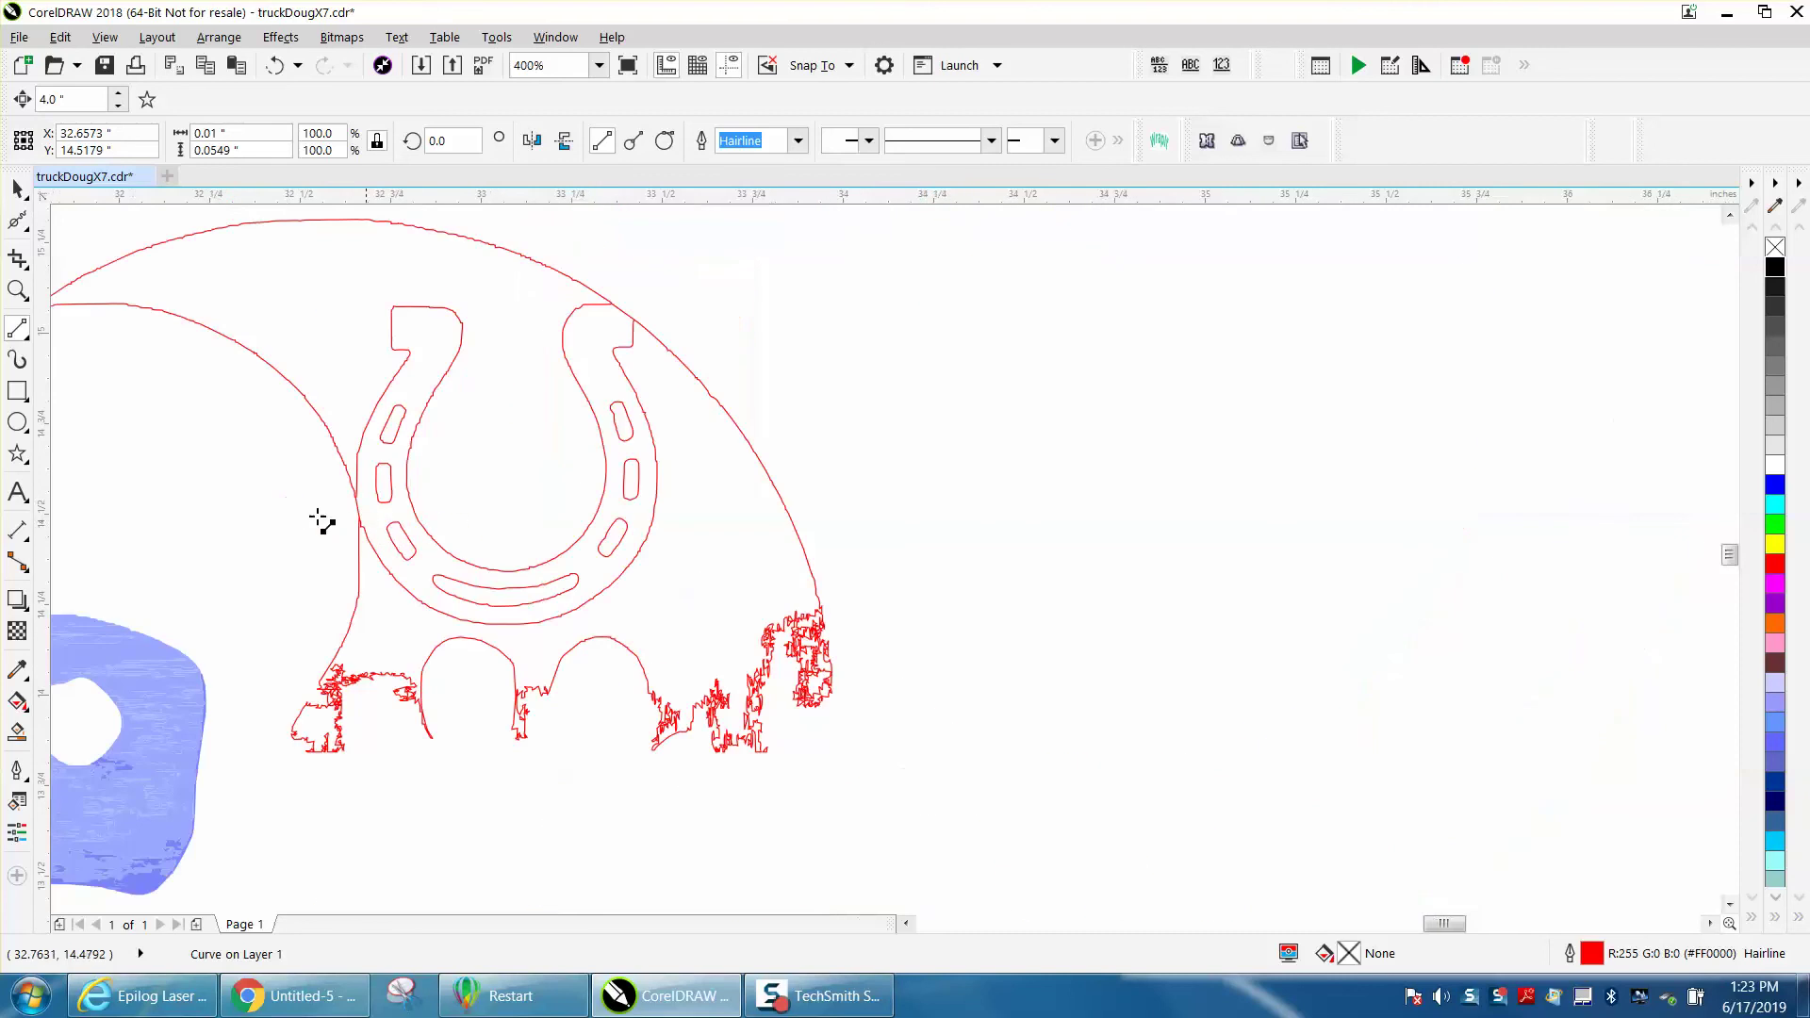
left_click(17, 391)
left_click_drag(275, 268, 750, 637)
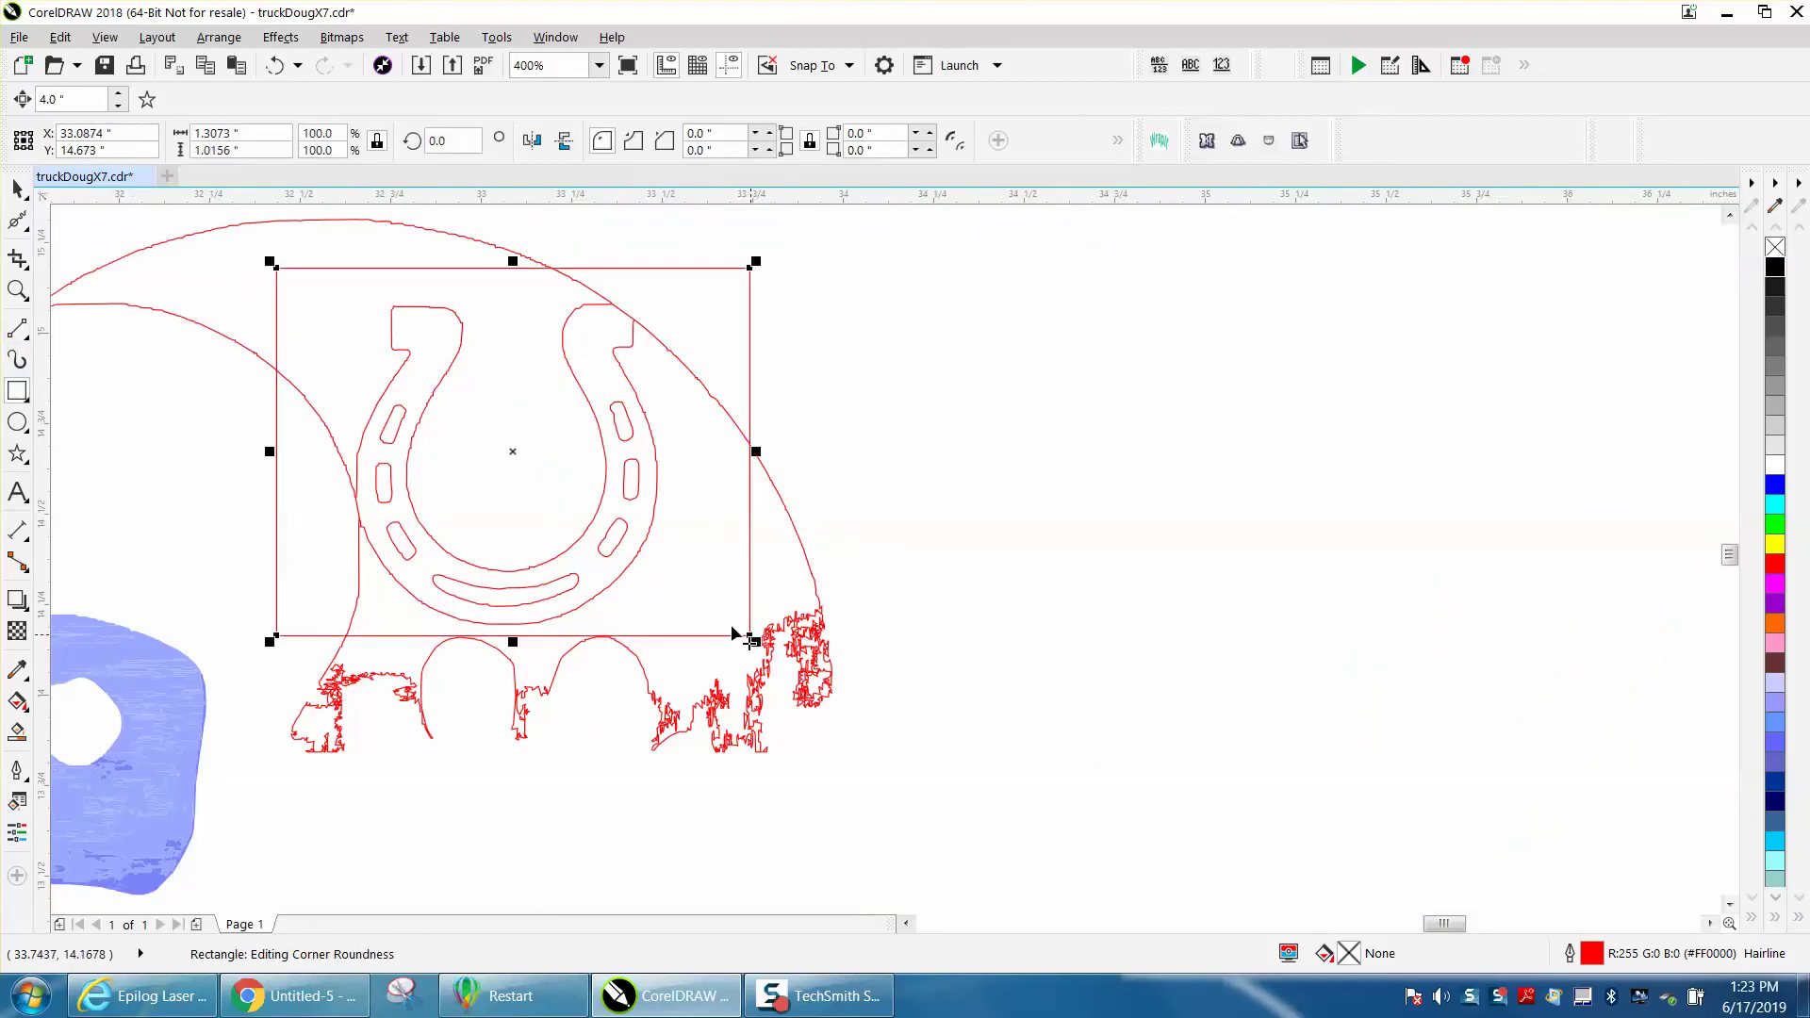
Step: Try to smart-fill the horseshoe with black and no outline, and undo the fill
left_click(17, 733)
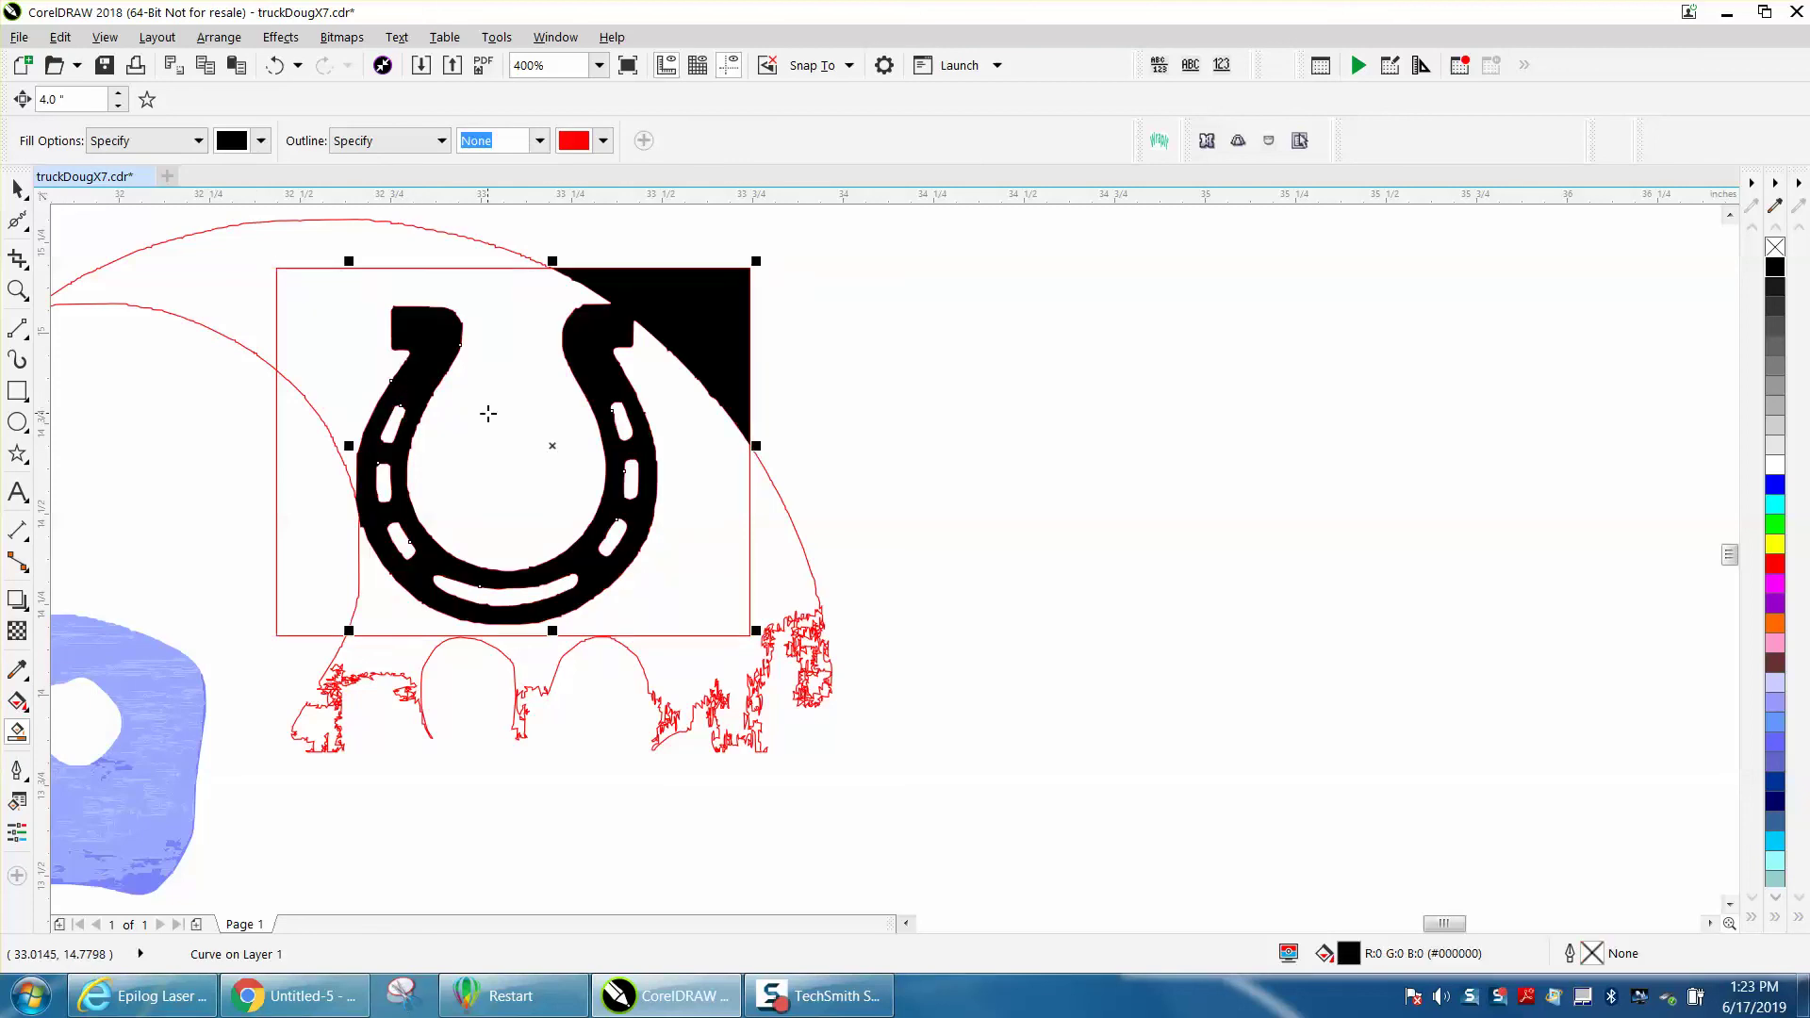
left_click(275, 65)
Step: Examine the closing line and the surrounding curve nodes at the horseshoe's upper-right corner for gaps
left_click(17, 290)
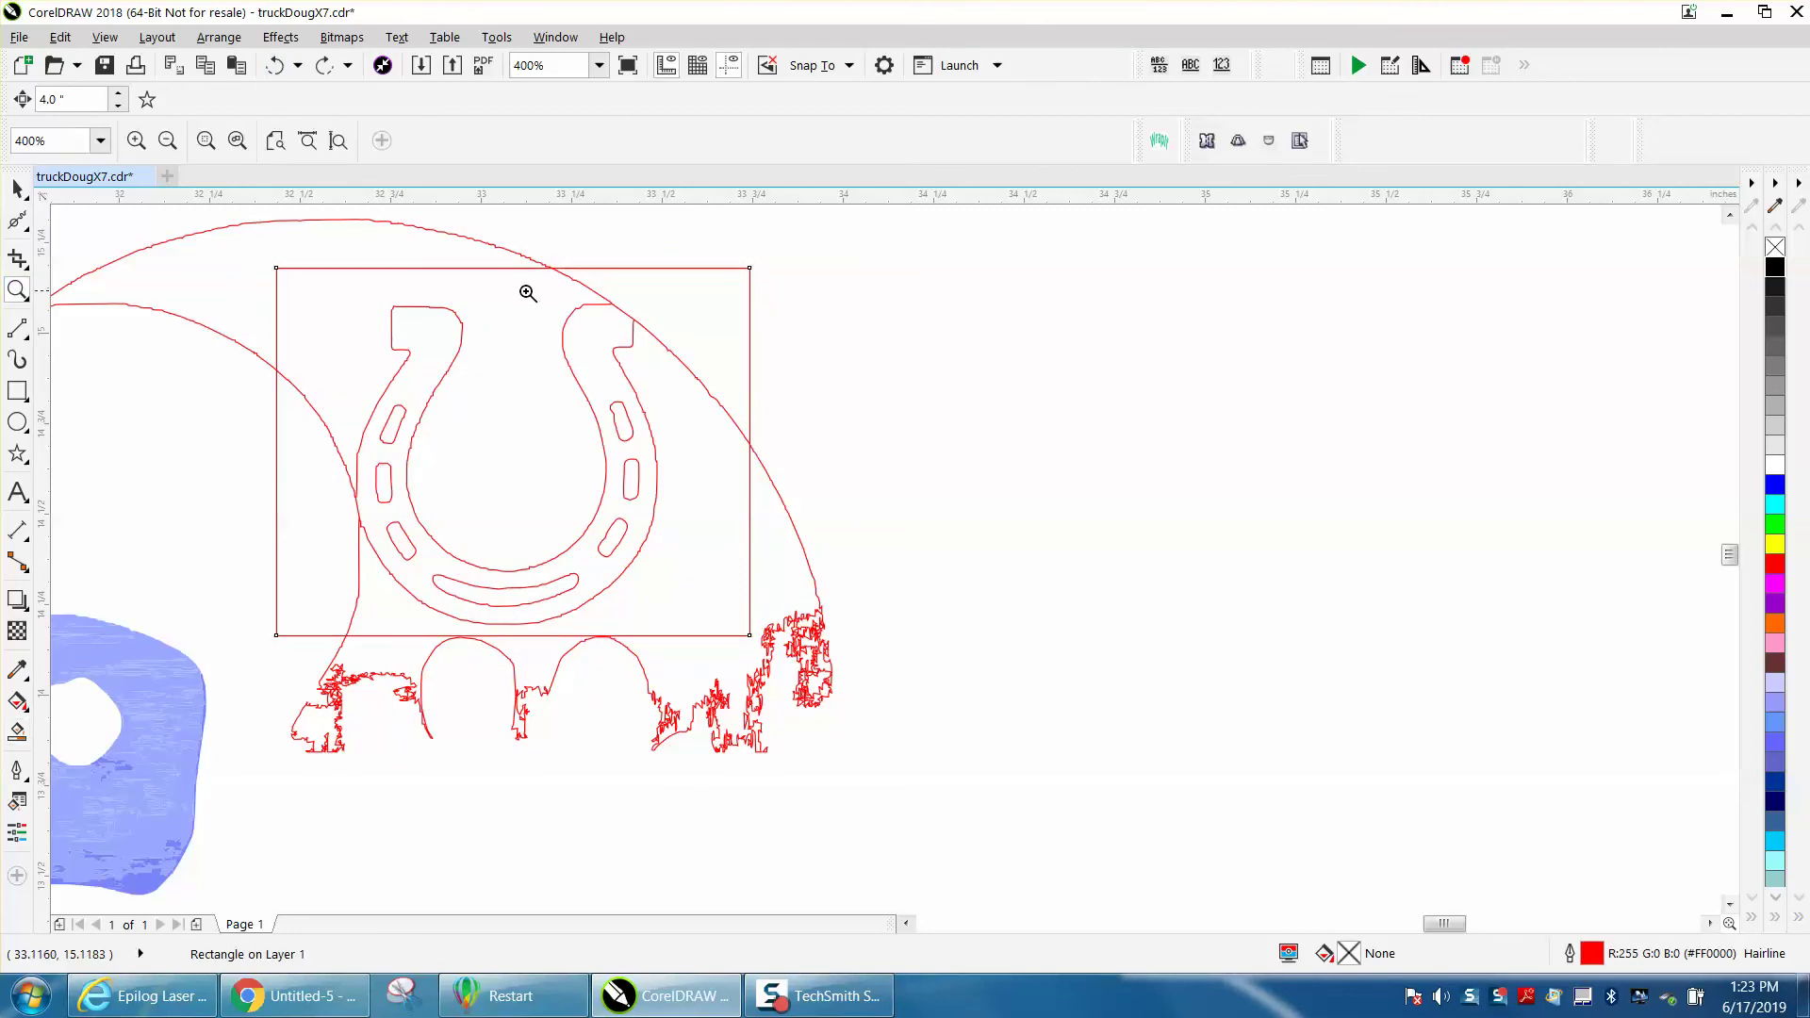
left_click_drag(566, 275, 835, 438)
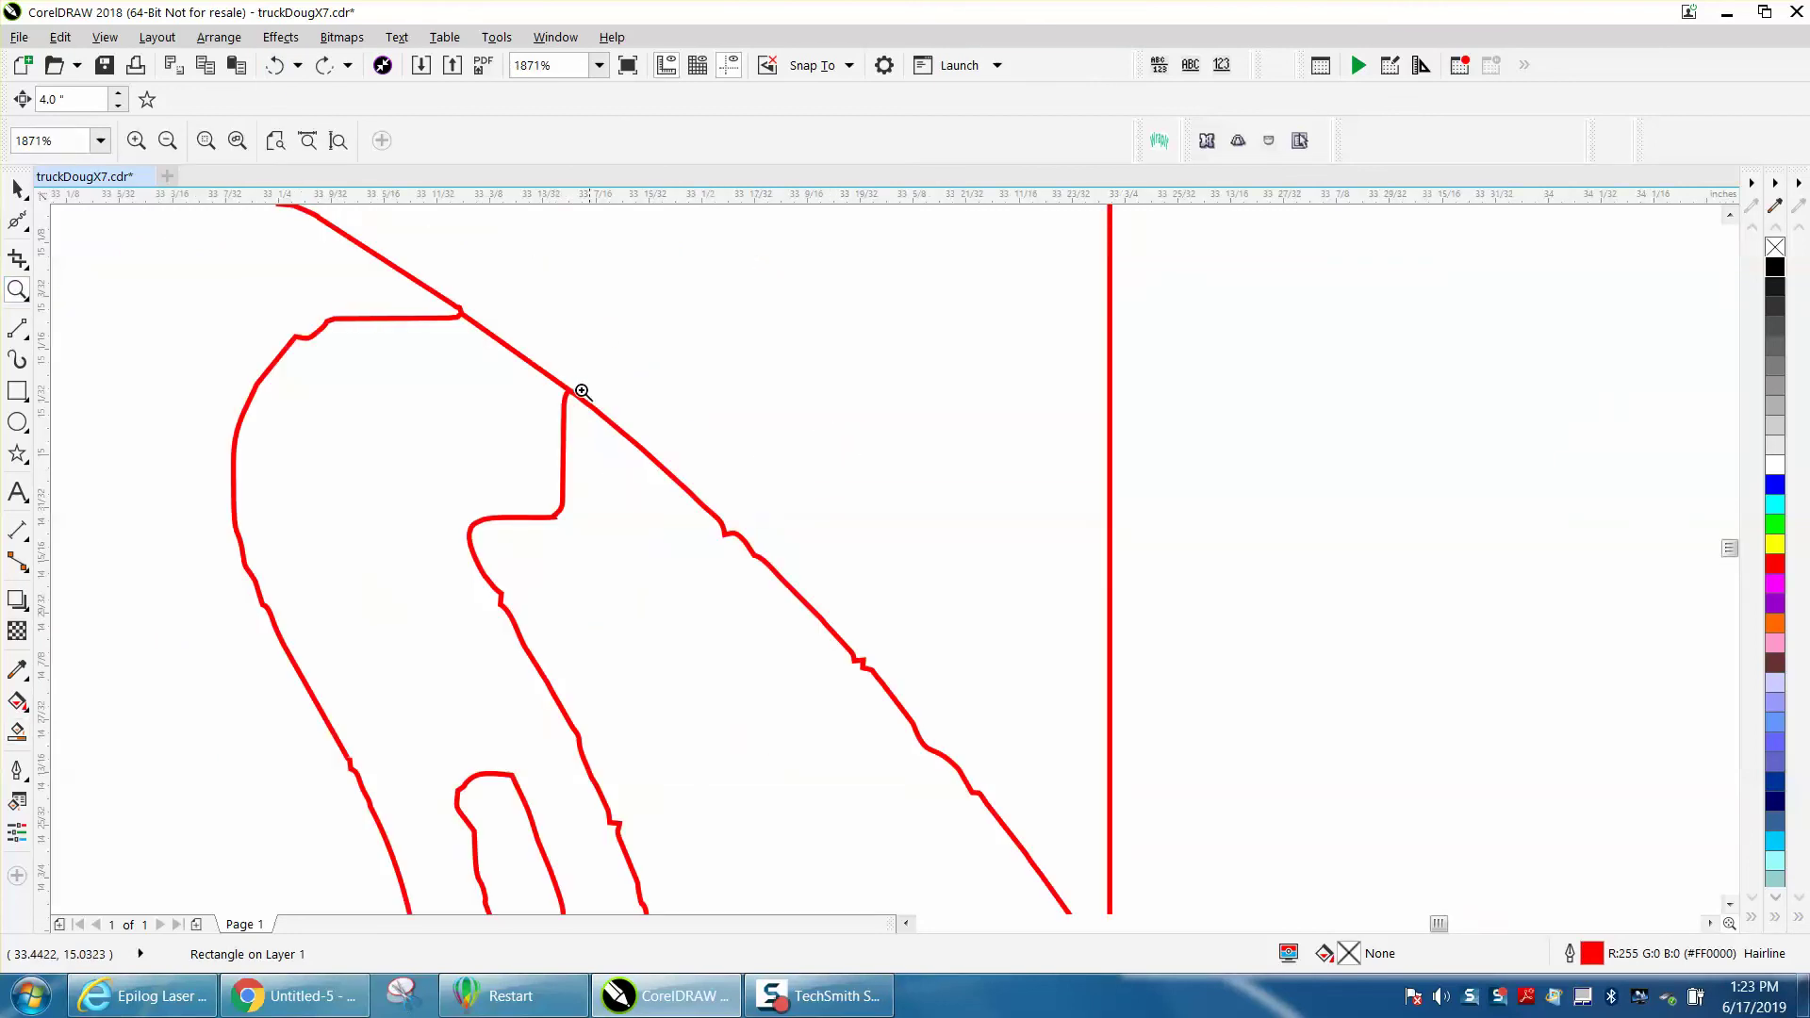
left_click_drag(436, 283, 707, 444)
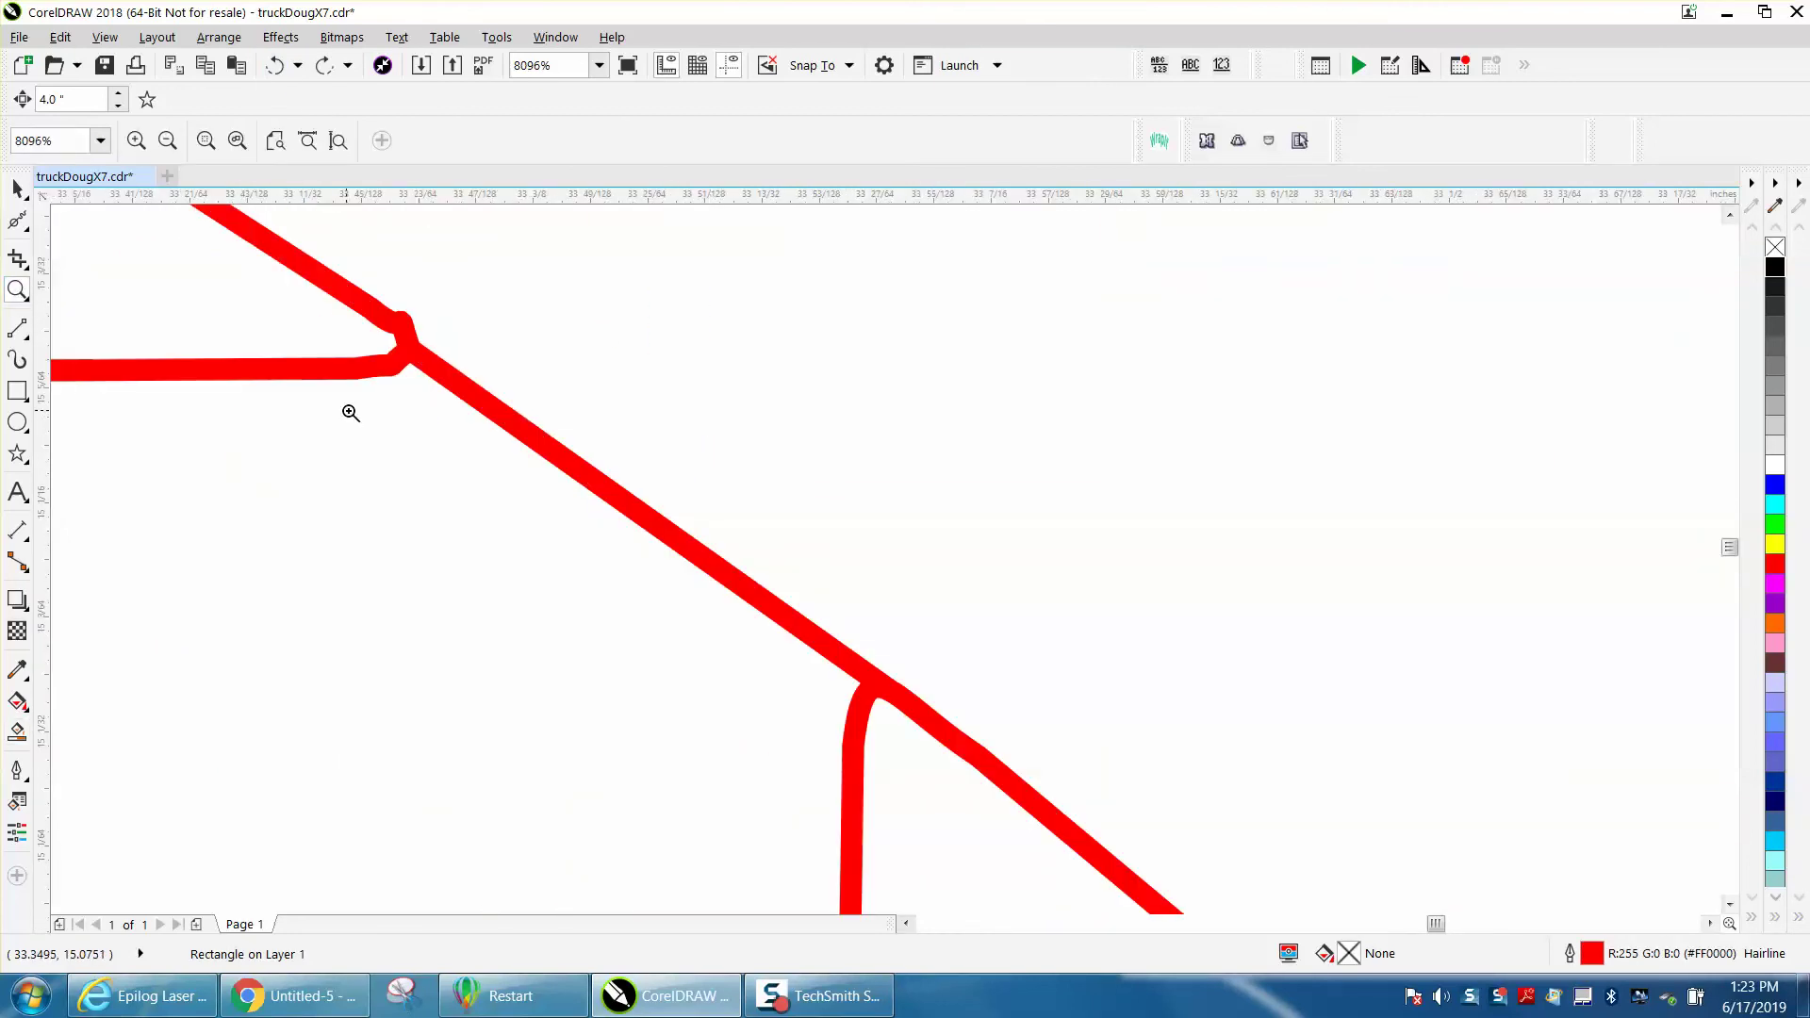
right_click(349, 413)
left_click(16, 220)
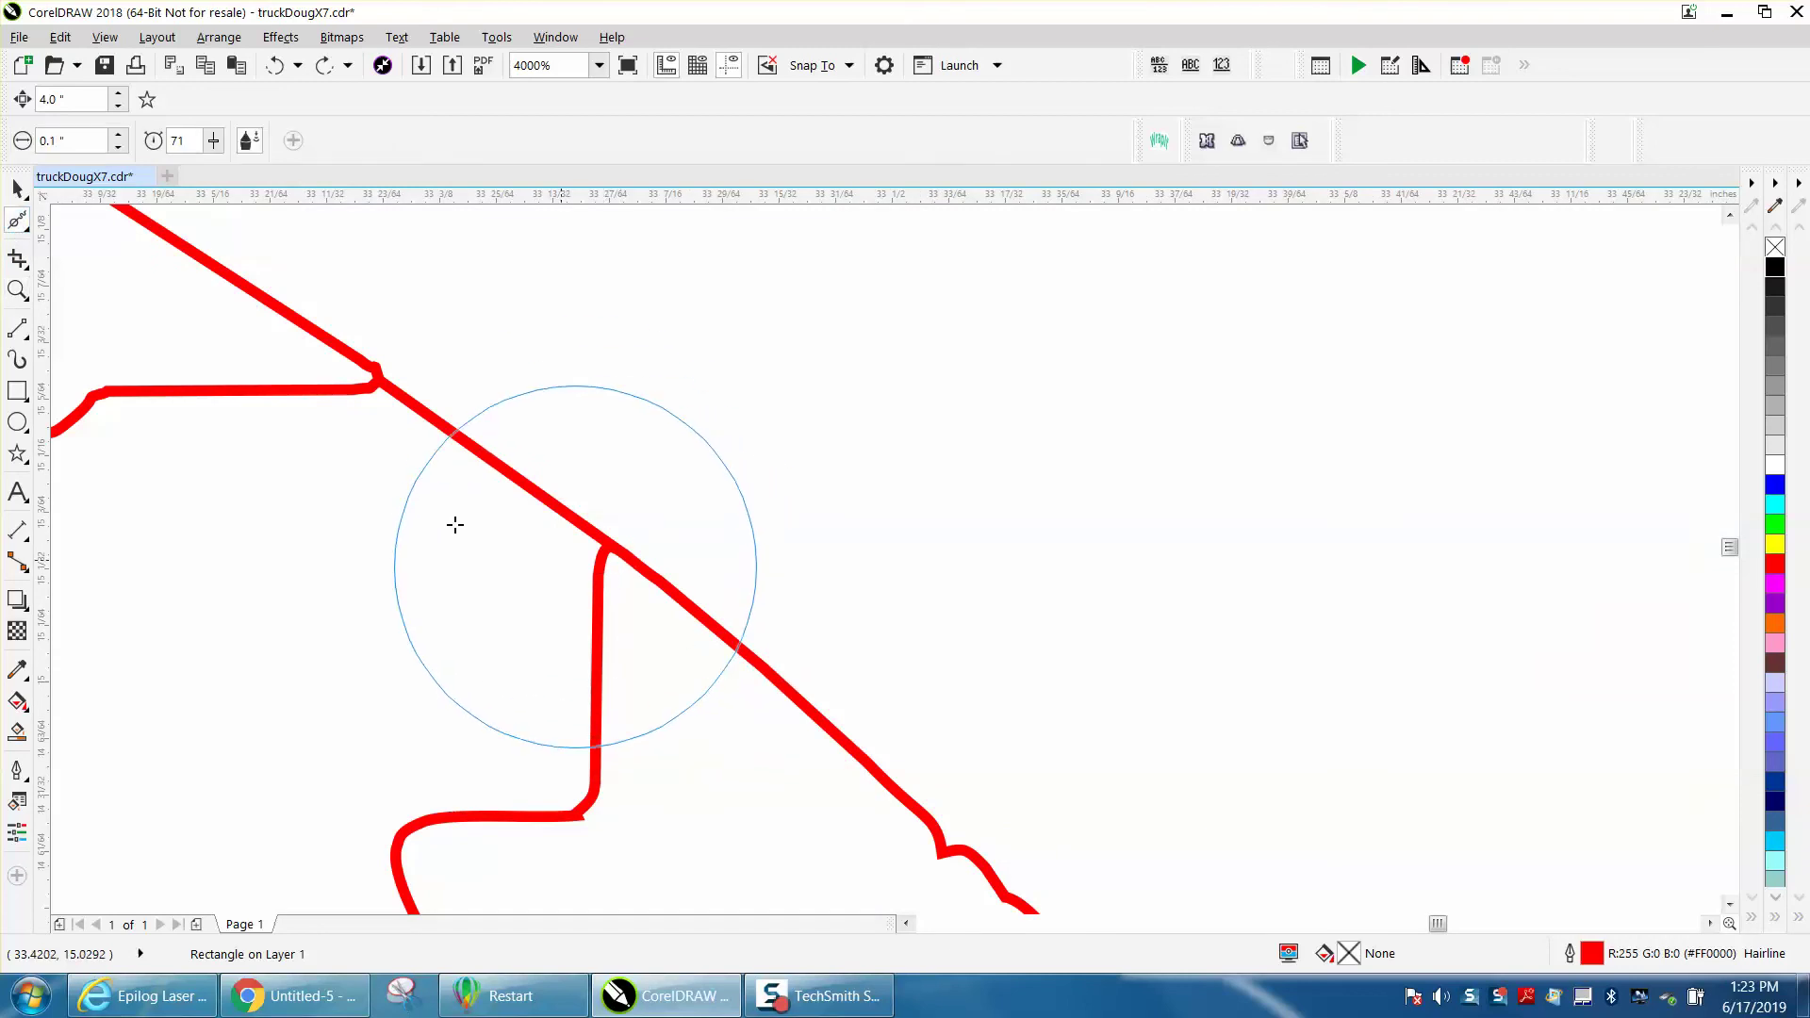
left_click(17, 220)
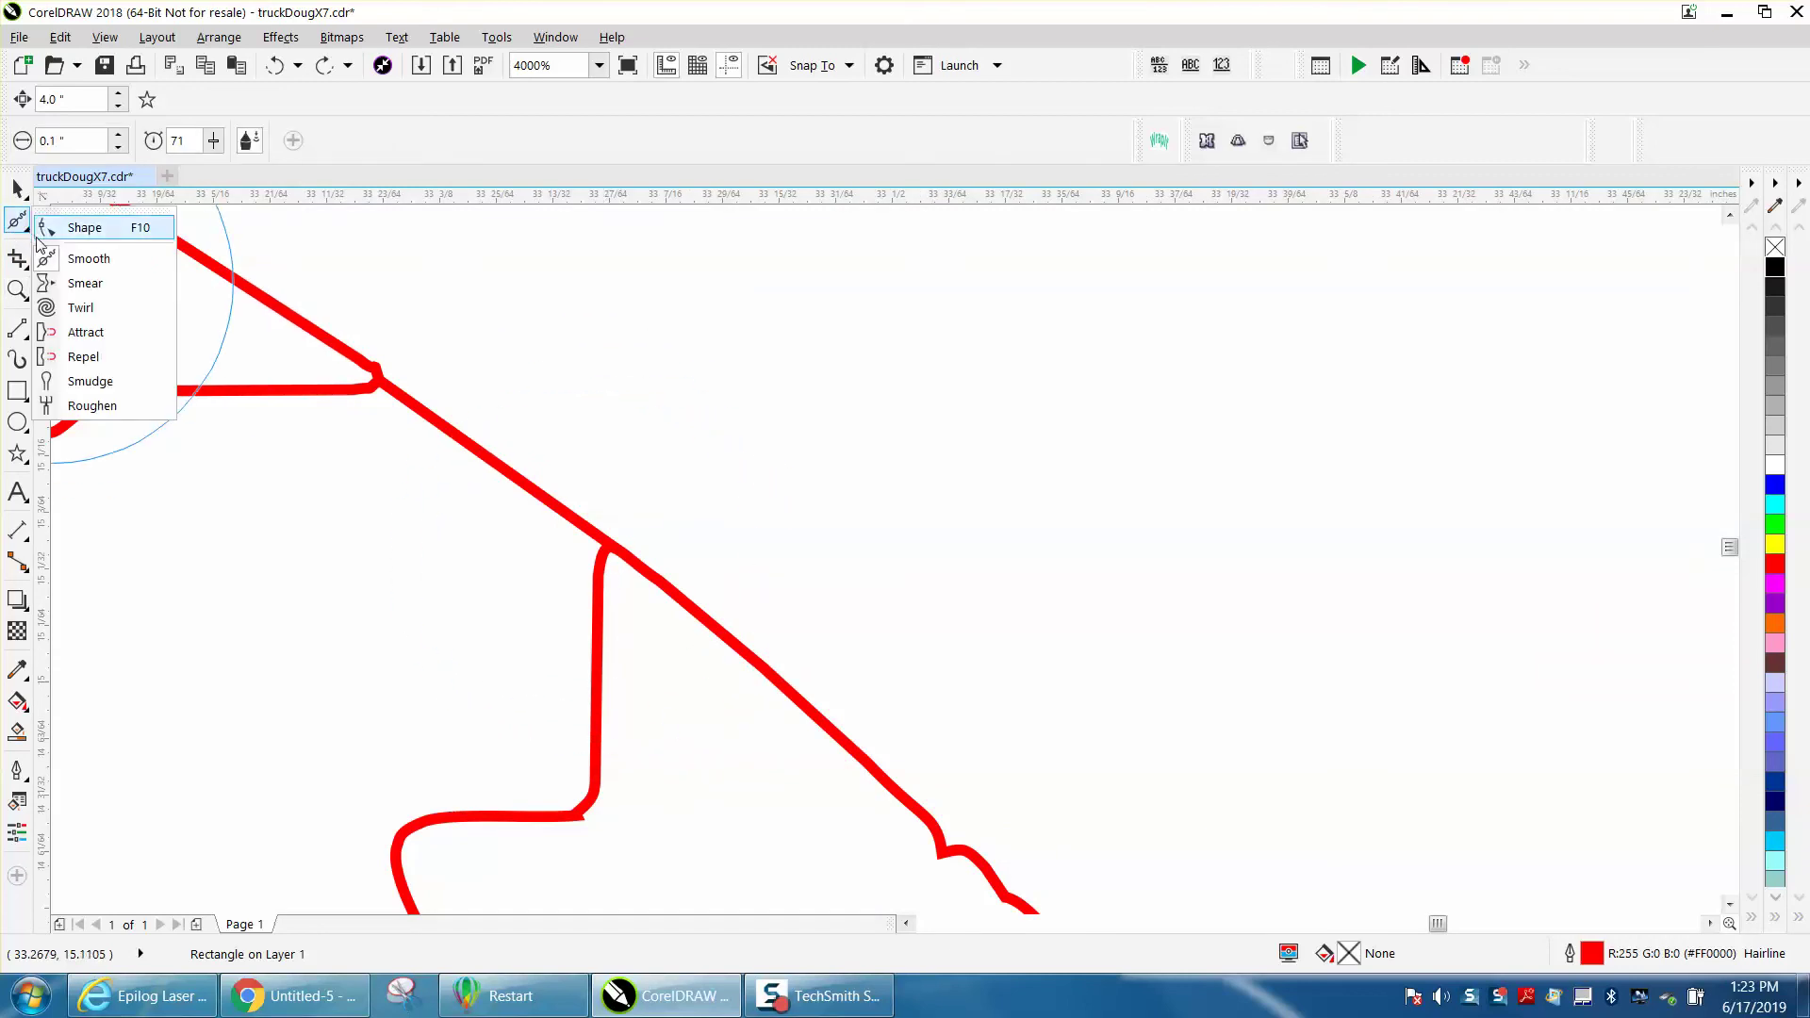
left_click(84, 227)
left_click(608, 570)
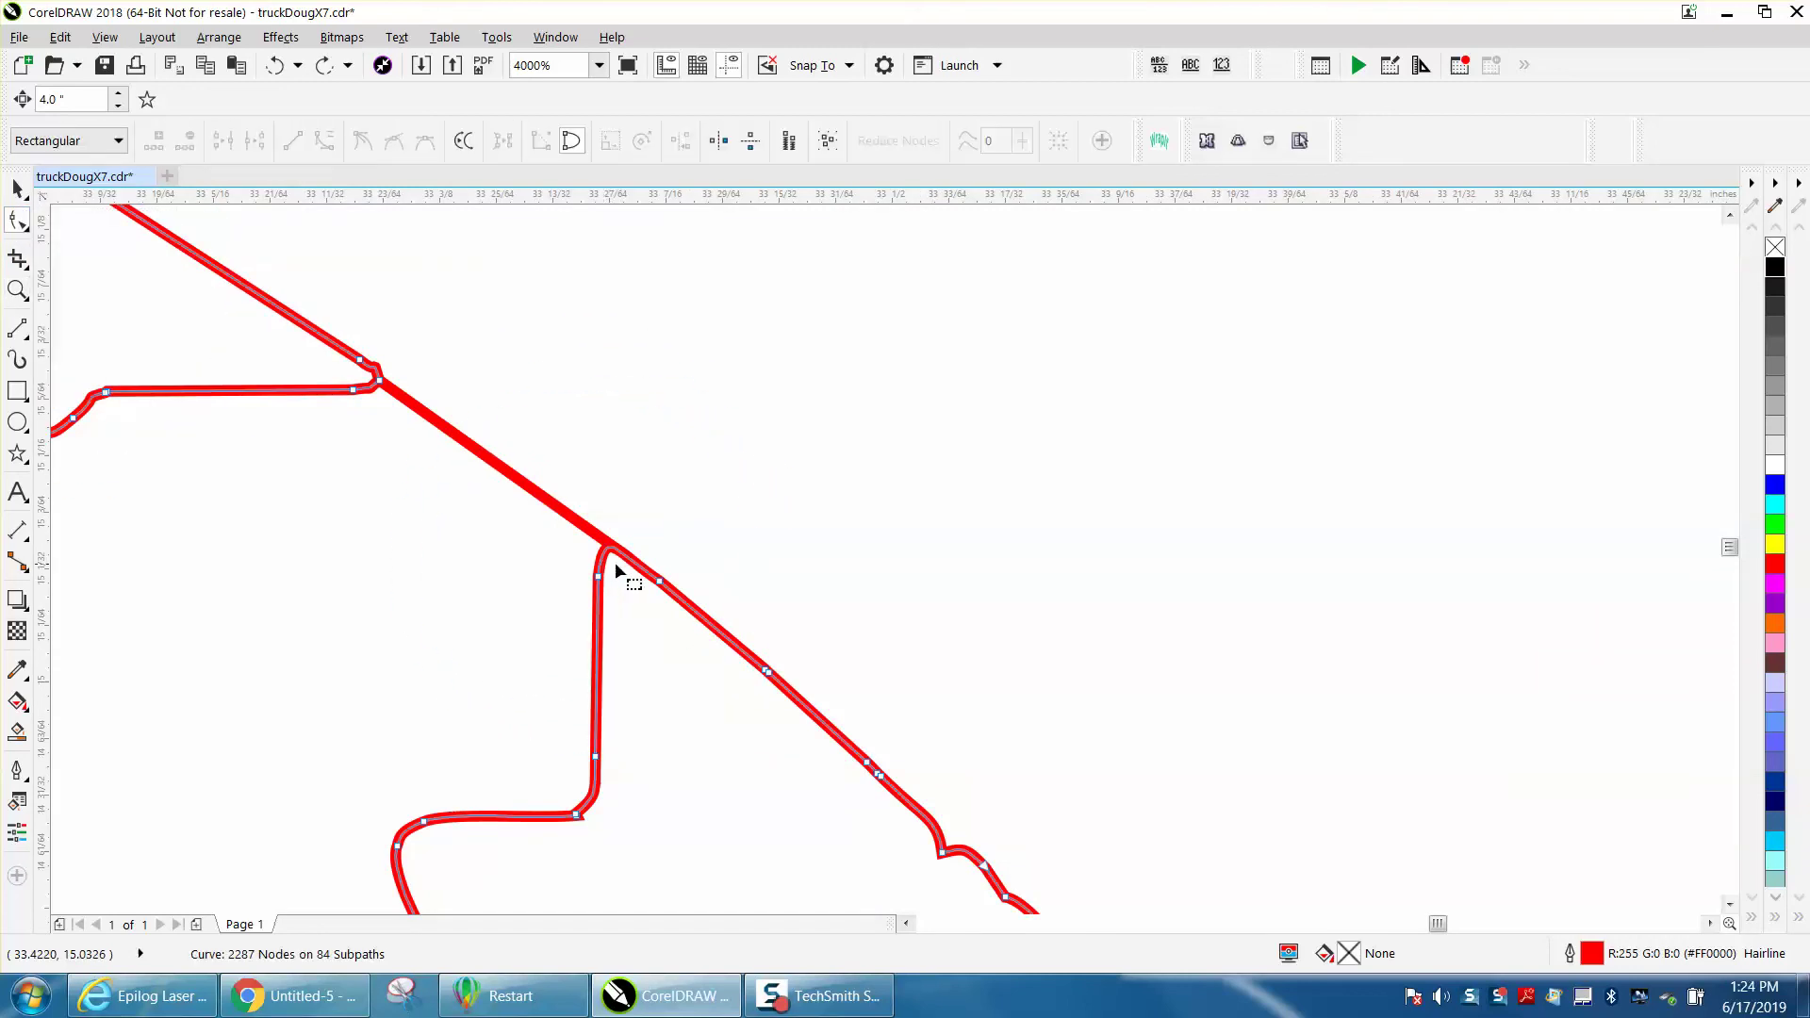
scroll(604, 569, "down", 1)
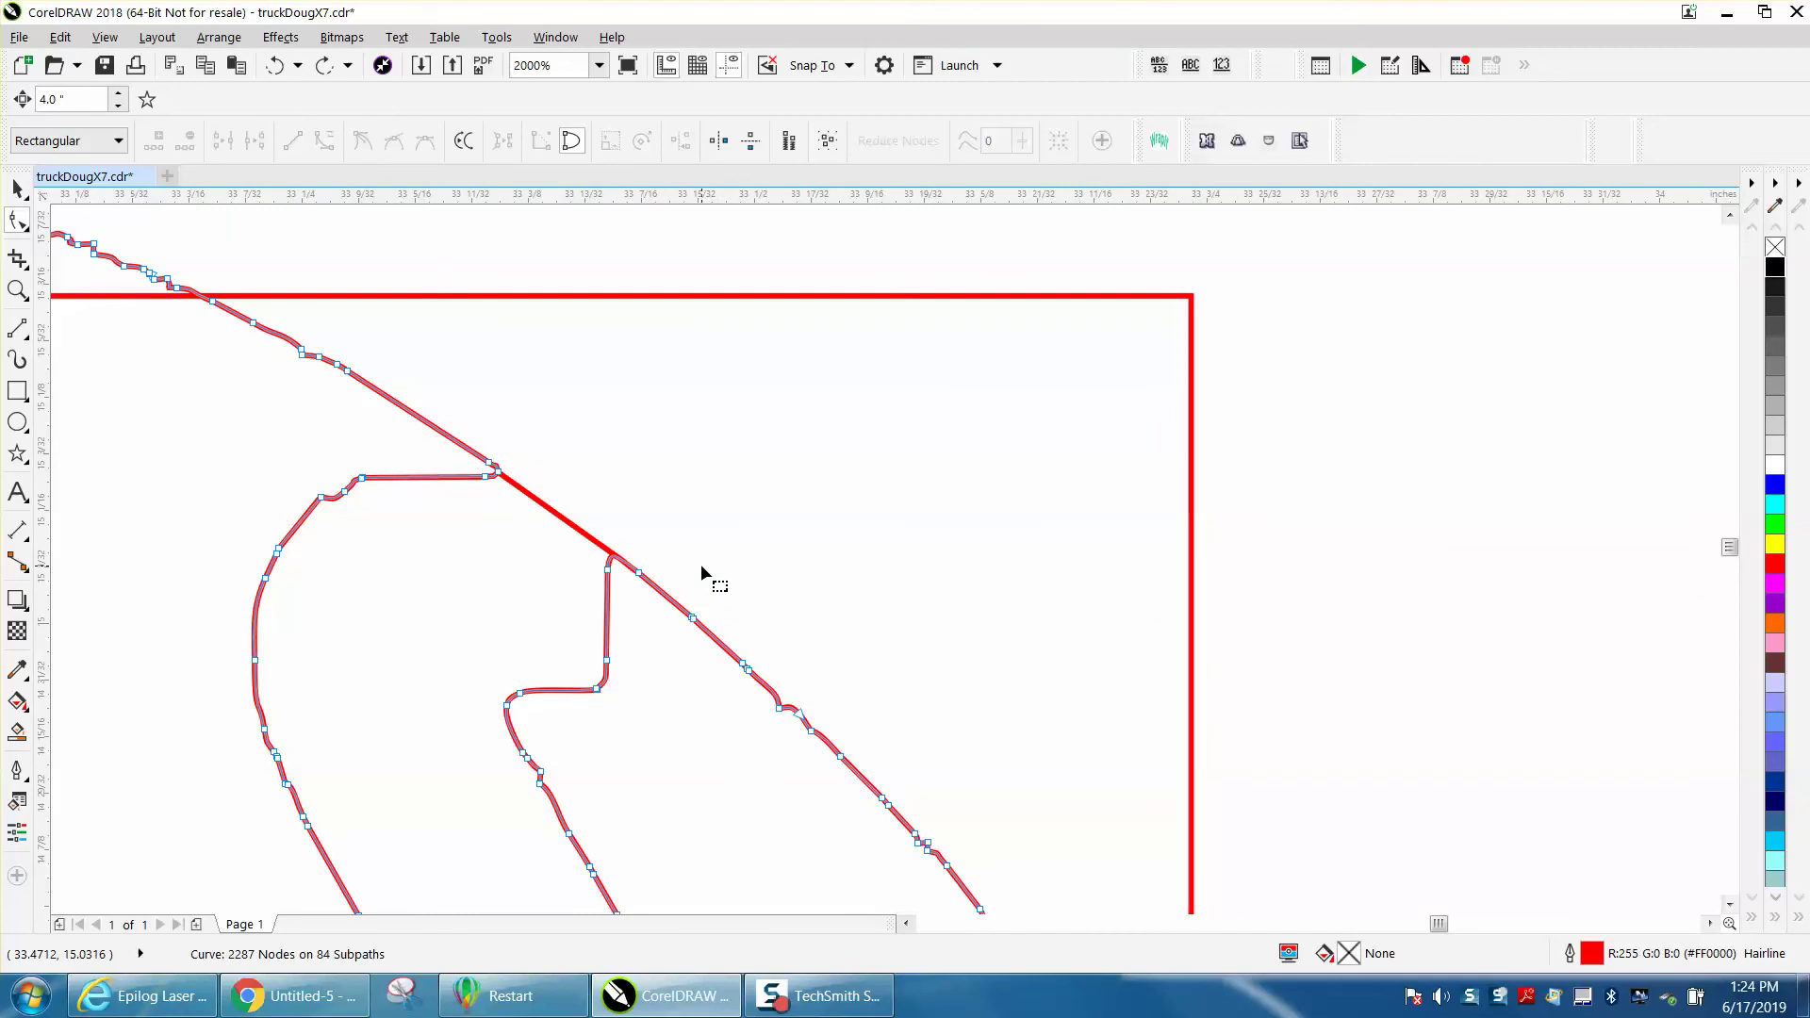
scroll(702, 572, "down", 1)
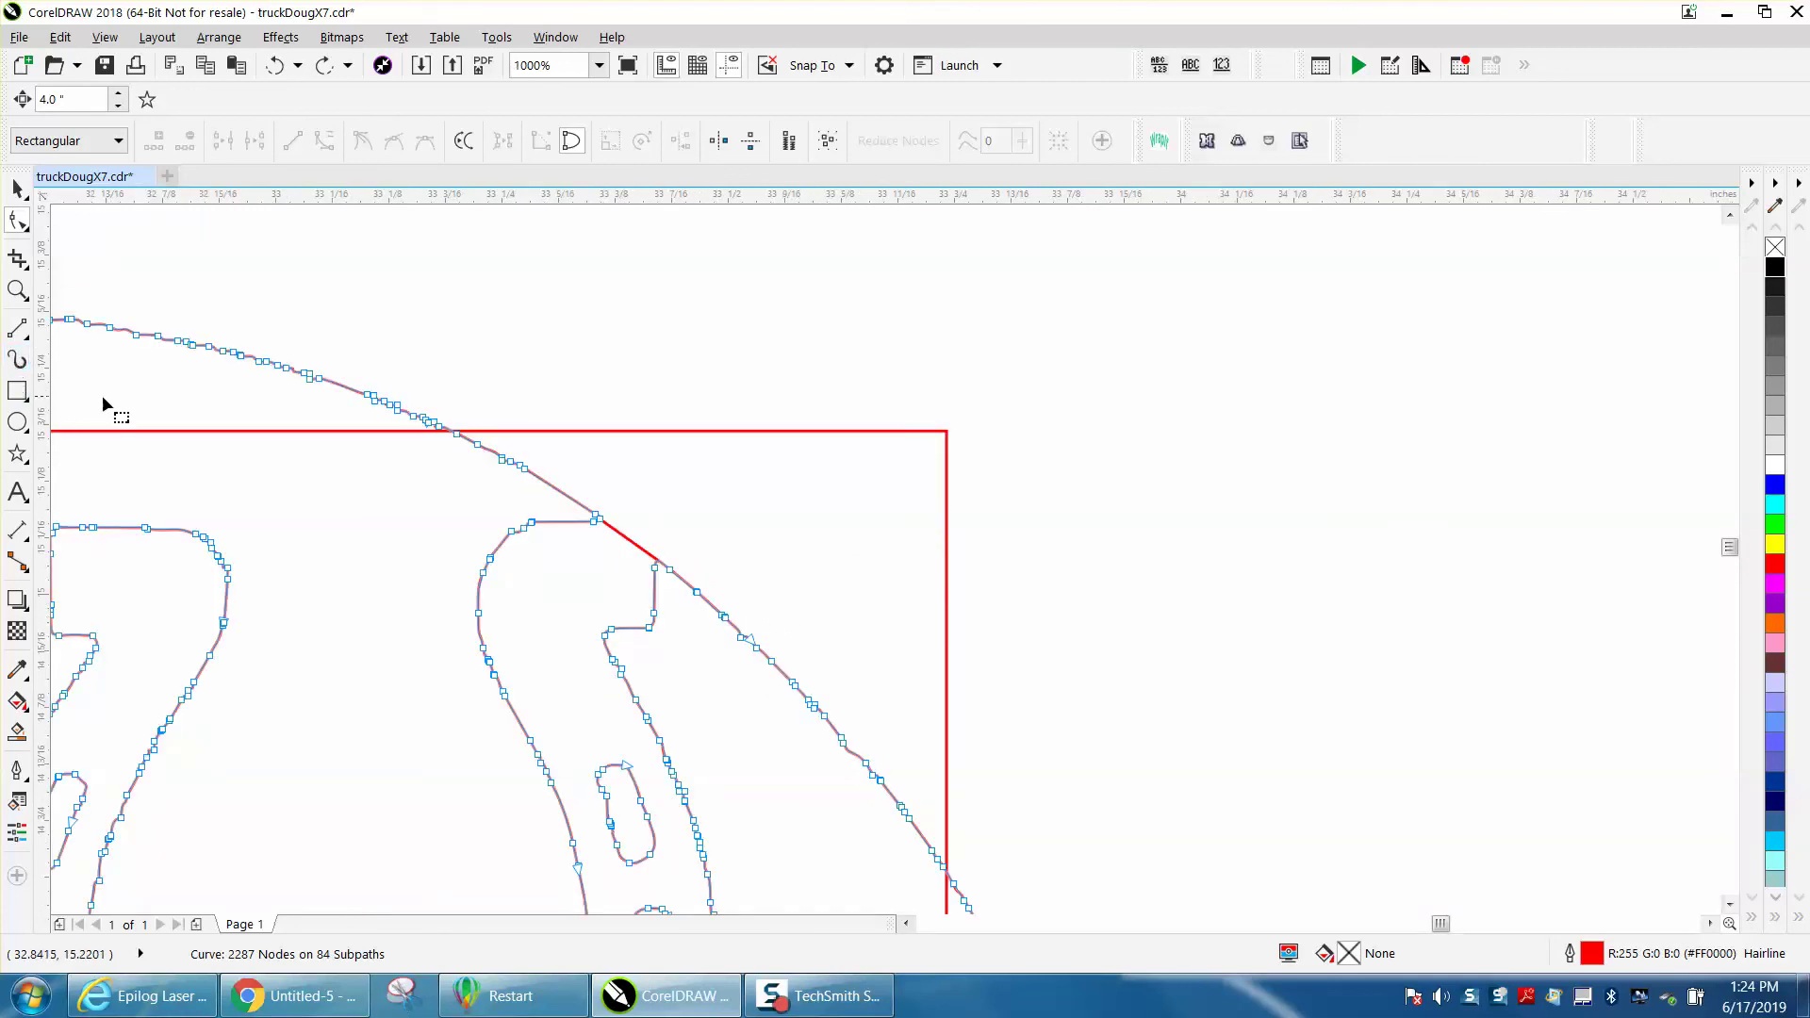
Step: Snap the upper end of the closing line at the horseshoe's upper-right corner onto the adjacent node of the traced curve
left_click(16, 289)
left_click_drag(542, 525, 817, 672)
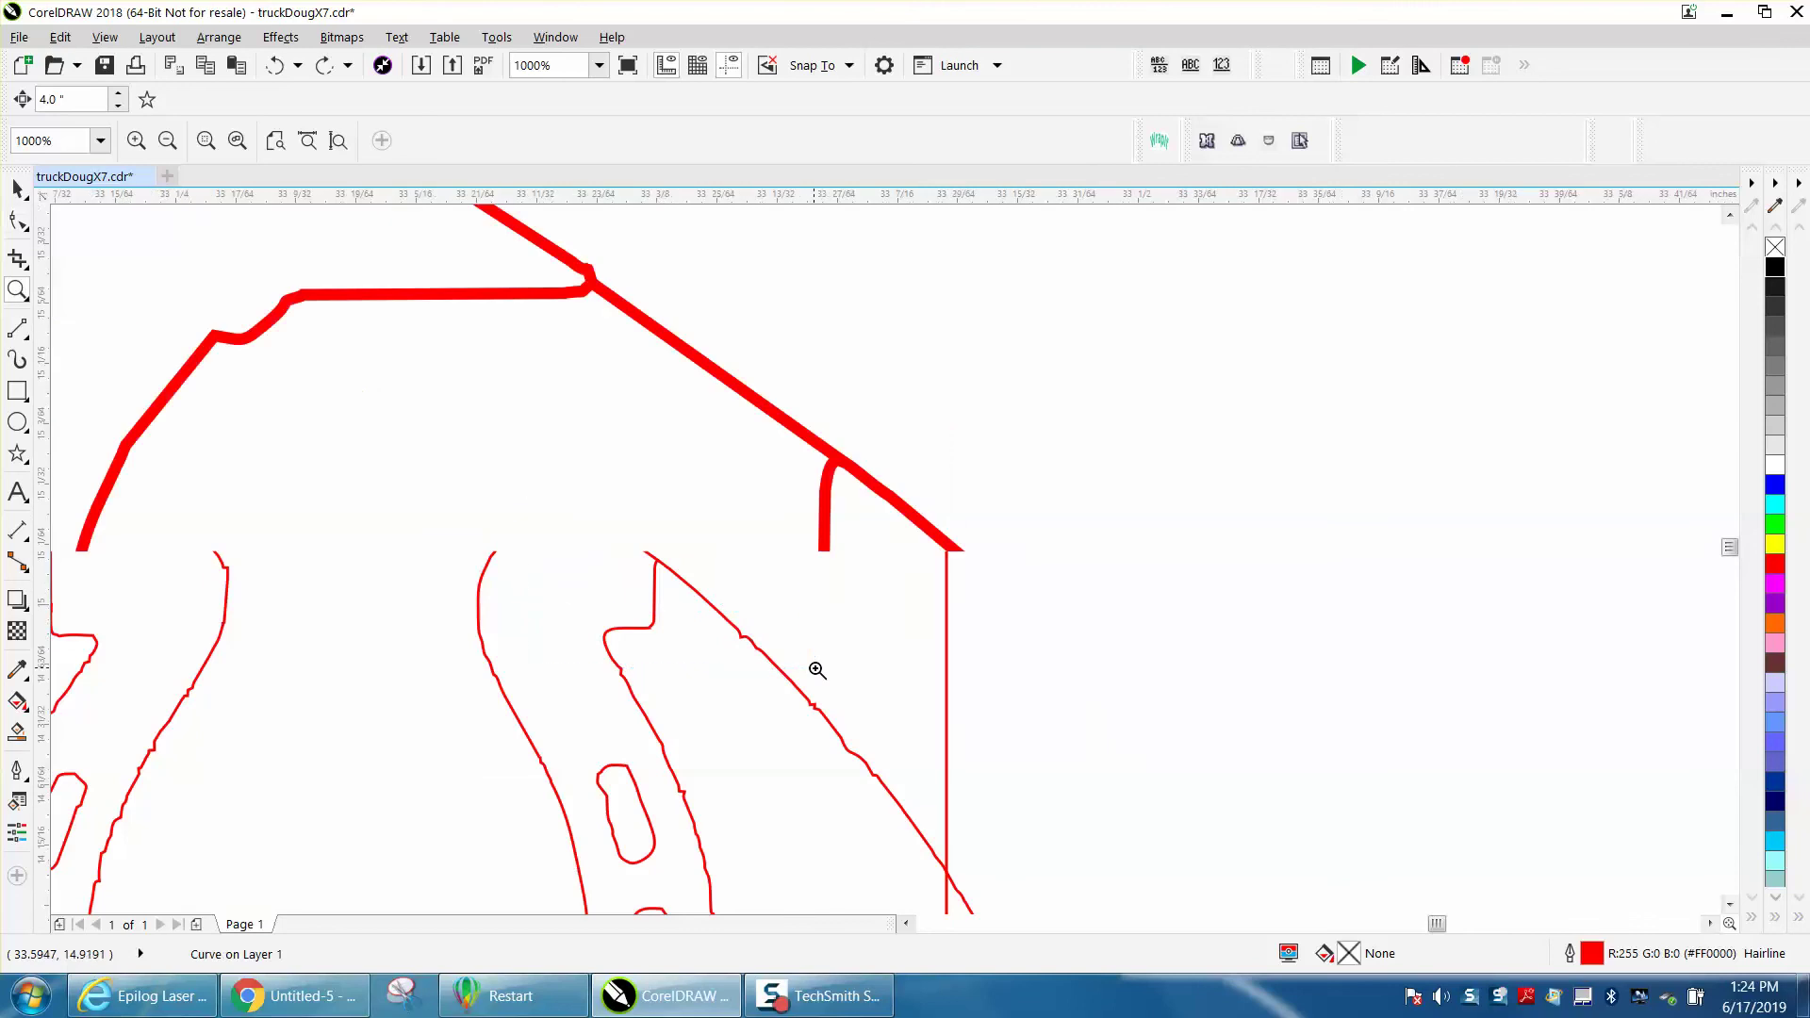
left_click(17, 220)
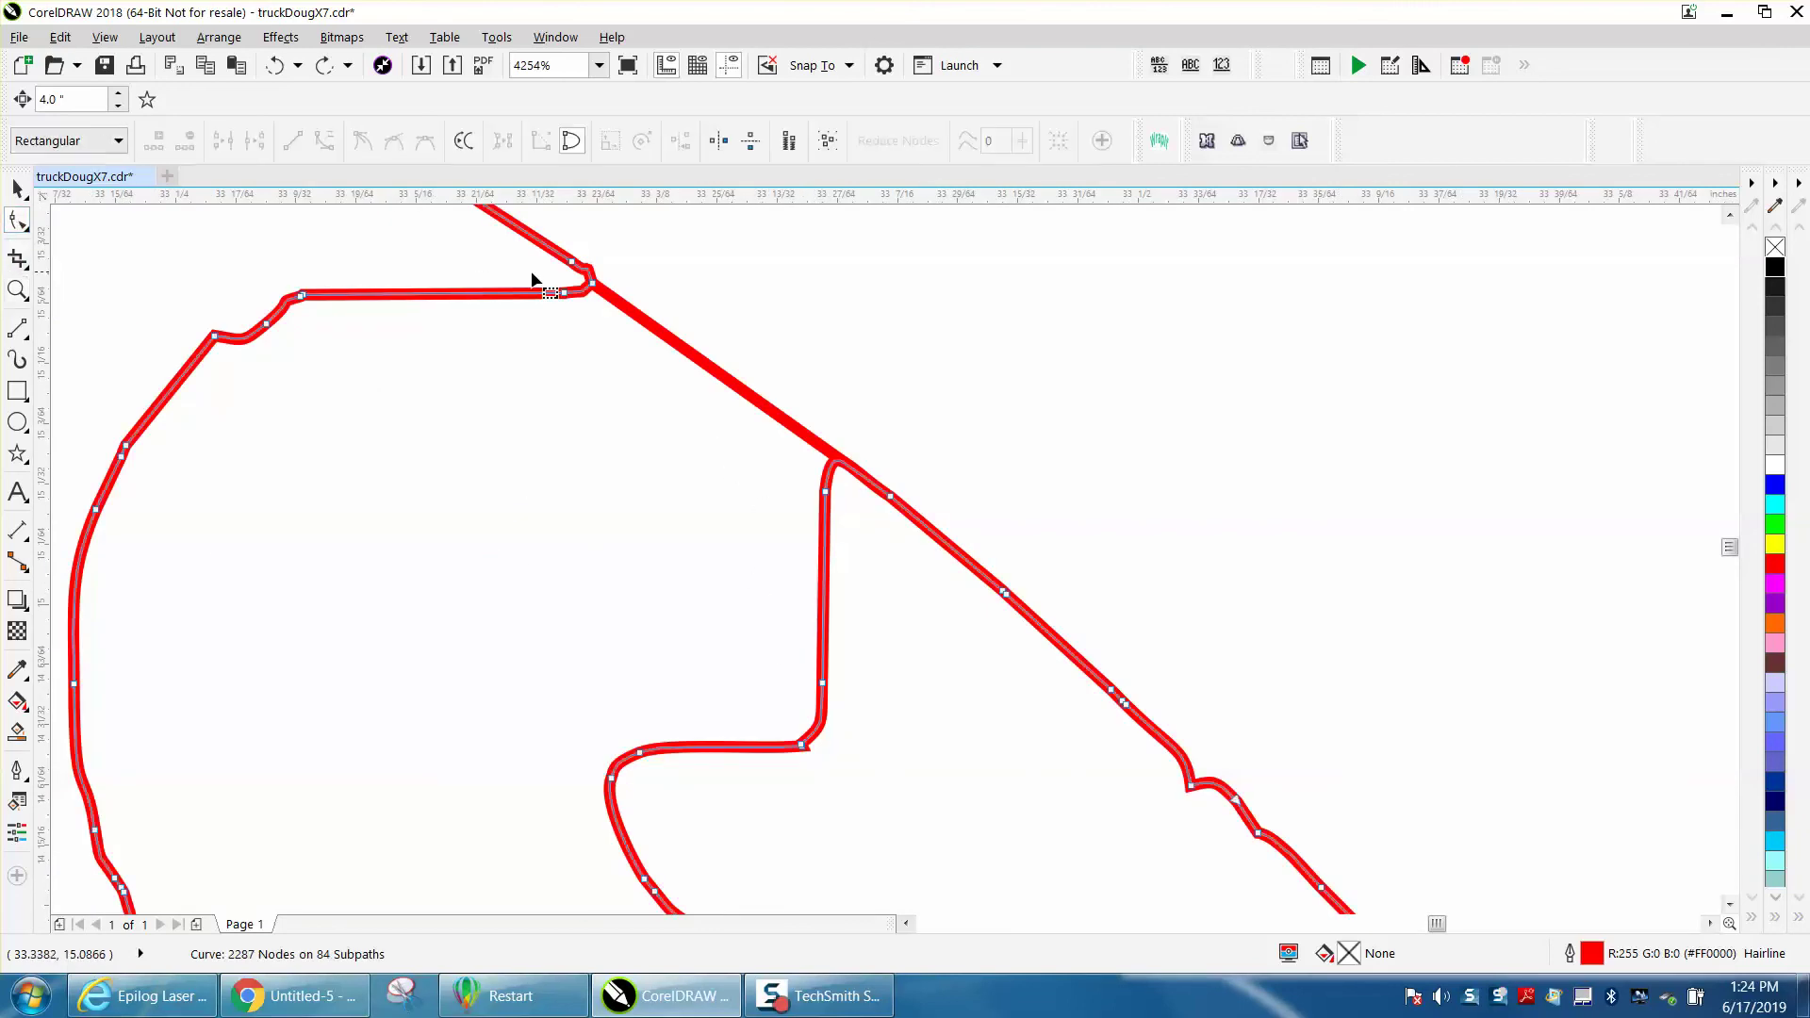
left_click(632, 318)
left_click_drag(592, 283, 573, 262)
scroll(654, 553, "down", 4)
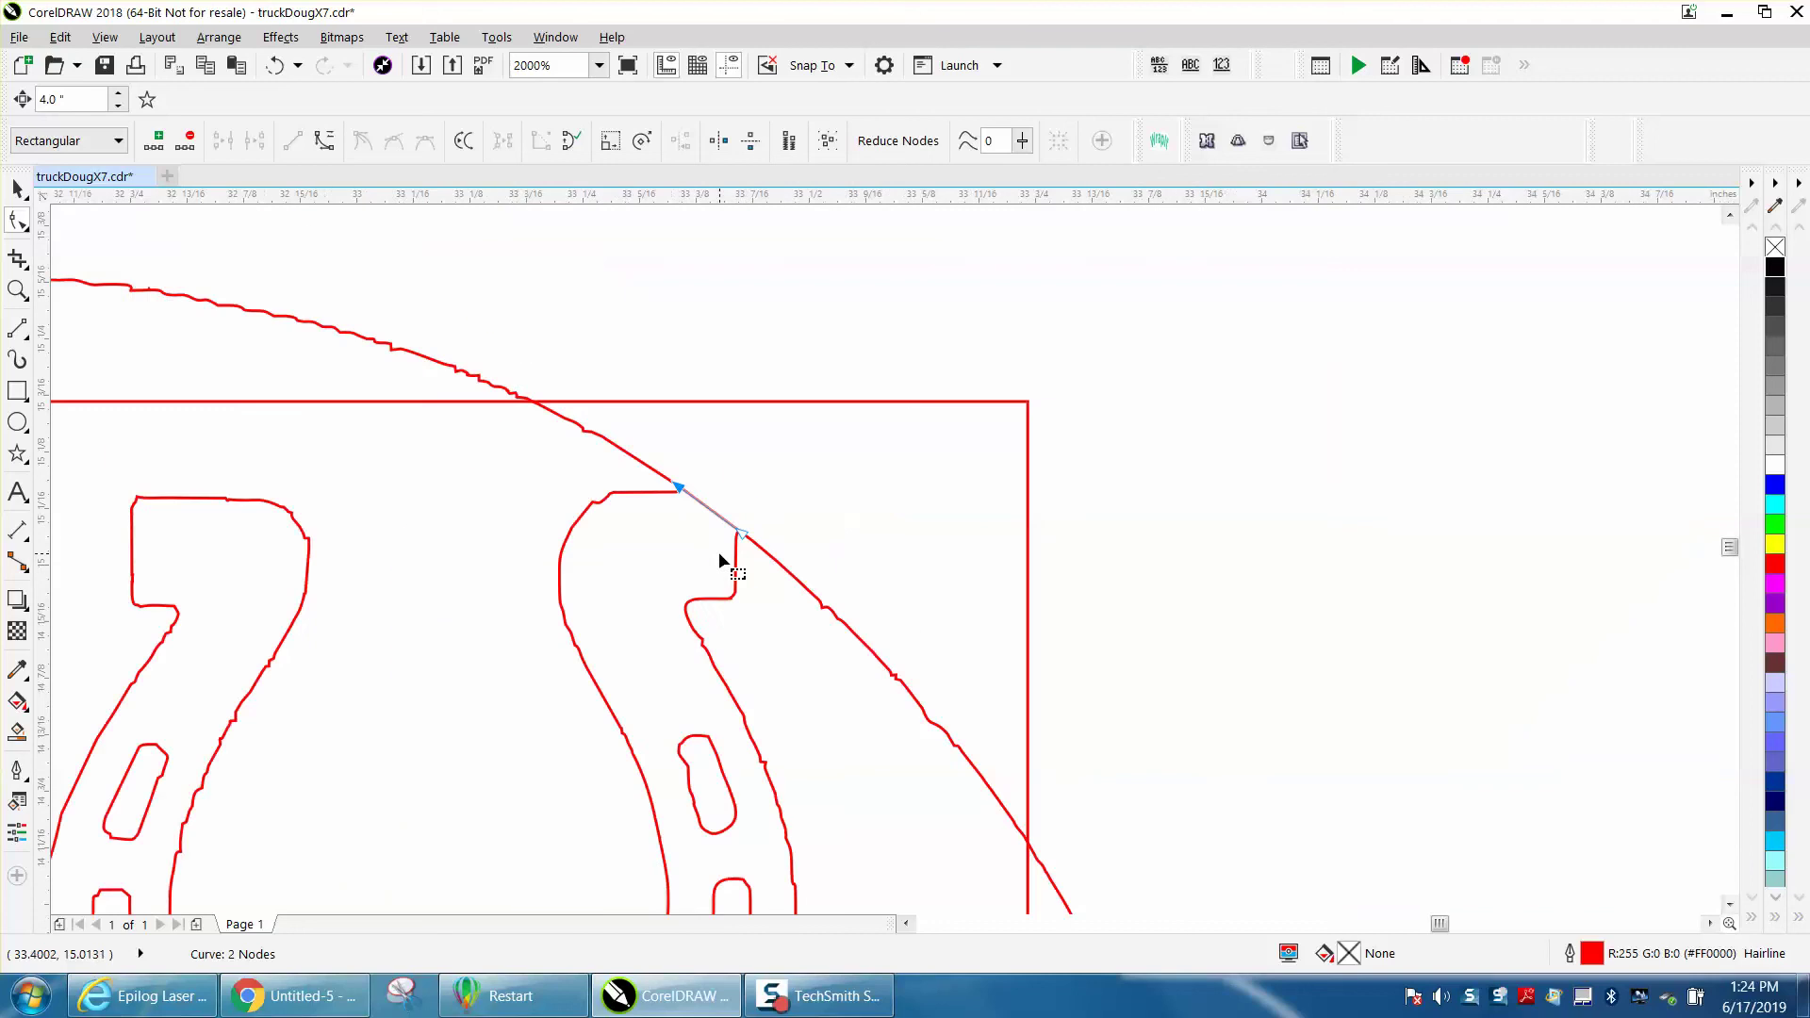
Step: Smart-fill the horseshoe with black and no outline, and move the resulting shape 4 inches to the right
left_click(17, 732)
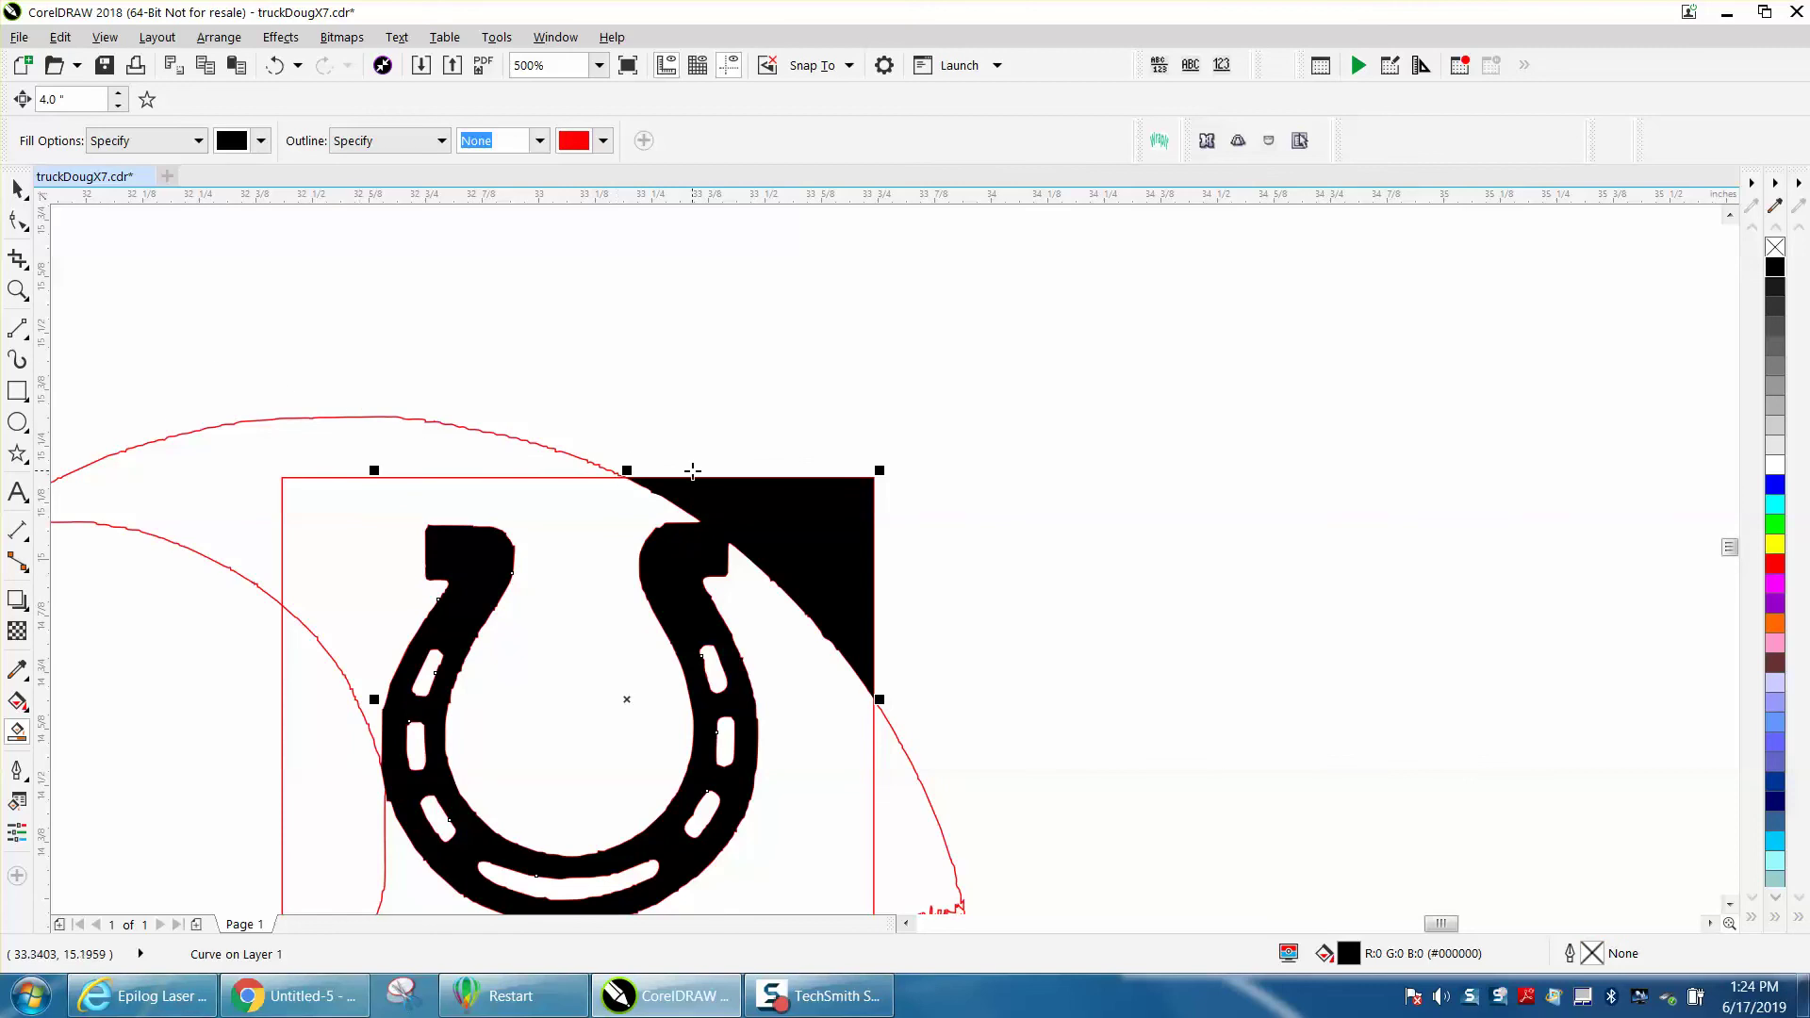
key("Delete")
scroll(693, 471, "down", 2)
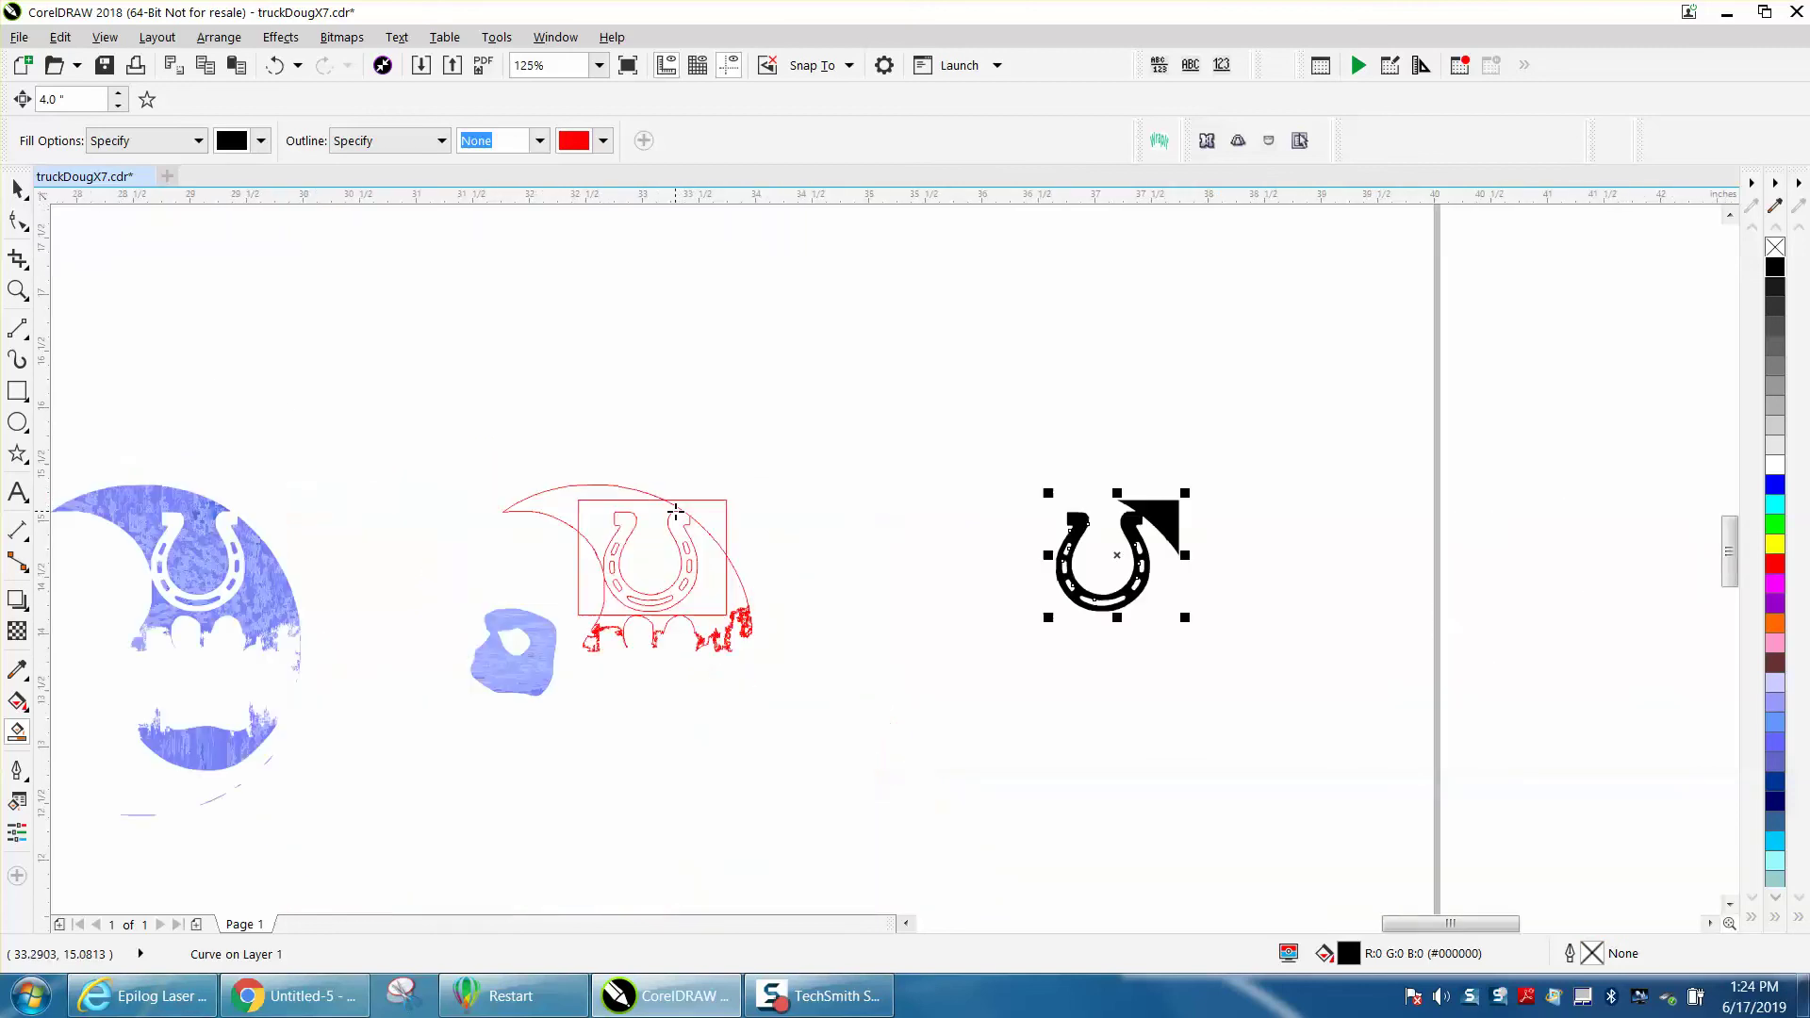
Step: Remove the fill from the moved horseshoe shape and give it a black outline
left_click(1774, 248)
right_click(1774, 272)
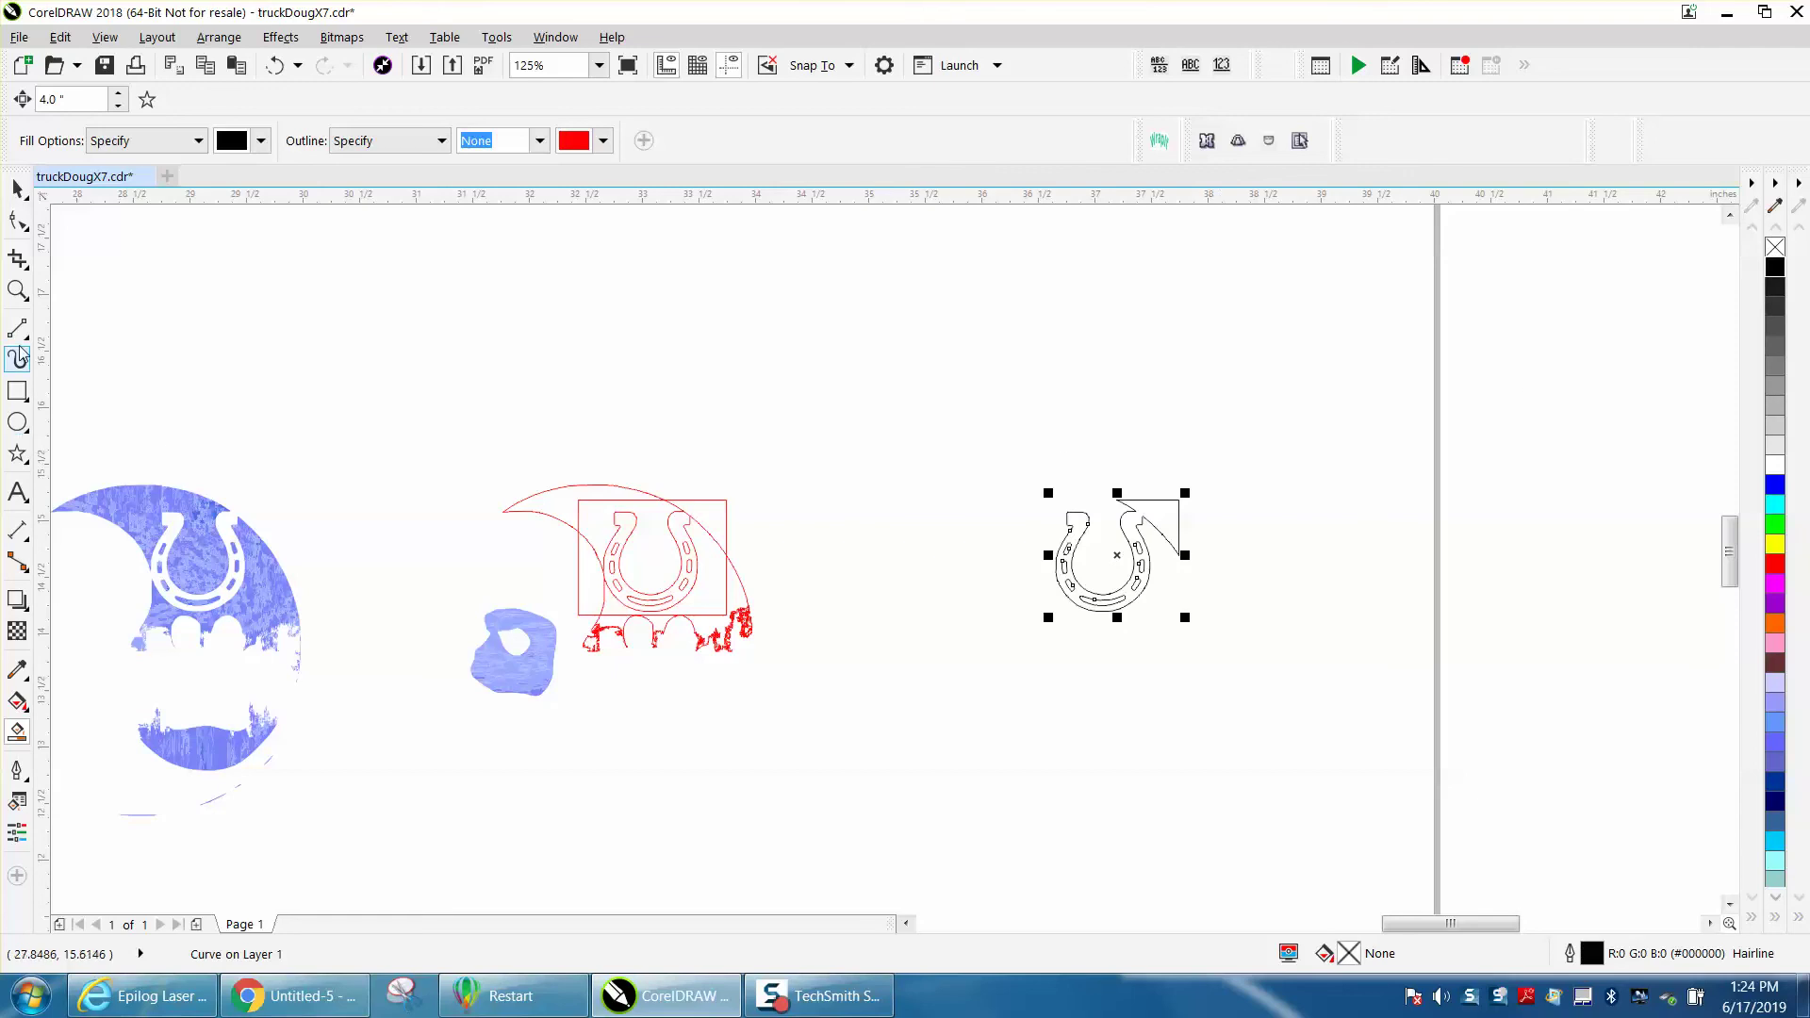
Step: Draw a straight freehand line about 0.07 by 0.05 inches across the gap at the horseshoe's upper-right end
left_click(17, 290)
left_click_drag(988, 460, 1266, 631)
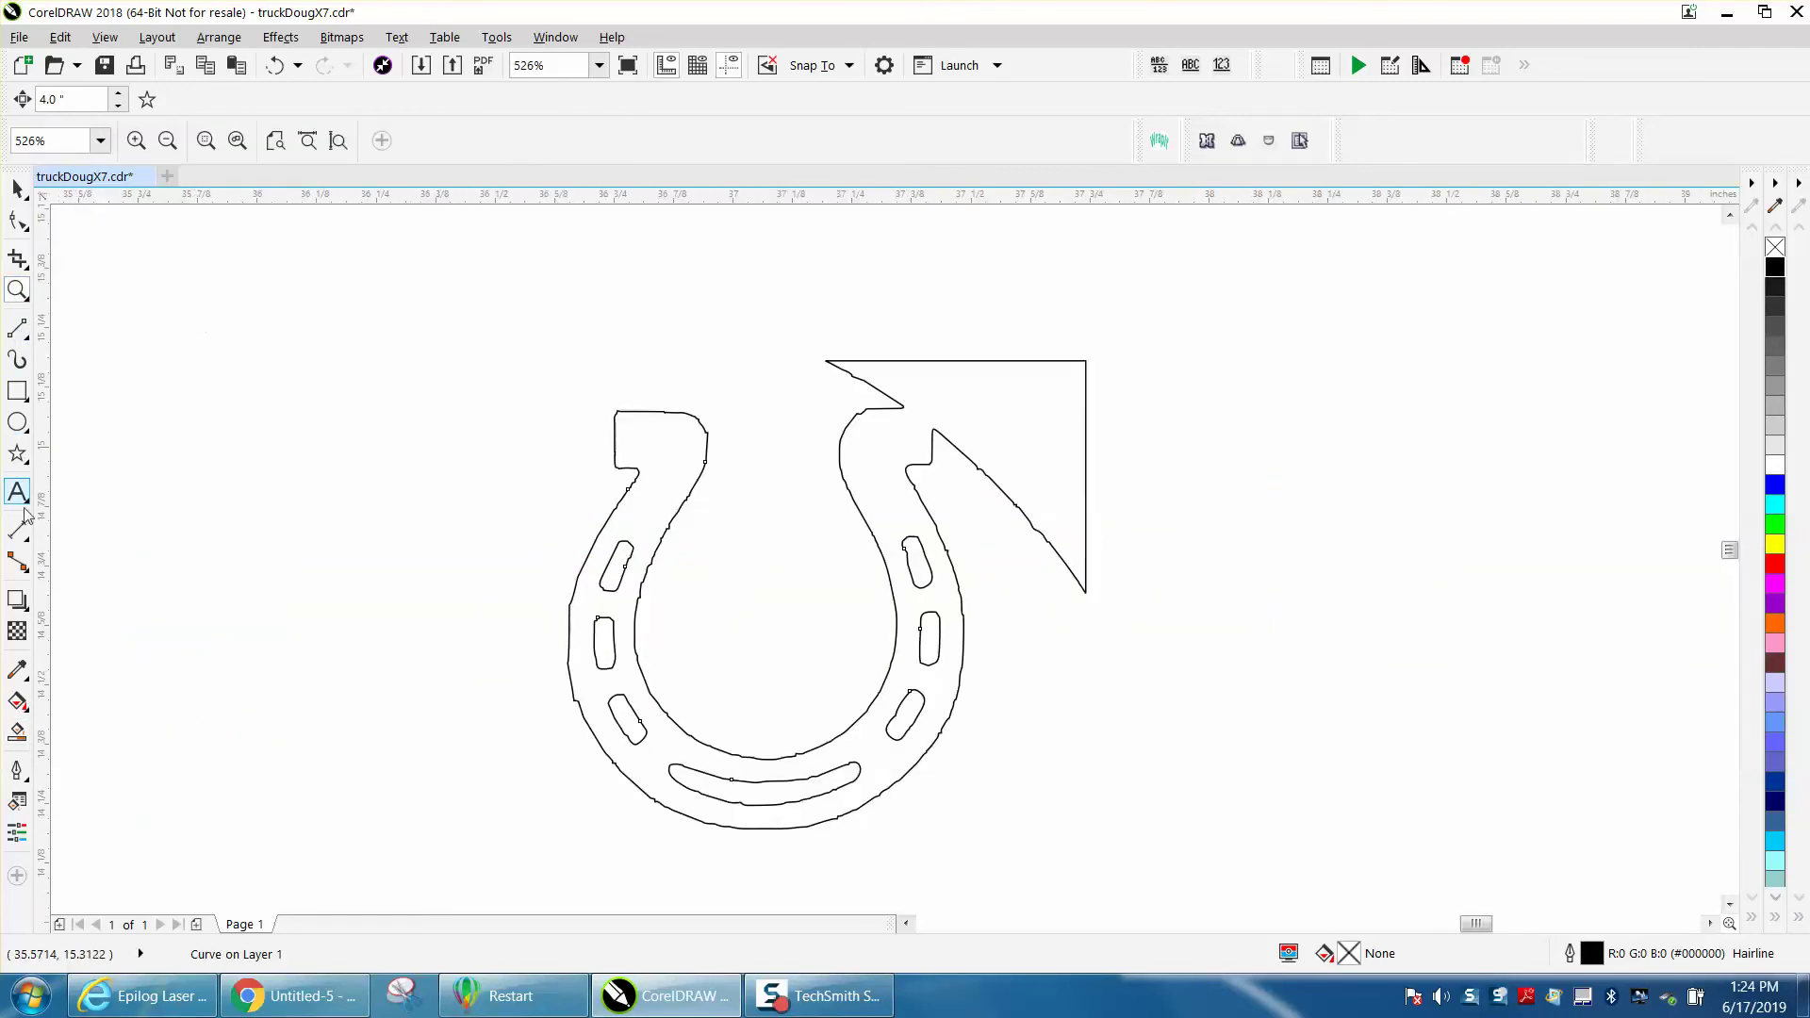
left_click(21, 330)
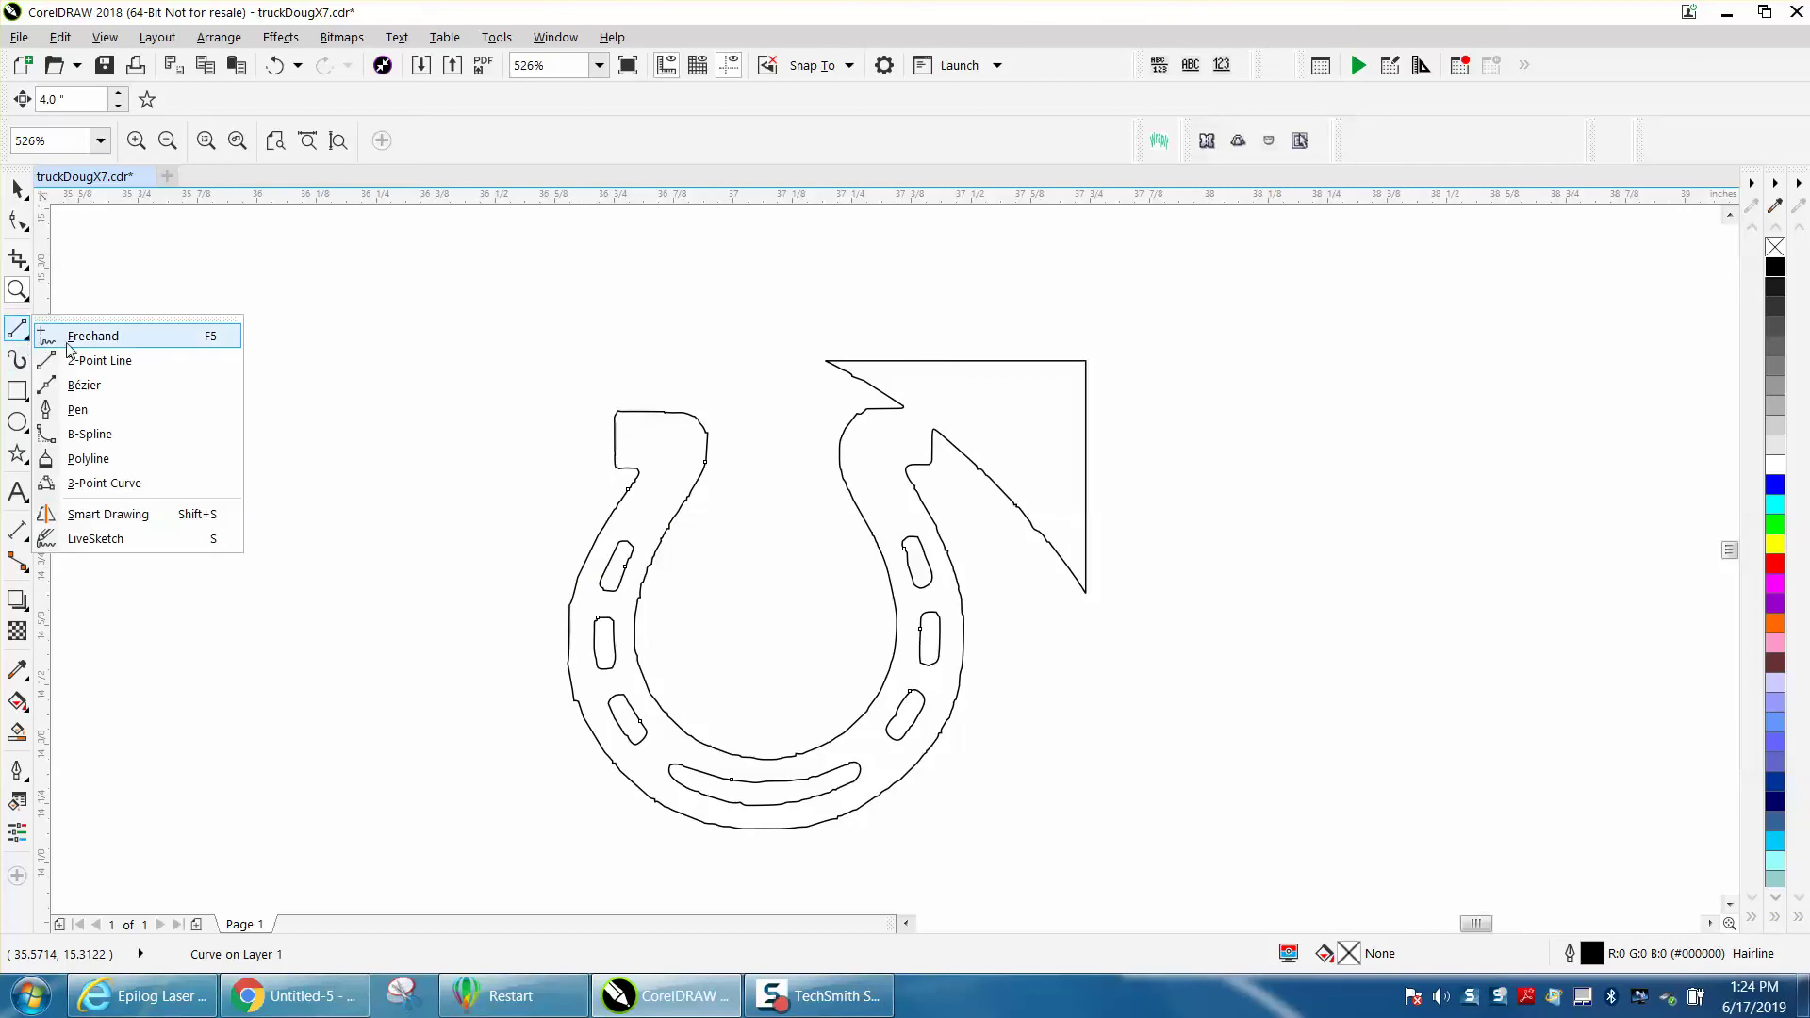
left_click(17, 289)
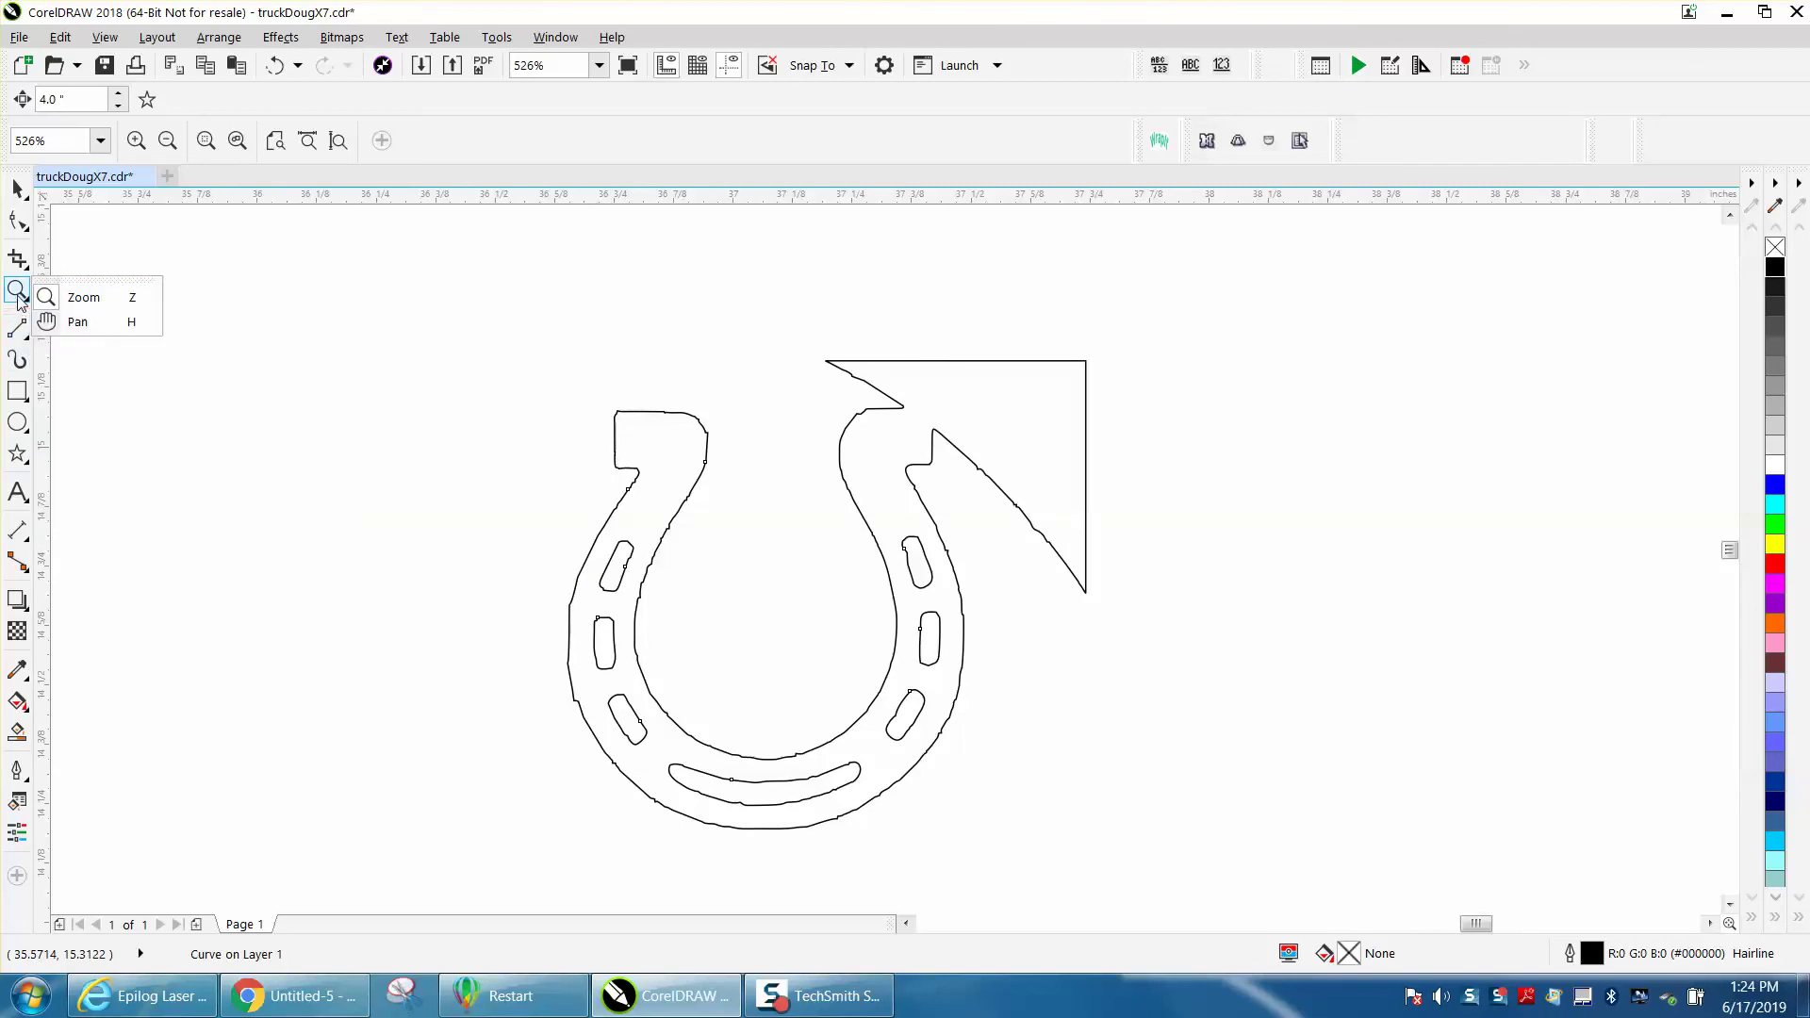
left_click_drag(823, 371, 1218, 561)
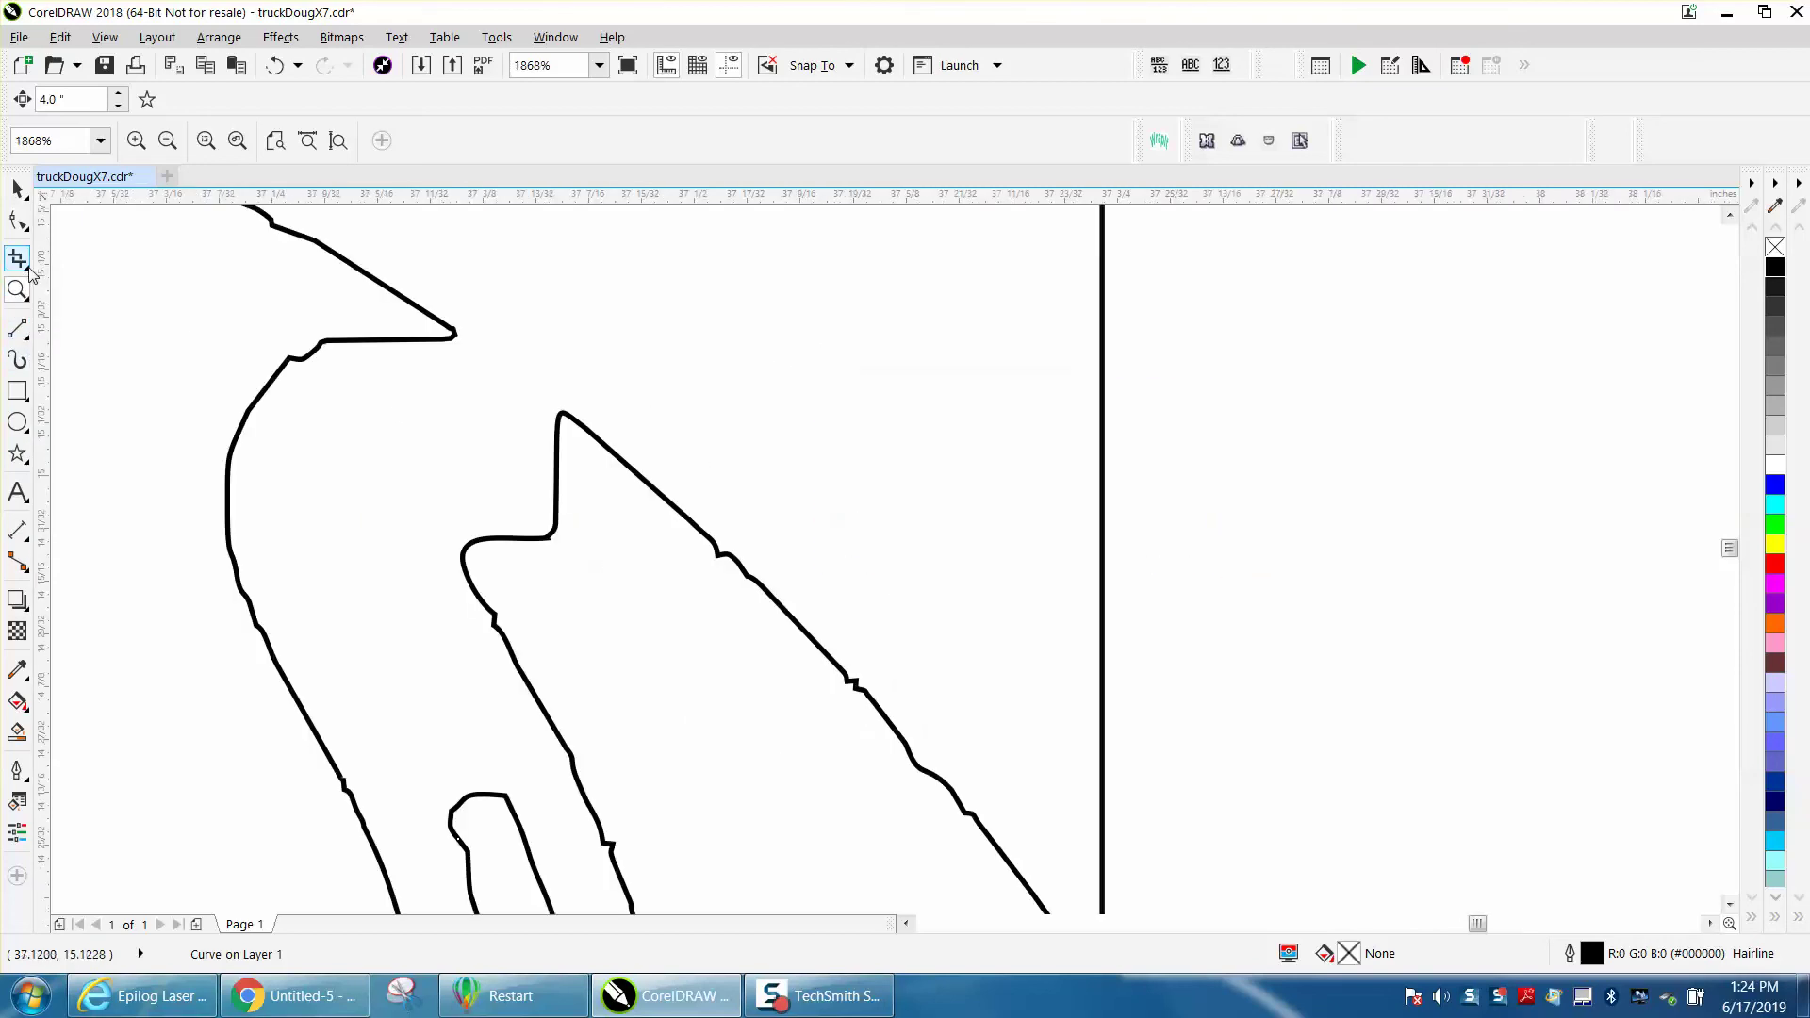
left_click(30, 341)
left_click(80, 336)
left_click(566, 415)
left_click(469, 341)
scroll(671, 419, "down", 3)
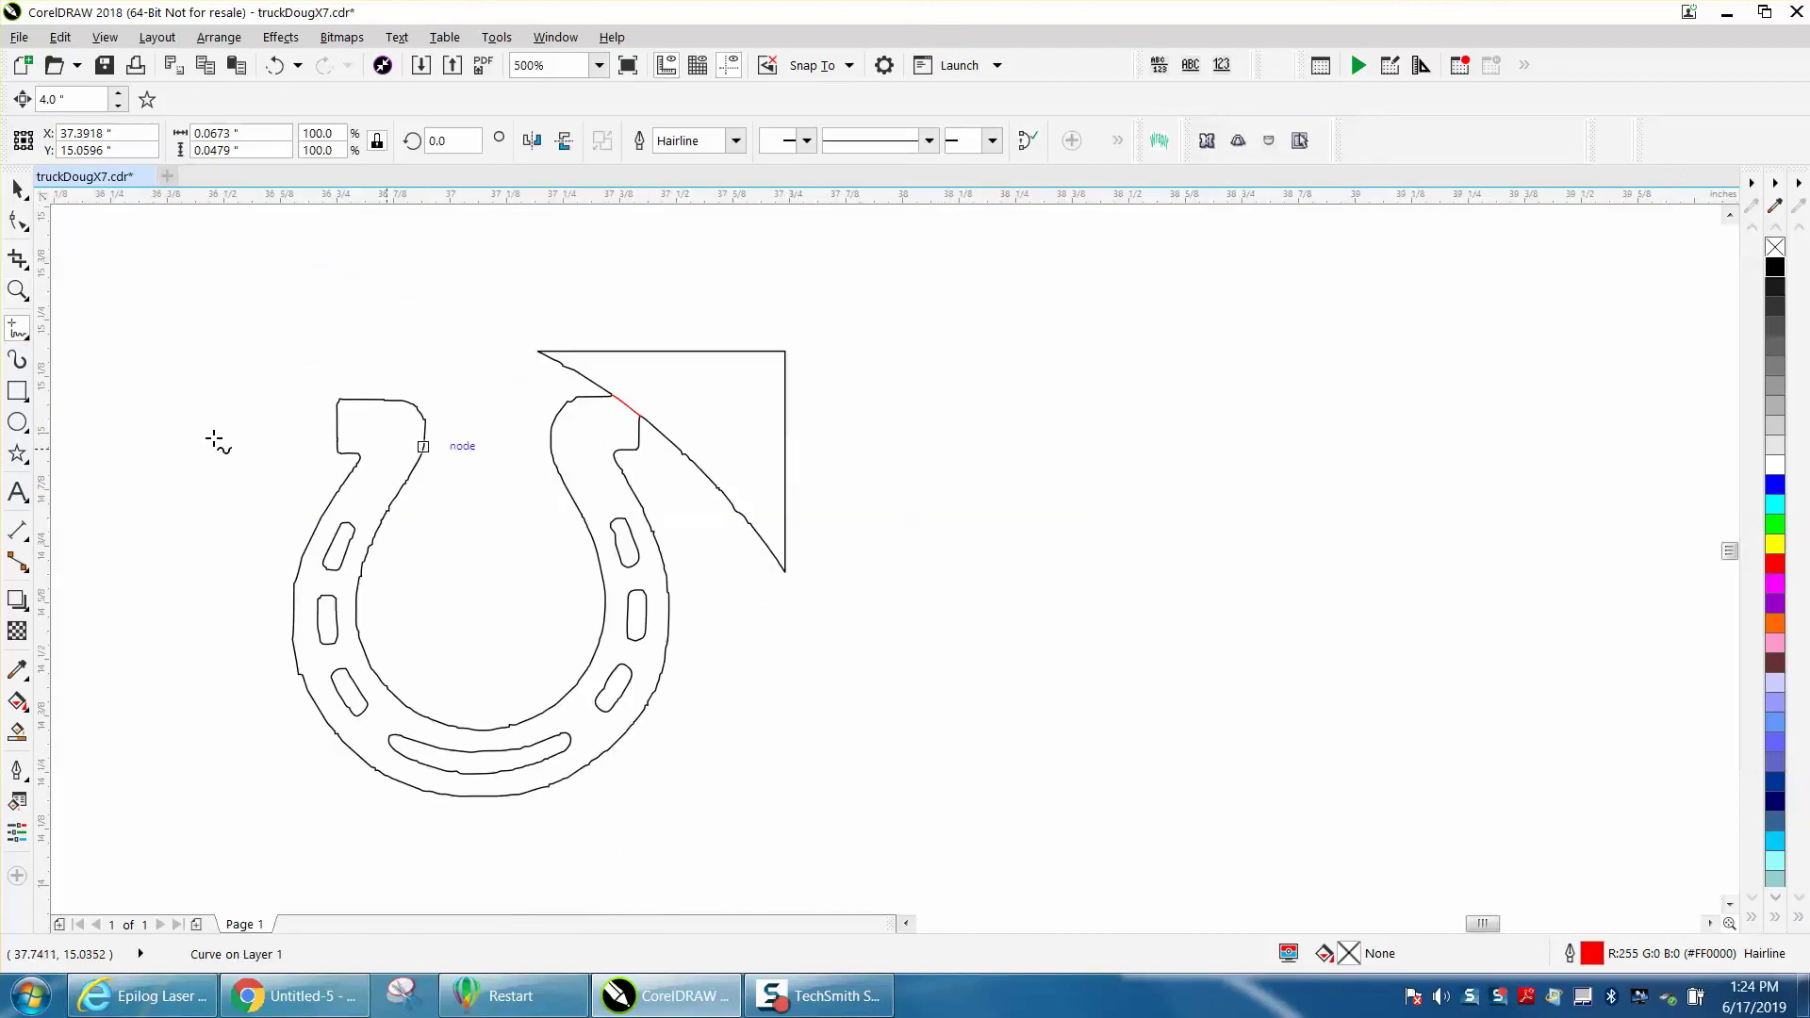
Step: Enclose the horseshoe in a rectangle about 1.63 by 1.1 inches and smart-fill the horseshoe with black and no outline
left_click(17, 390)
left_click_drag(207, 309, 947, 808)
left_click(17, 732)
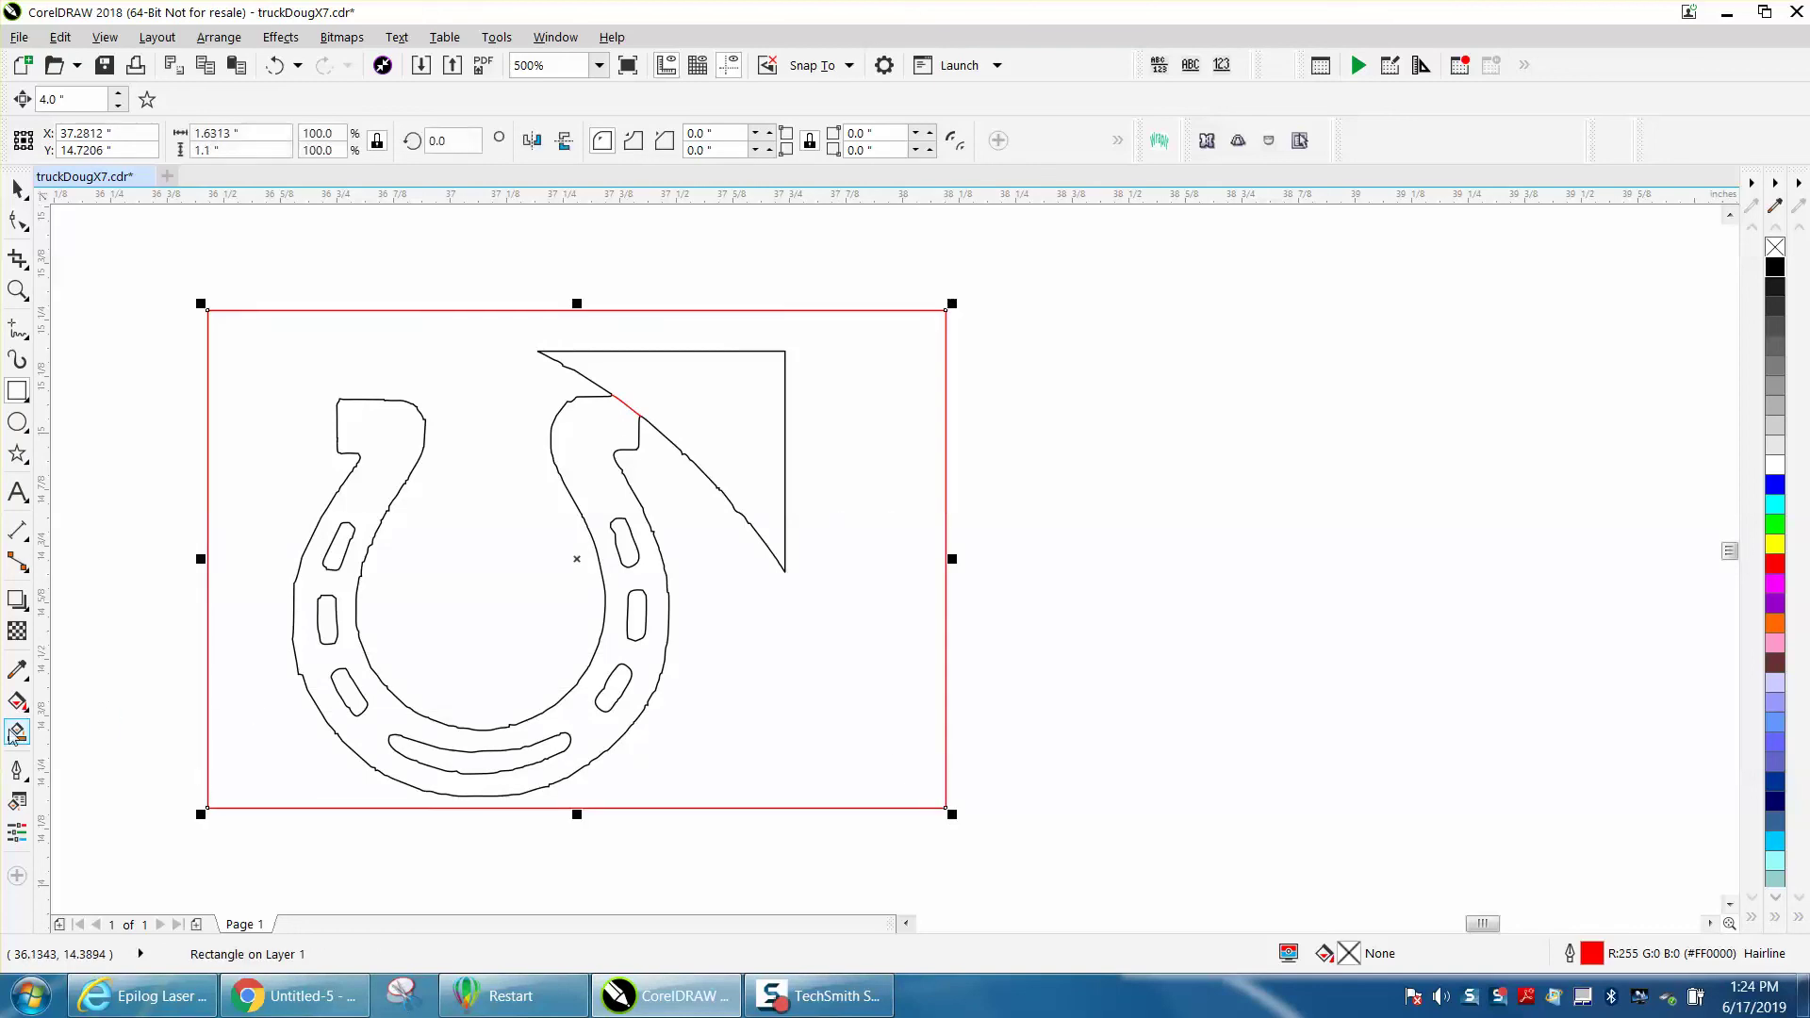
left_click(379, 493)
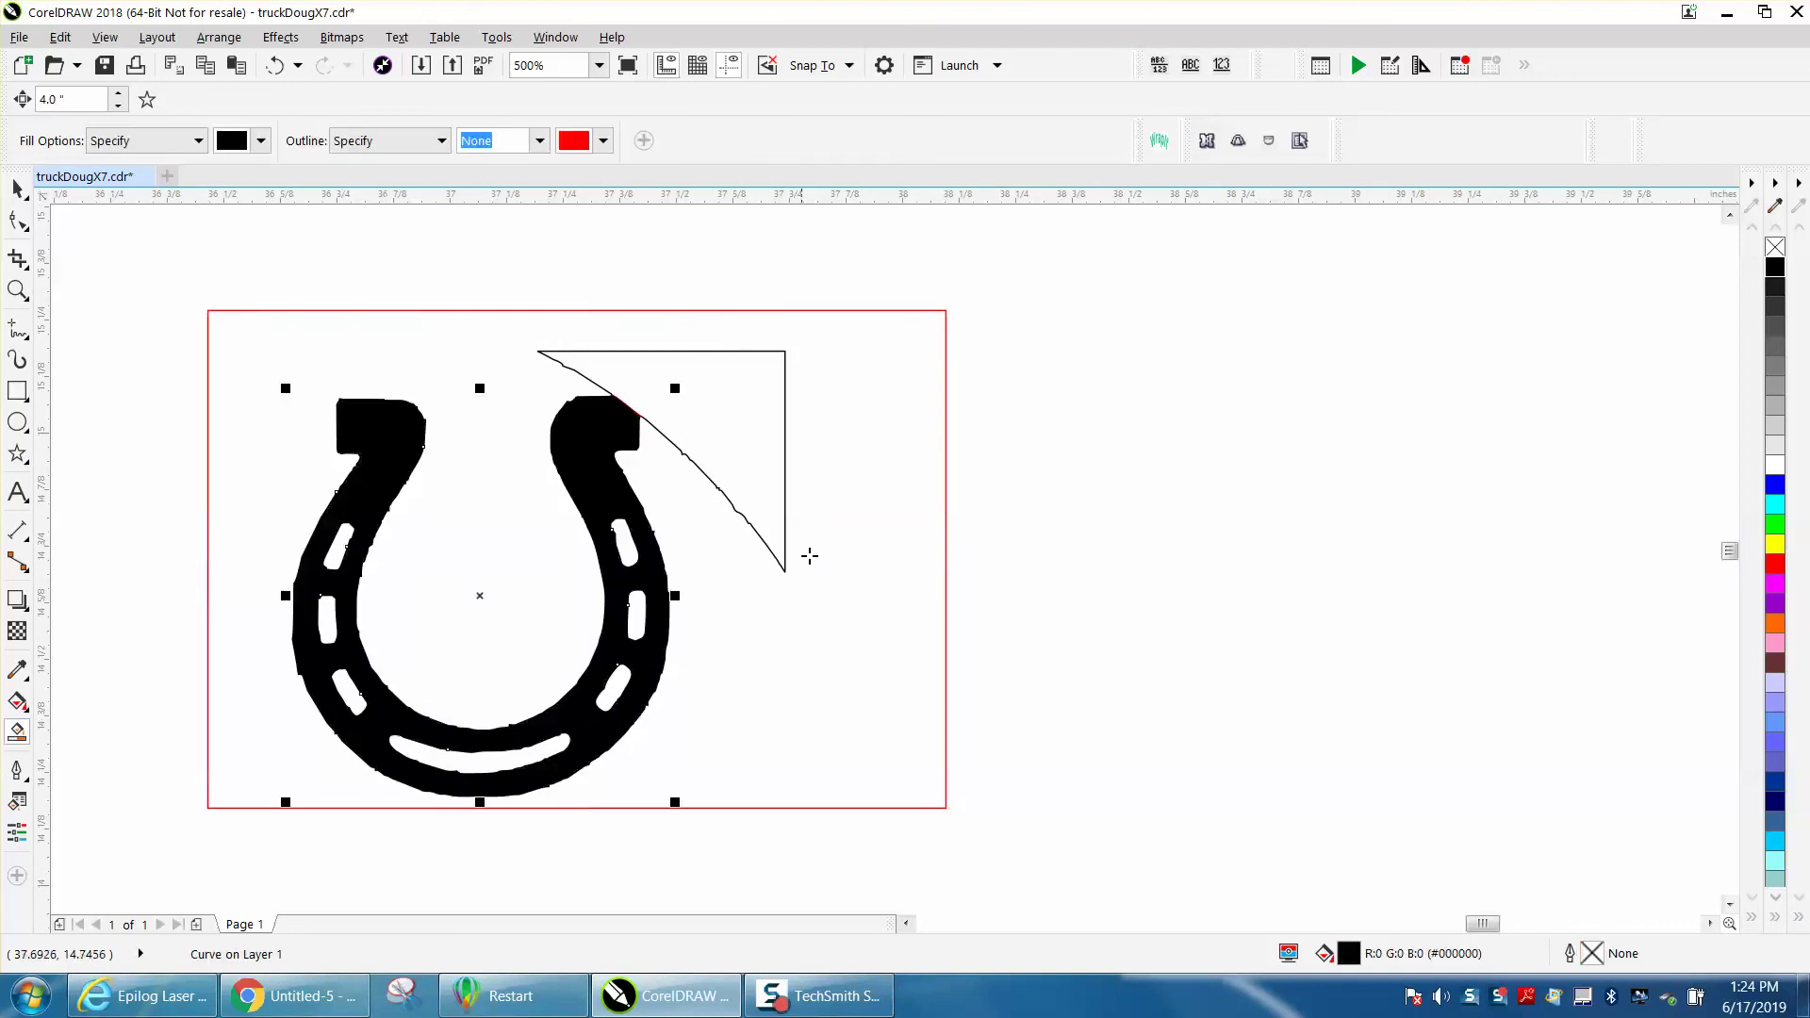
Step: Move the black horseshoe 12 inches to the left, directly above the black paw print
scroll(889, 581, "down", 4)
key("Left")
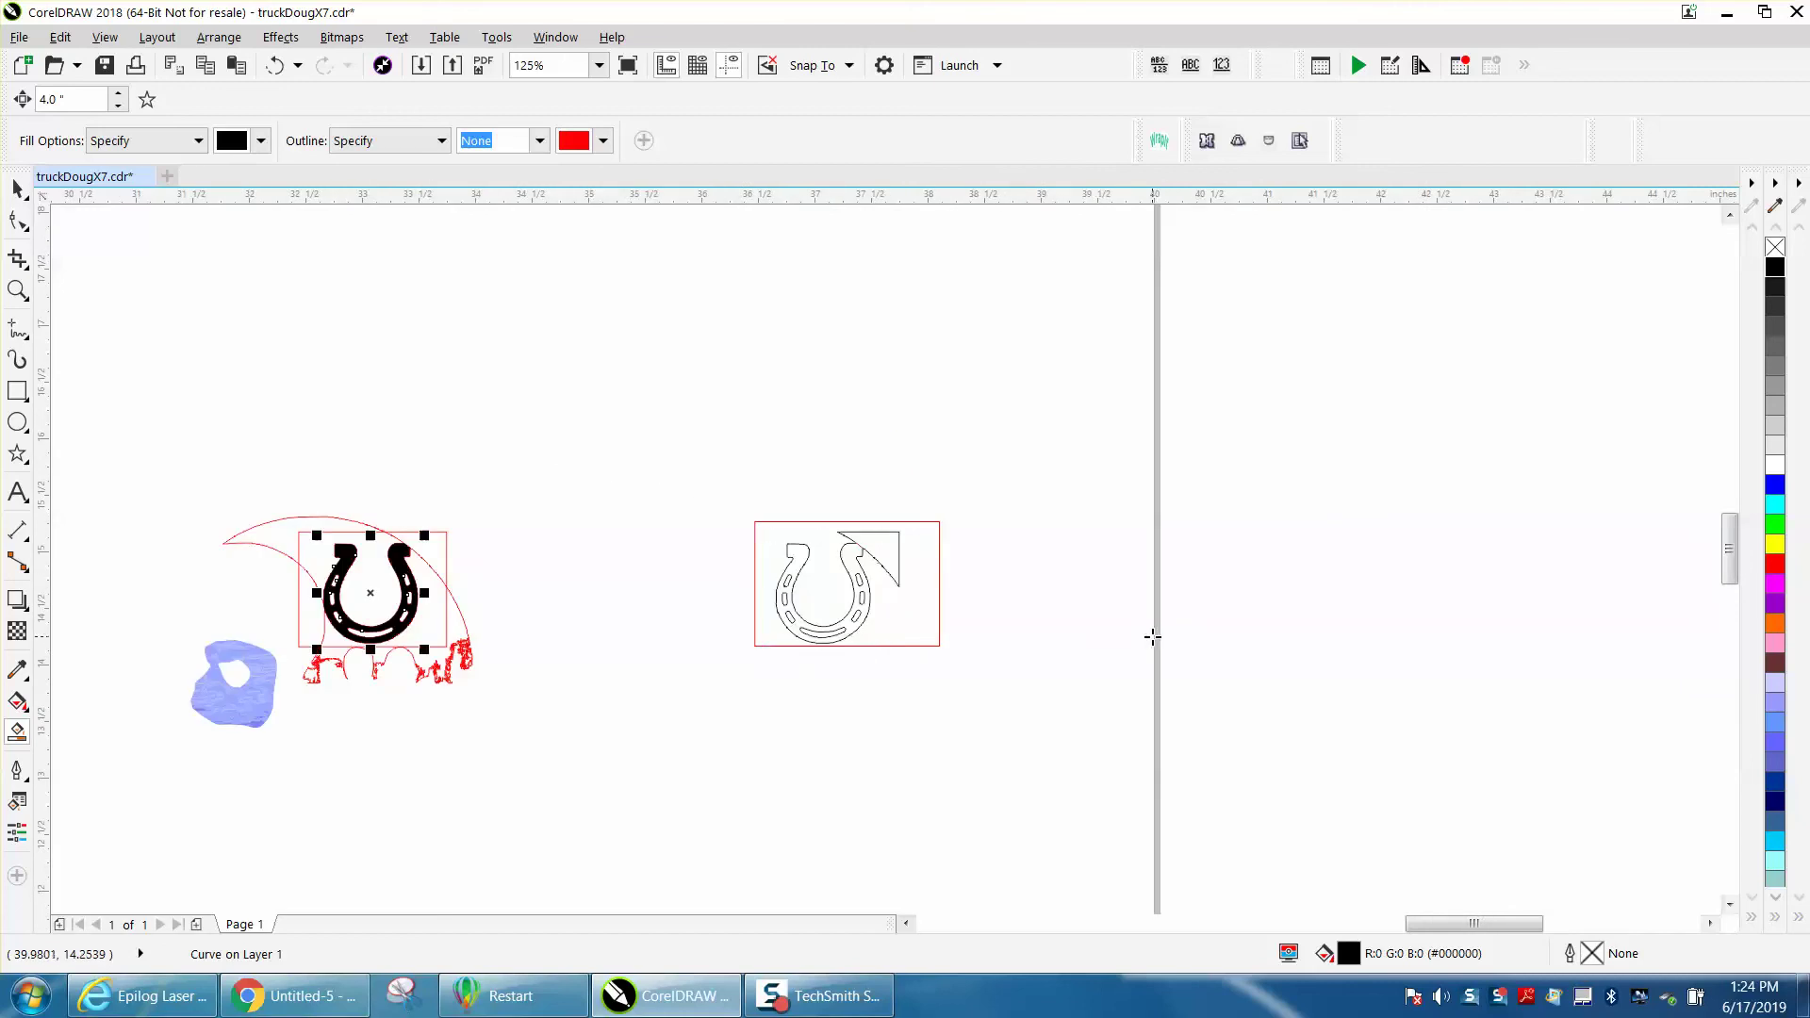
scroll(1152, 637, "down", 3)
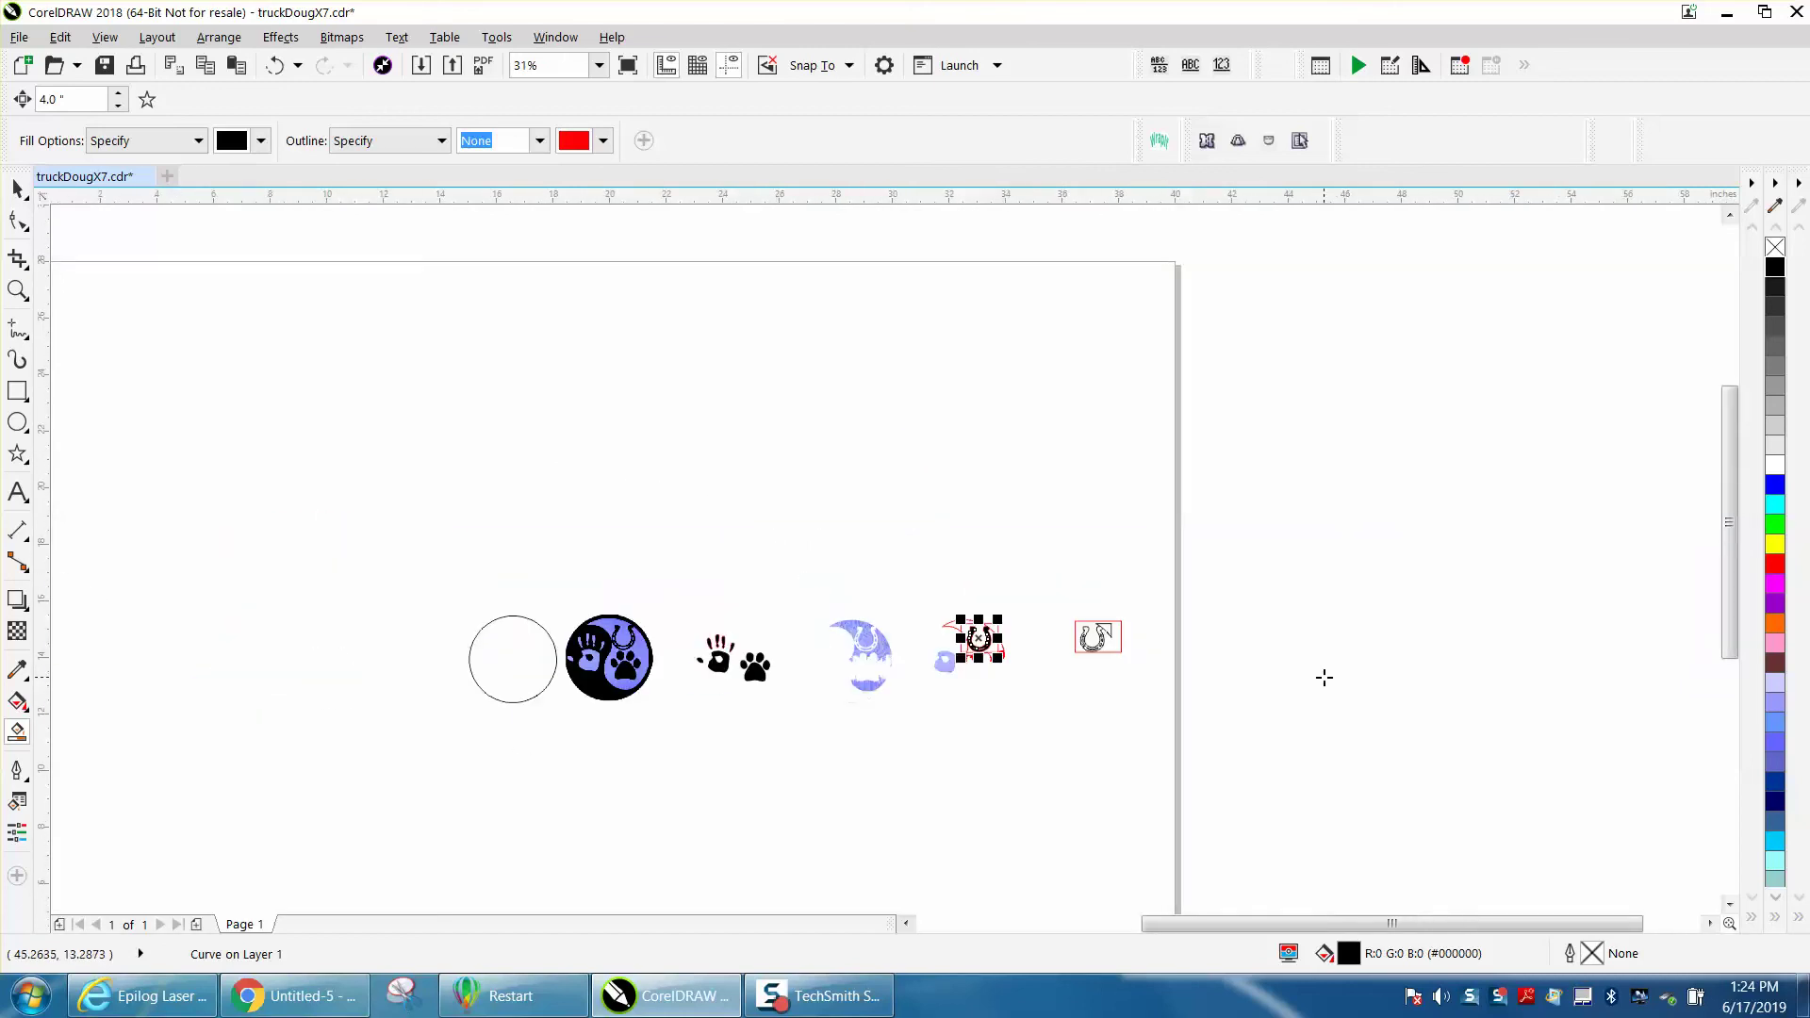
key("Left")
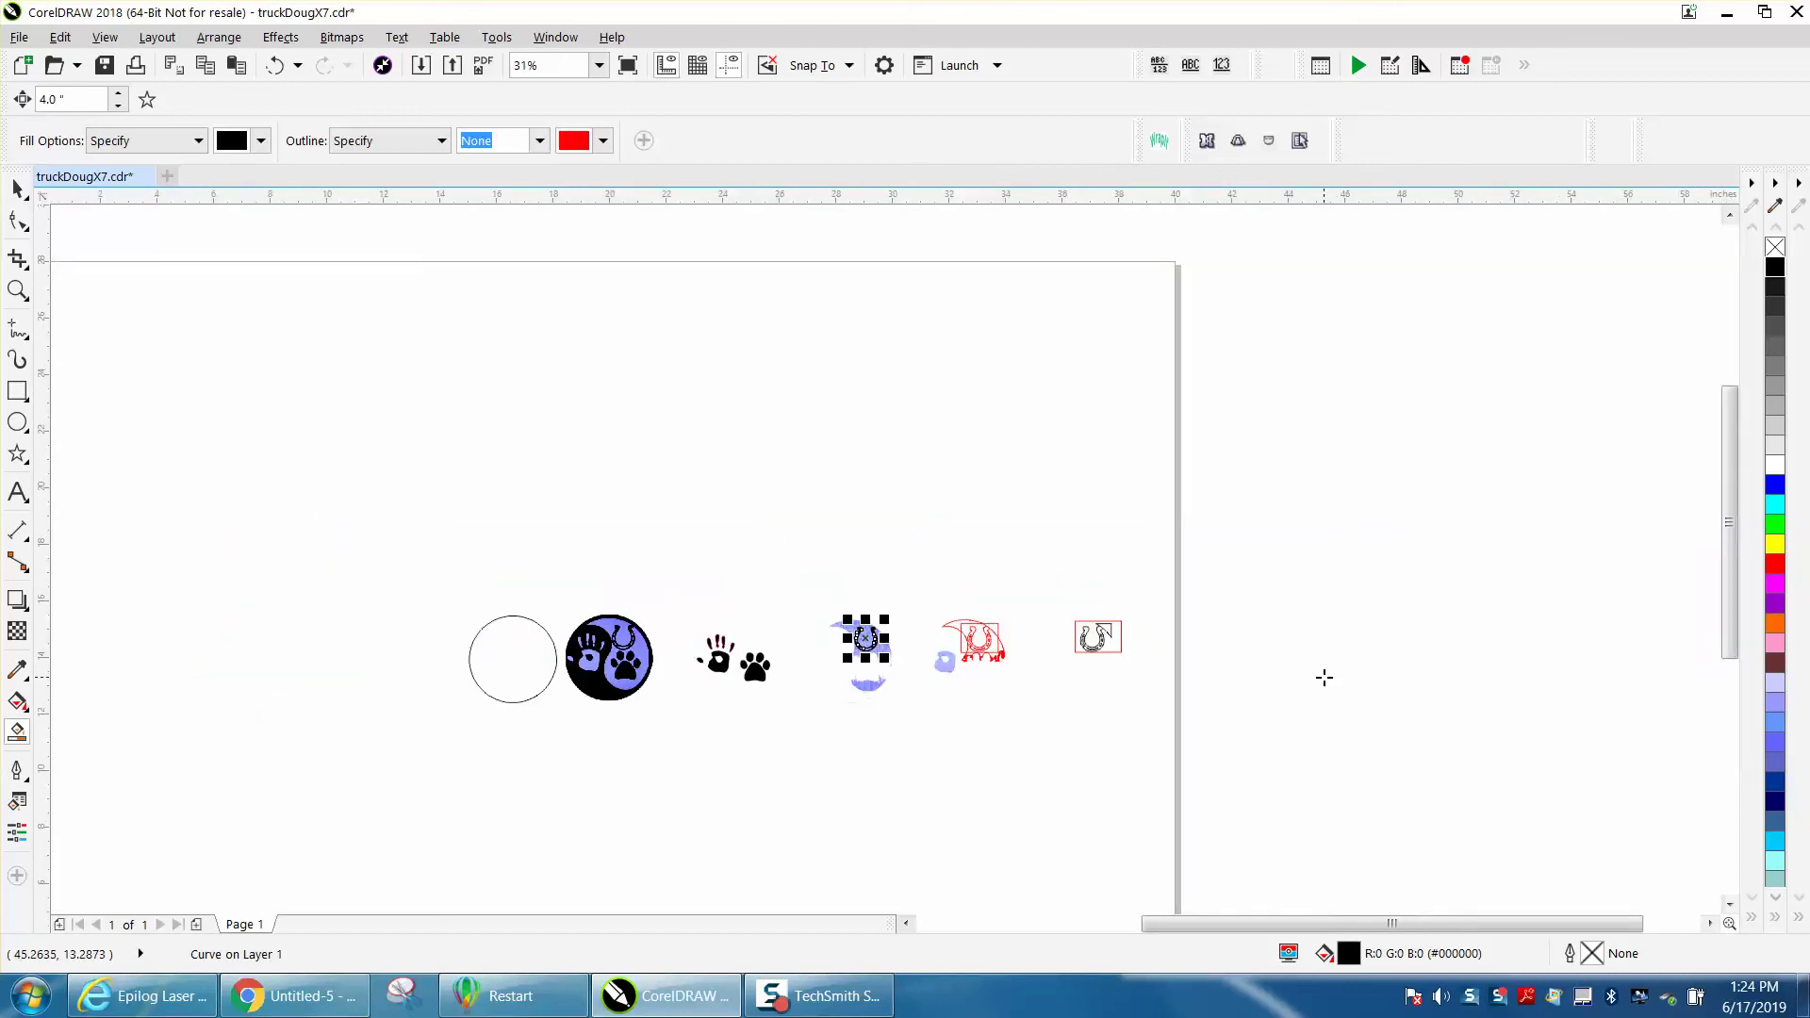
key("Left")
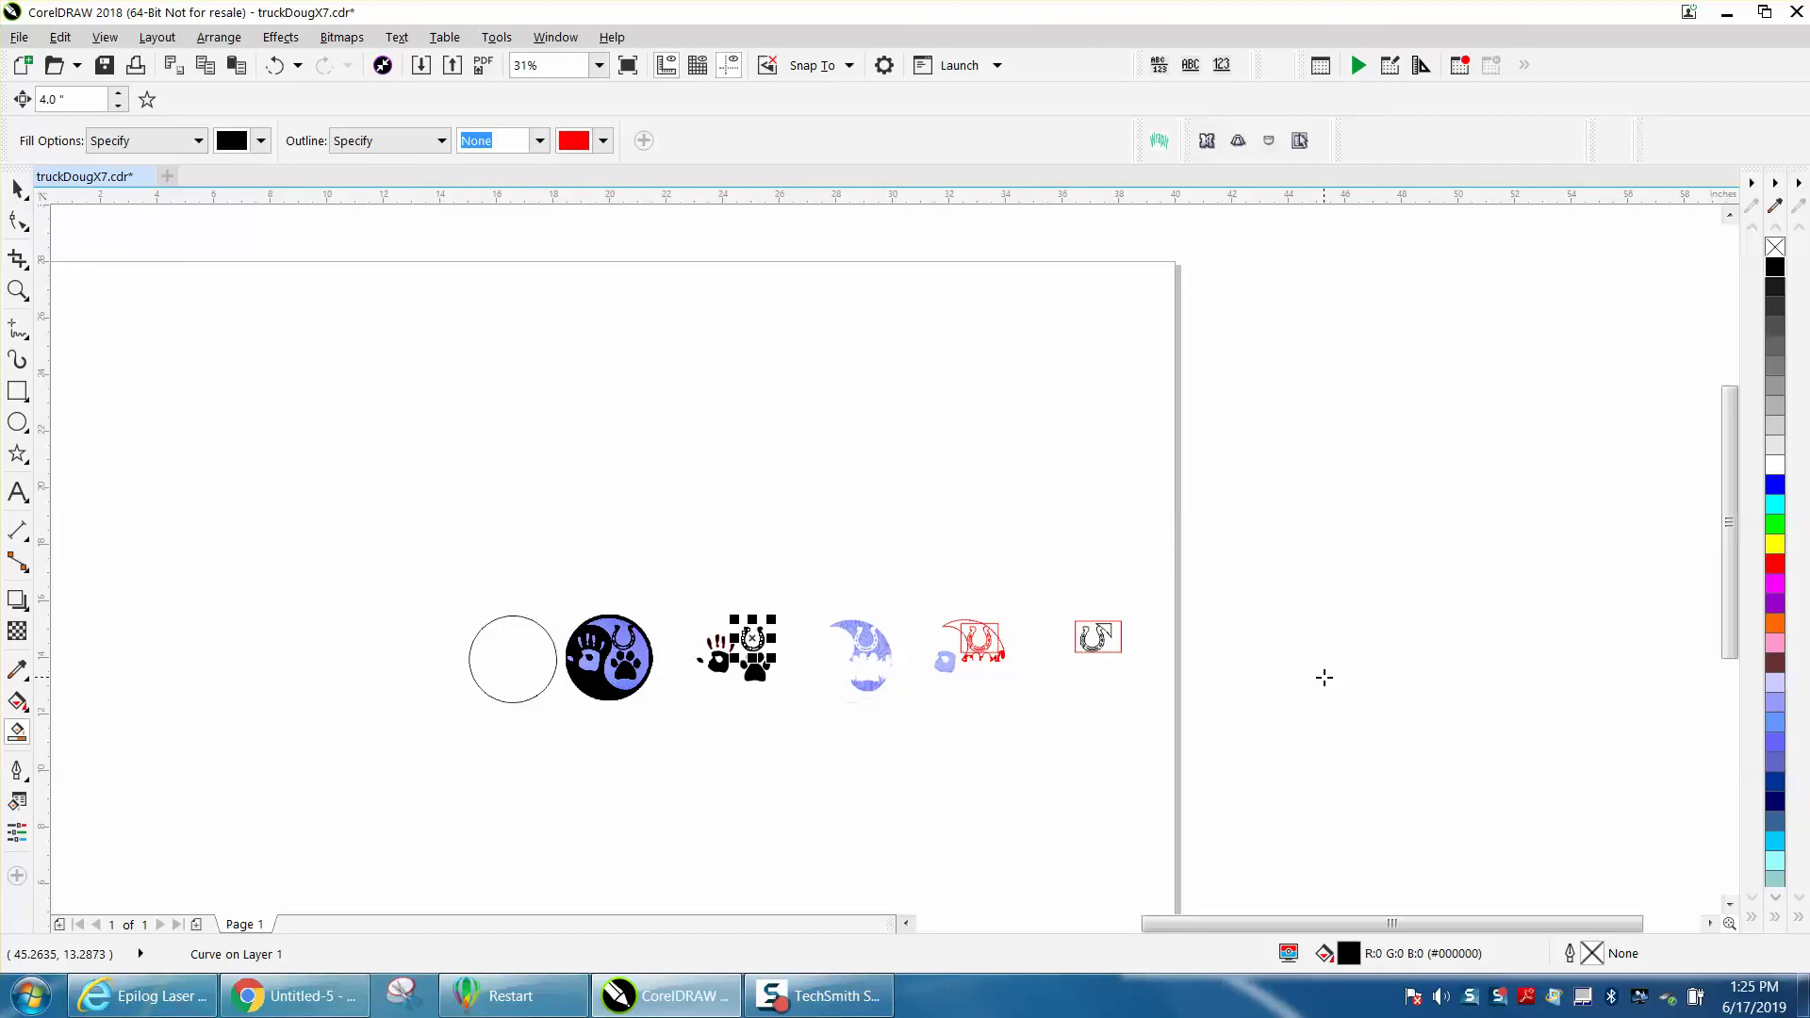
Step: Inspect the assembled black handprint, horseshoe and paw print, and check the size of the outlined circle beside the bitmap
left_click(17, 290)
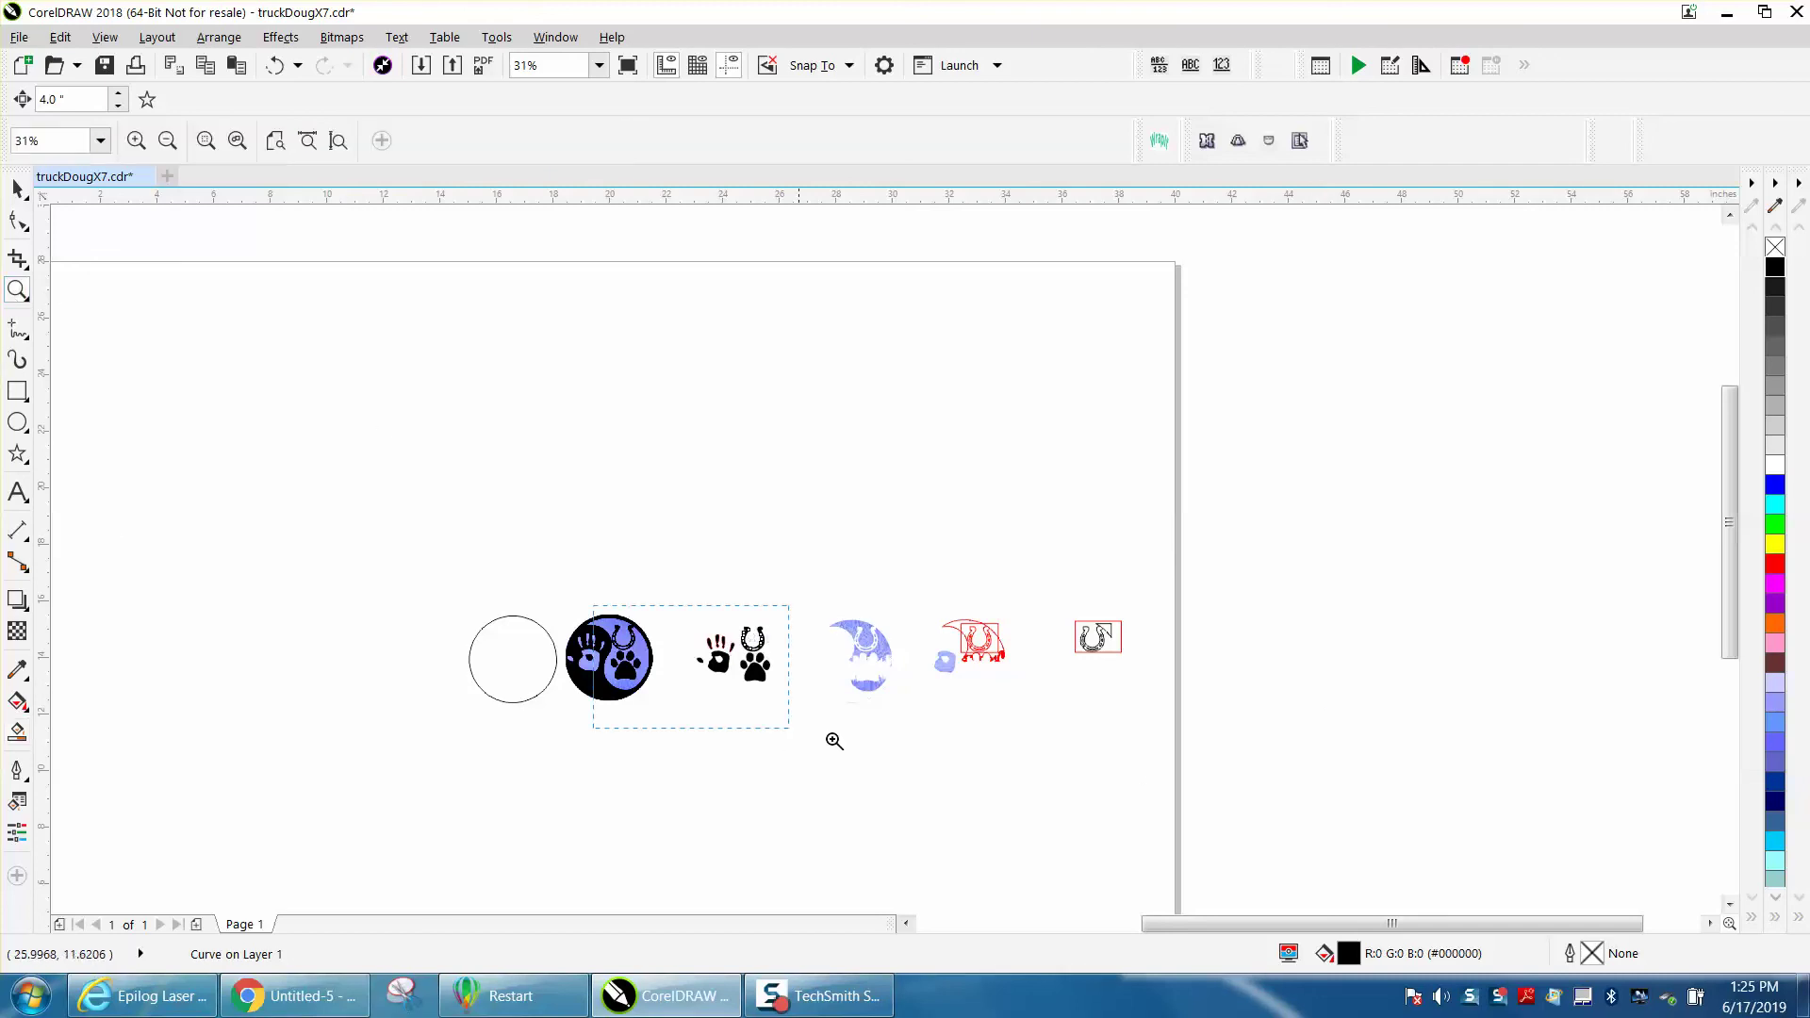
left_click(867, 759)
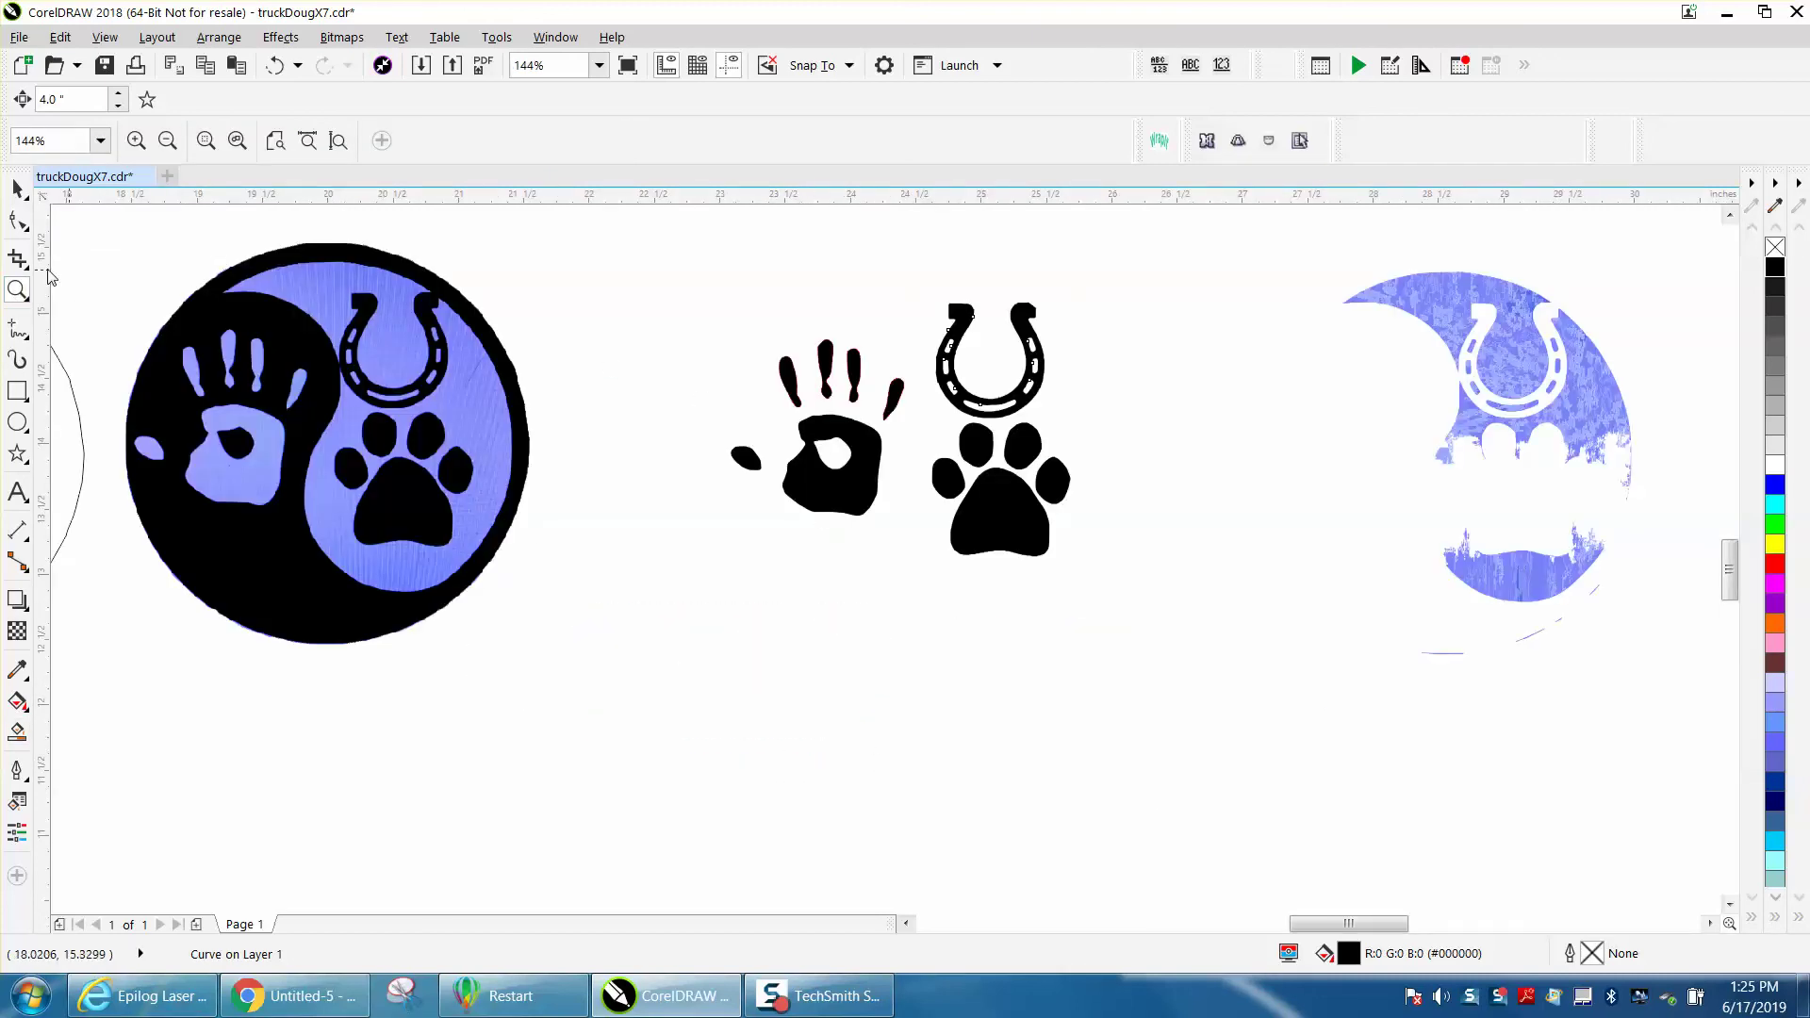
left_click(17, 188)
left_click_drag(689, 280, 1246, 630)
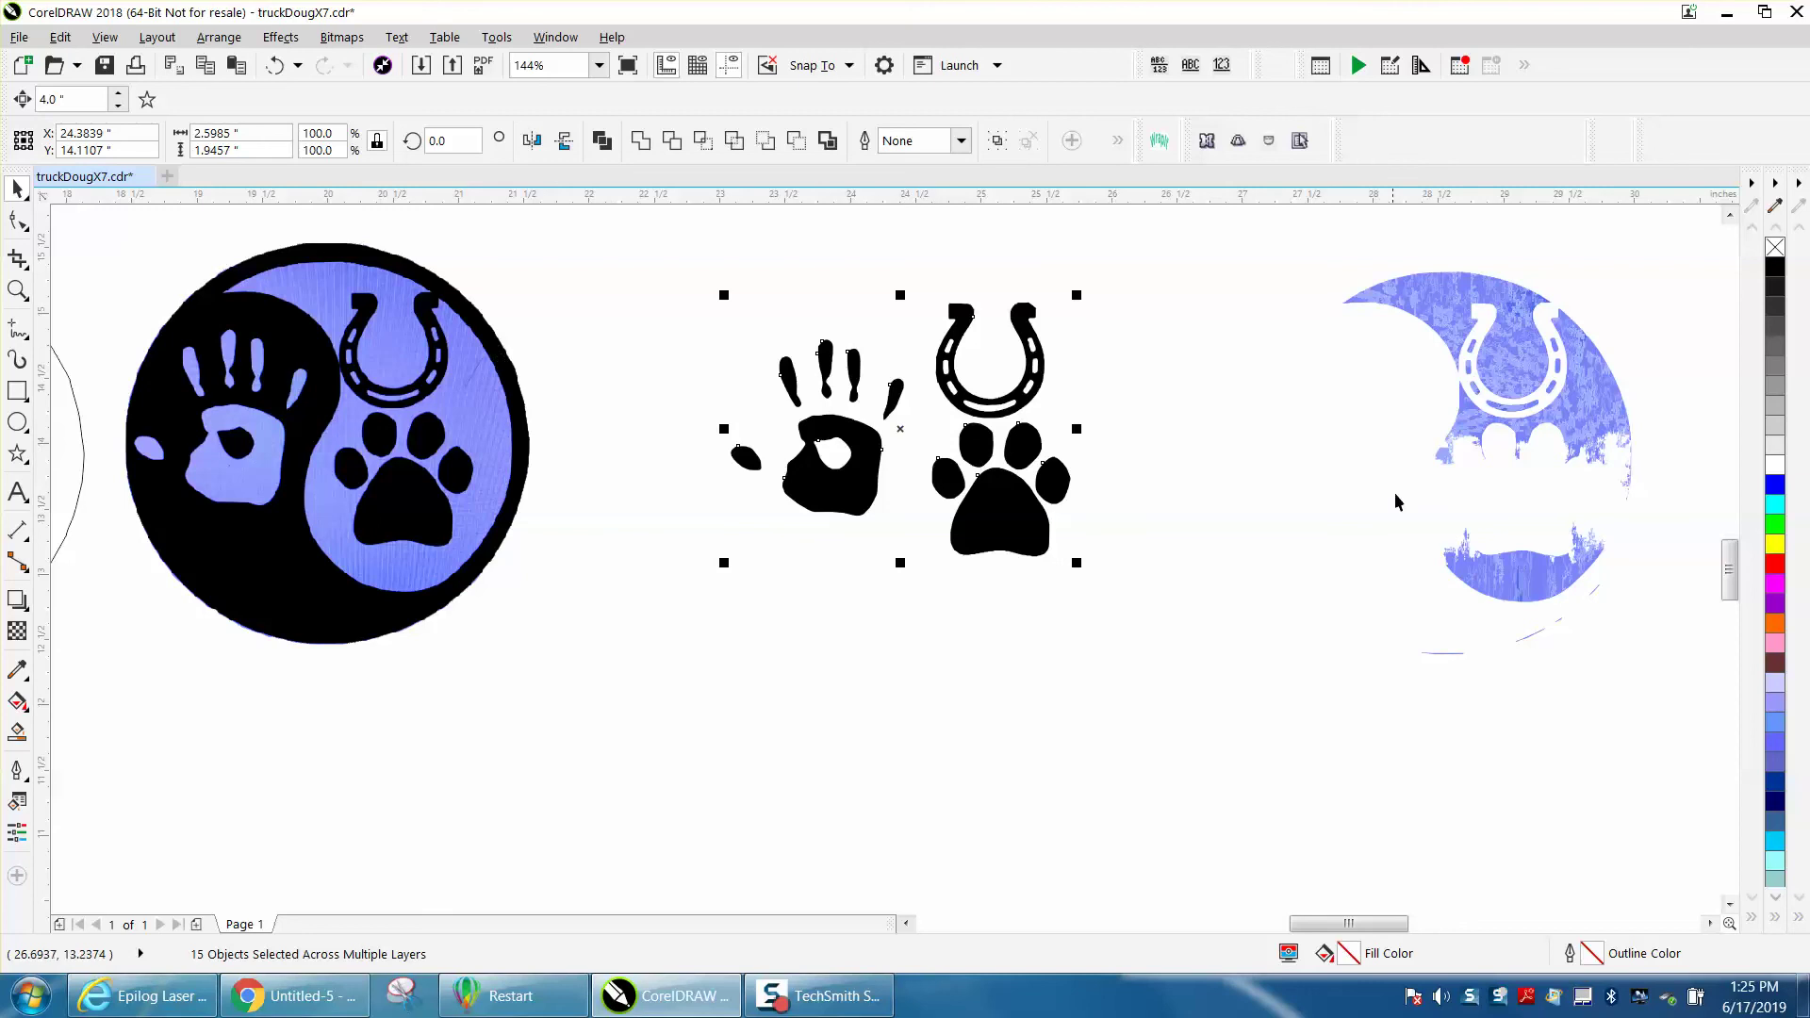
scroll(608, 497, "down", 3)
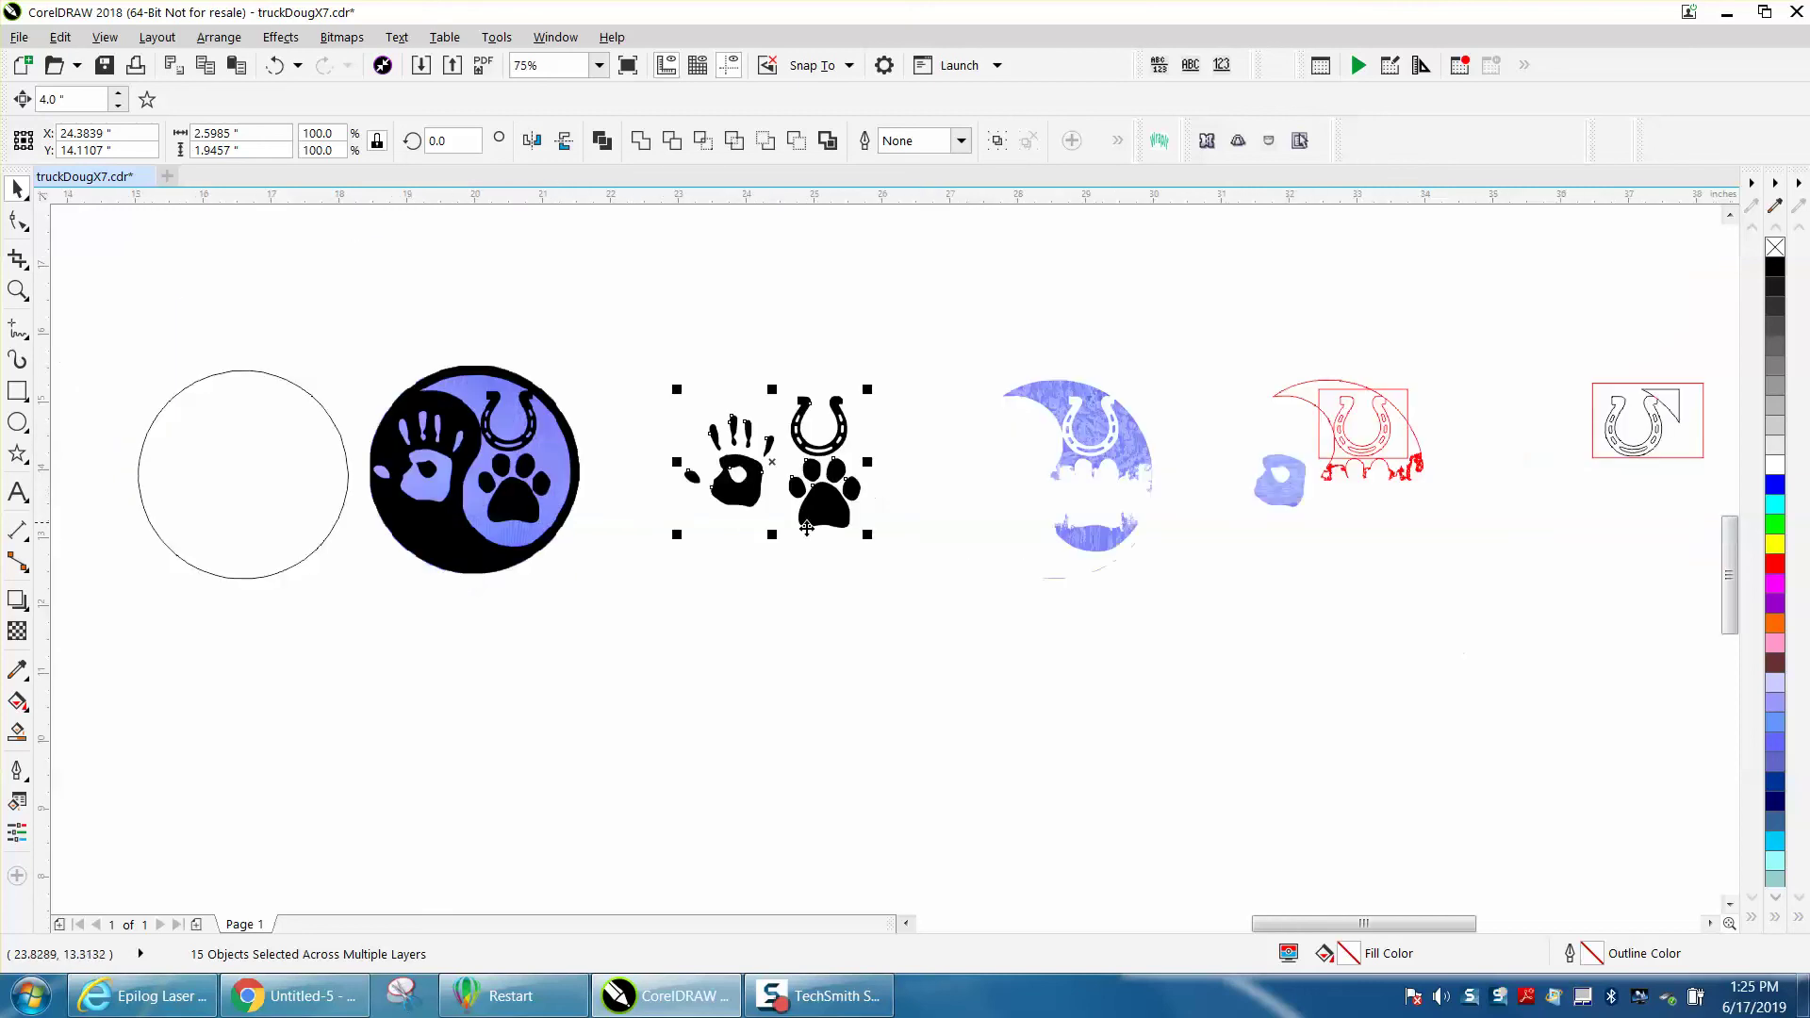
left_click(324, 405)
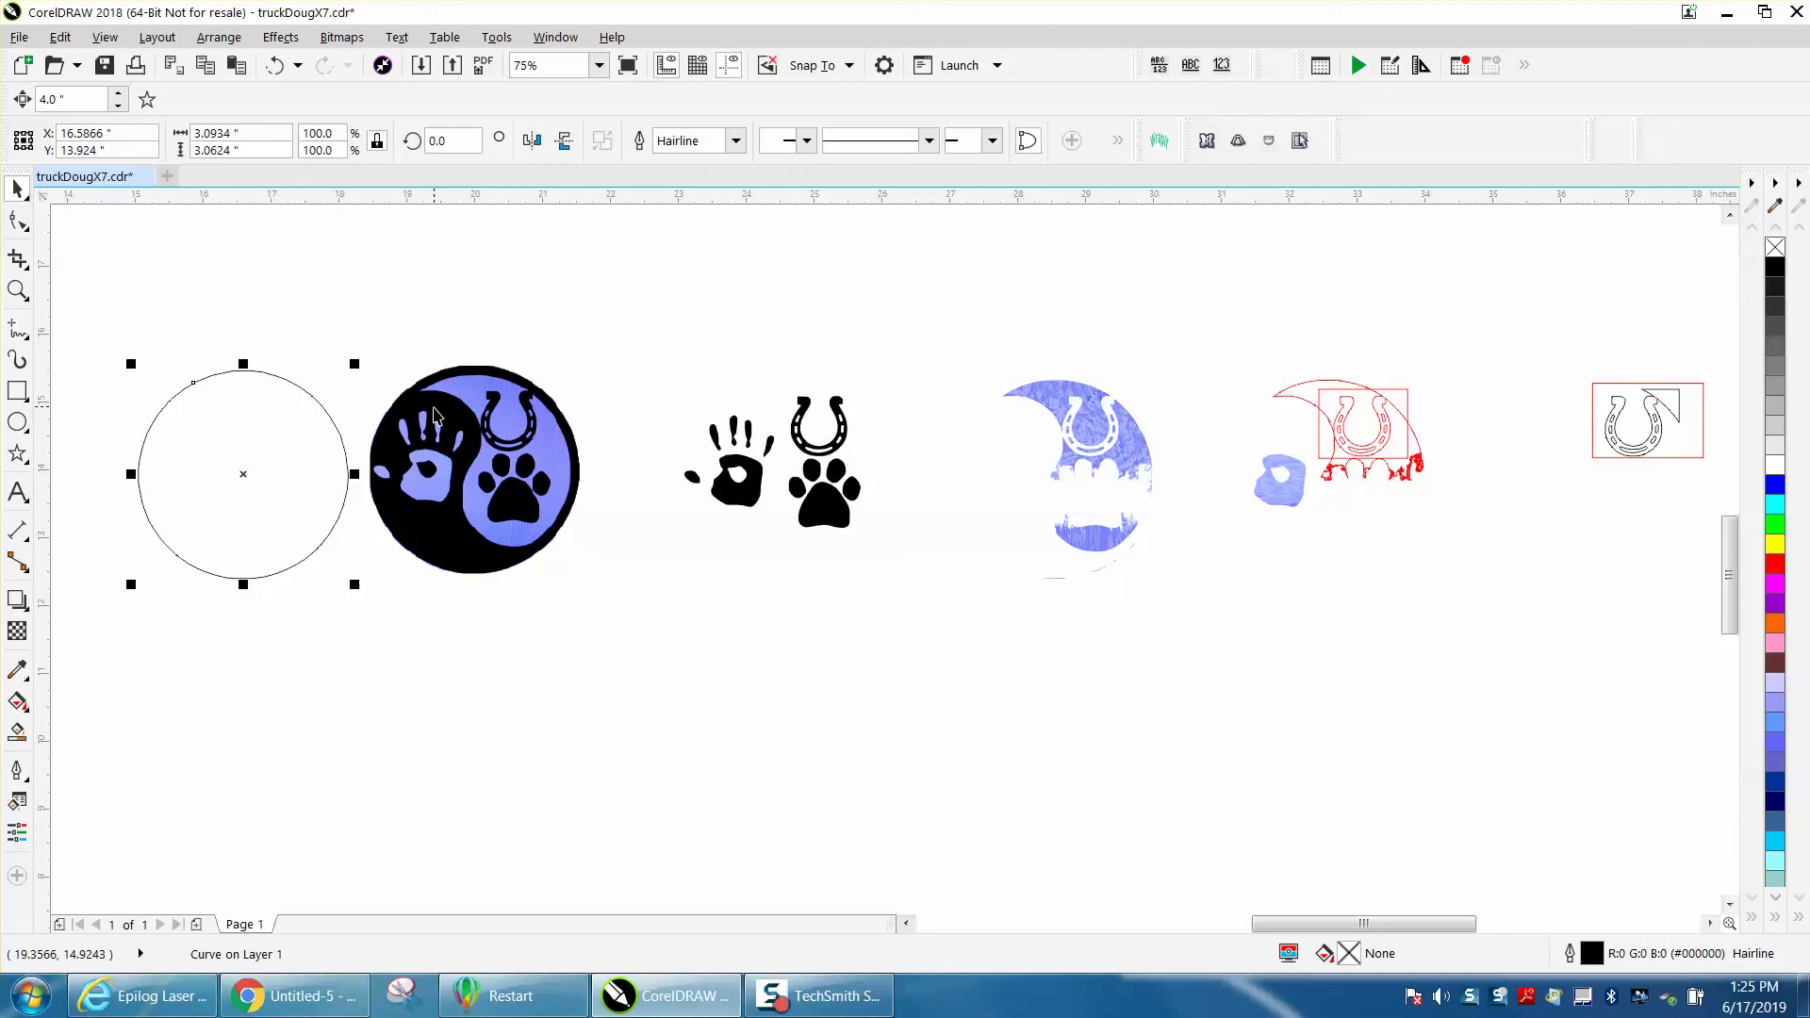
left_click(256, 249)
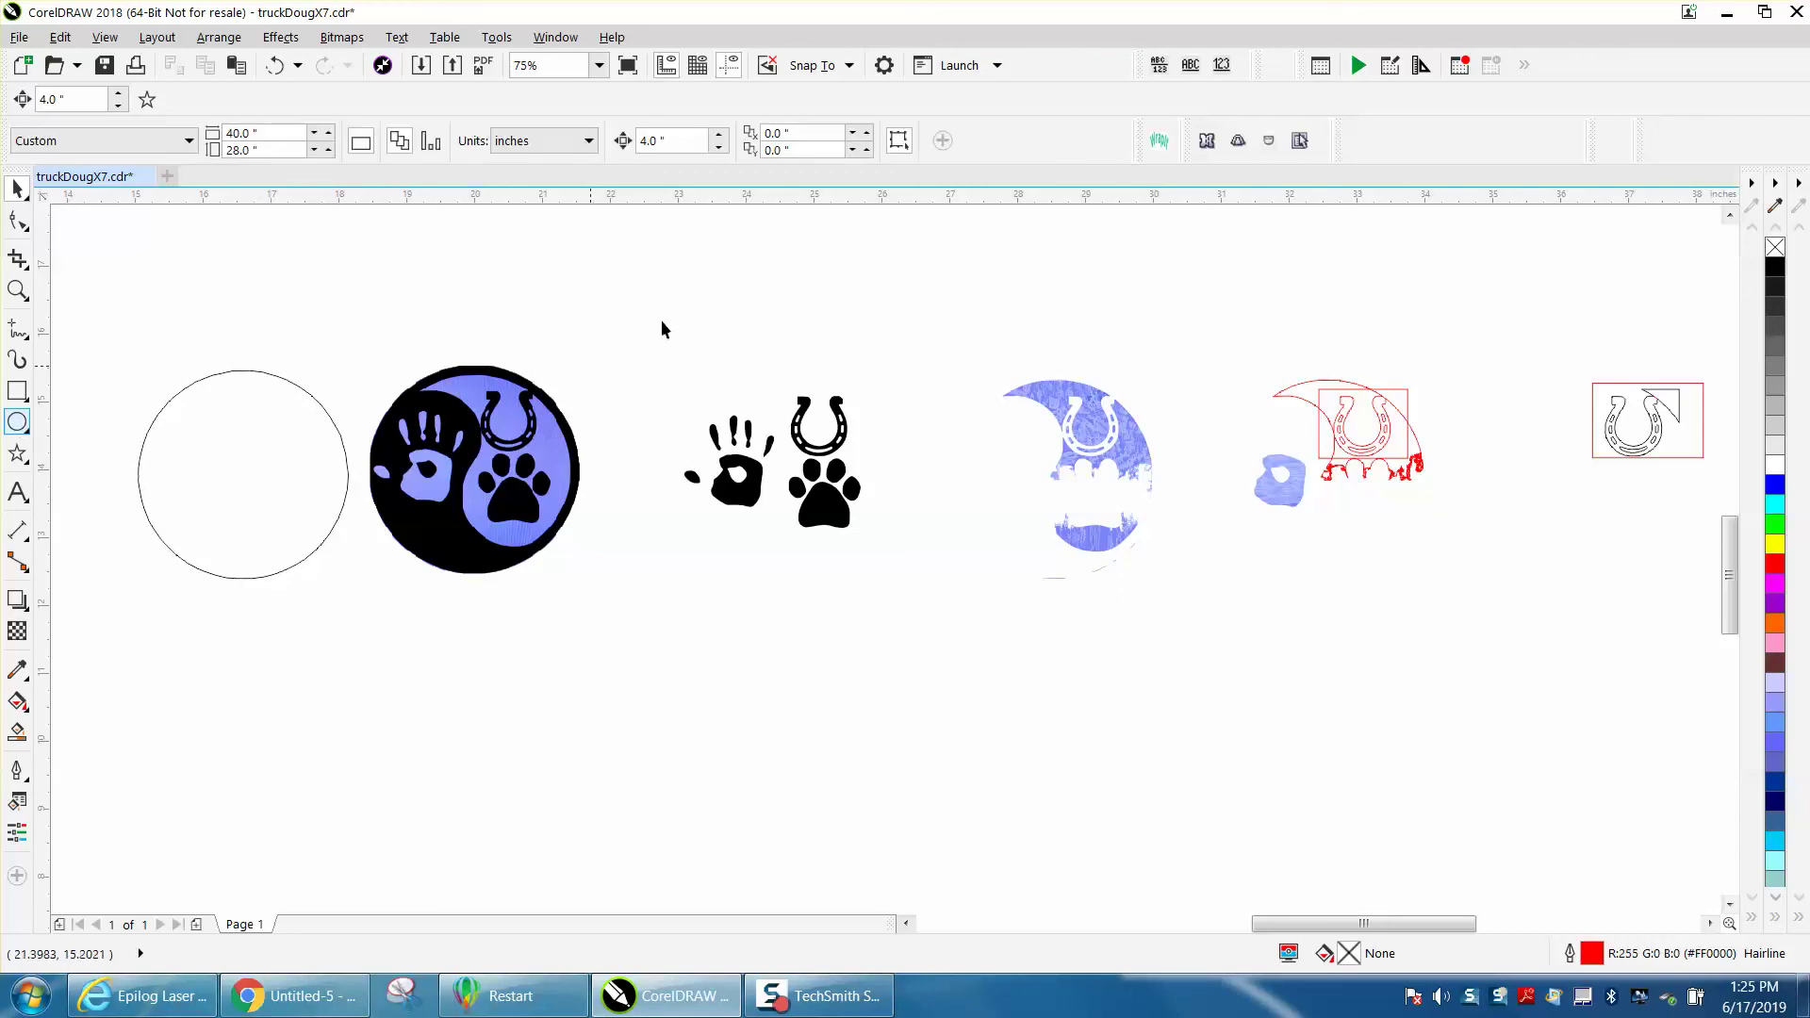
Step: Draw a circle about 3.74 inches in diameter around the black prints and set its diameter to 3.09 inches
key("F7")
left_click_drag(915, 299, 650, 563)
left_click(235, 133)
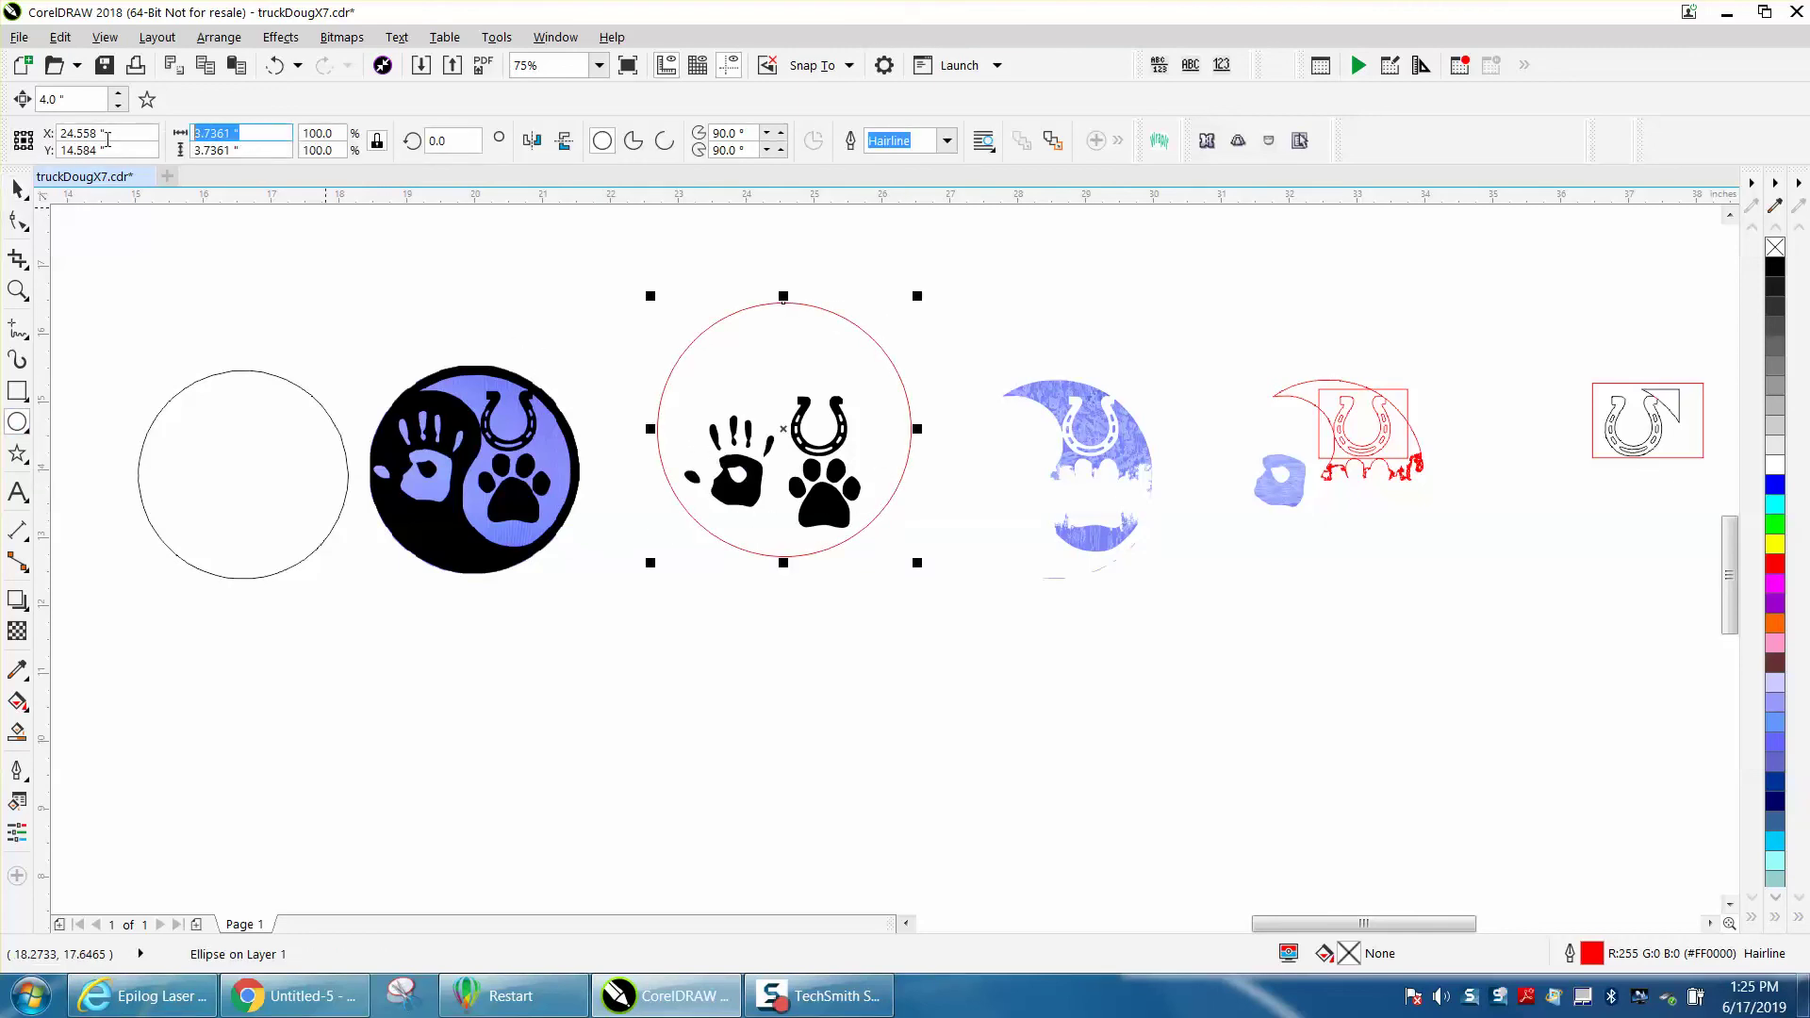
type("3.")
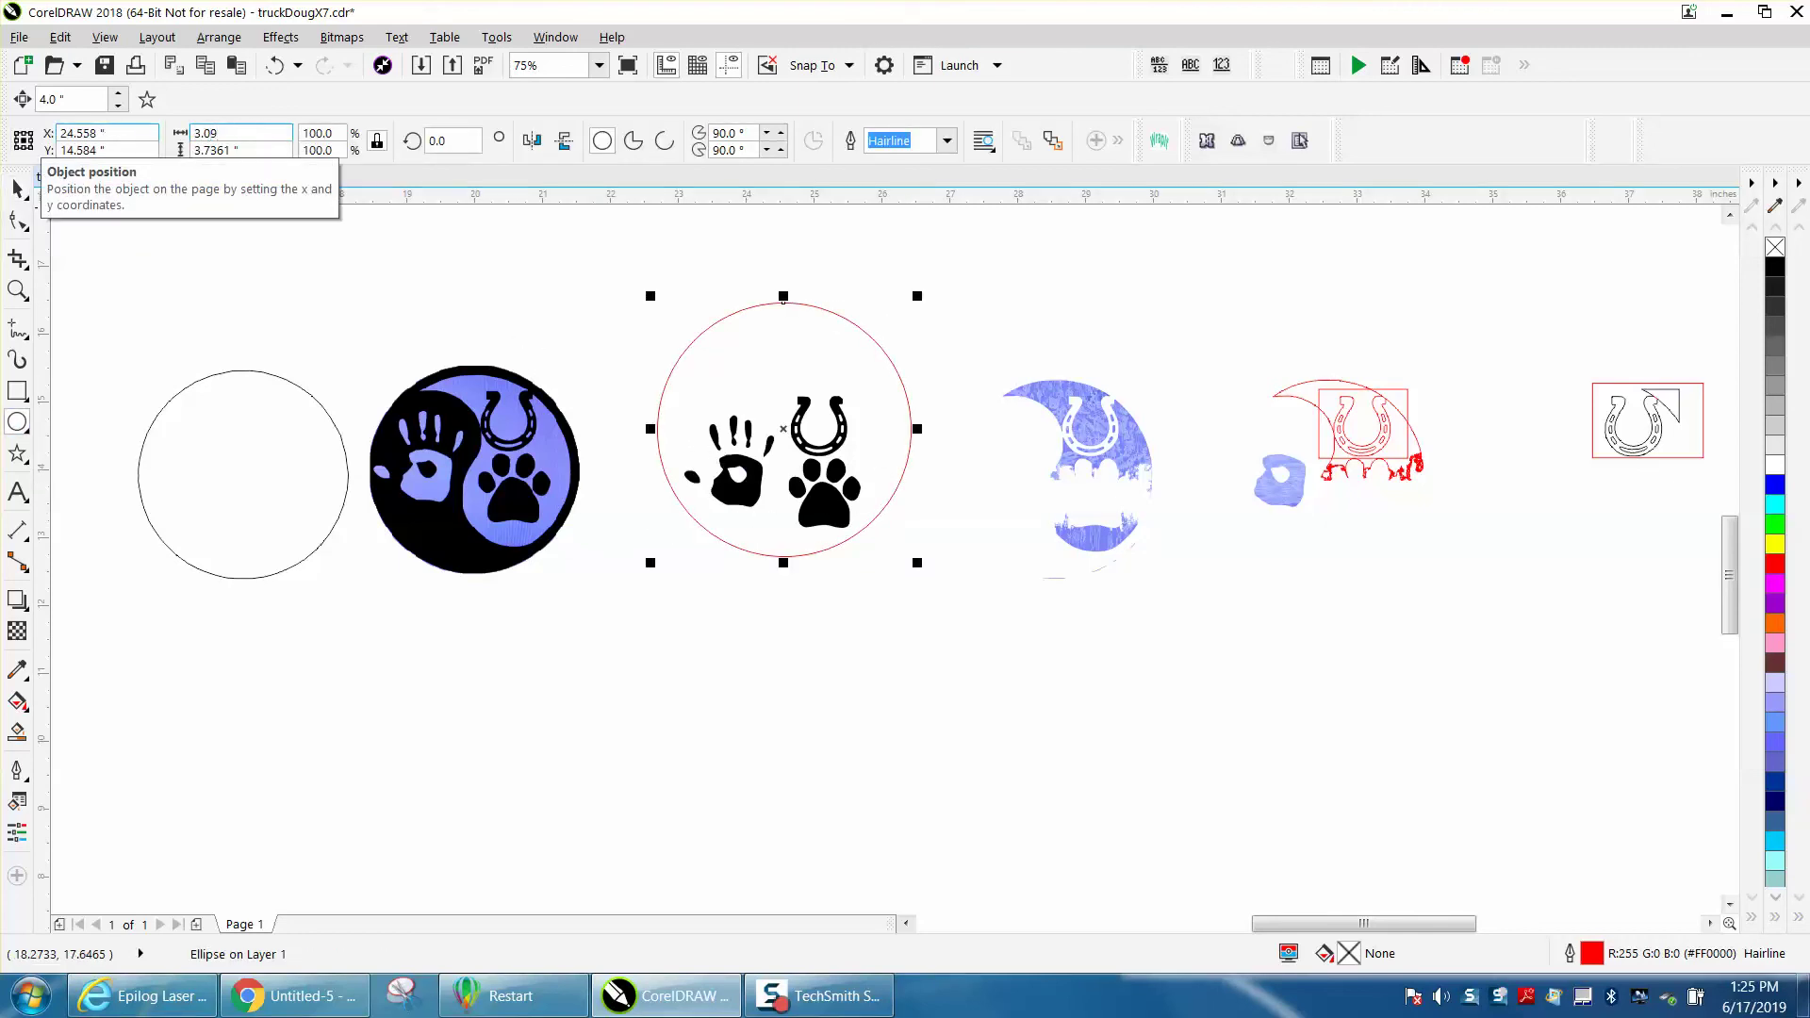
type("09")
key("Return")
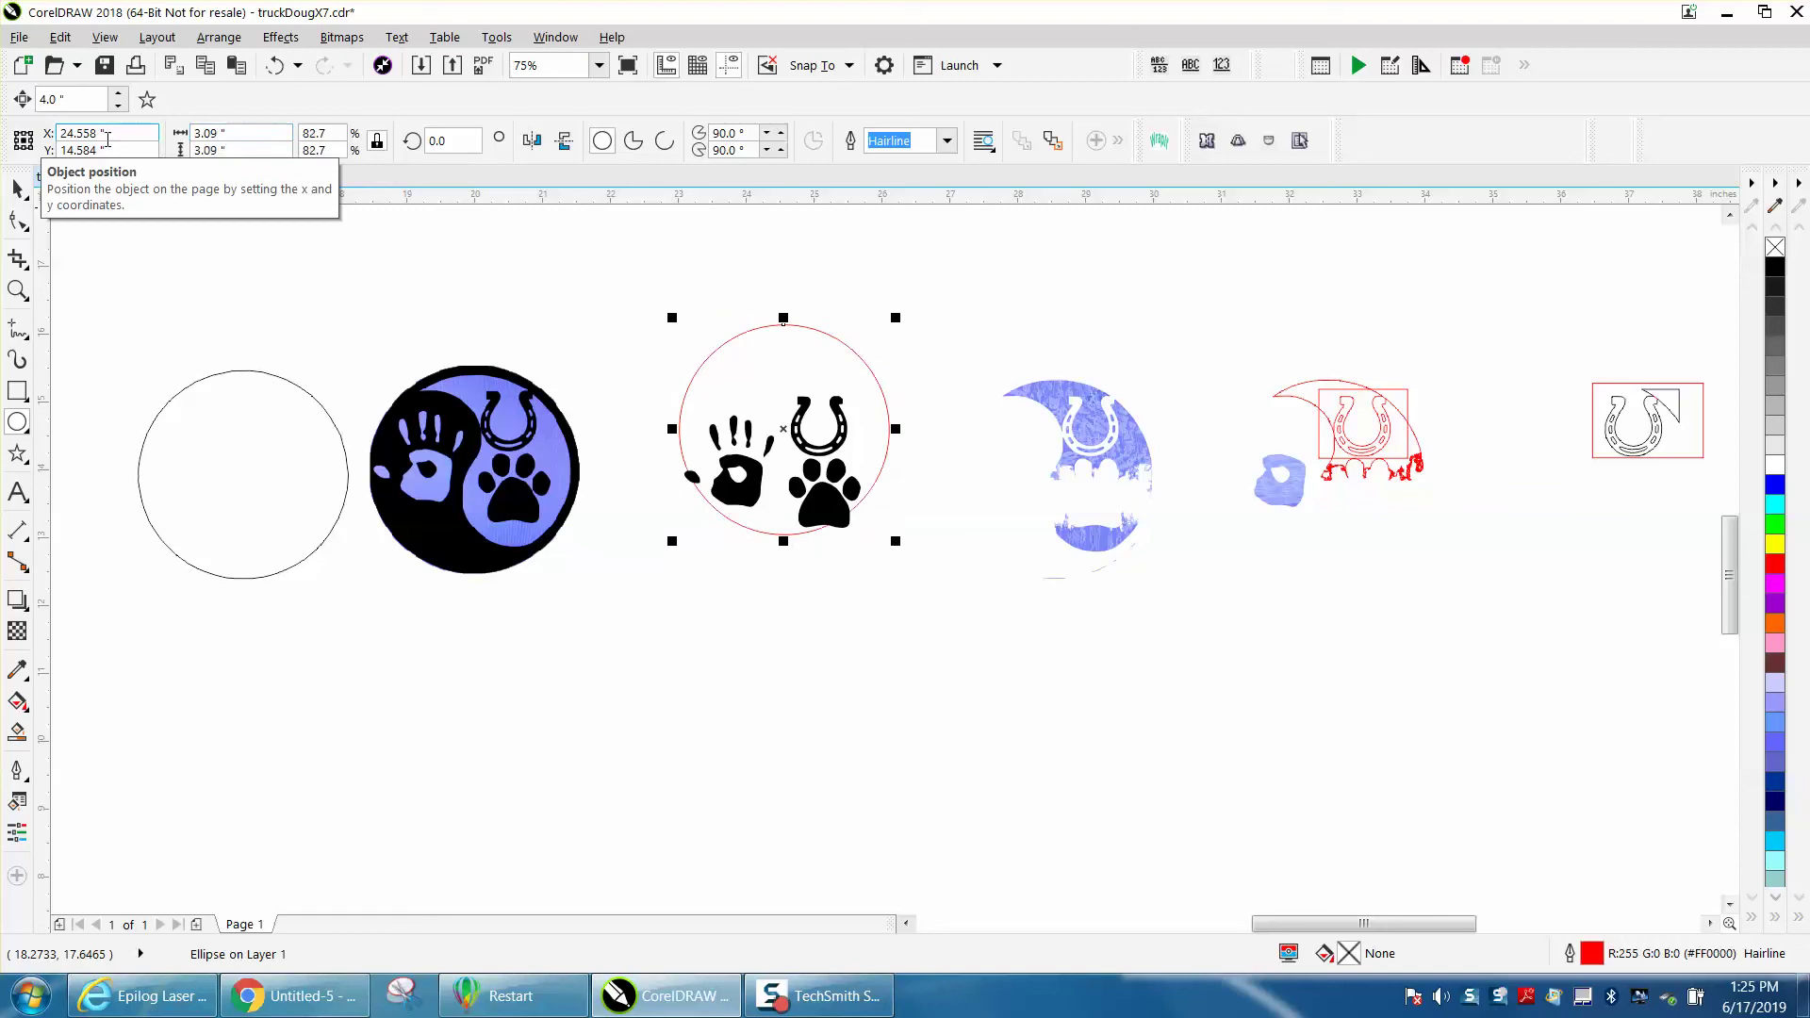
Step: Move the circle down about 0.49 inches so it surrounds the handprint, horseshoe and paw print
left_click(17, 290)
left_click_drag(554, 291, 1055, 636)
left_click(17, 189)
left_click_drag(771, 450, 779, 490)
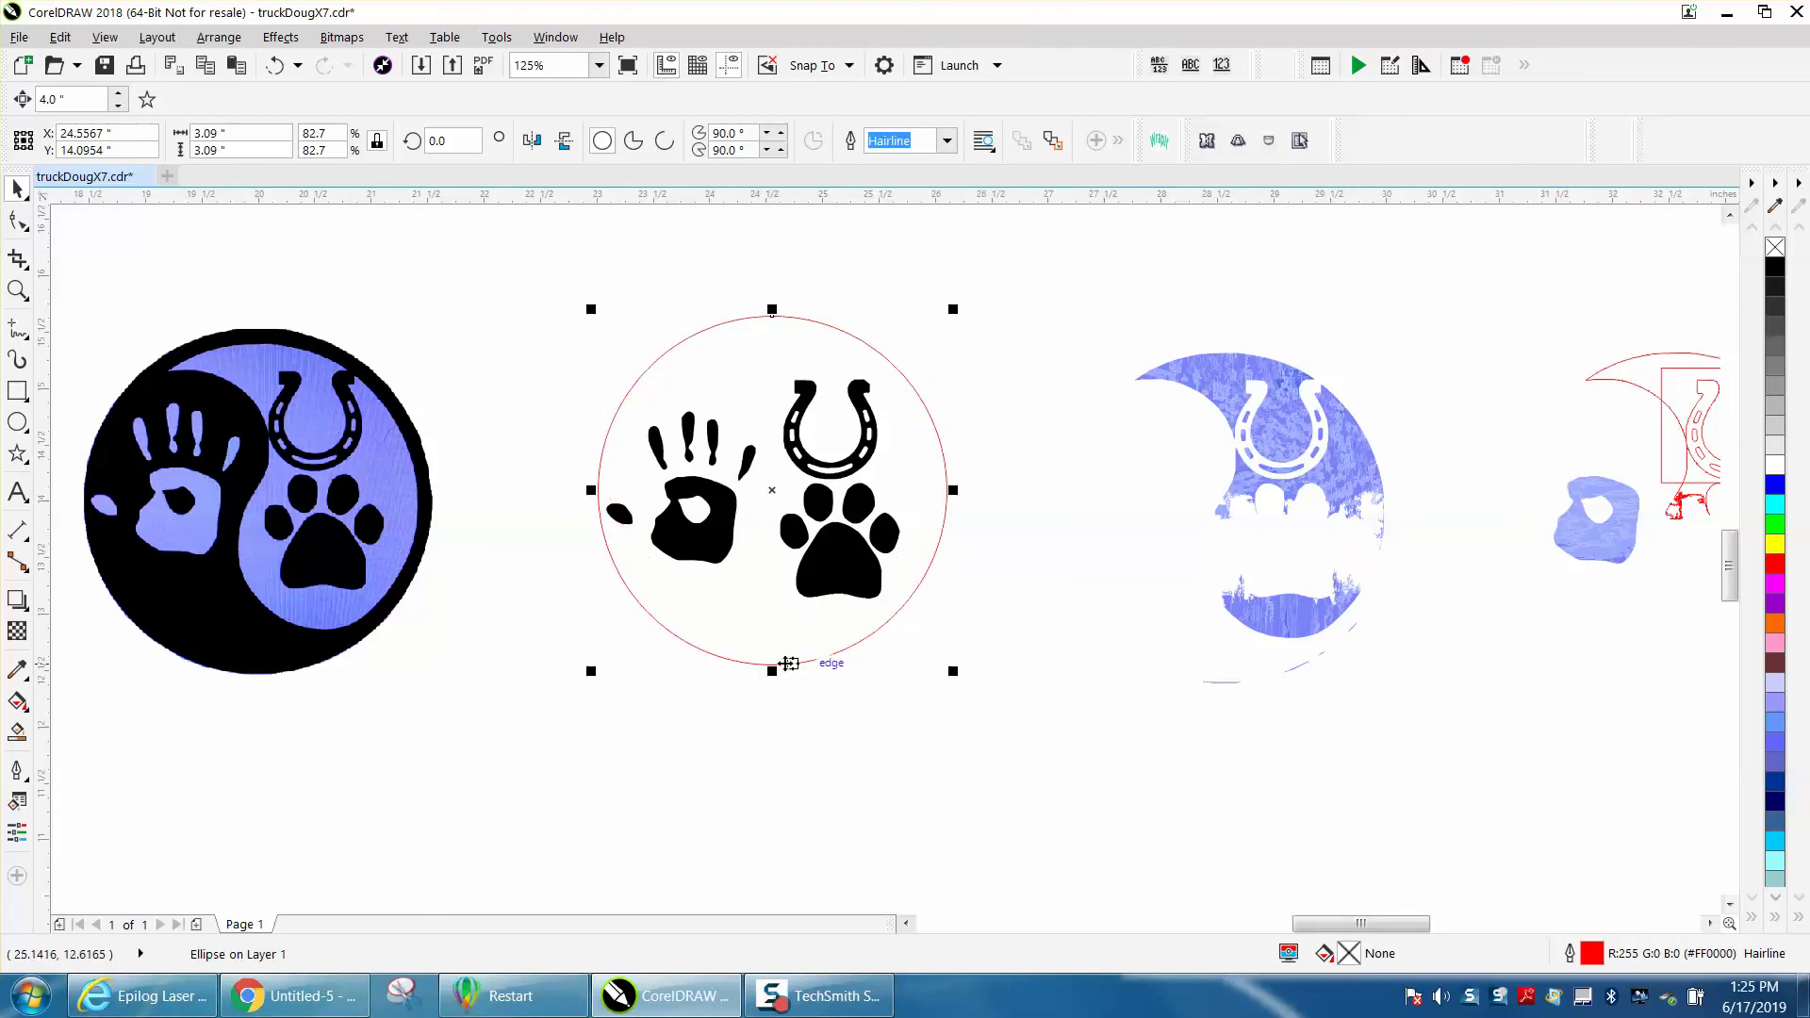
Step: Try scaling the circle down to about 3.02 inches from its lower-right corner, and undo the resize
left_click_drag(955, 674, 969, 671)
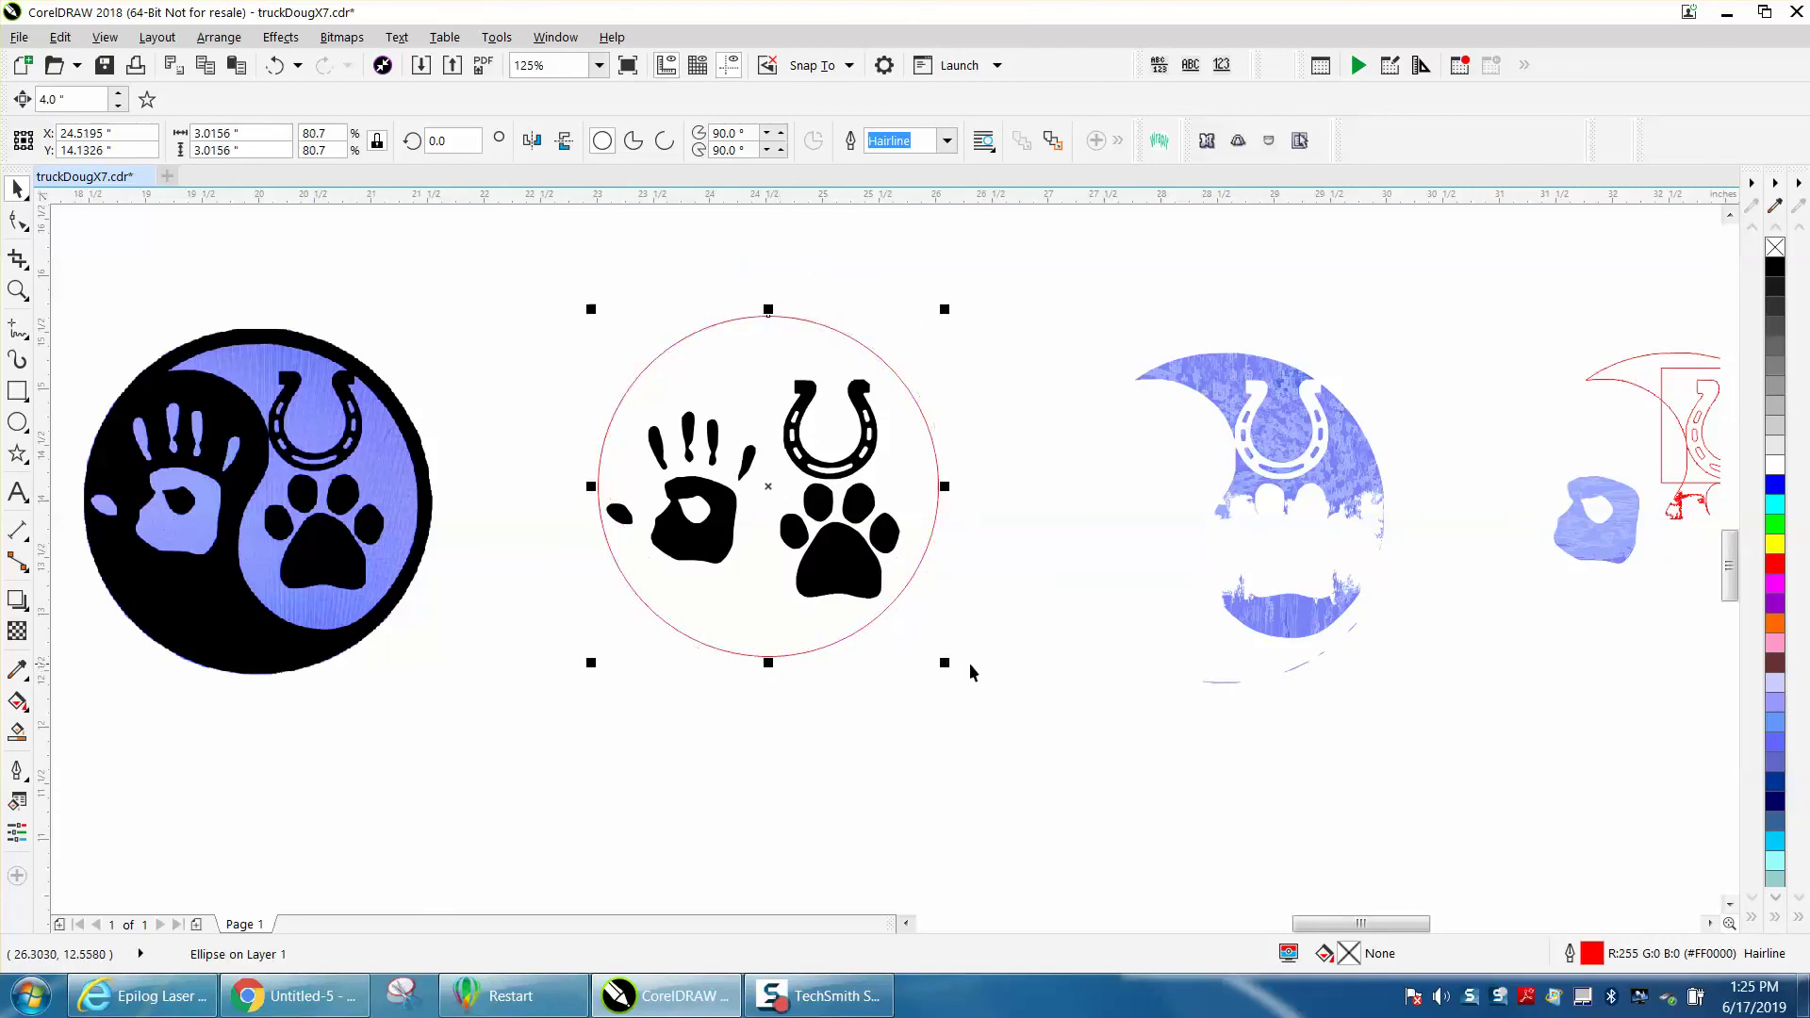
left_click(274, 65)
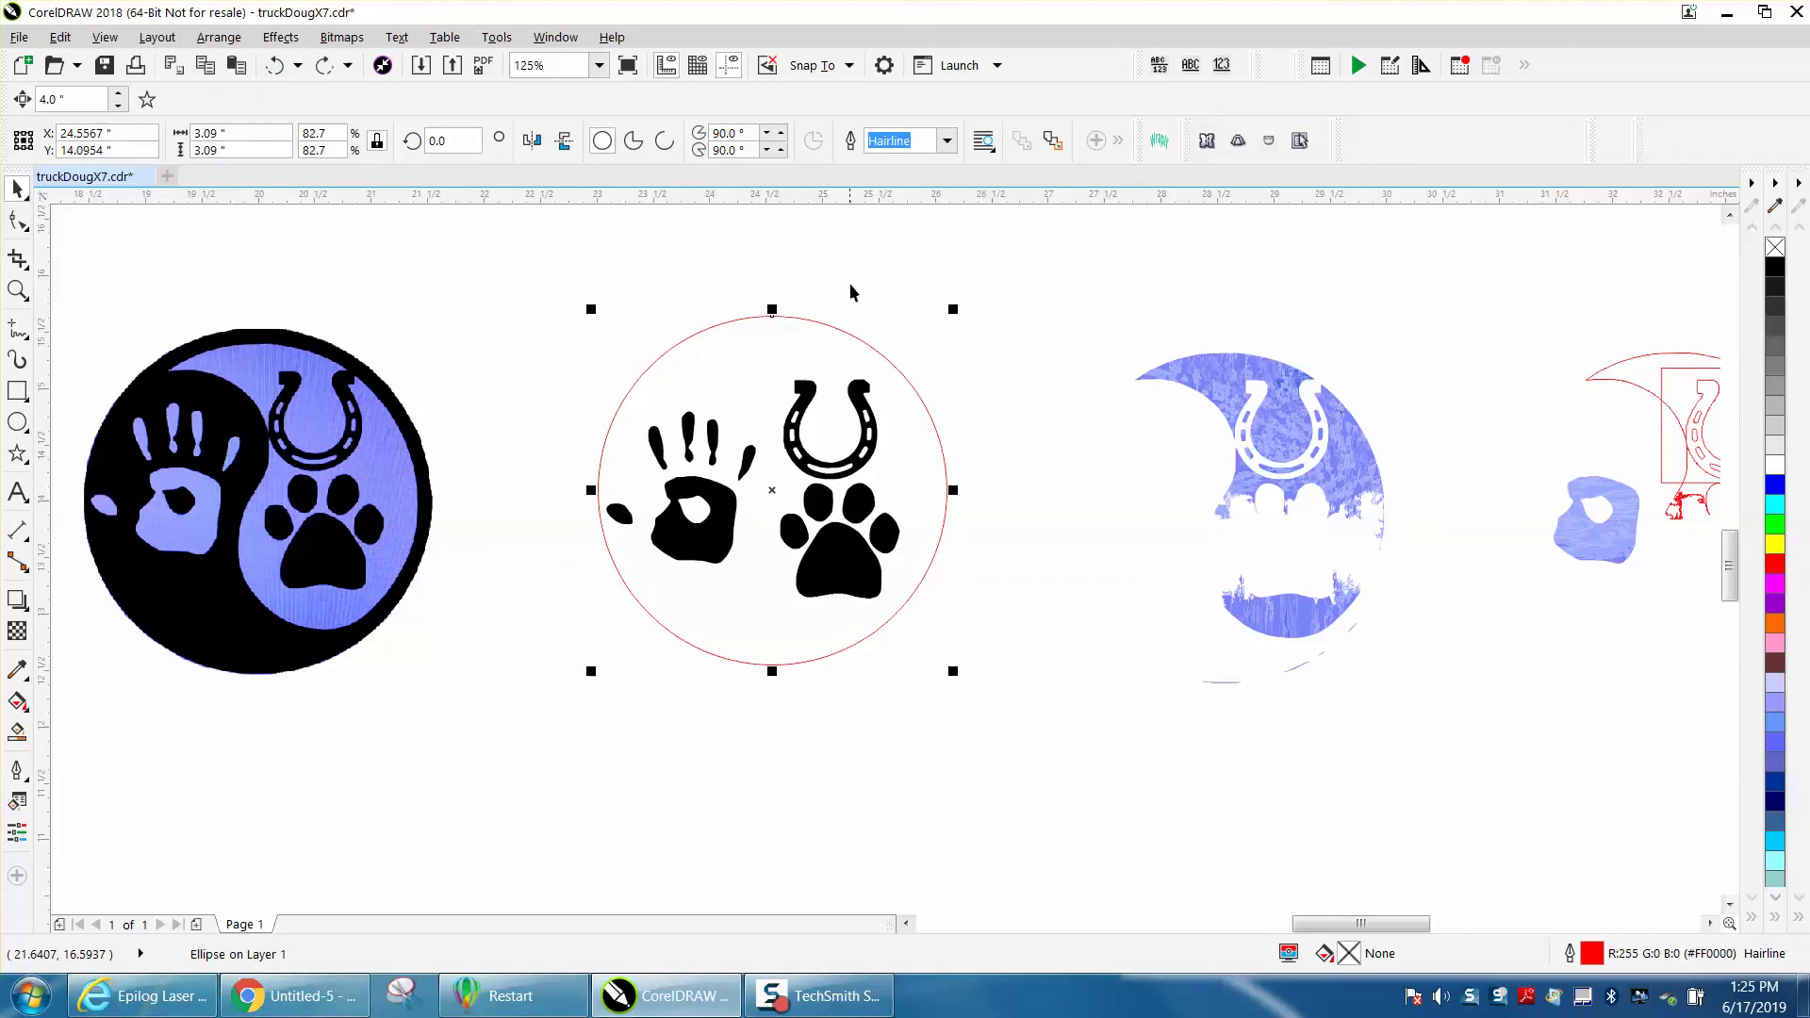
scroll(495, 476, "down", 1)
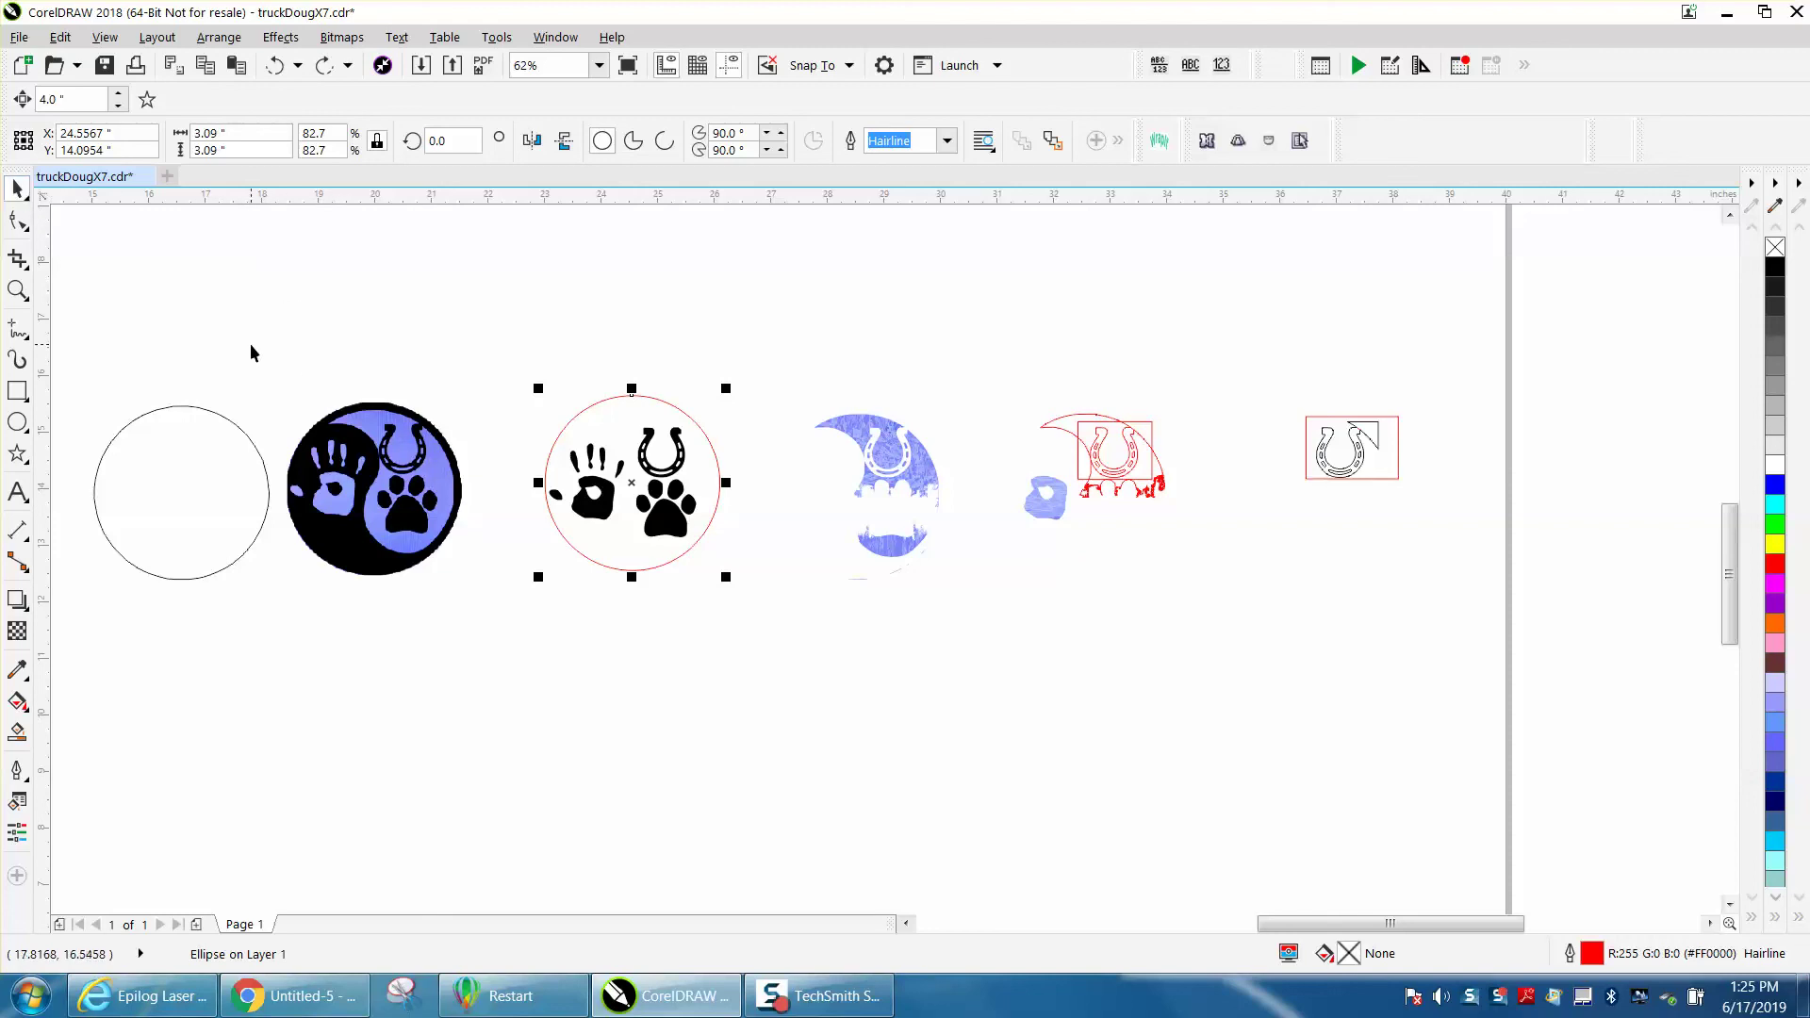
left_click(17, 290)
left_click_drag(415, 348, 1359, 691)
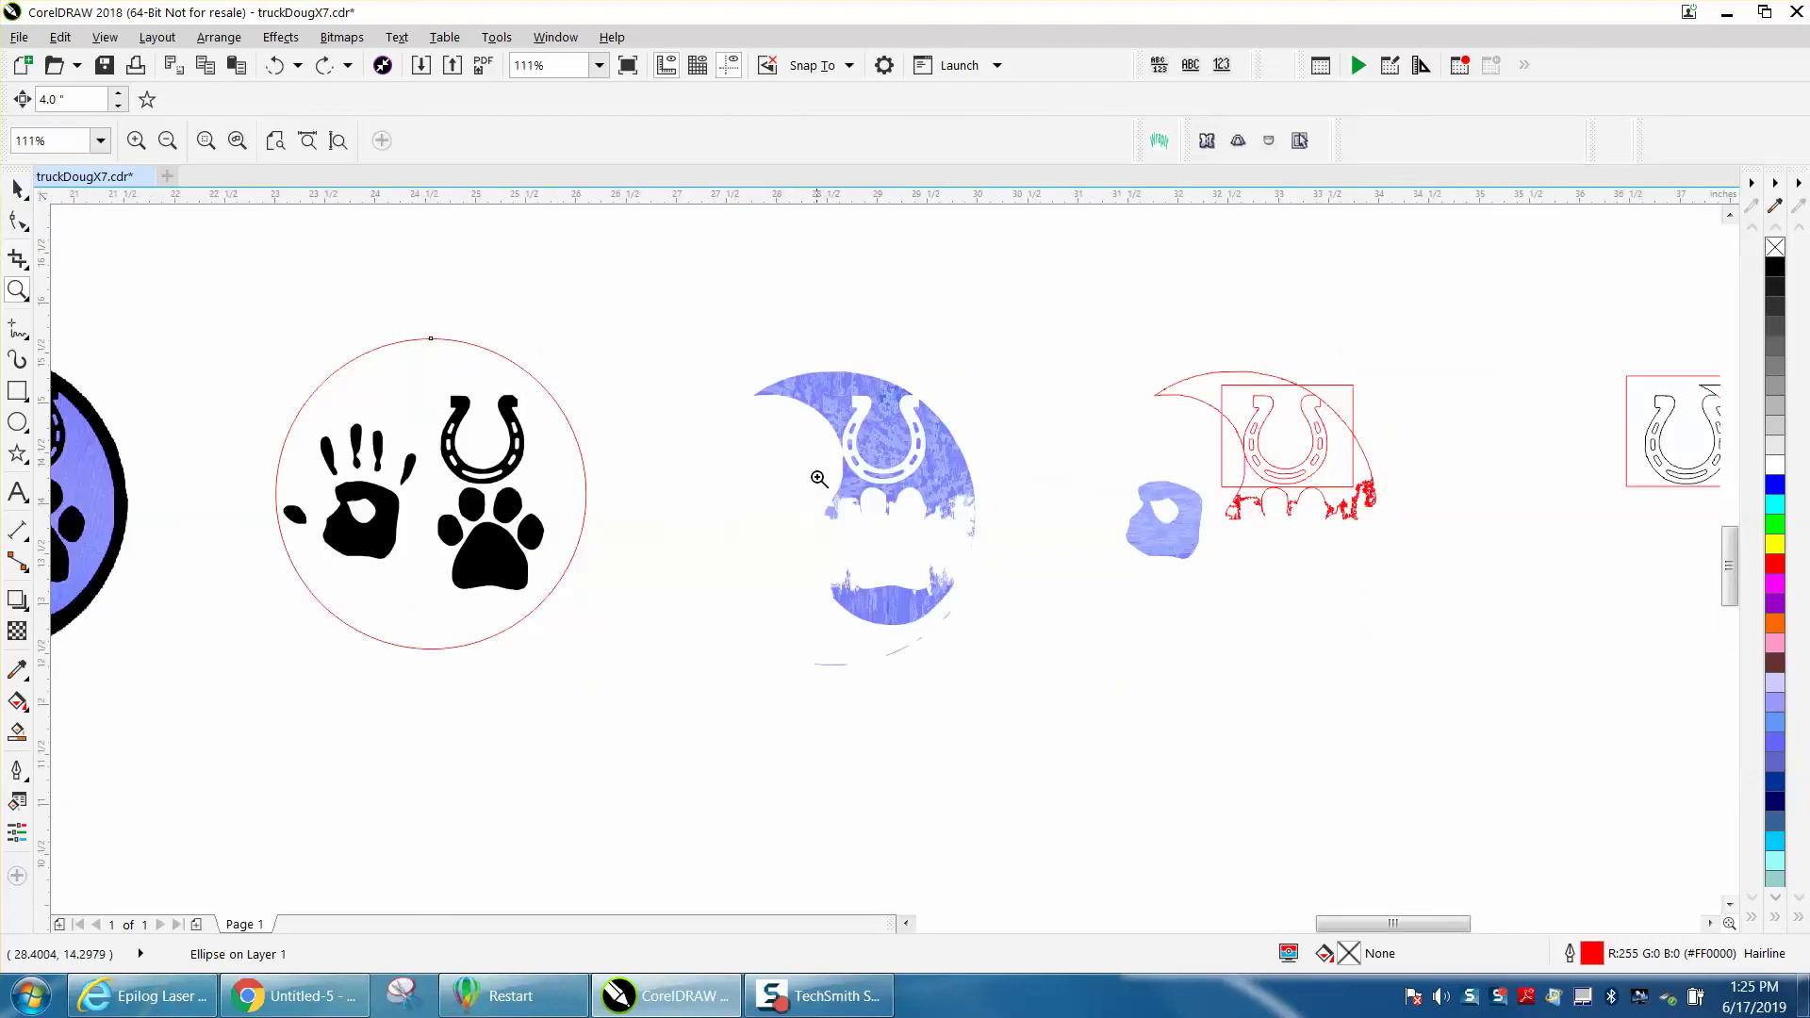